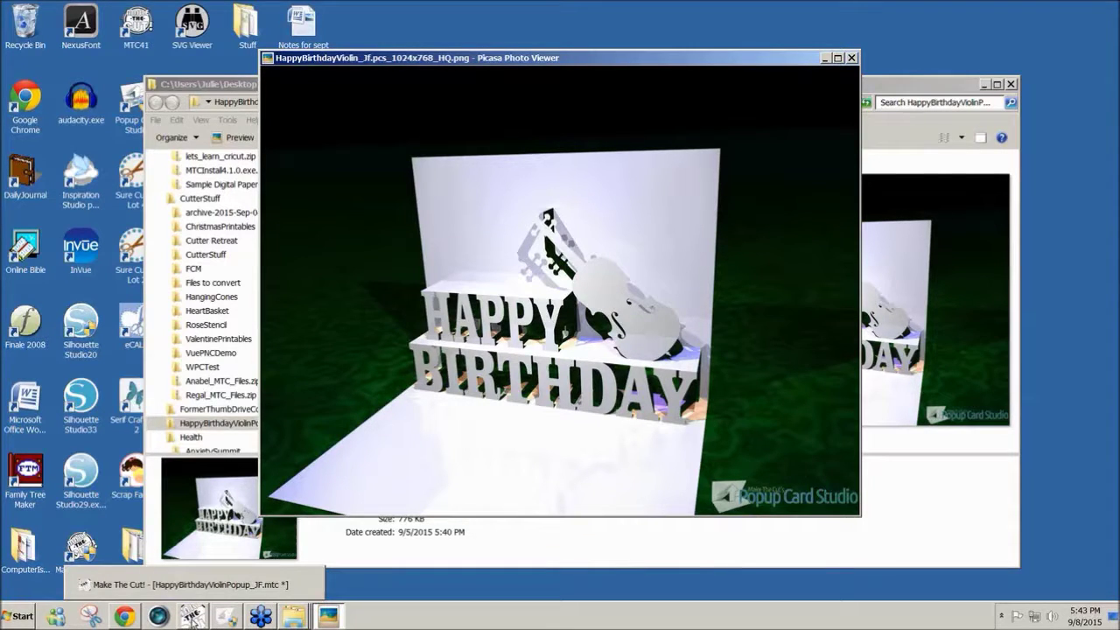
Switch to Make The Cut! and start a new project.
click(192, 616)
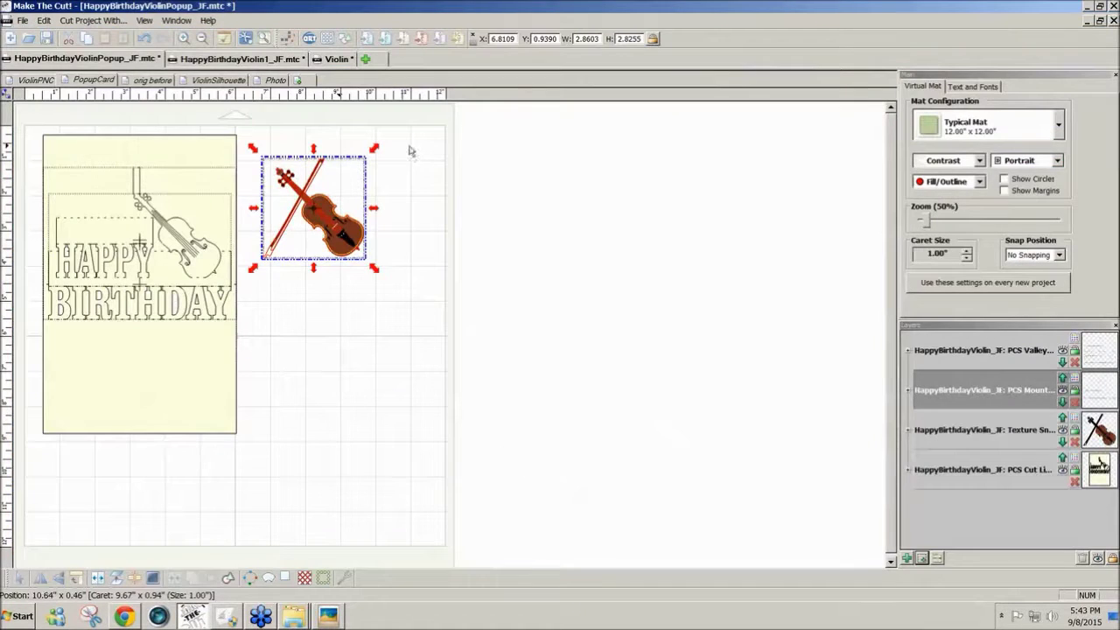
click(367, 59)
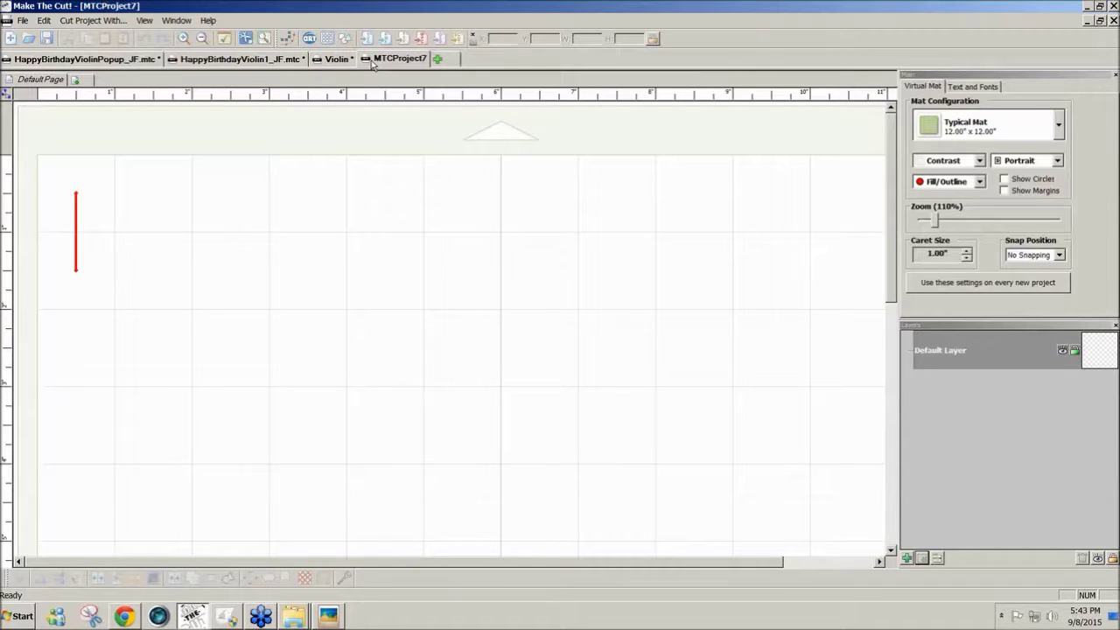
Search the online gallery for violin and download the Violin file that includes a bow.
click(329, 40)
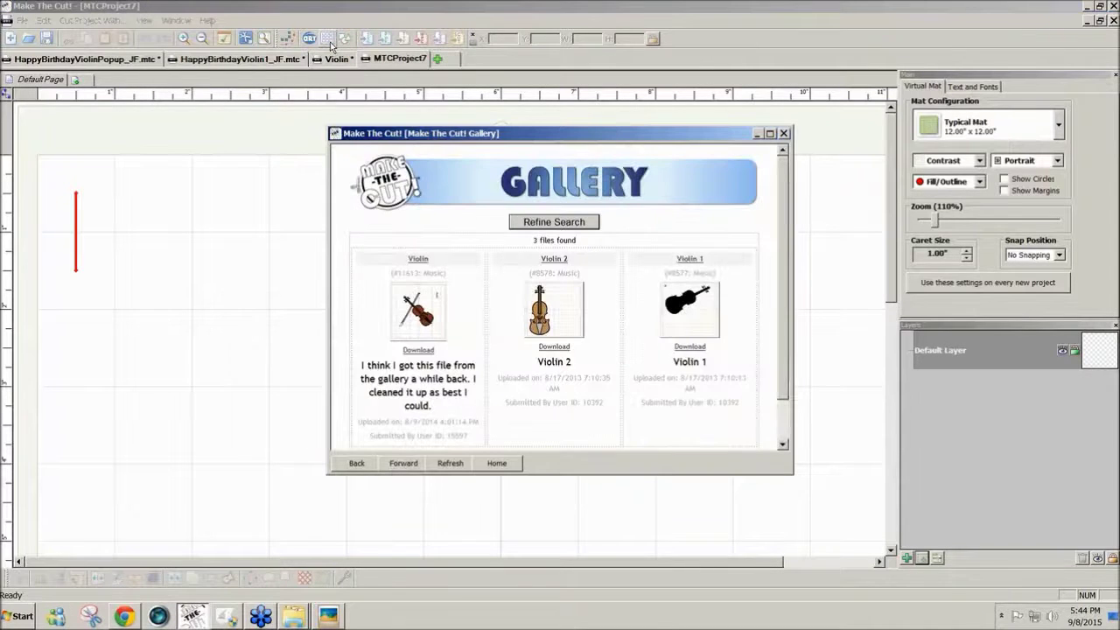
click(570, 224)
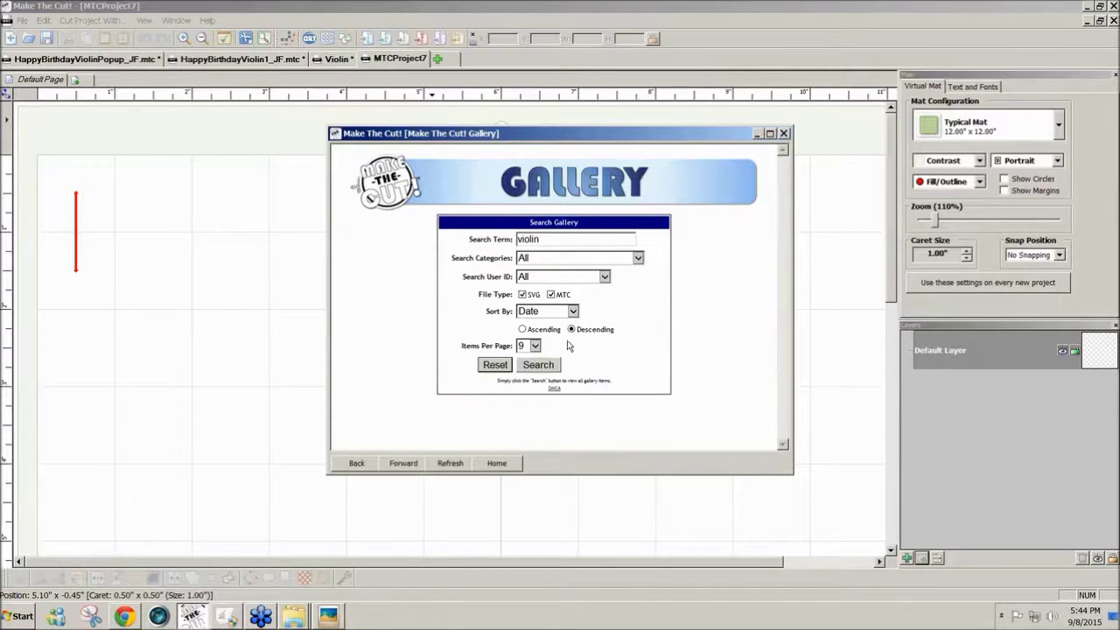
click(538, 366)
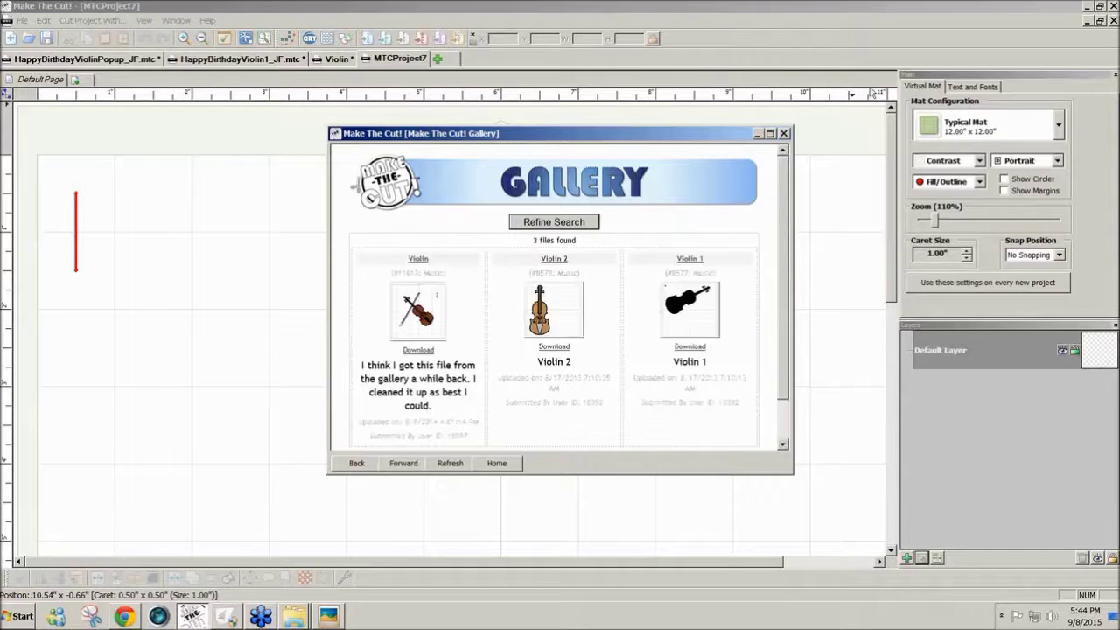
click(954, 66)
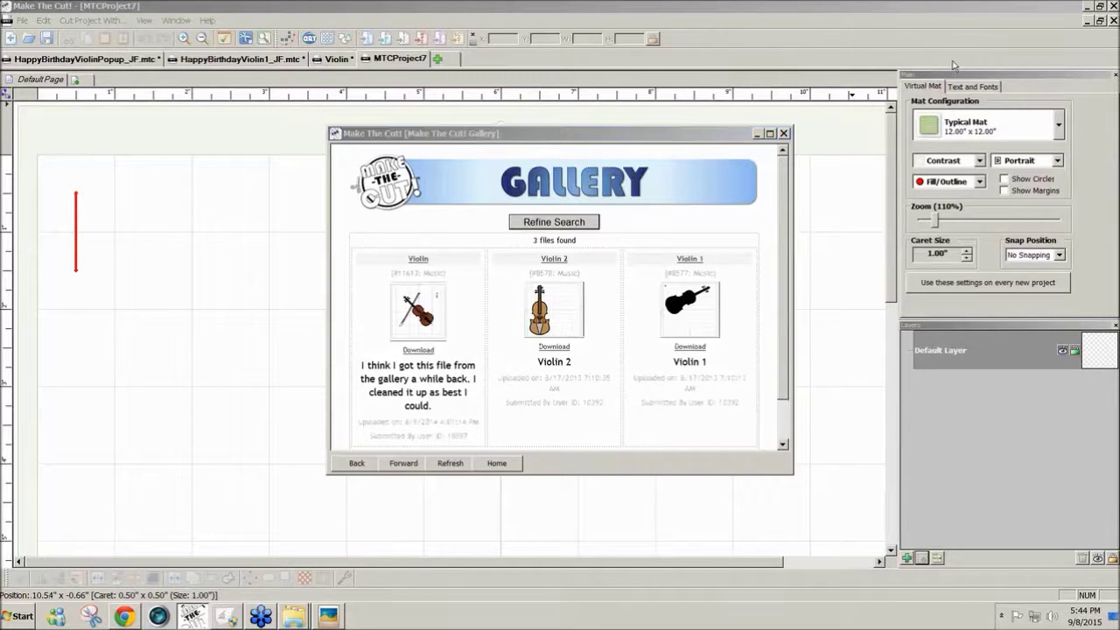
click(880, 128)
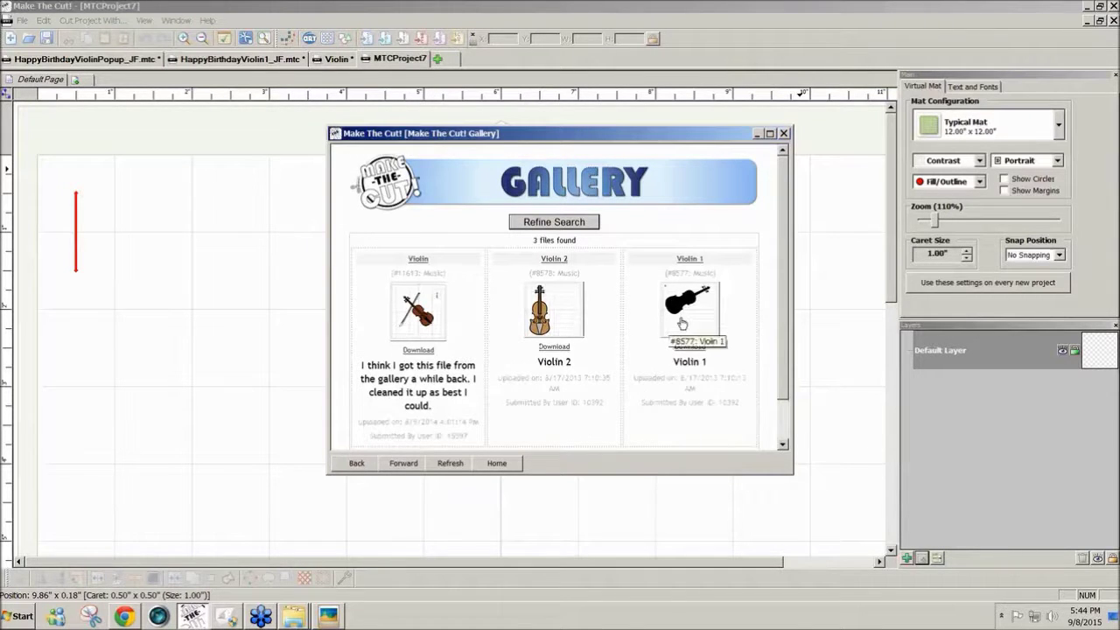
click(409, 350)
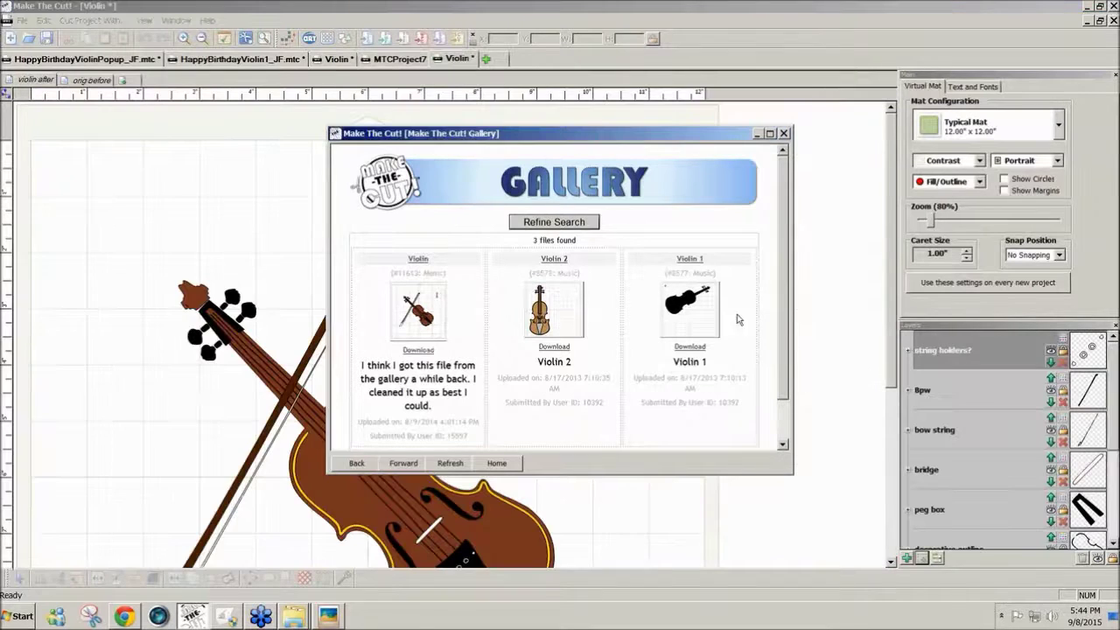
click(784, 133)
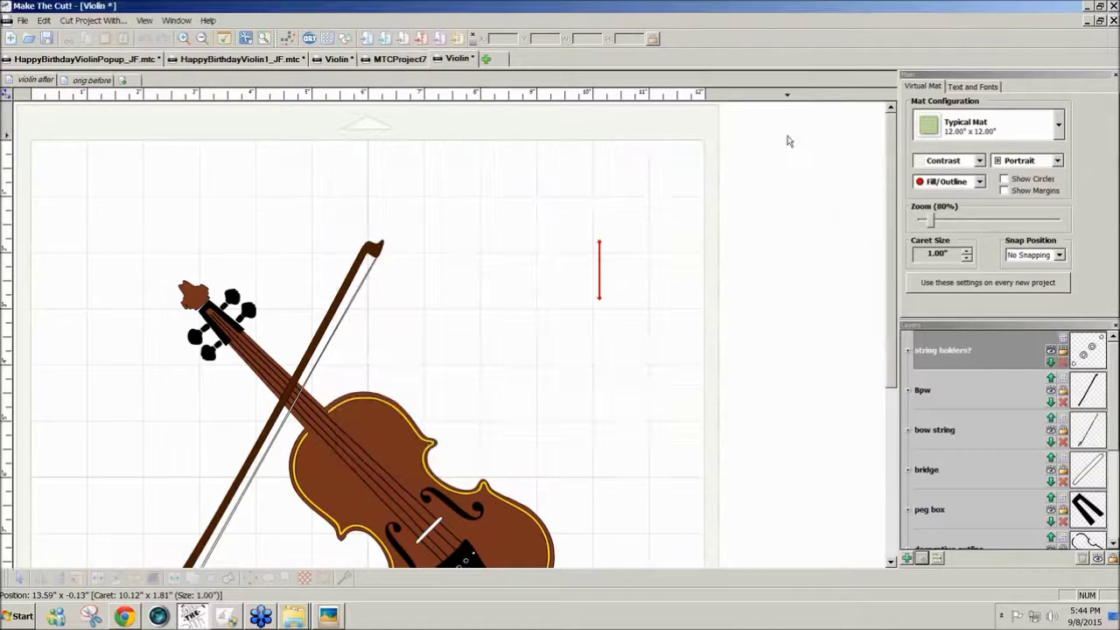
Unlock all layers of the violin project.
drag(891, 178, 887, 271)
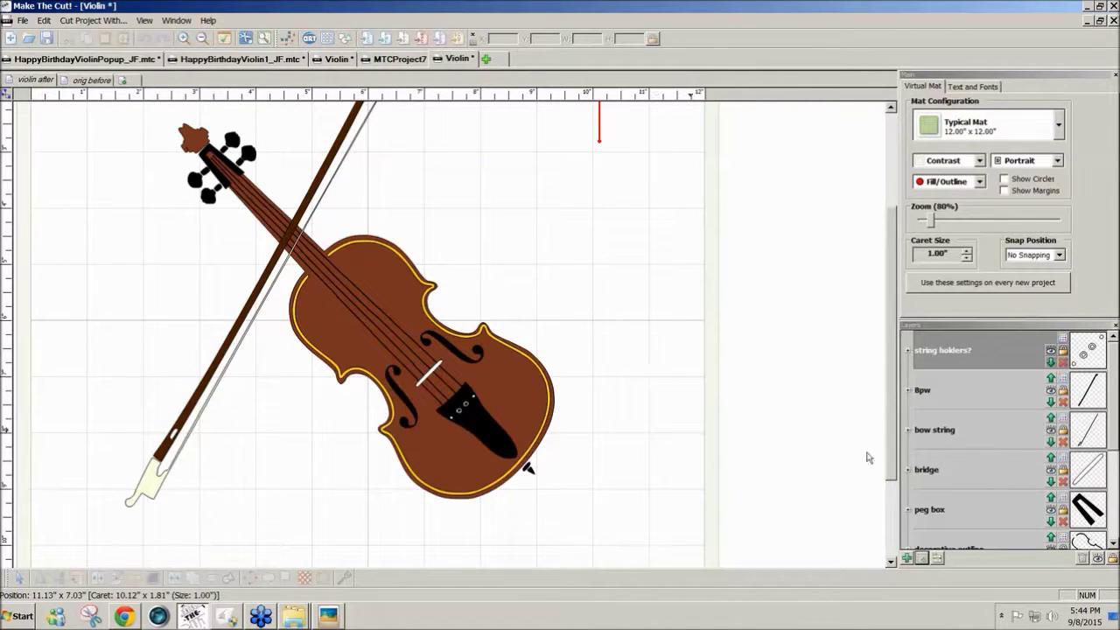
click(1112, 558)
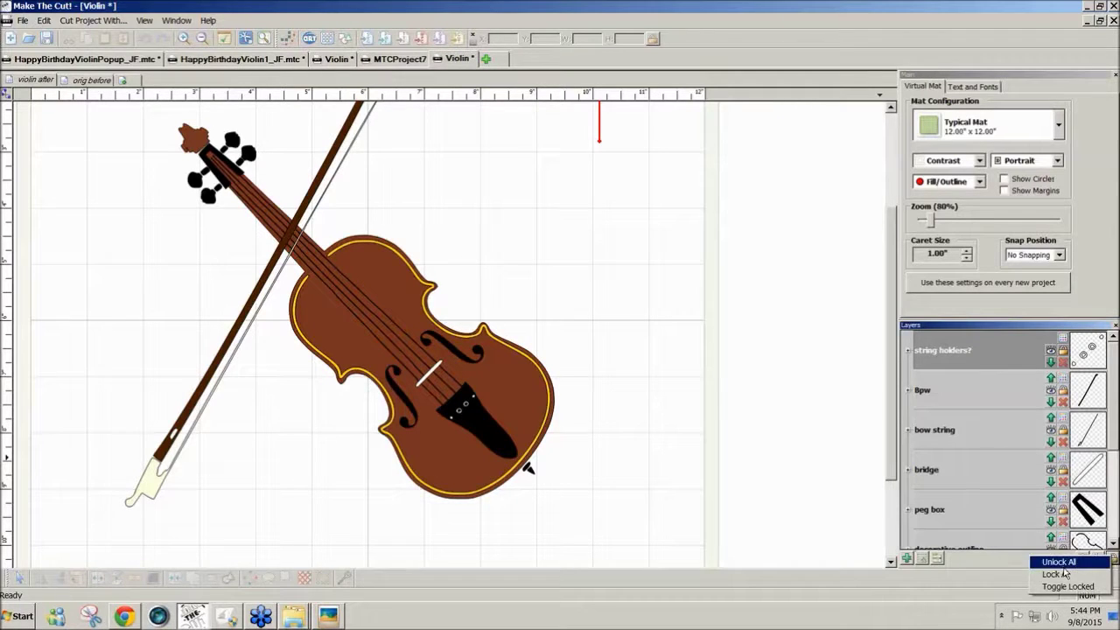
click(1061, 563)
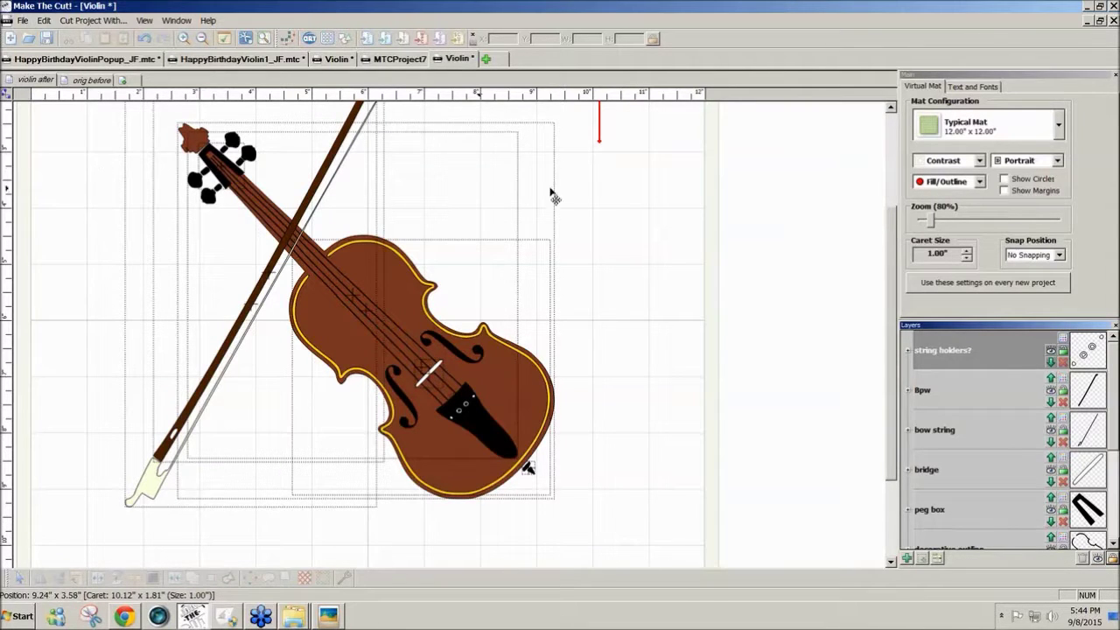
Examine the violin and bow shapes, the full list of layers and the options available for a layer.
click(514, 366)
click(513, 366)
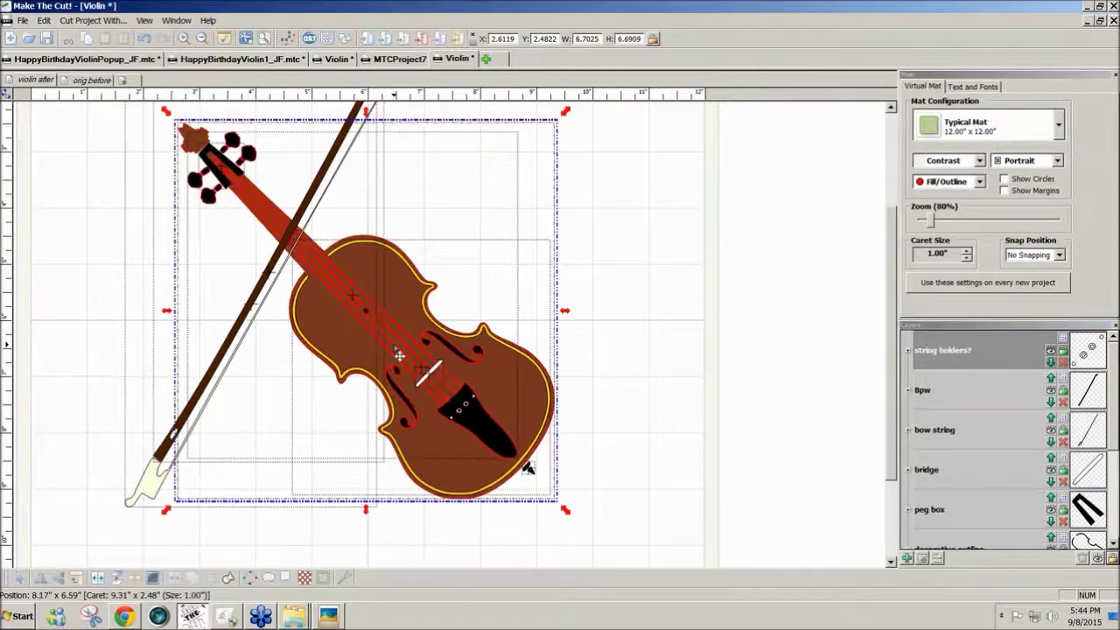
click(243, 343)
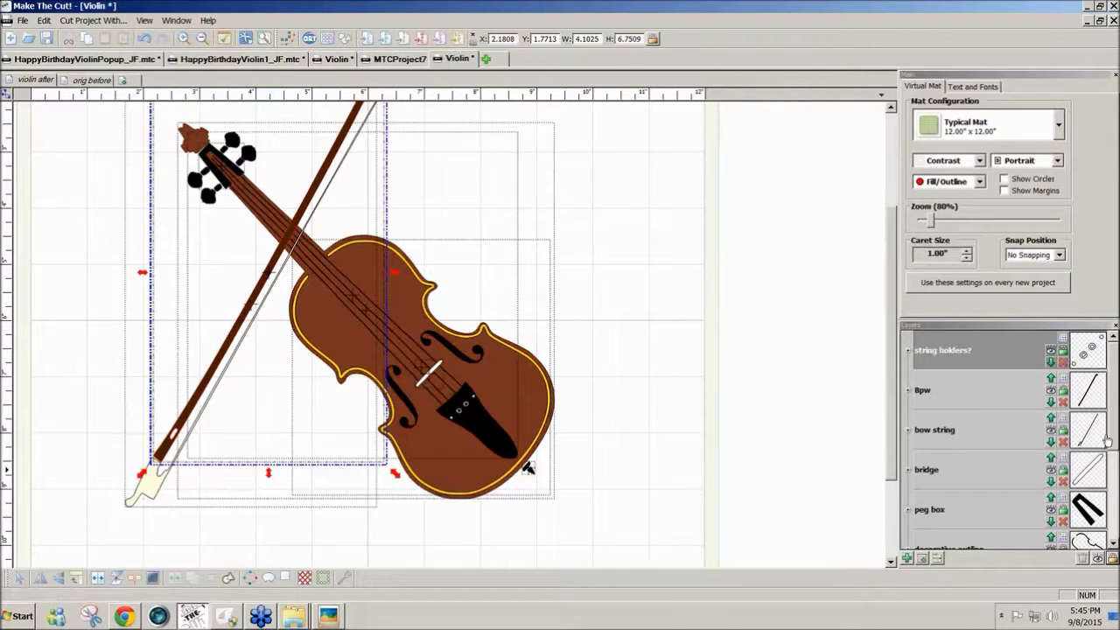
scroll(1116, 438, down, 5)
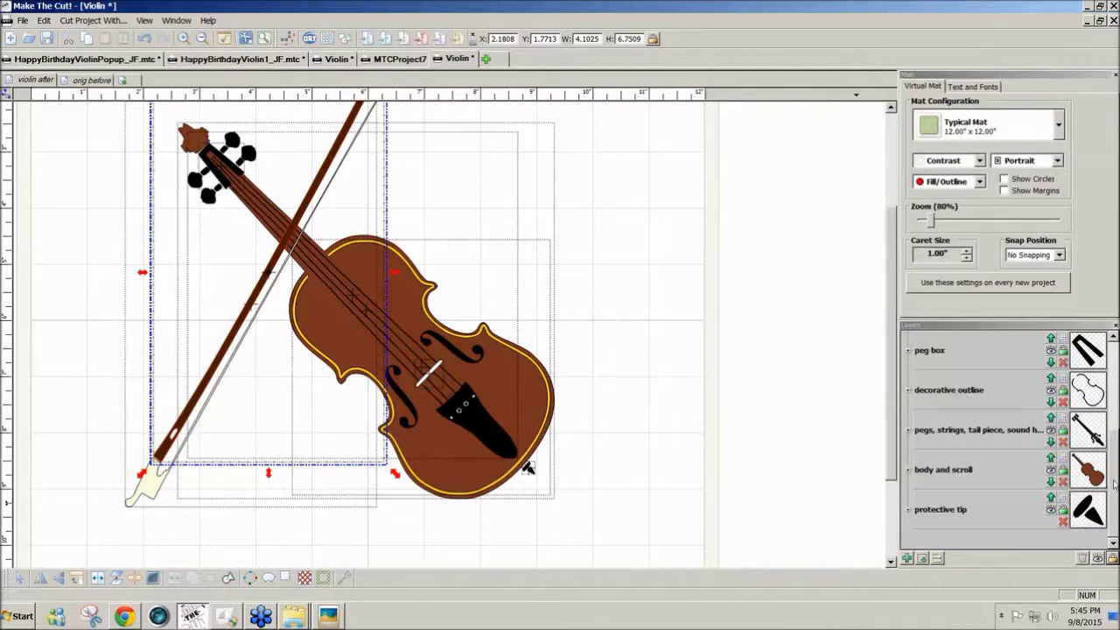
scroll(1116, 464, up, 2)
scroll(1115, 438, up, 2)
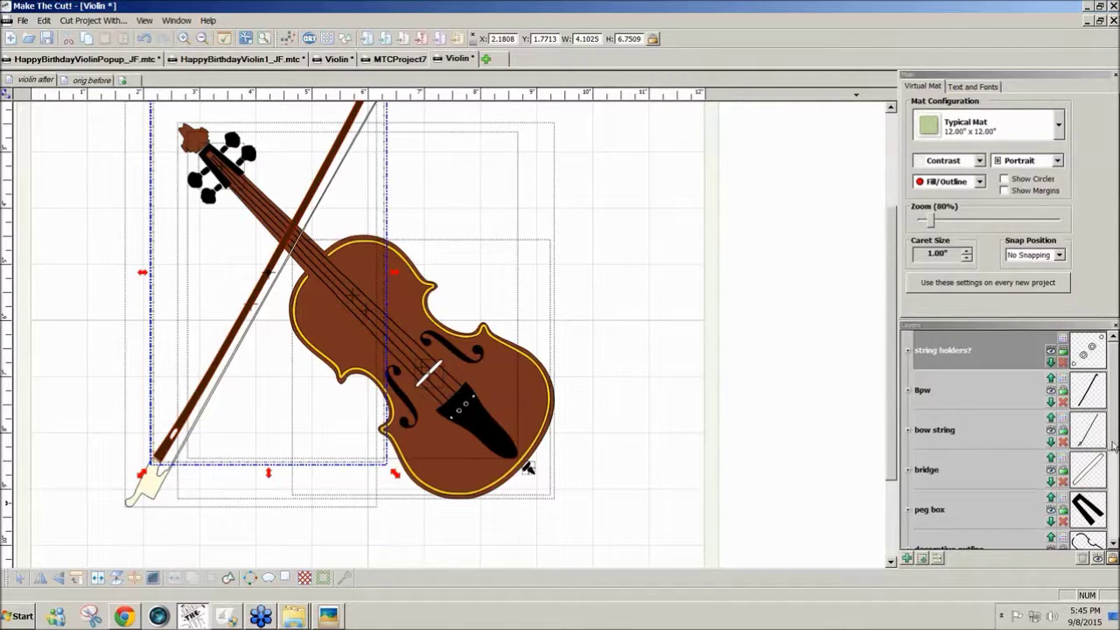
right_click(953, 351)
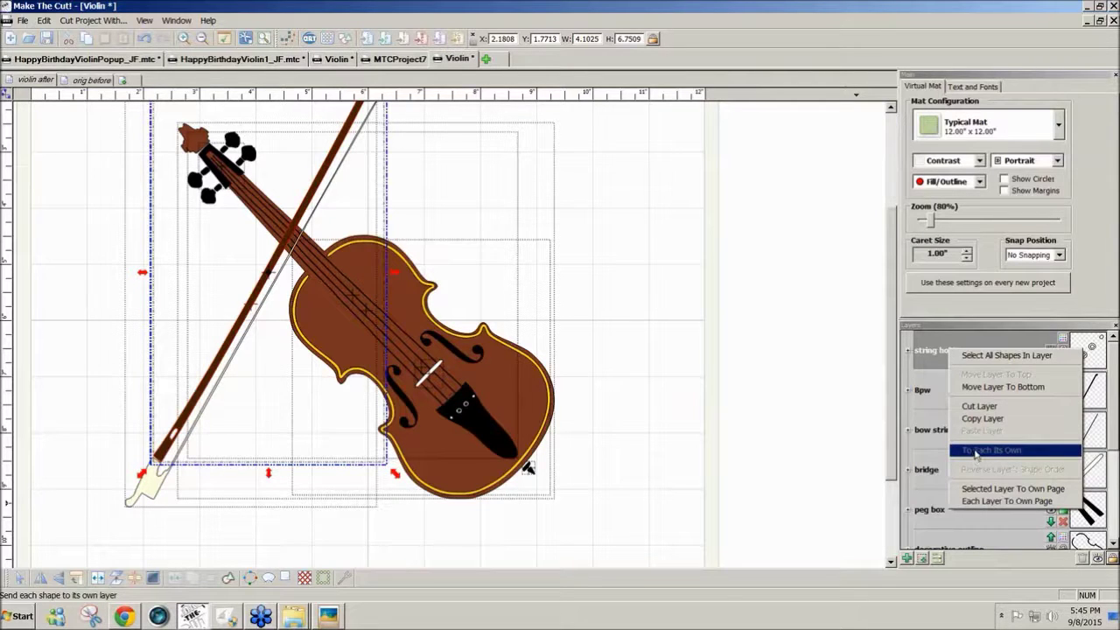
click(845, 455)
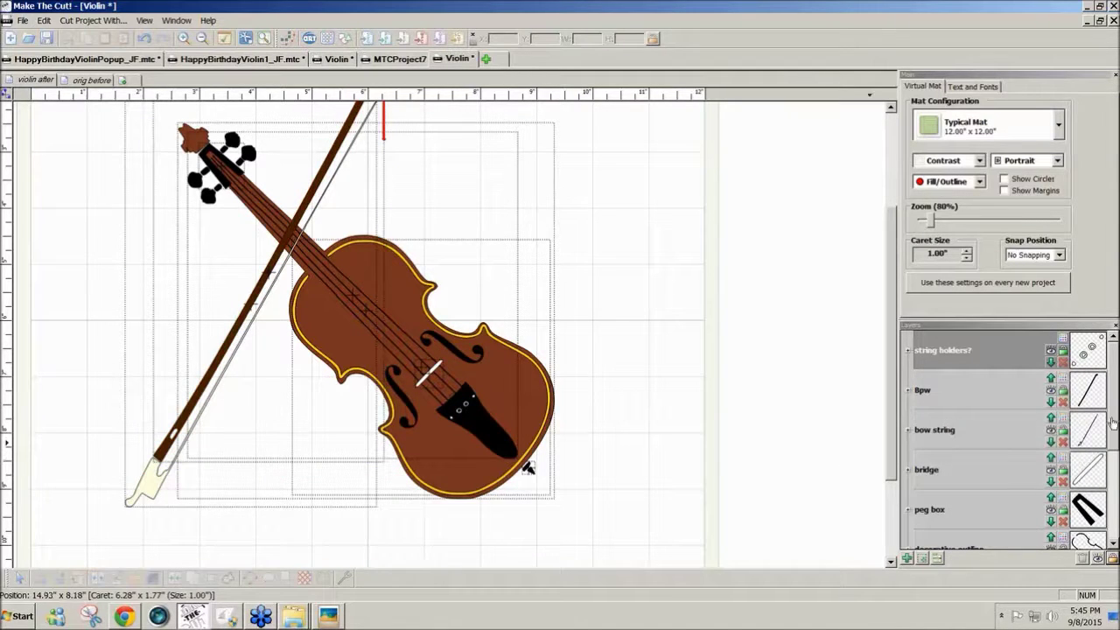
drag(1113, 424, 1113, 503)
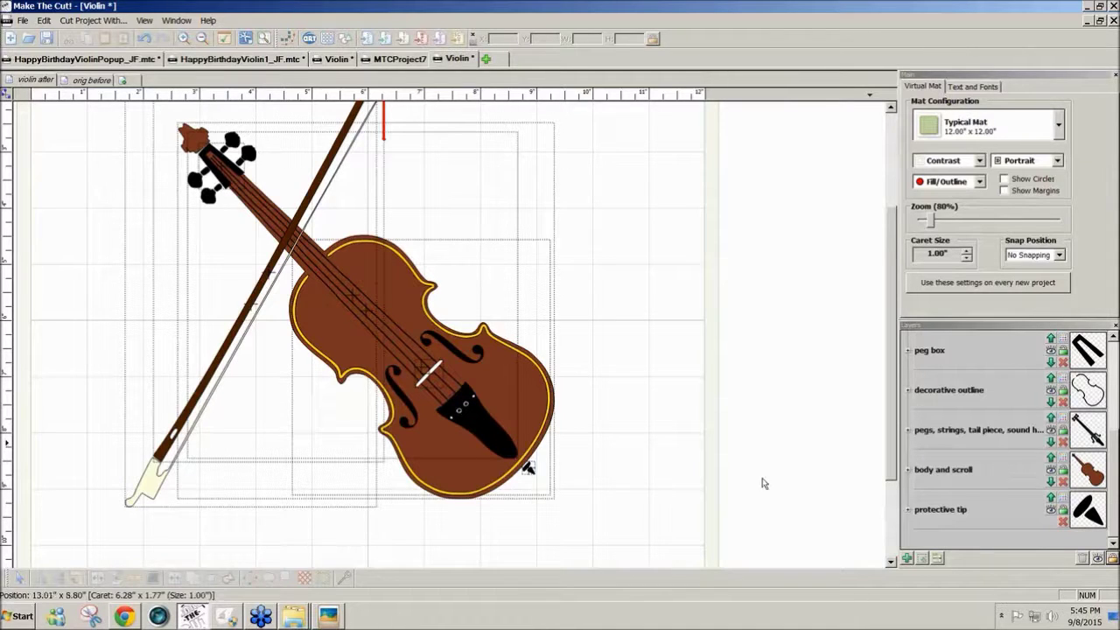
Select the whole violin and bow artwork and set its width to 2 inches.
drag(894, 480, 884, 449)
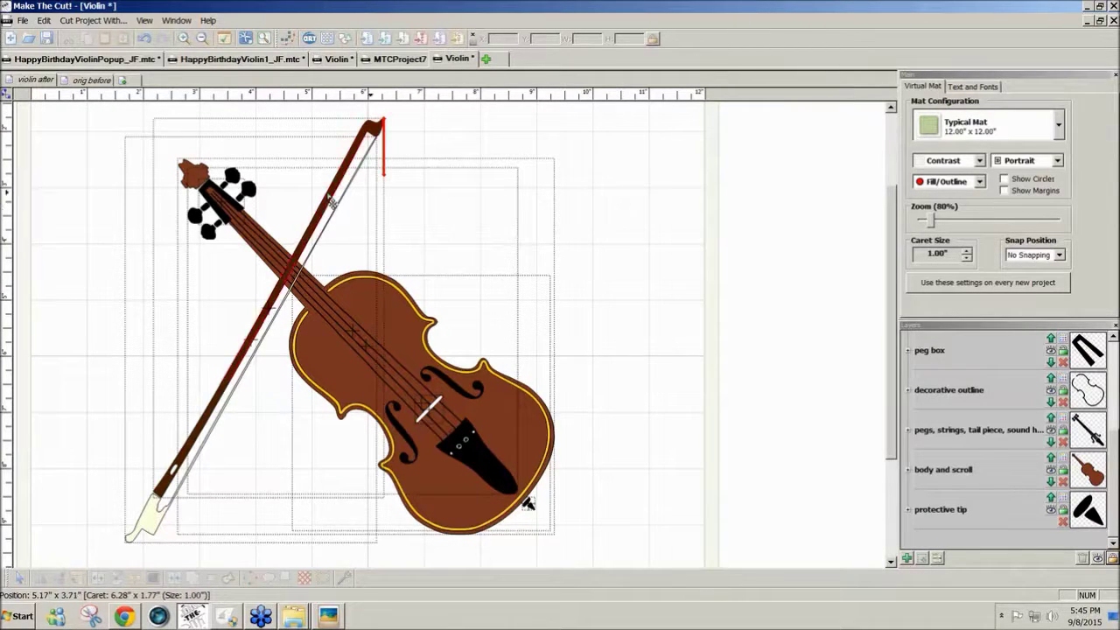
drag(98, 109, 657, 615)
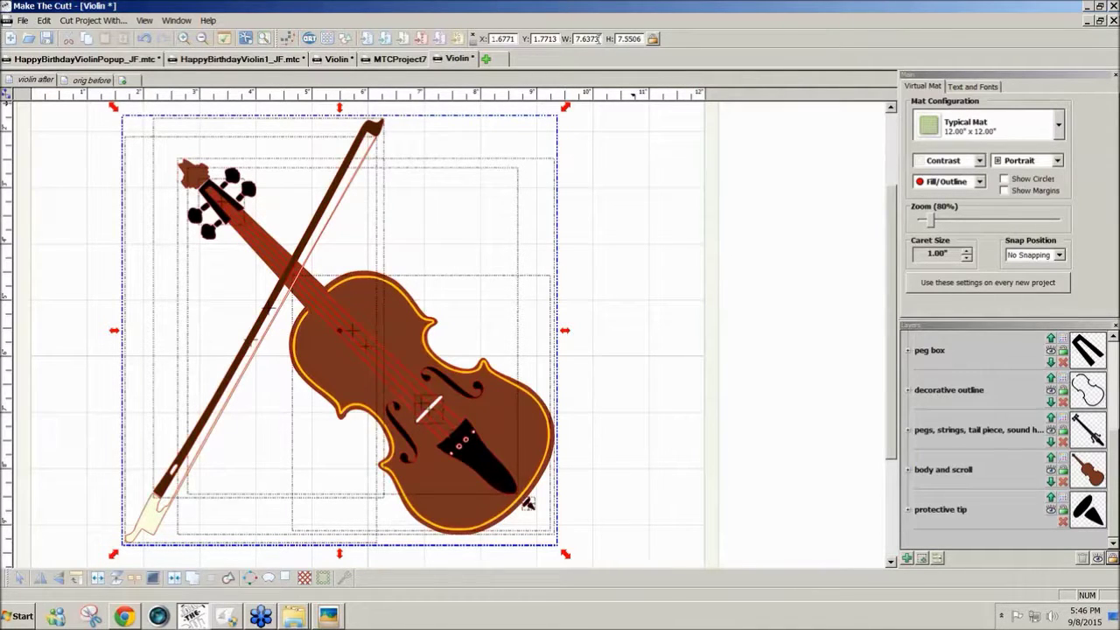
double_click(599, 39)
text(2)
key(Return)
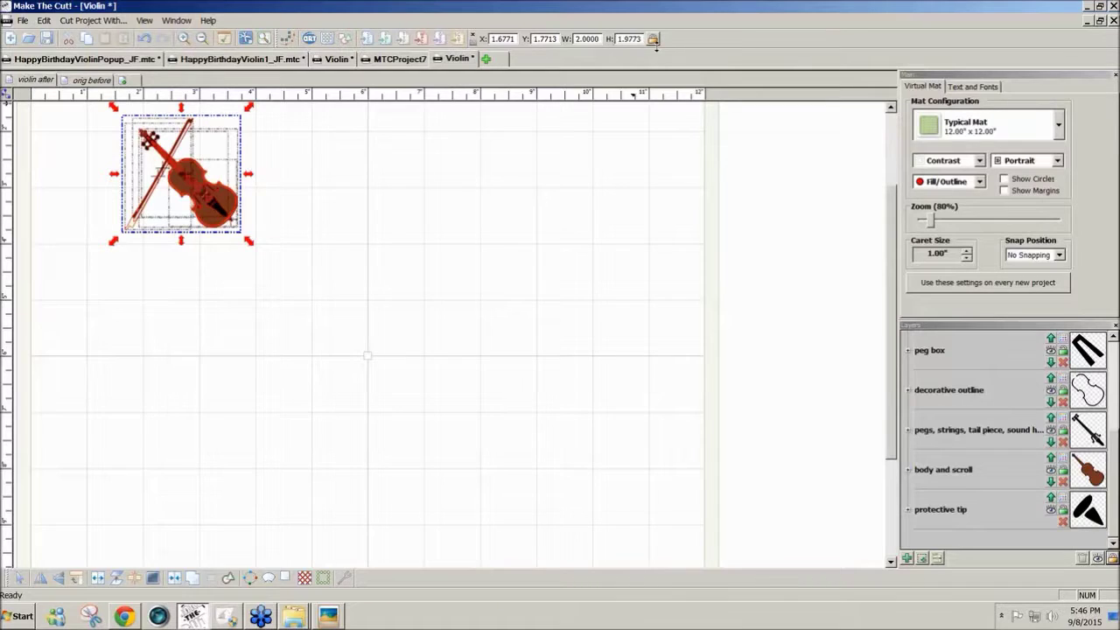
Try enlarging the violin artwork proportionally to about 4.58 inches wide, and undo the resize.
drag(892, 238, 891, 185)
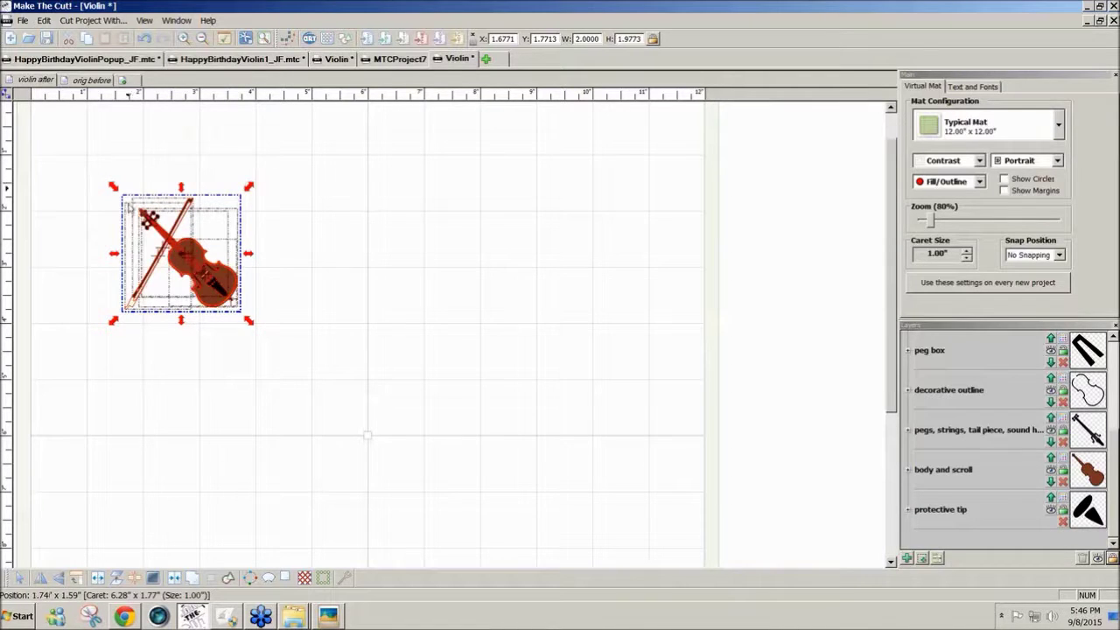
drag(249, 322, 397, 422)
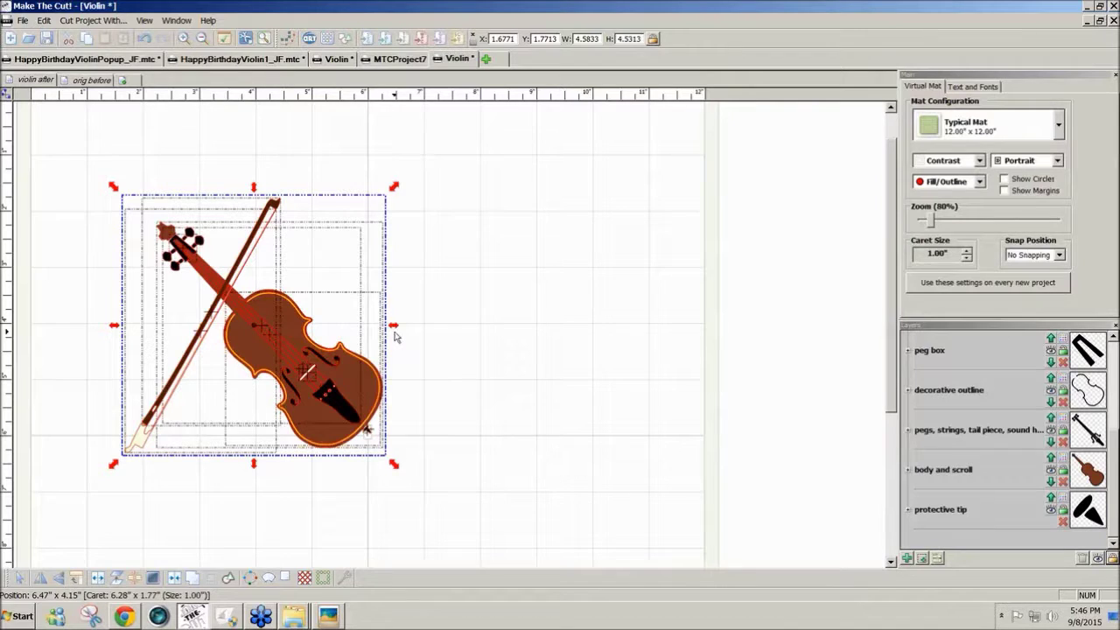
key(ctrl+z)
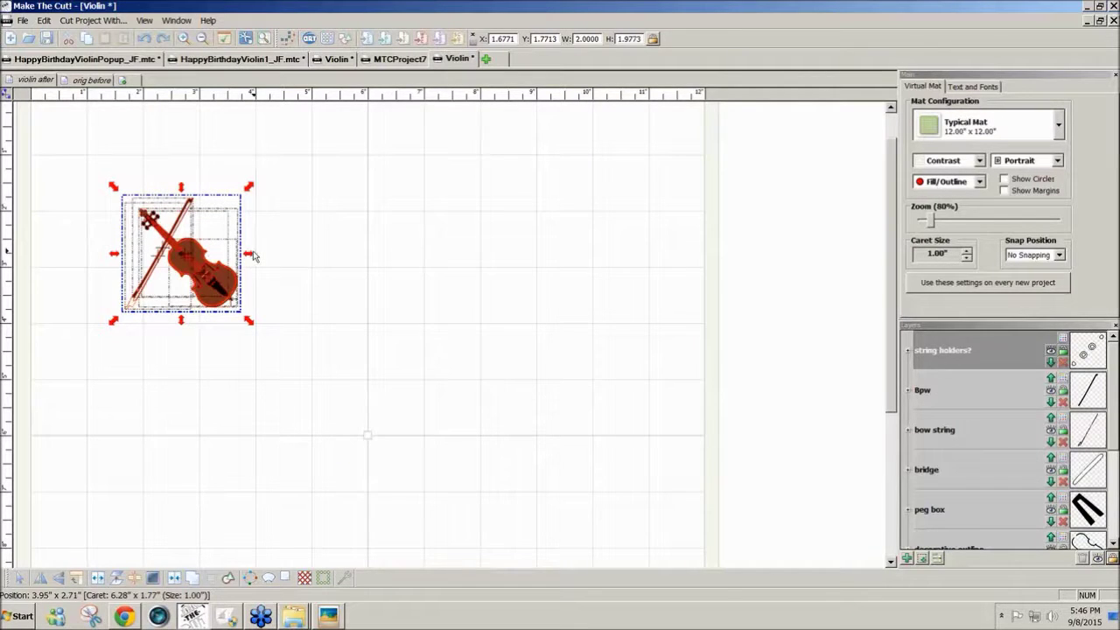
Try stretching the violin artwork to about 3.03 inches wide and to about 2.52 inches high, undoing each stretch.
drag(251, 258, 310, 268)
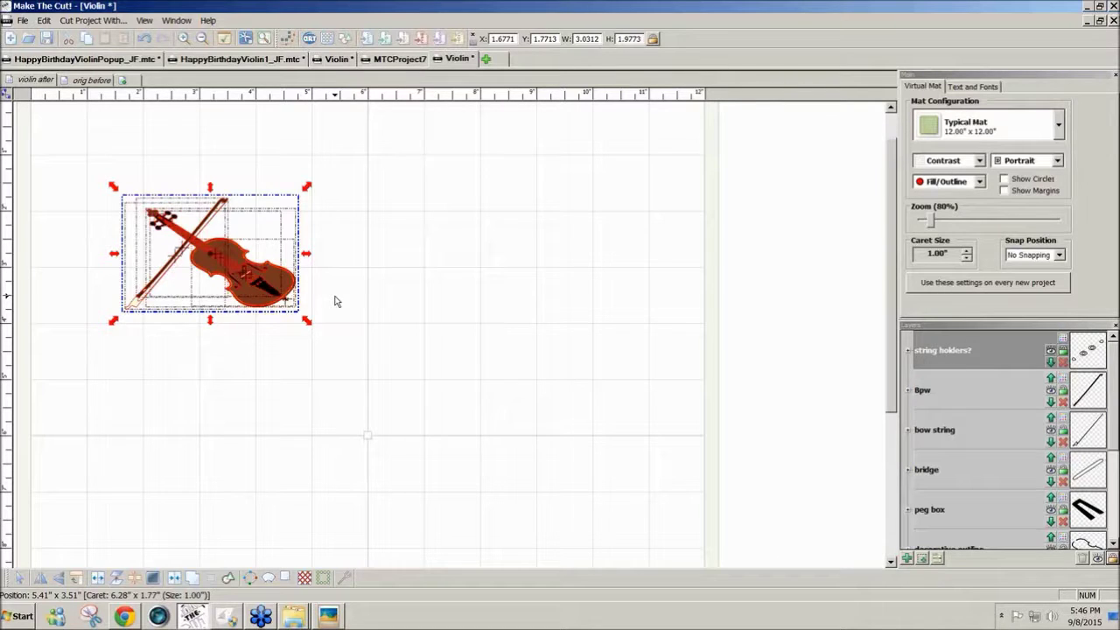
key(ctrl+z)
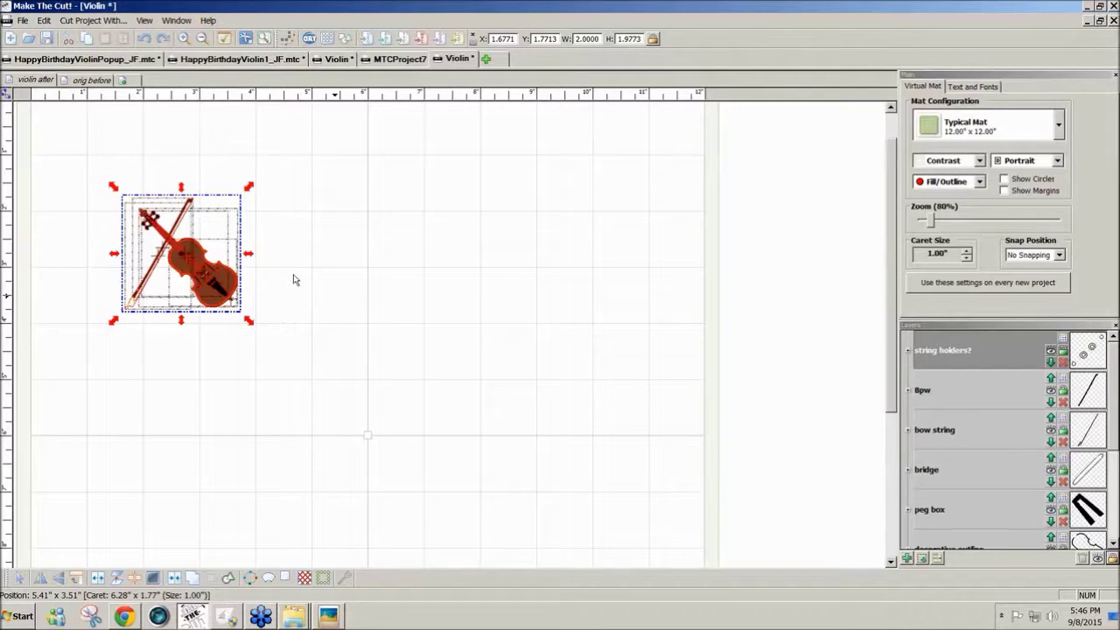
drag(182, 186, 183, 158)
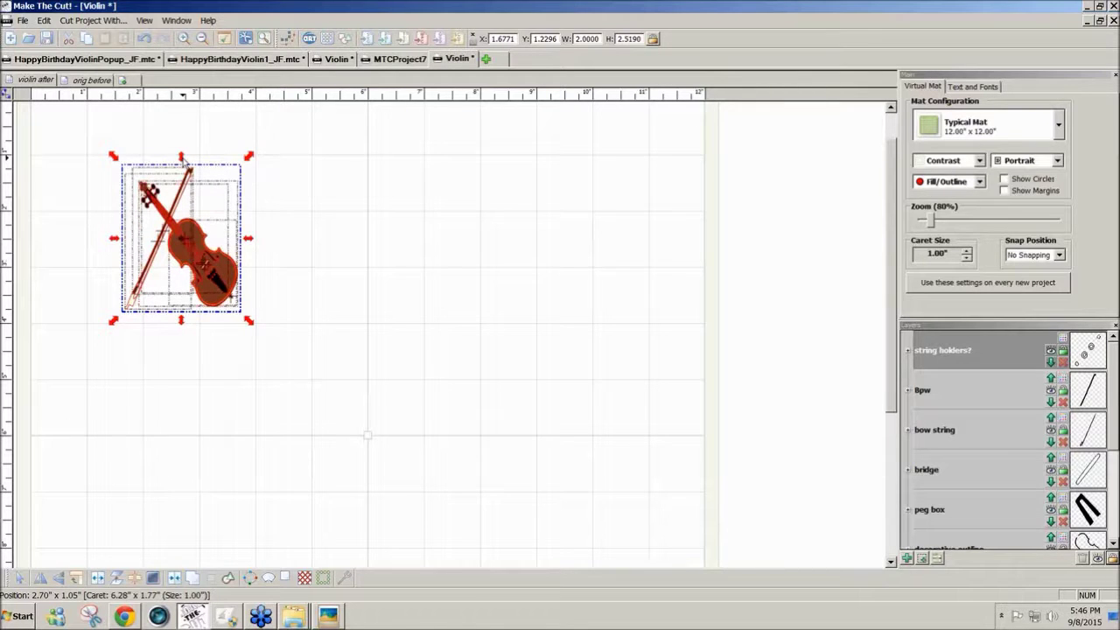
key(ctrl+z)
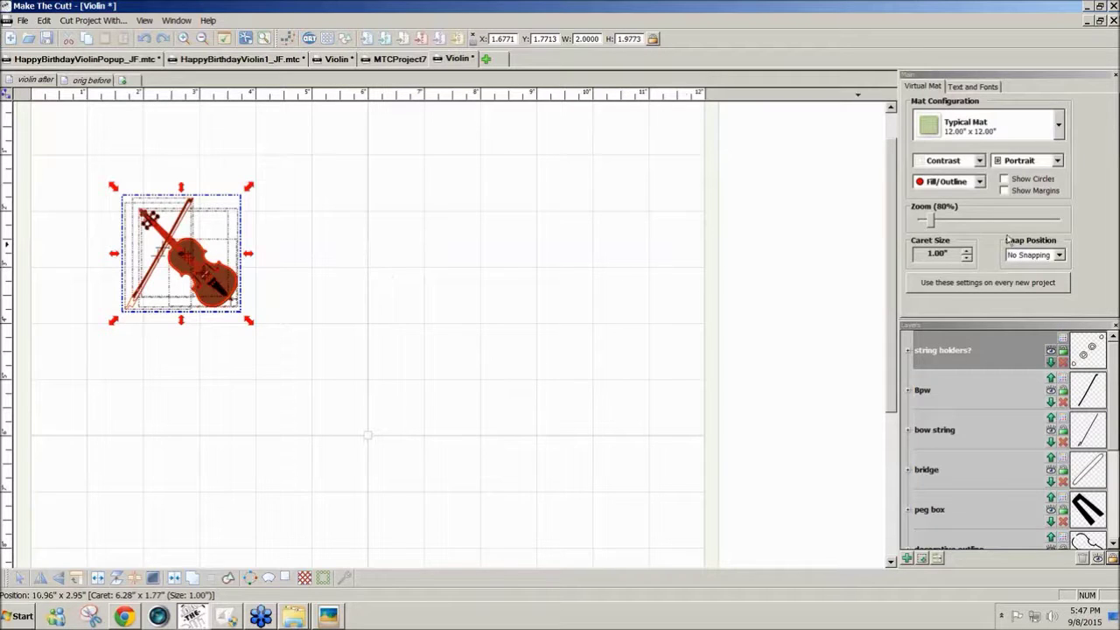
Rotate the whole violin and bow artwork slightly counter-clockwise.
drag(930, 221, 891, 296)
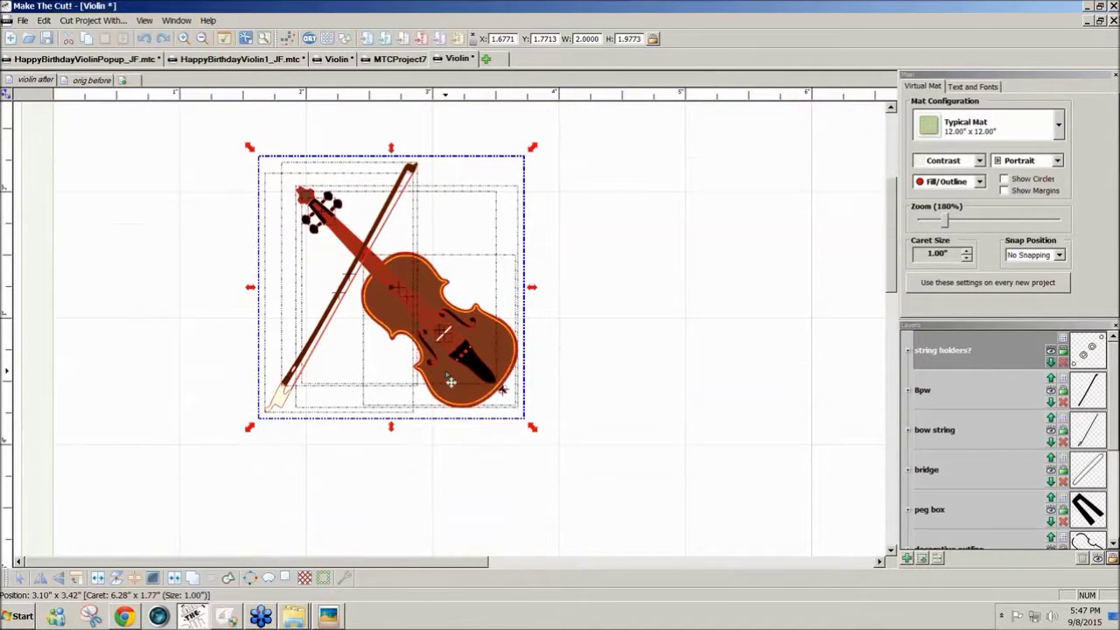
click(451, 381)
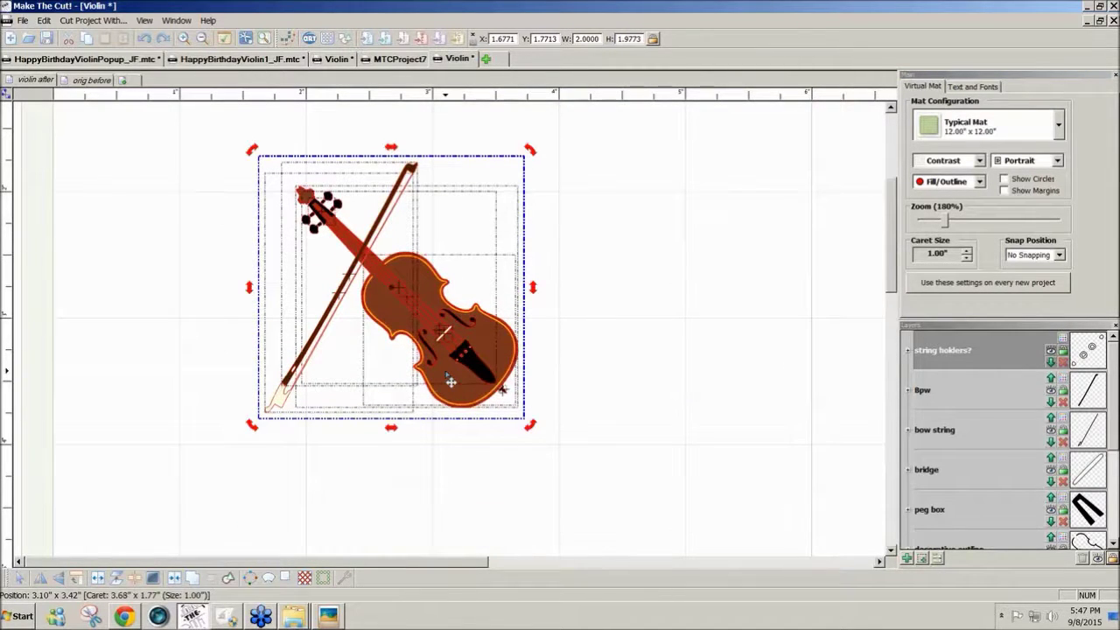
click(251, 428)
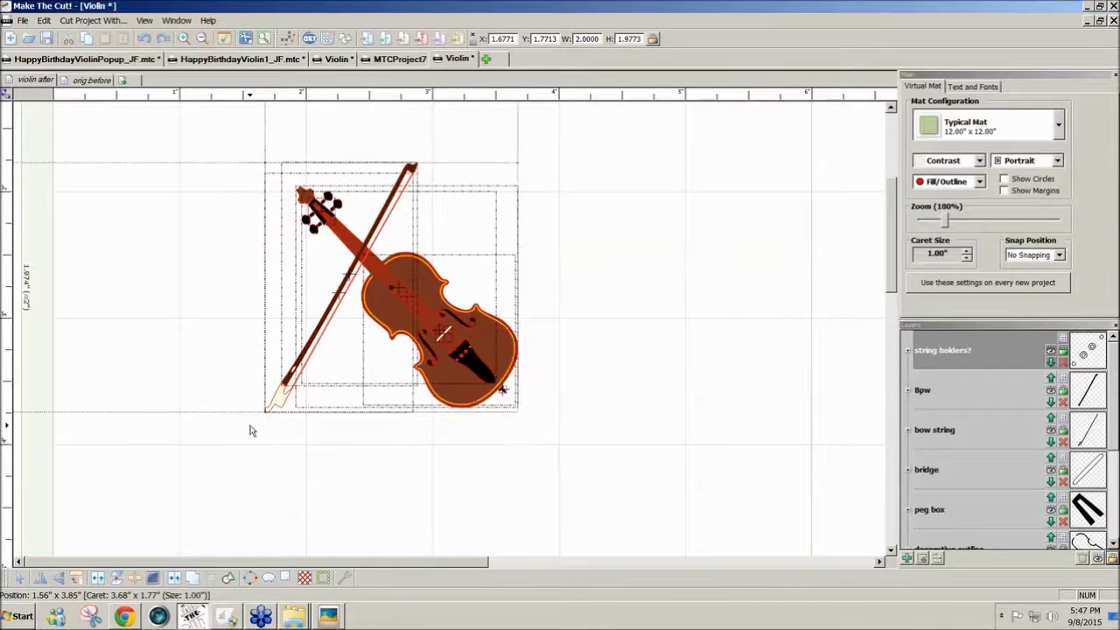
drag(251, 428, 314, 438)
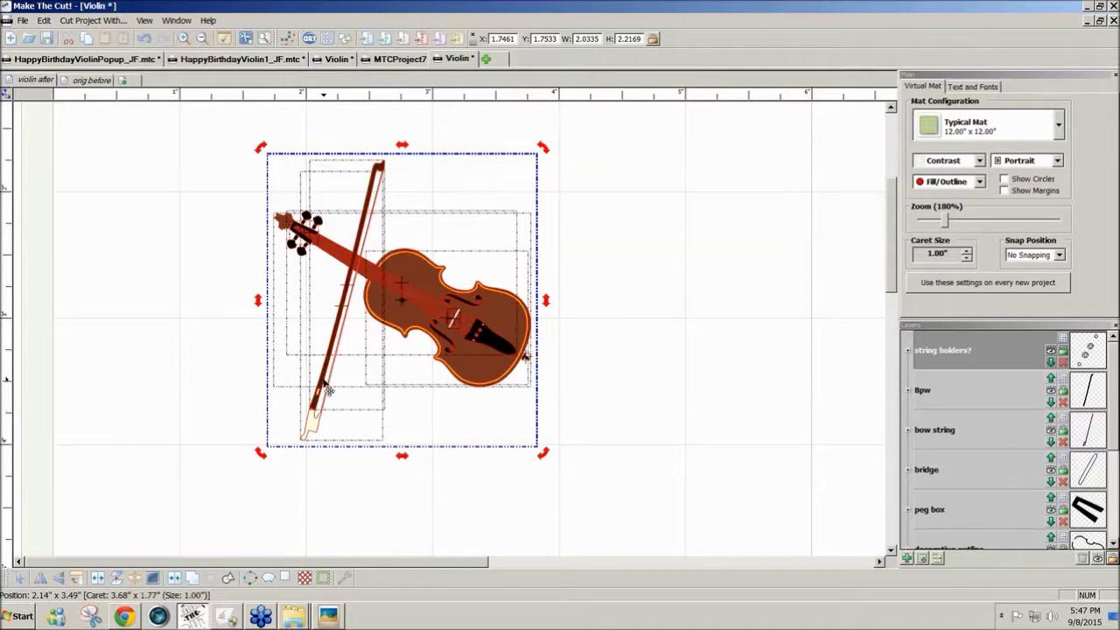
Hide the 8pw and bow string layers.
click(1051, 391)
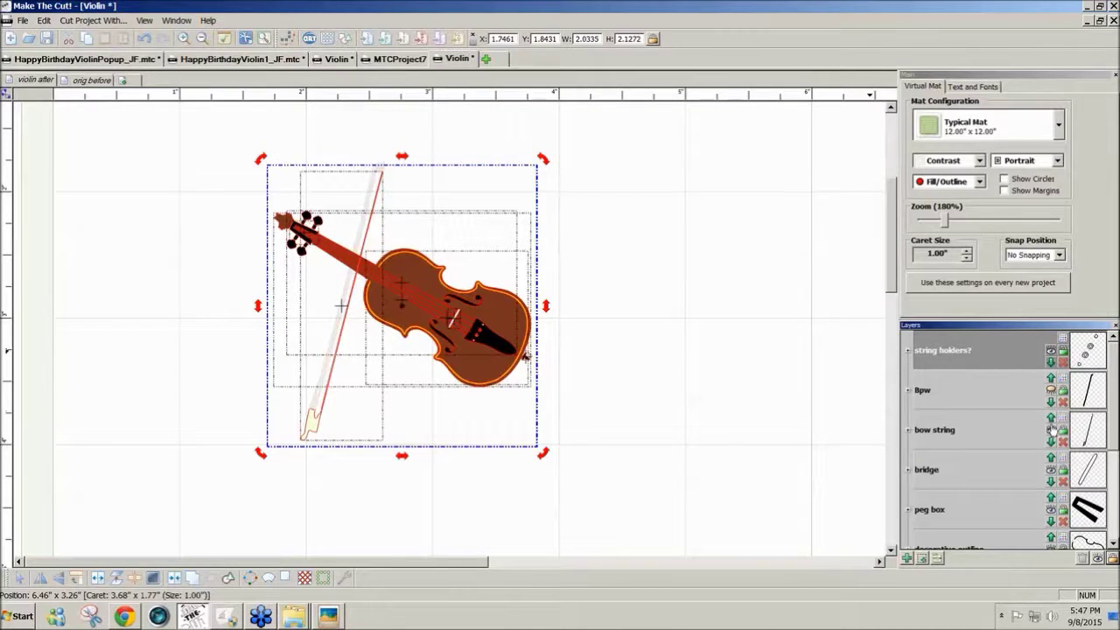
click(1051, 434)
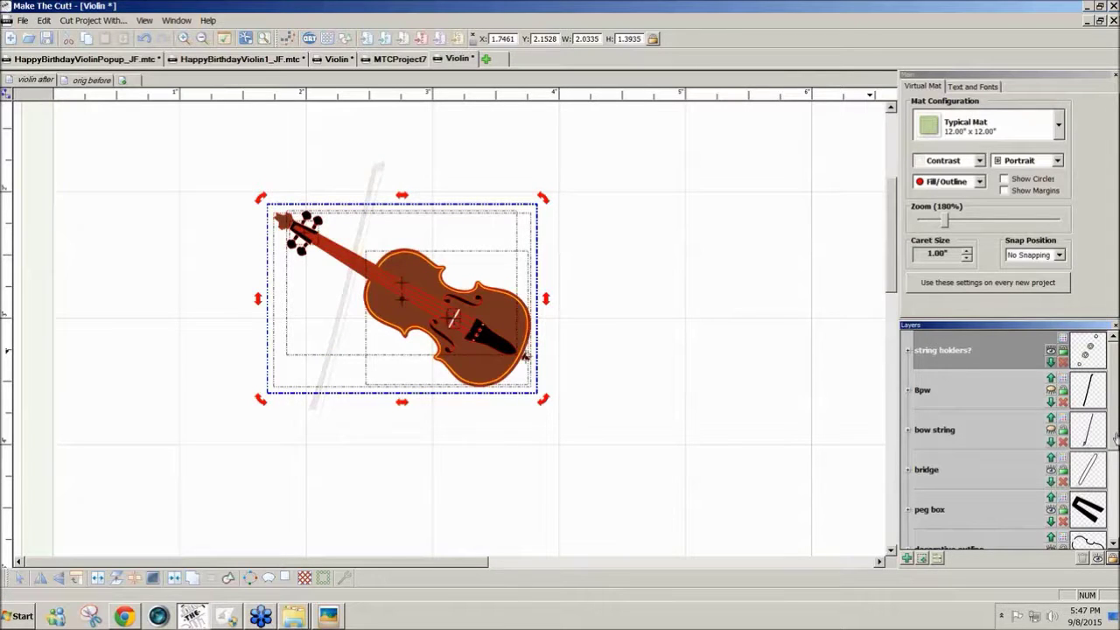
Hide the peg box, bridge and decorative outline layers.
mouse_move(1116, 439)
mouse_down()
mouse_move(1116, 488)
mouse_move(1116, 421)
mouse_up()
click(1051, 512)
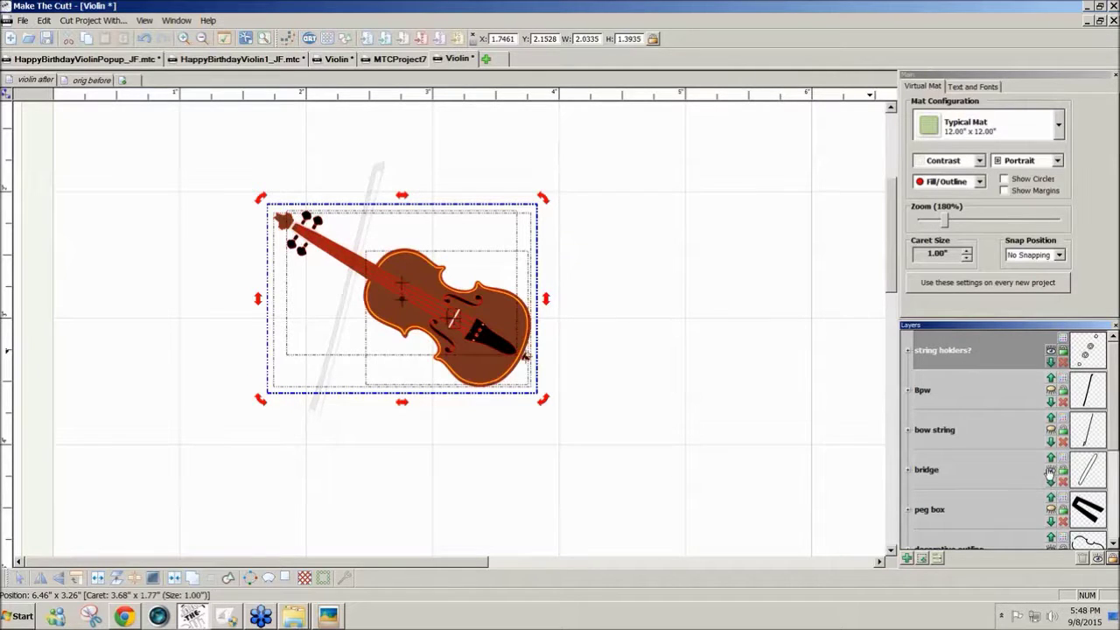
click(1050, 472)
scroll(1113, 369, down, 3)
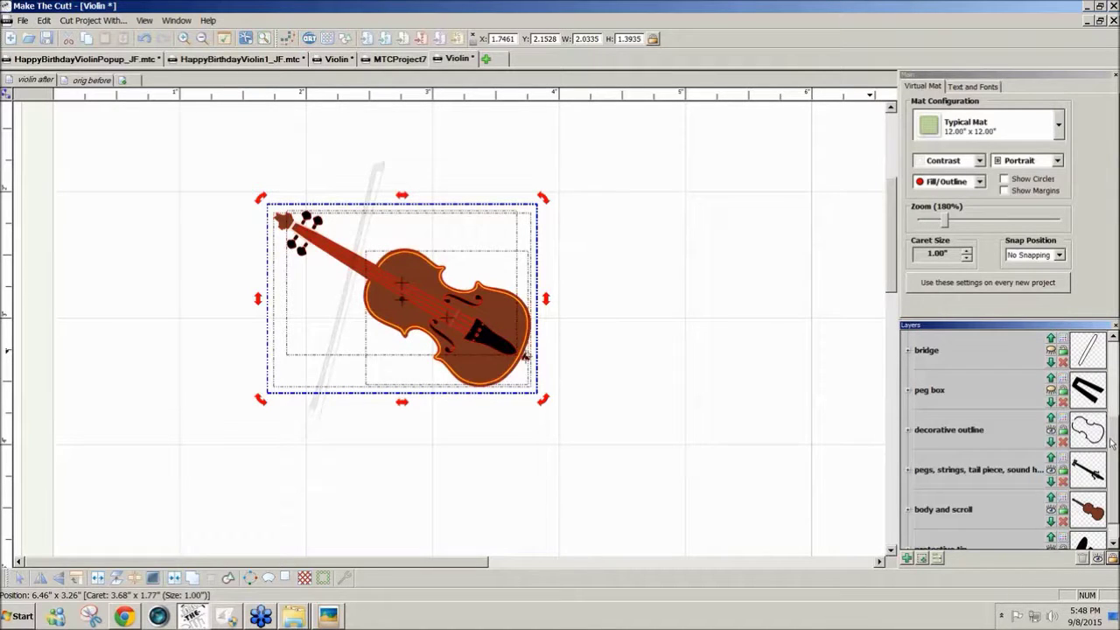
click(1051, 432)
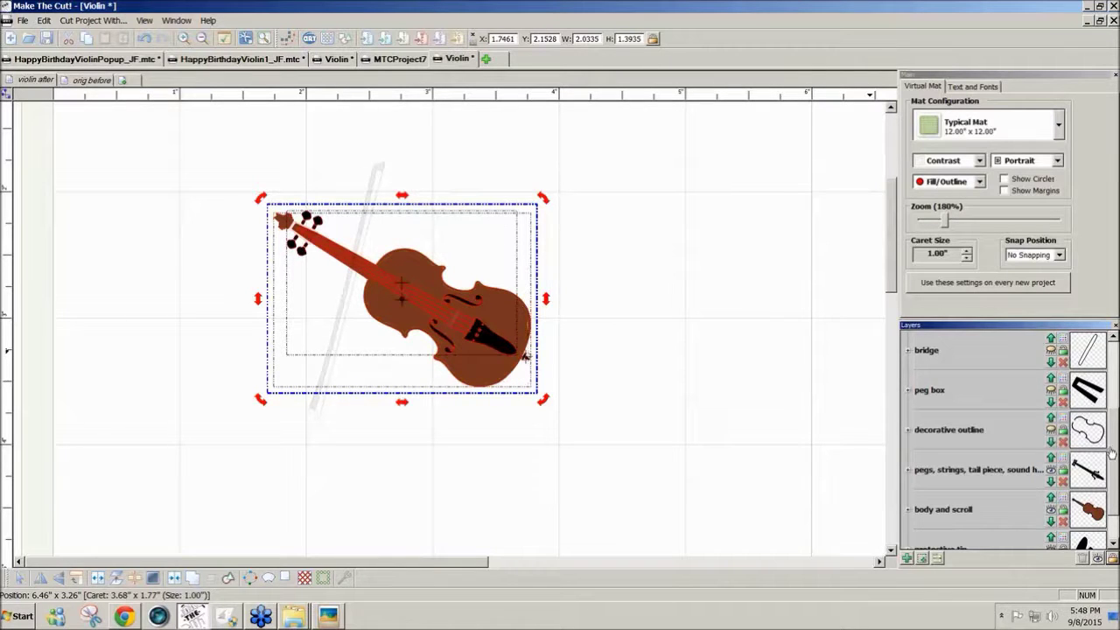
scroll(1112, 450, down, 1)
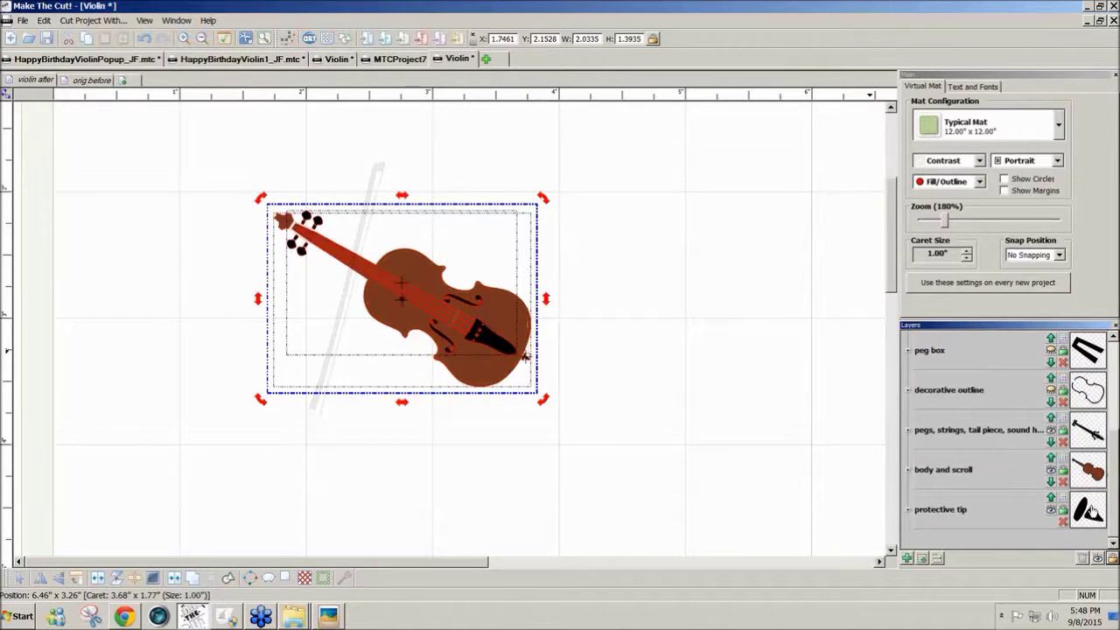
Split the grouped protective tip shapes at the lower end of the violin body into separate pieces.
click(632, 430)
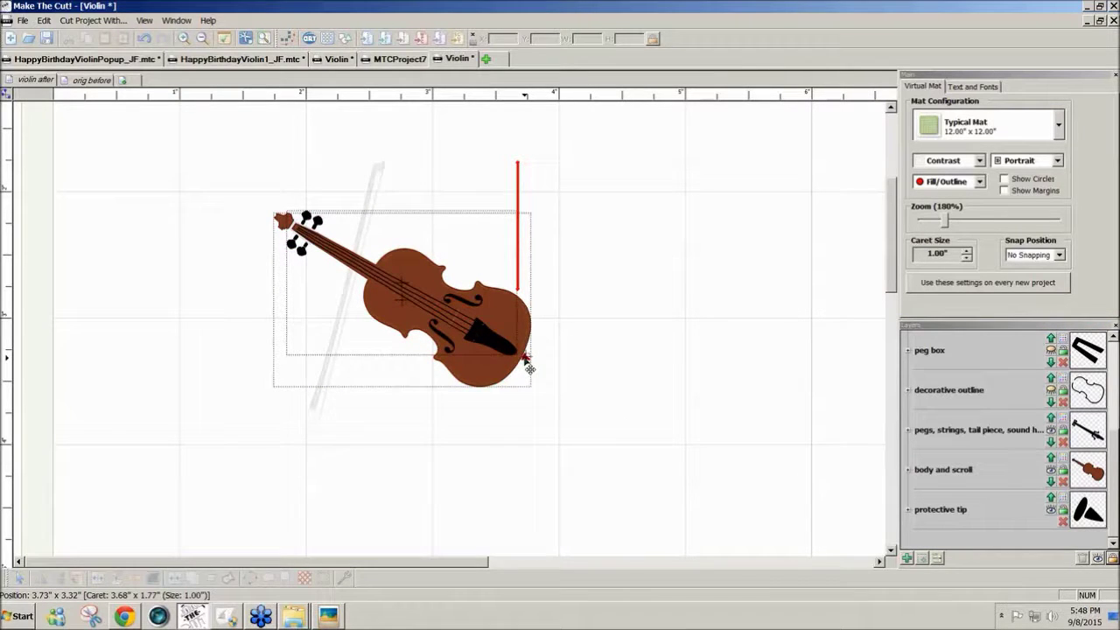
click(525, 359)
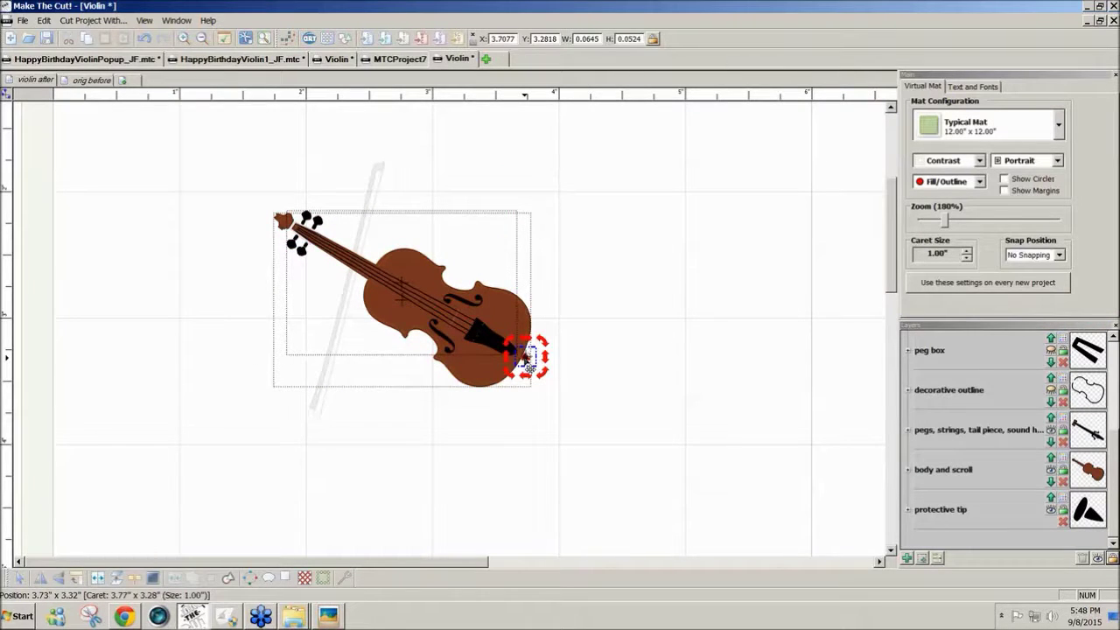
scroll(525, 358, up, 3)
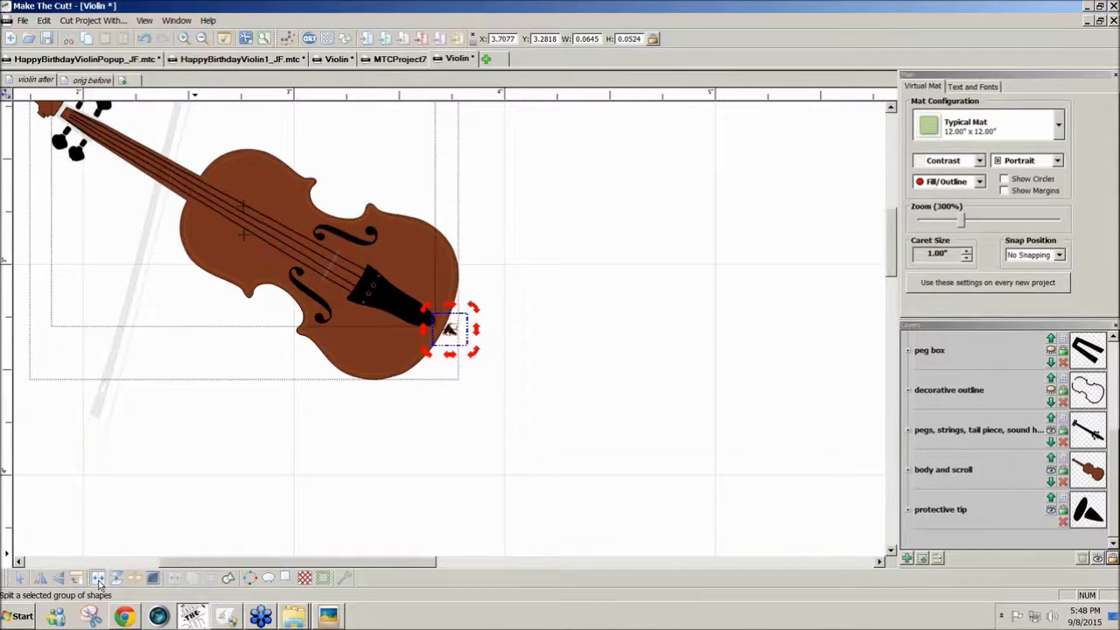
drag(456, 535, 456, 324)
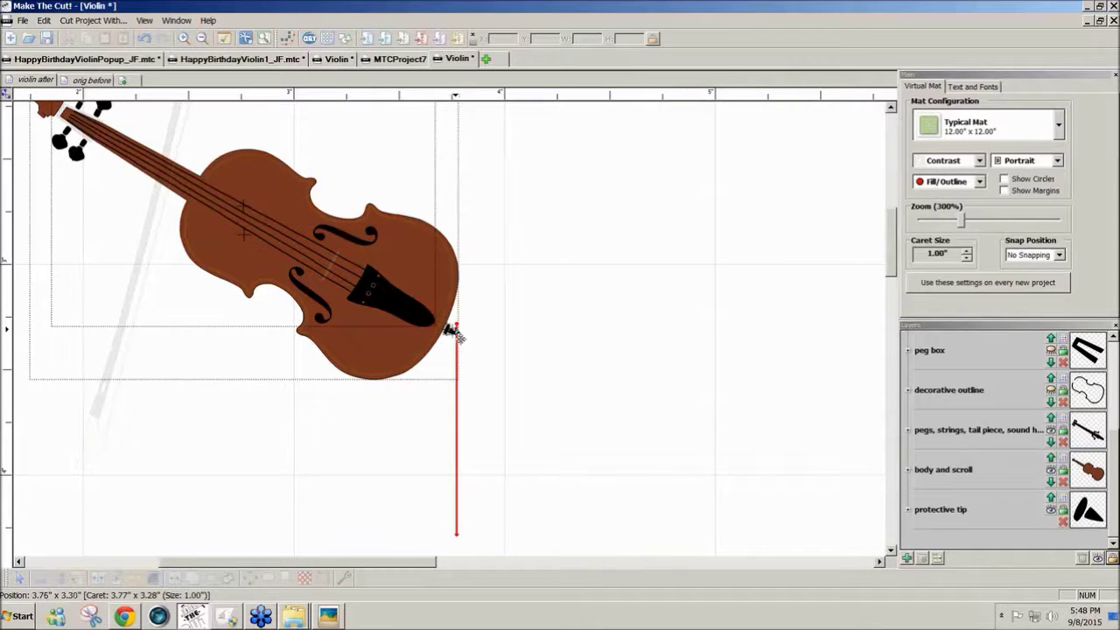
Move one of the split protective tip pieces to its own new layer and hide that layer.
click(453, 332)
drag(482, 348, 445, 319)
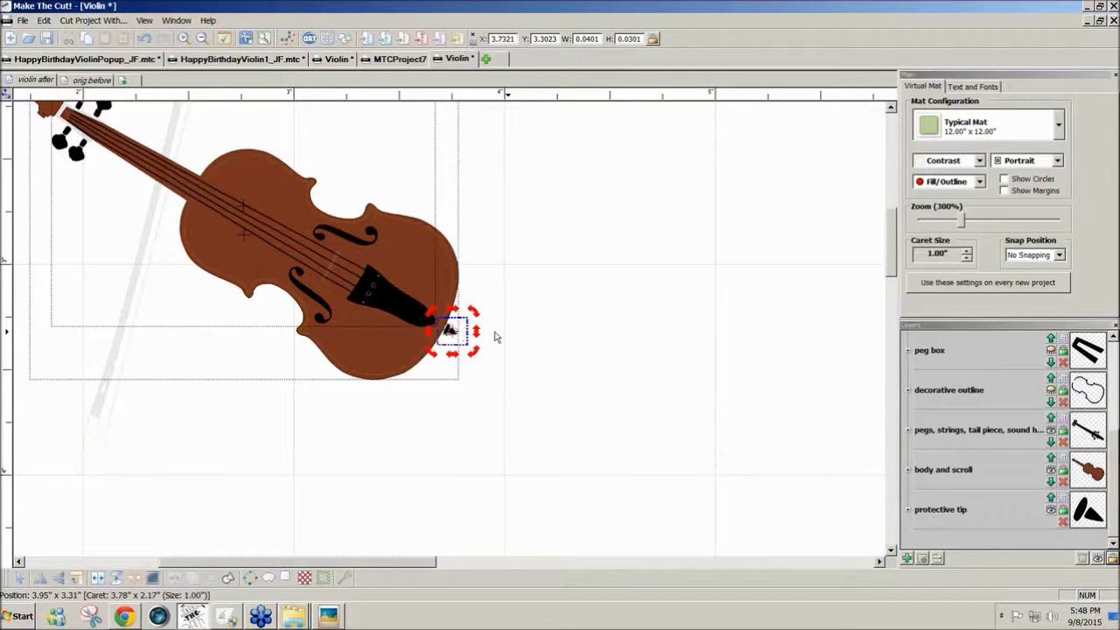
click(921, 560)
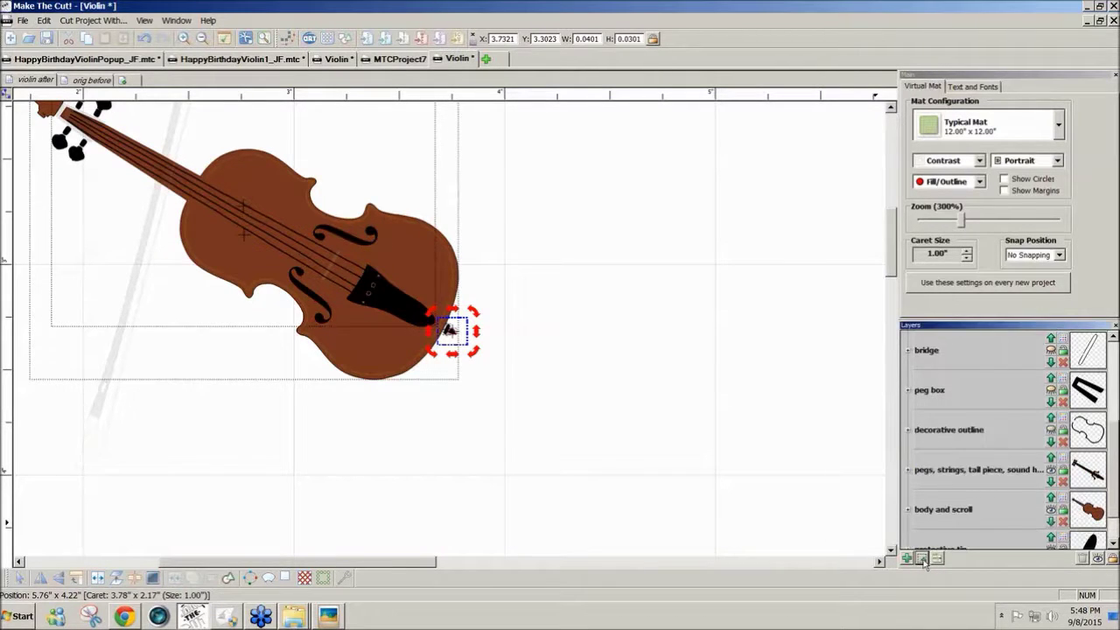
scroll(1114, 453, up, 4)
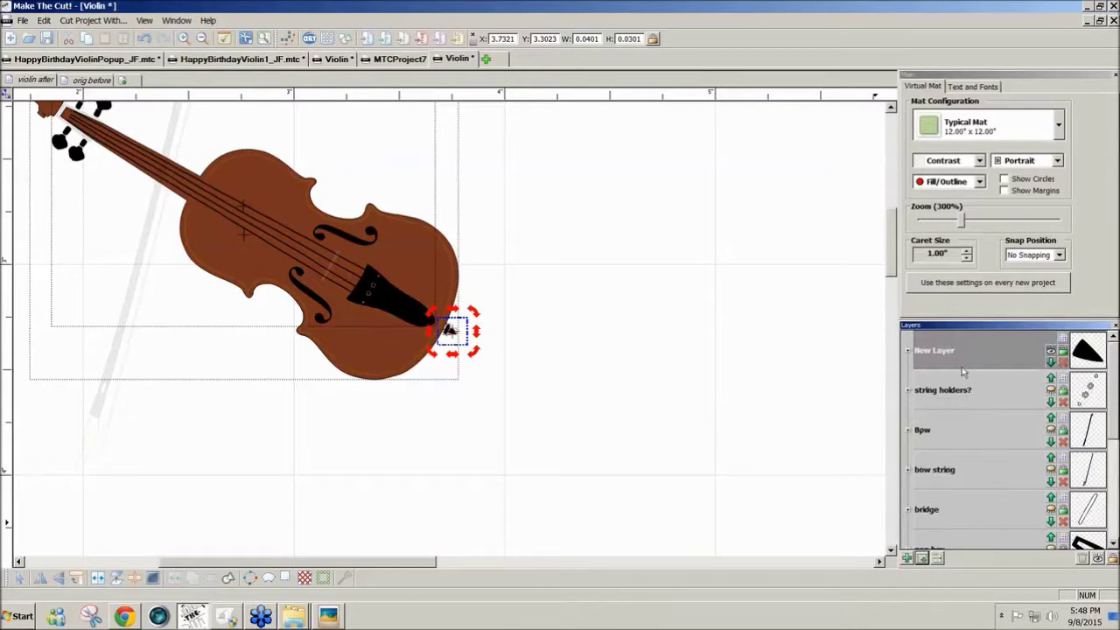
click(1052, 352)
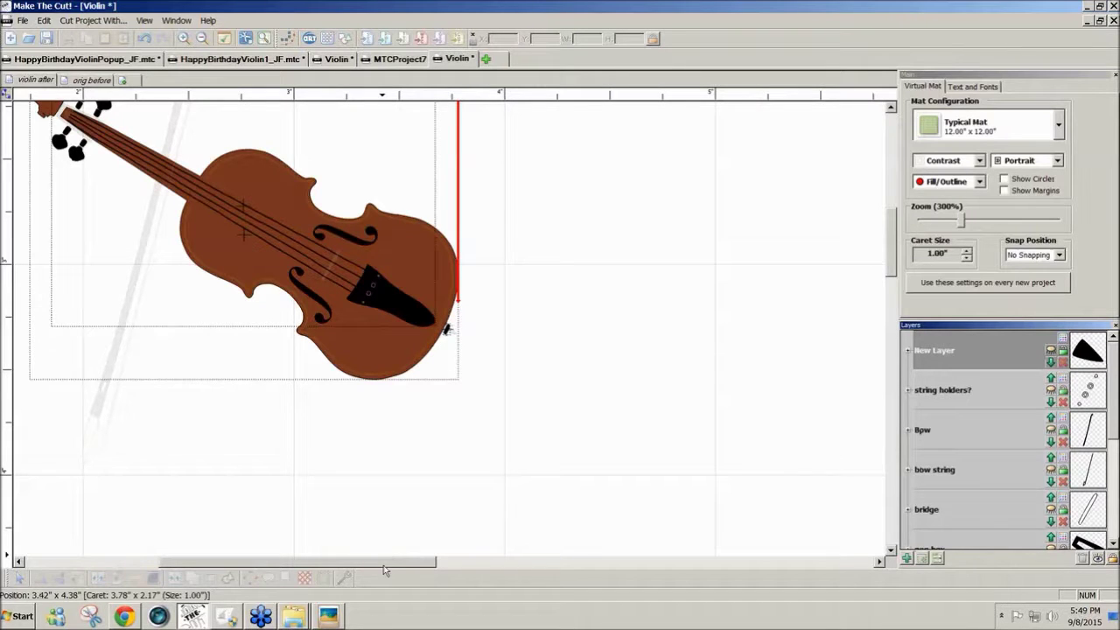
Split the grouped pegs, strings, tail piece and sound holes into separate shapes.
drag(384, 565, 322, 569)
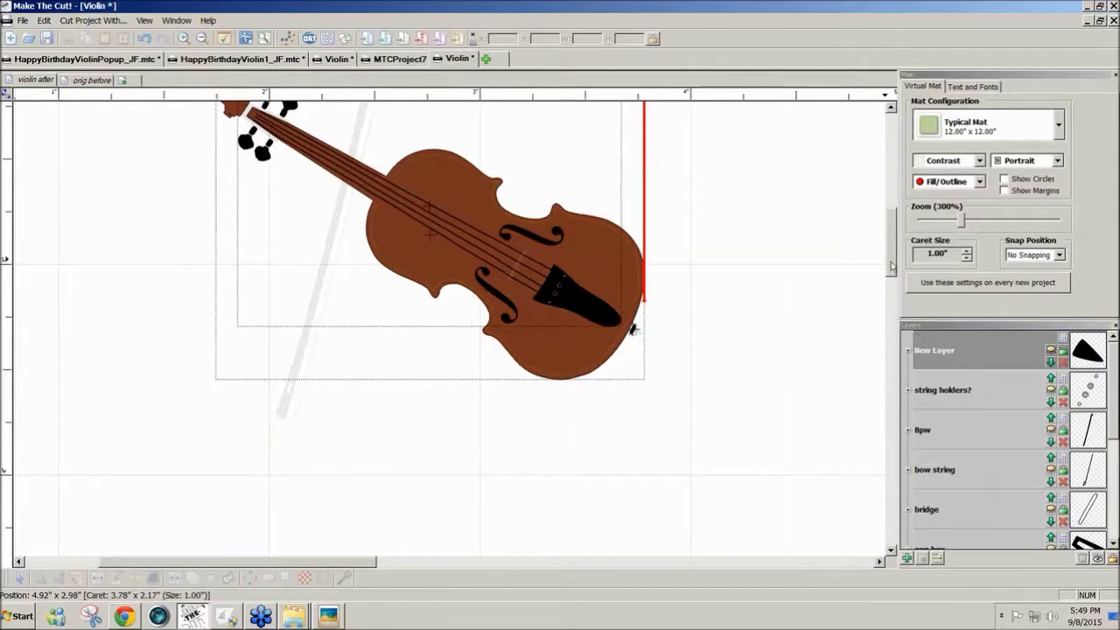
drag(891, 267, 897, 249)
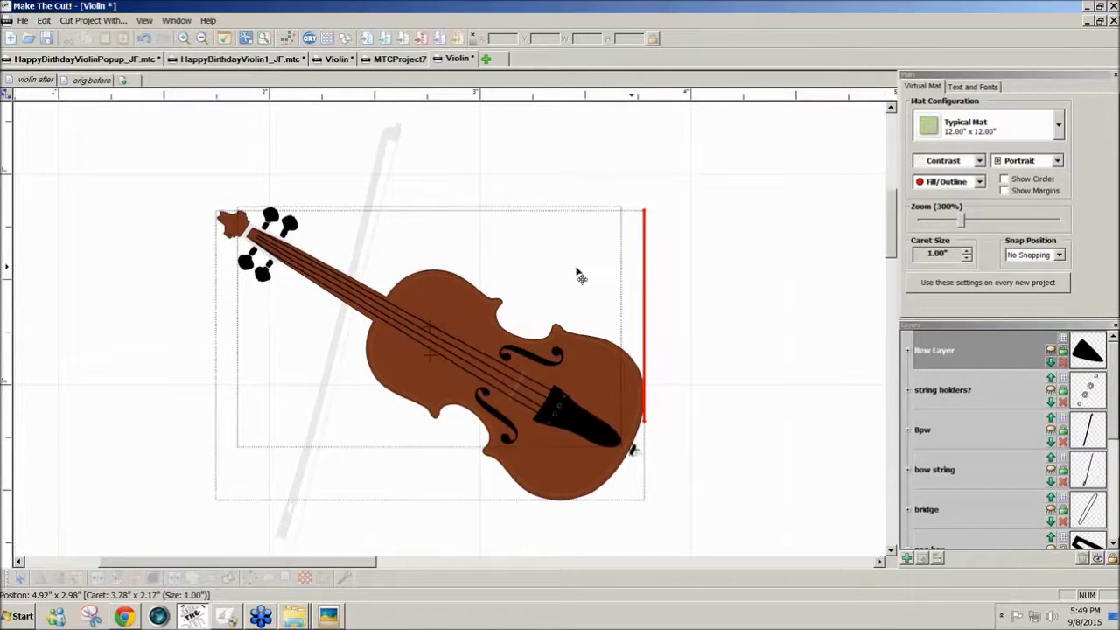
click(291, 232)
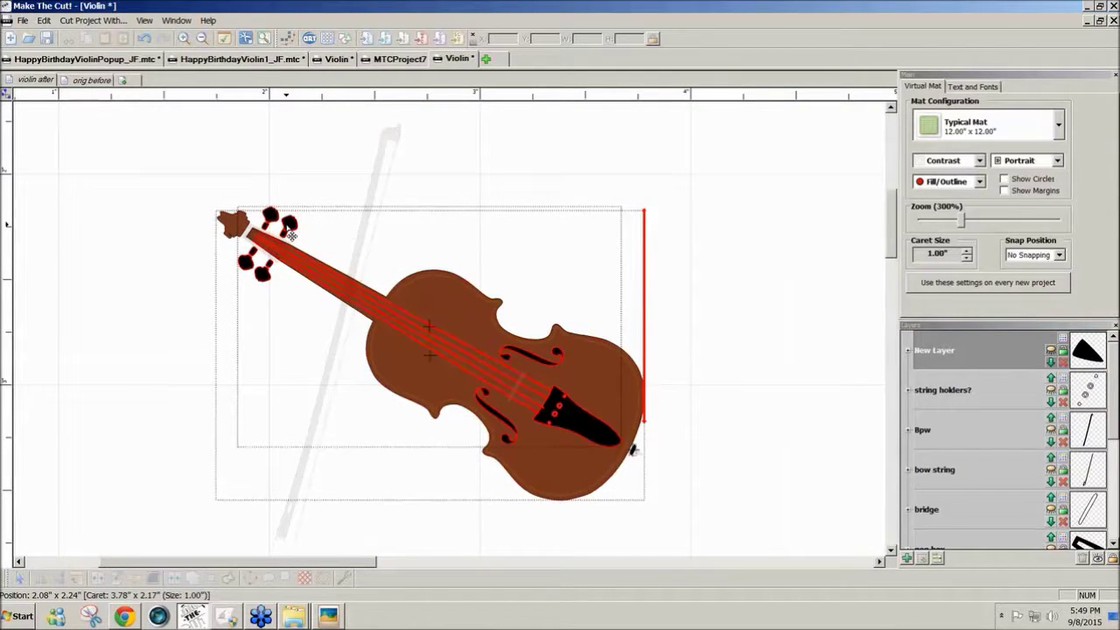
click(272, 252)
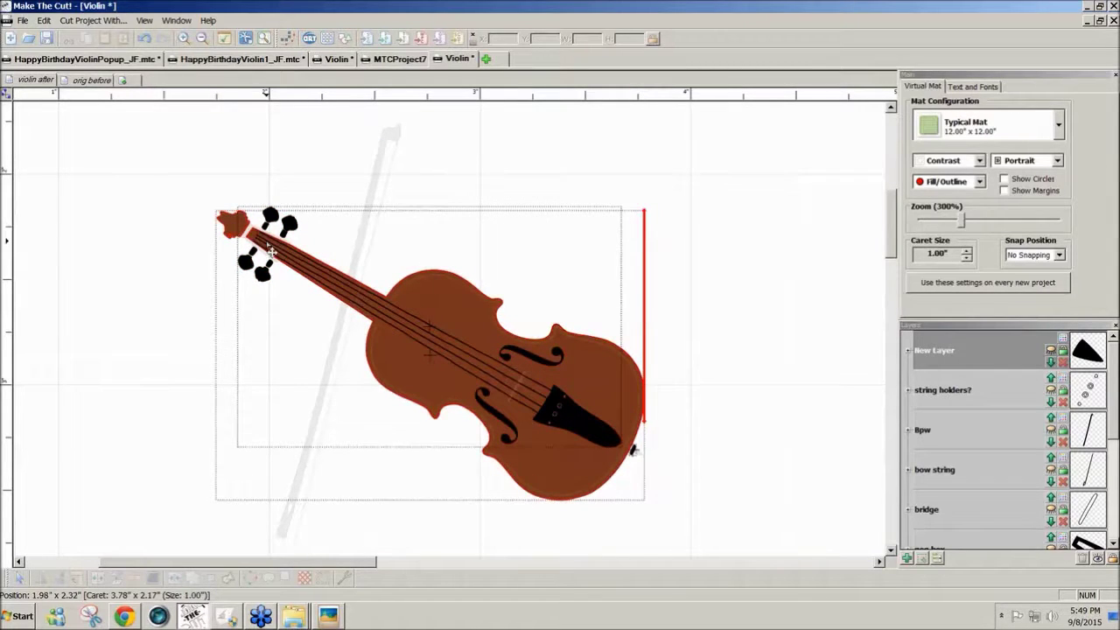
click(578, 426)
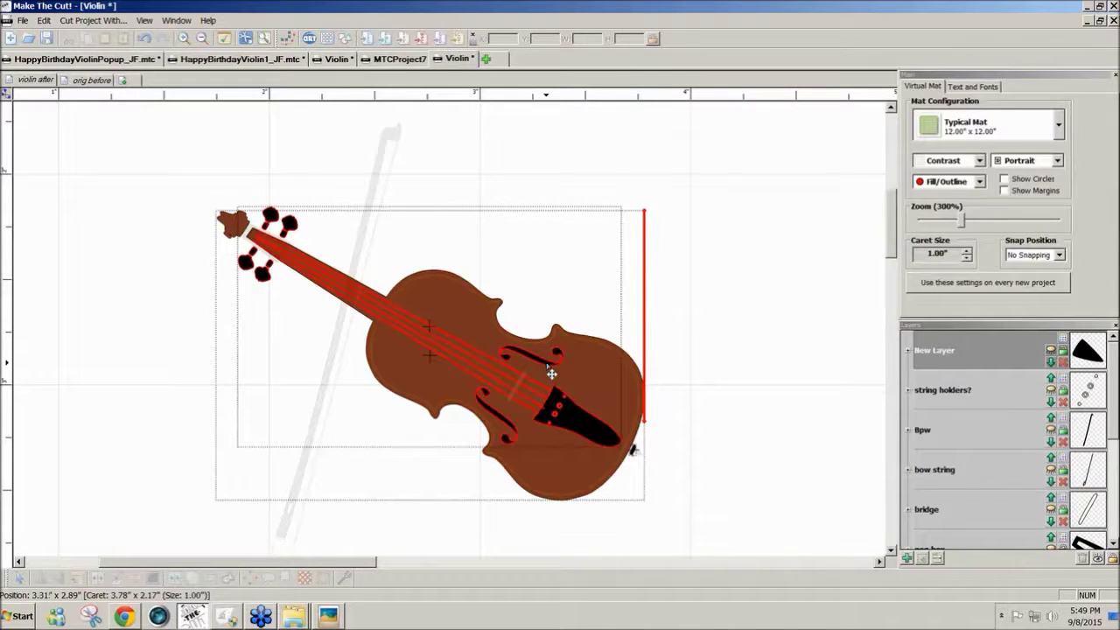
click(555, 423)
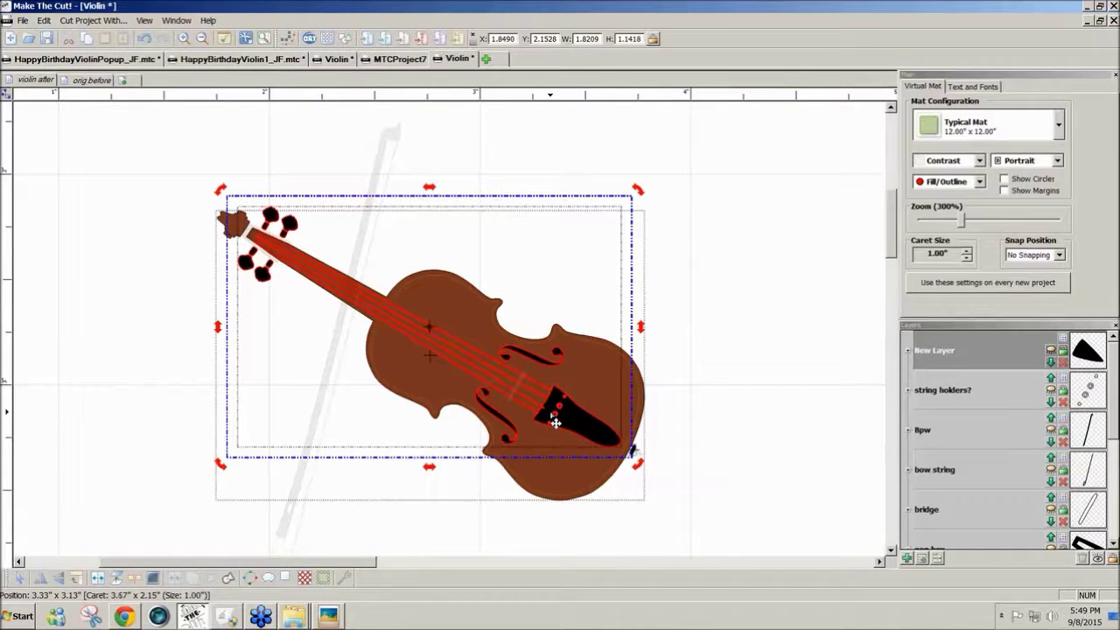
click(98, 579)
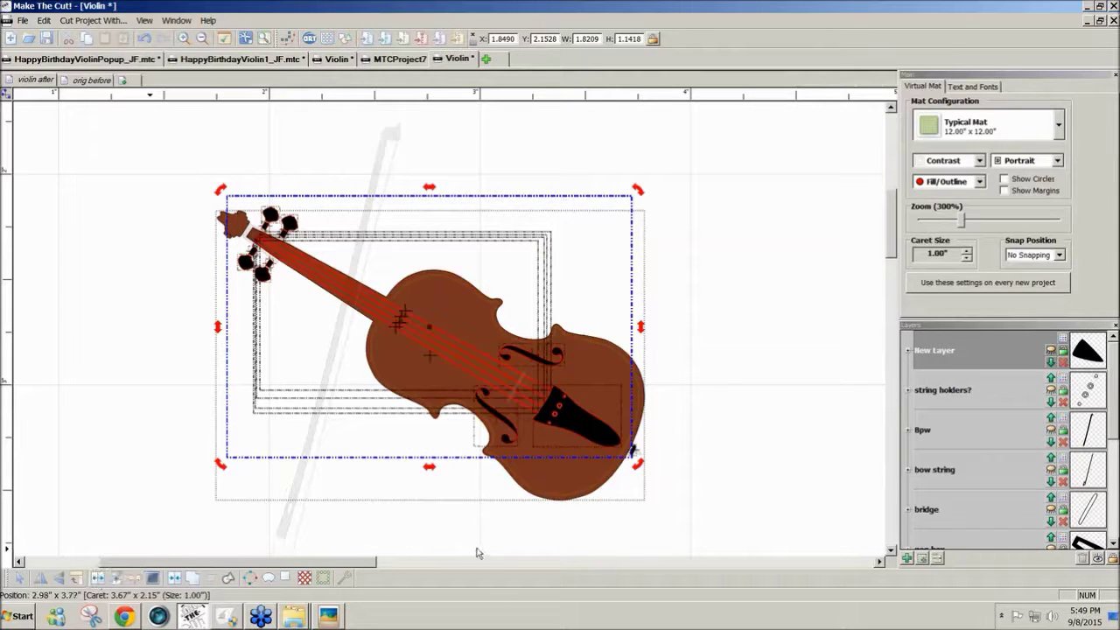
click(741, 466)
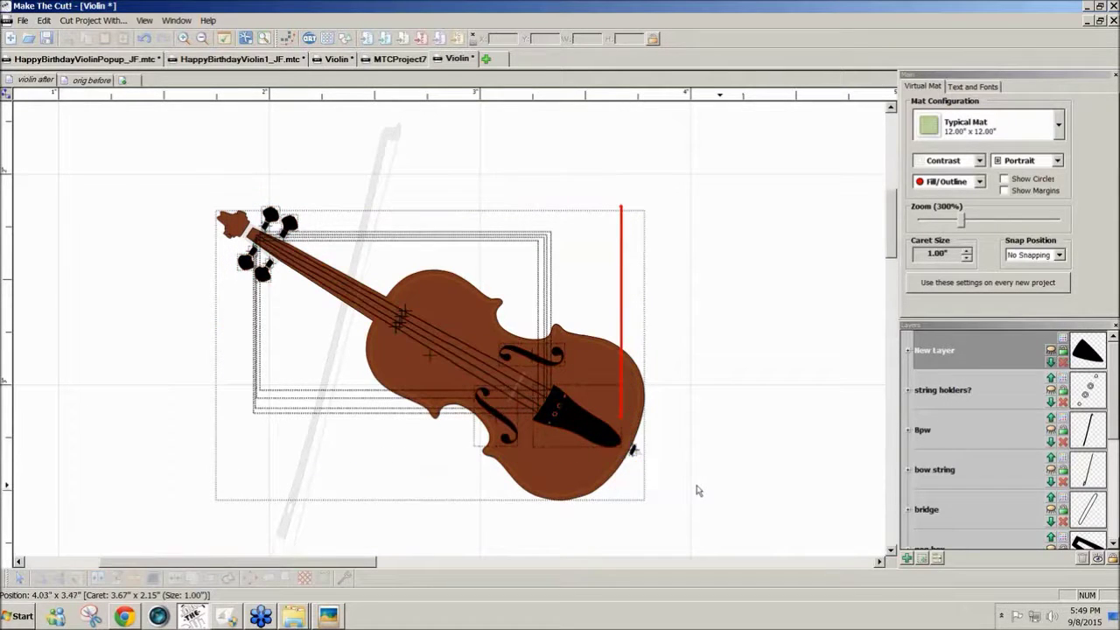
Move the black tail piece to its own new layer and hide that layer.
click(560, 450)
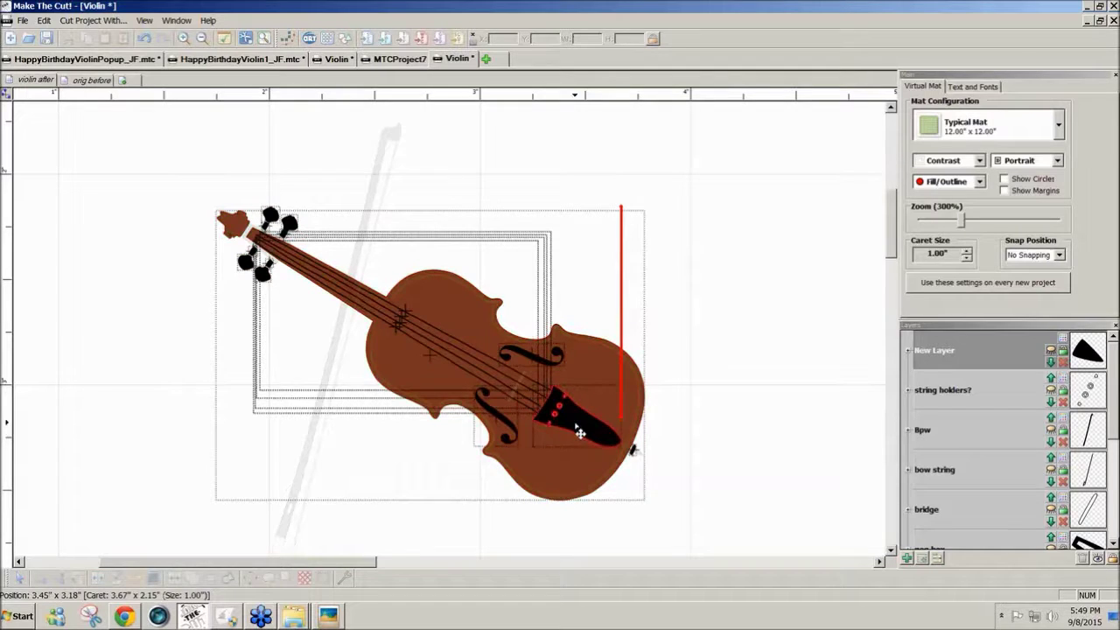
click(921, 560)
click(1049, 354)
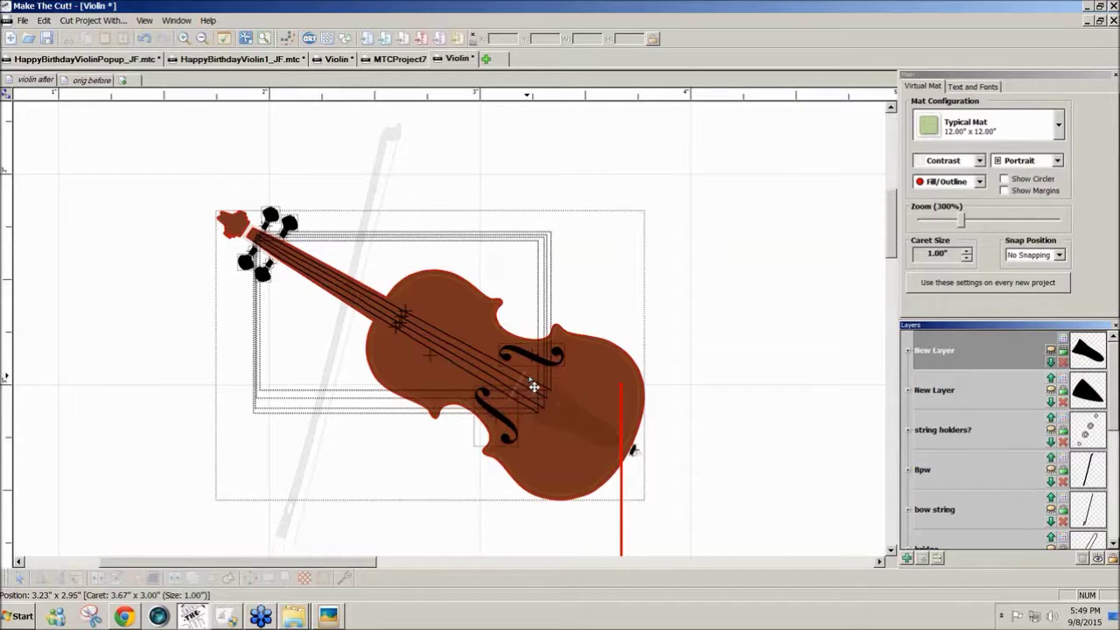
Select the strings along the neck, leaving out the sound hole, then move the selection to a new layer and hide it.
drag(557, 544, 259, 233)
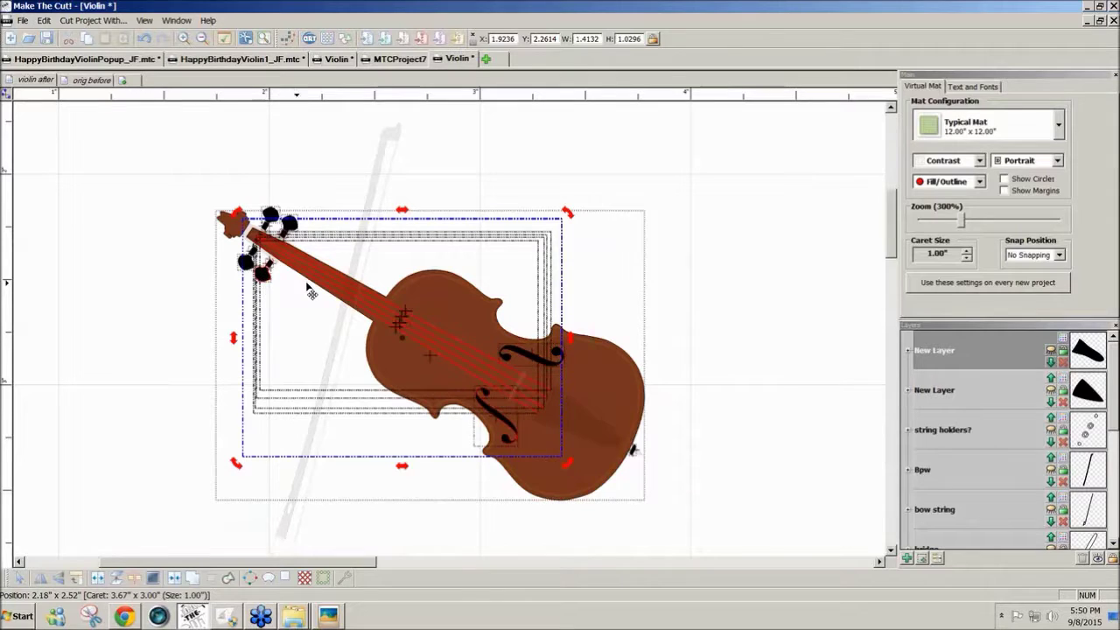
click(501, 424)
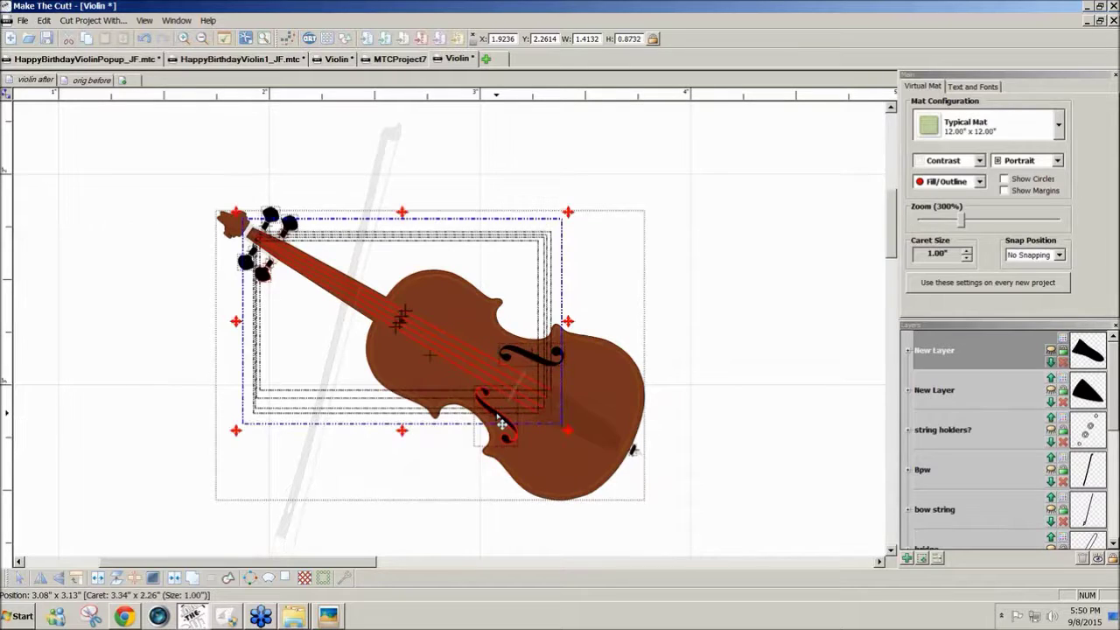
click(276, 277)
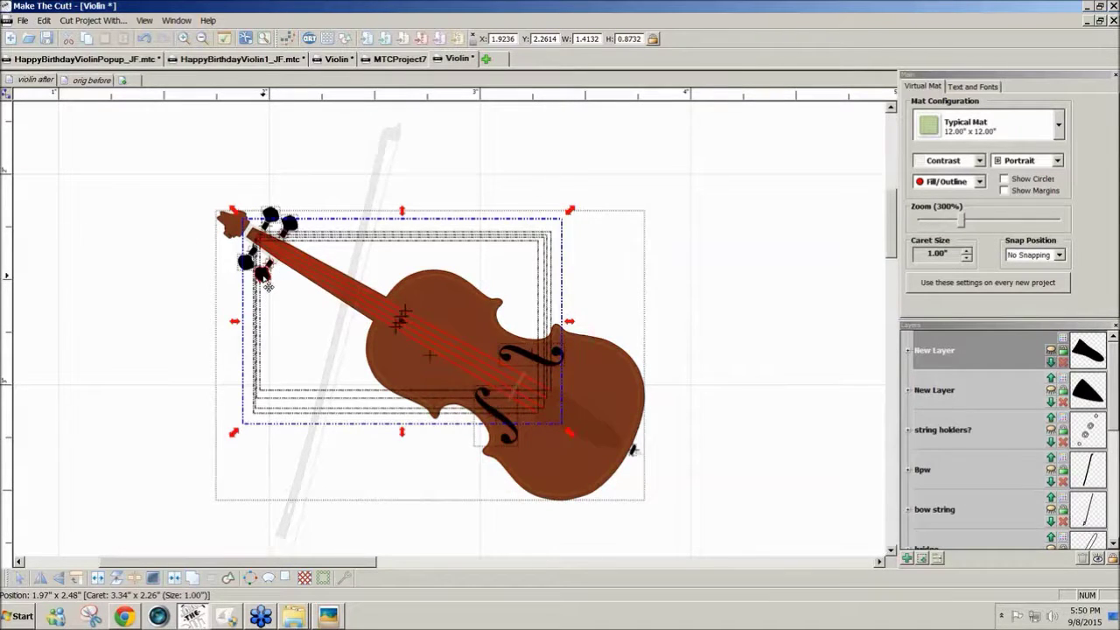
click(275, 277)
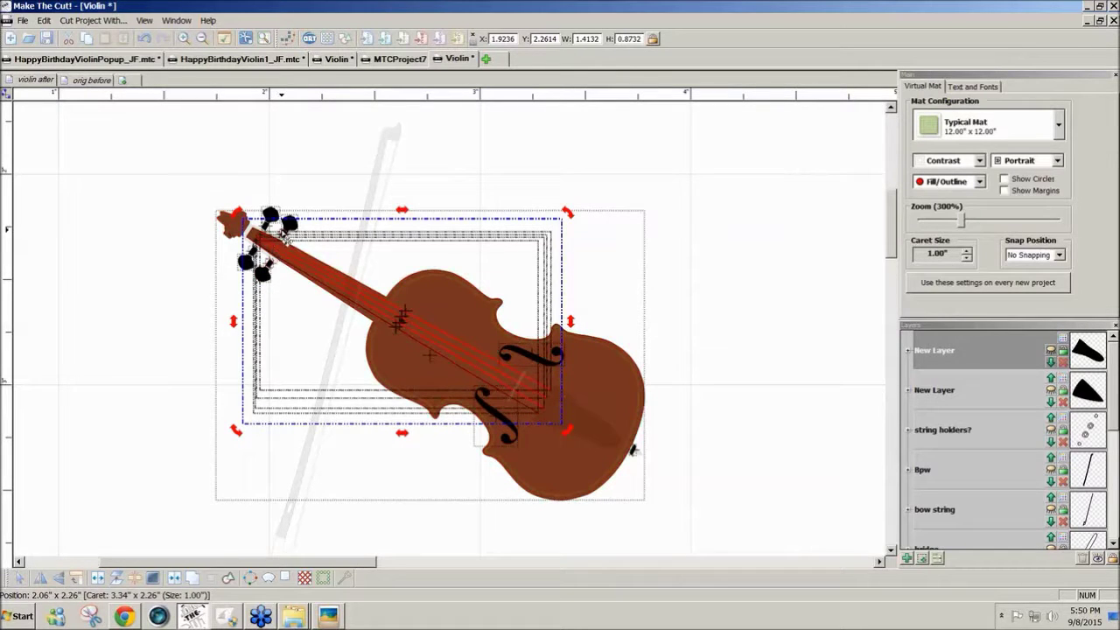
click(283, 236)
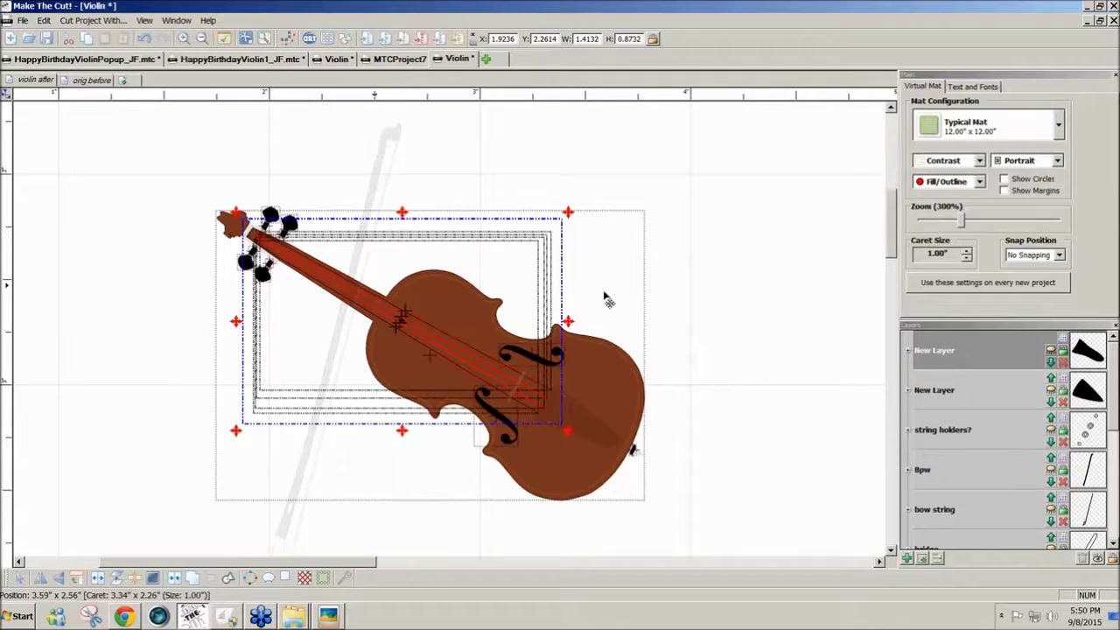
click(922, 557)
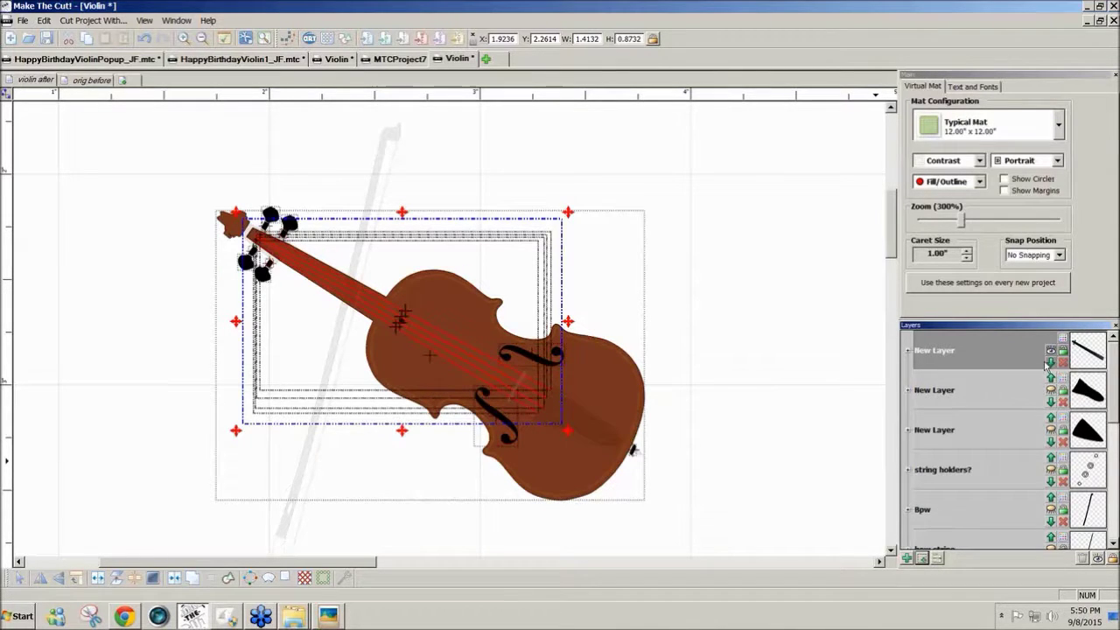
click(1052, 352)
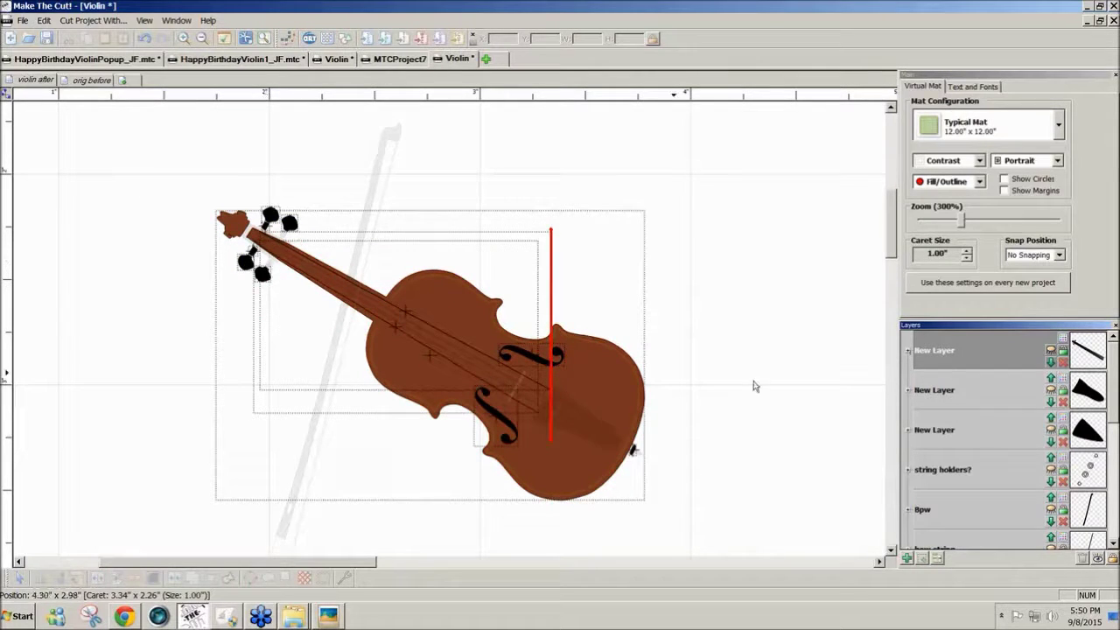
Show the strings layer, move its two peg stems onto a separate new layer, and hide the strings layer again.
click(1050, 353)
click(756, 175)
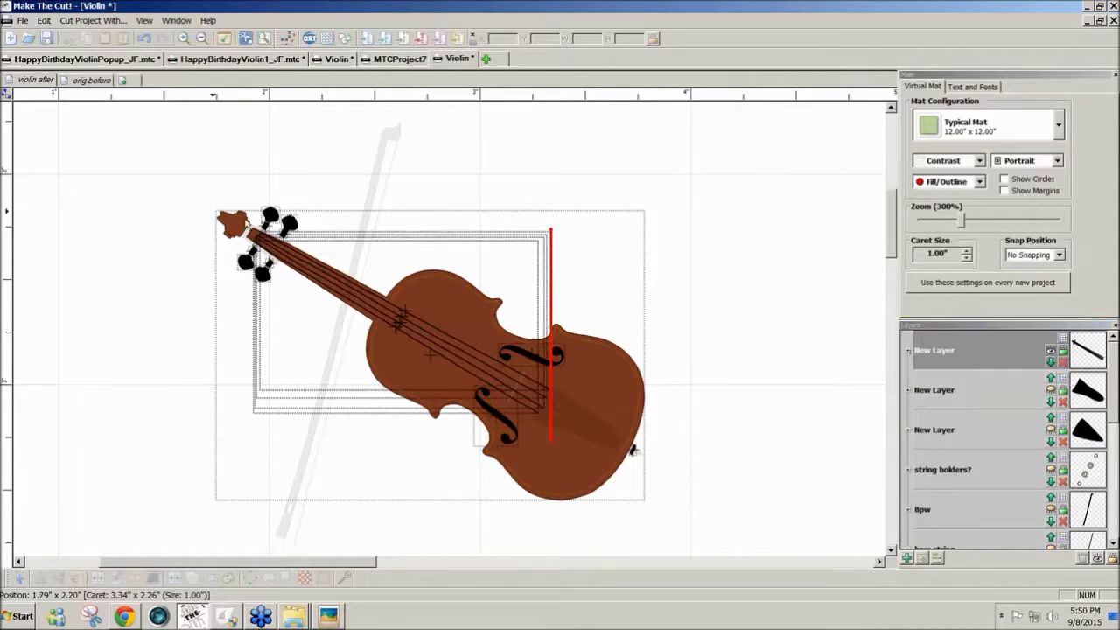
click(285, 247)
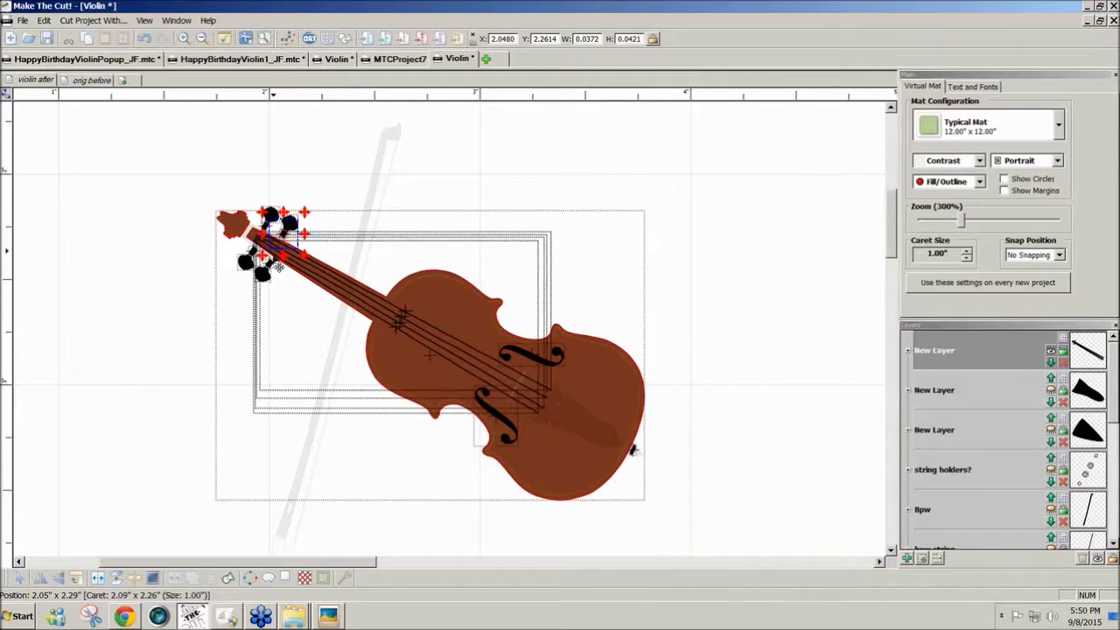
shift+click(271, 273)
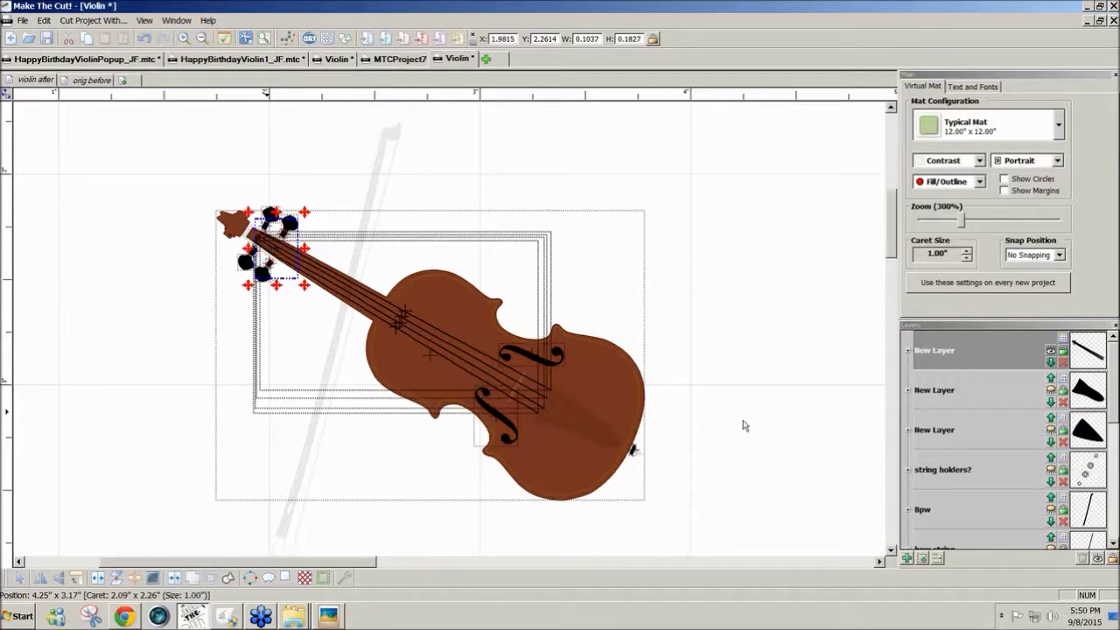
click(922, 558)
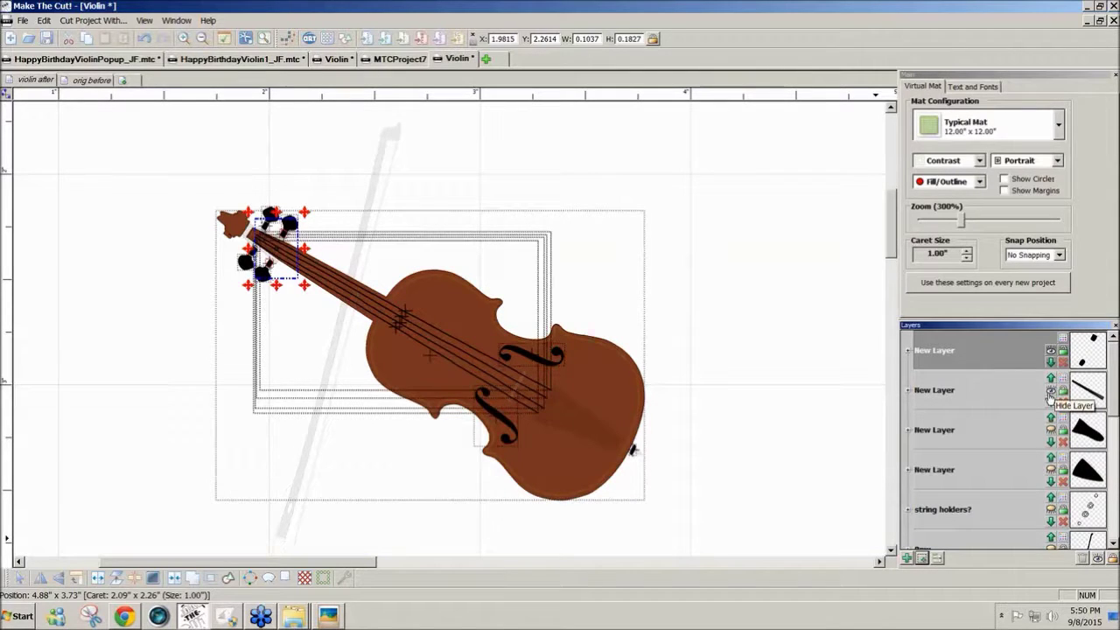
click(1051, 396)
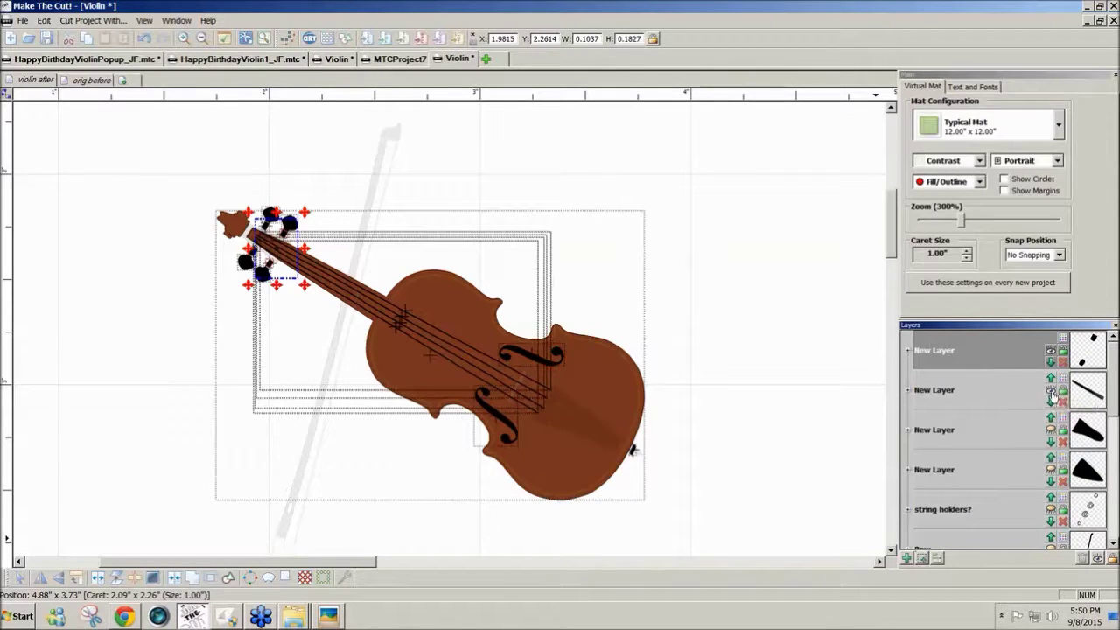
click(789, 413)
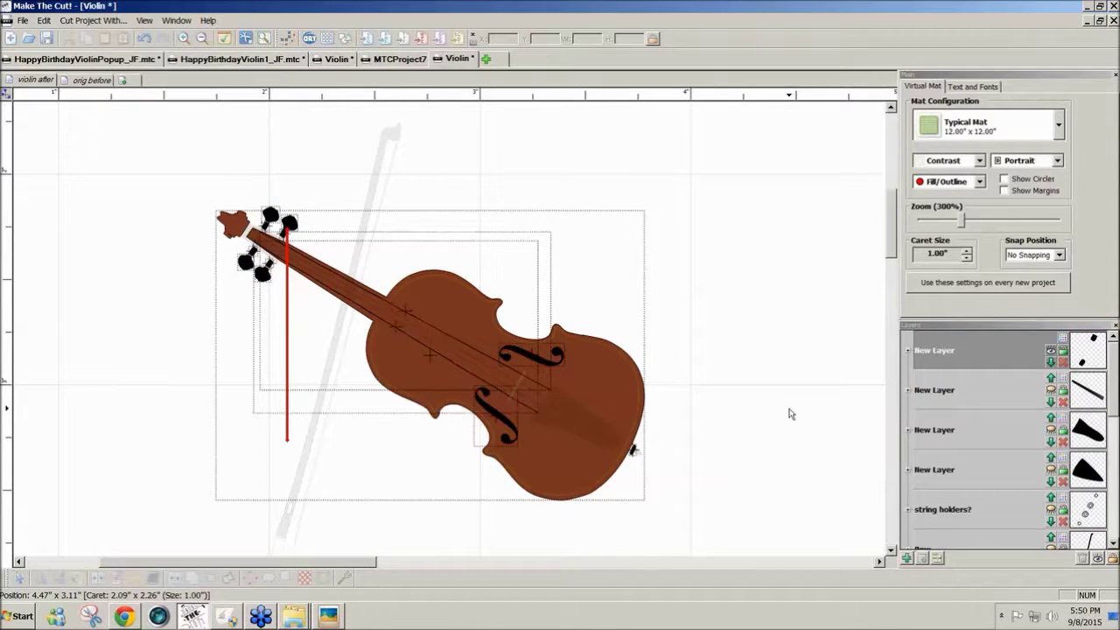
Hide and show the pegs, strings, tail piece and sound holes layer again to check which parts it contains.
click(716, 475)
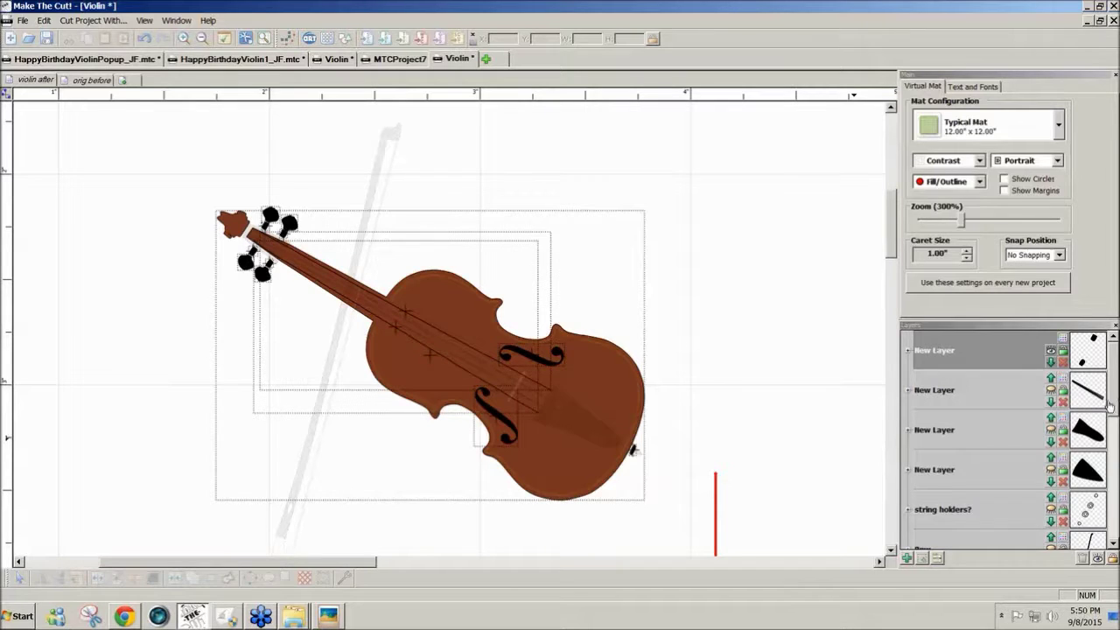
drag(1110, 407, 1109, 467)
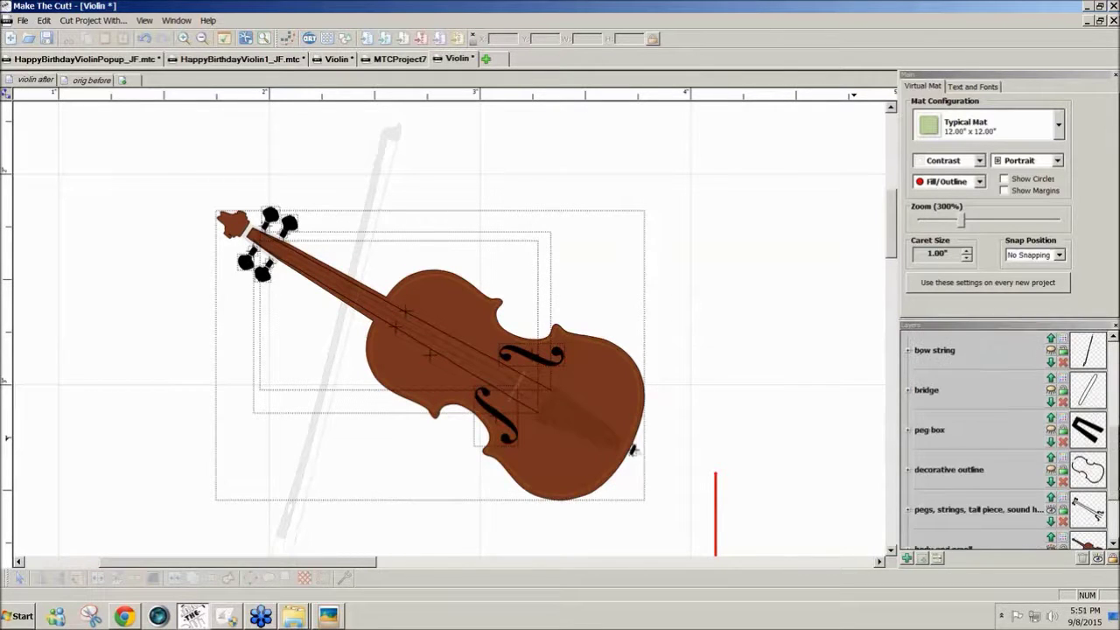
click(1053, 515)
click(1051, 512)
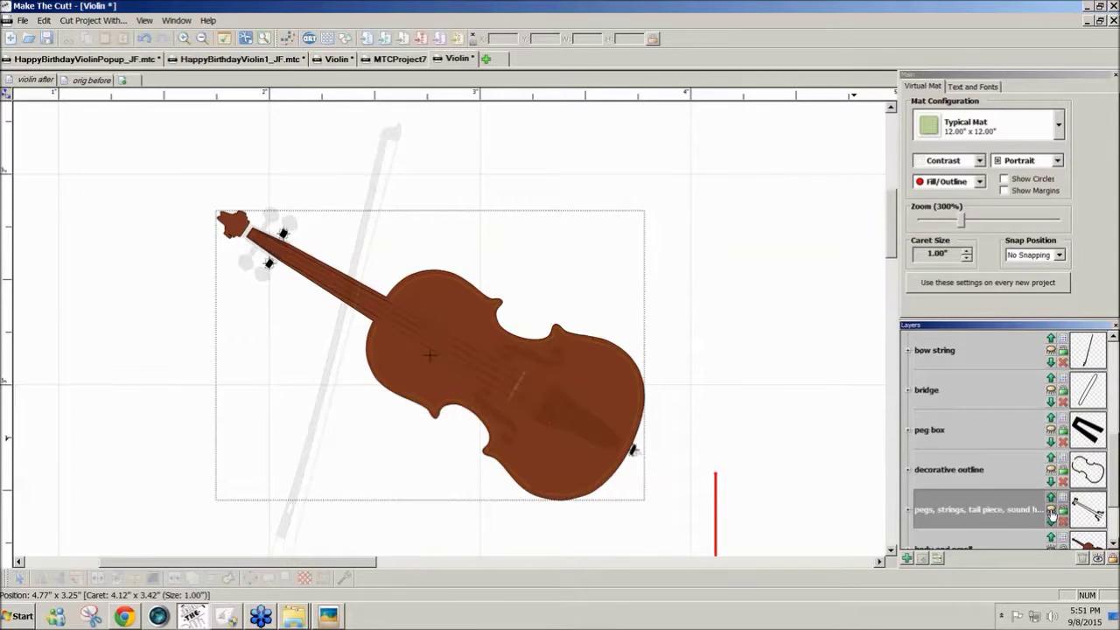
click(1052, 513)
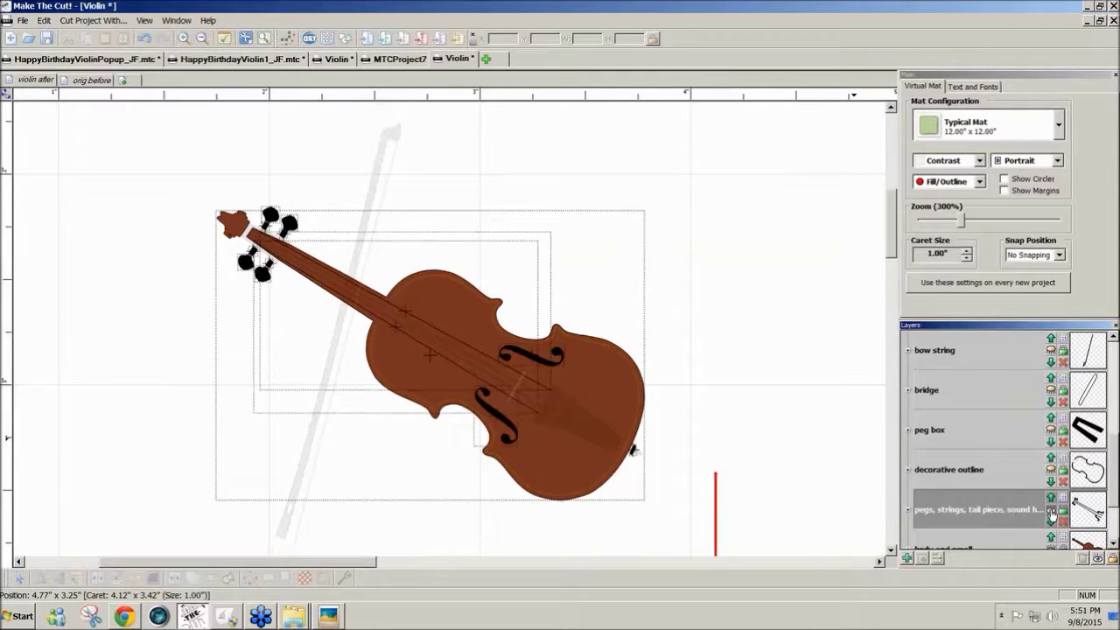
click(514, 405)
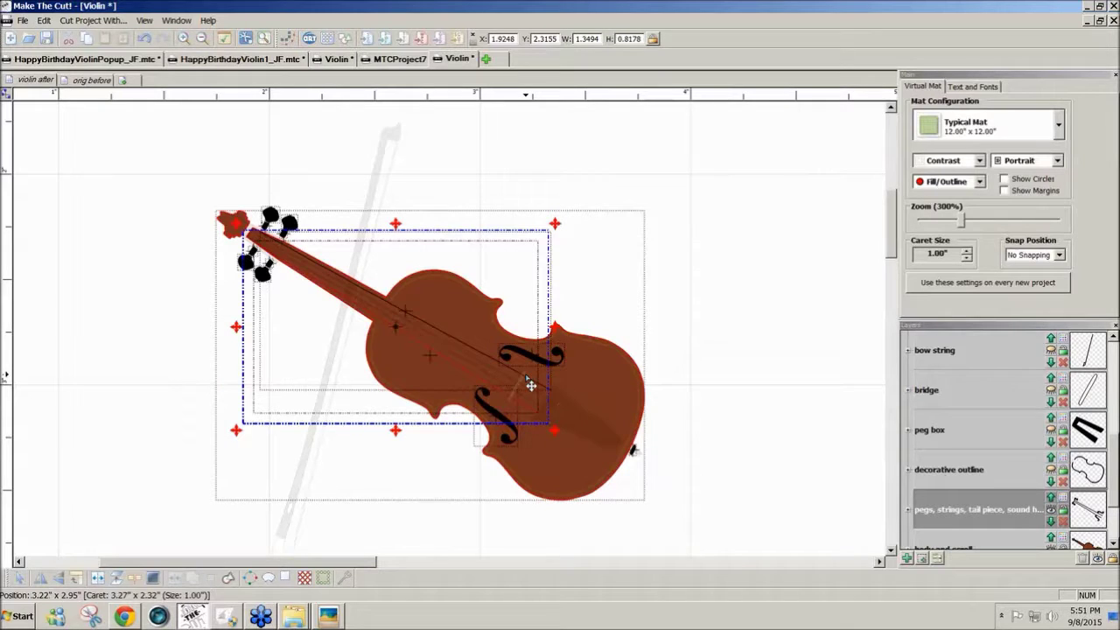
click(530, 385)
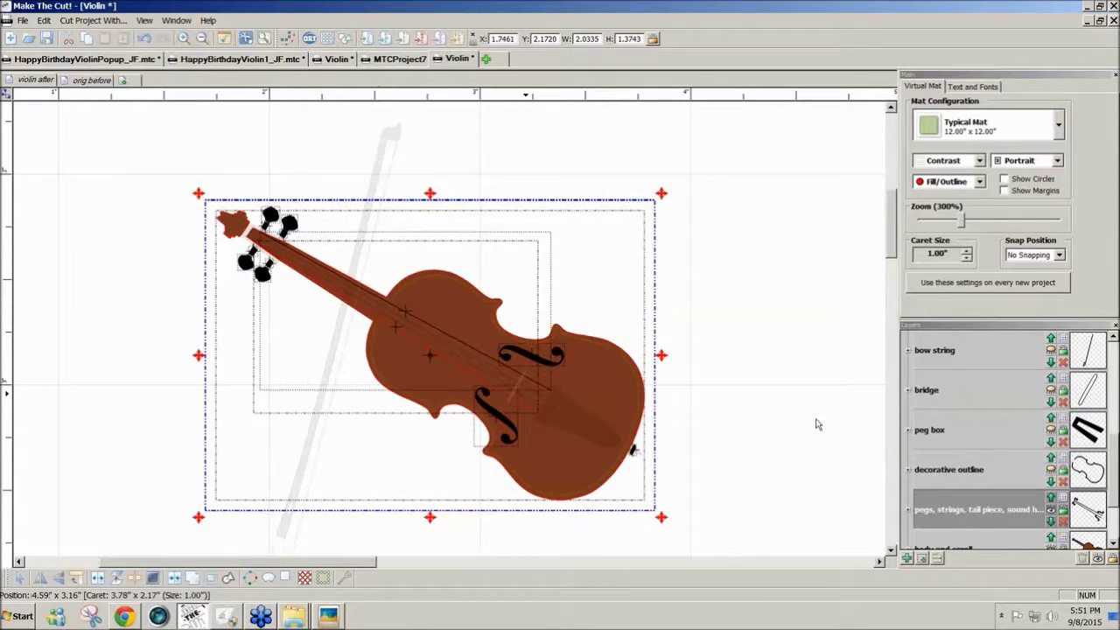
key(Escape)
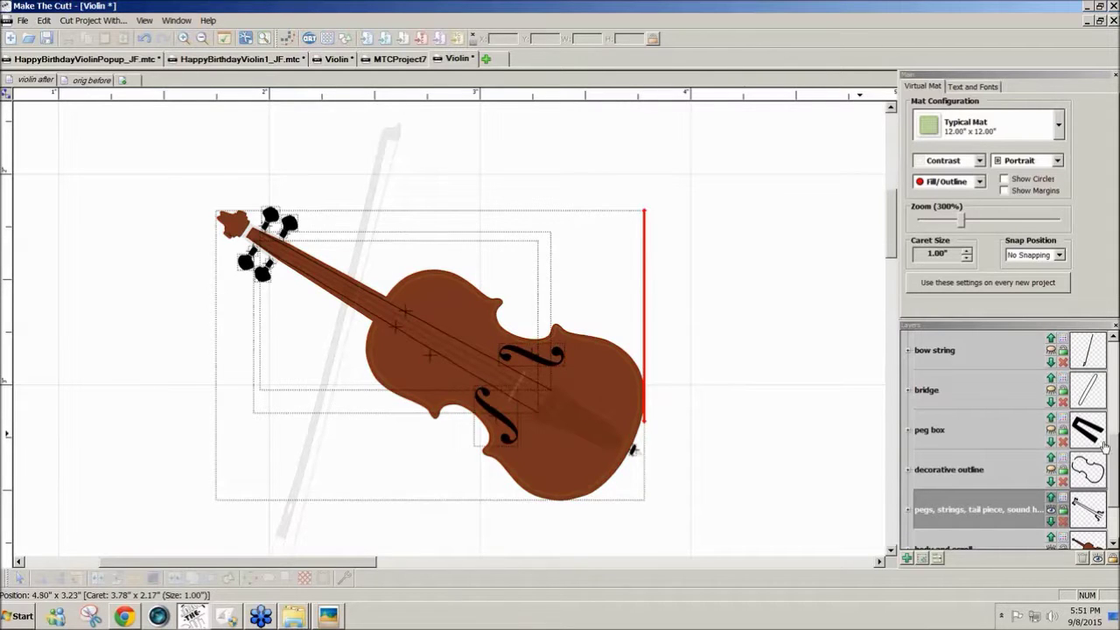
Hide the body and scroll layer, then move the lower outer string to its own new layer and hide that layer.
drag(1111, 451, 1114, 512)
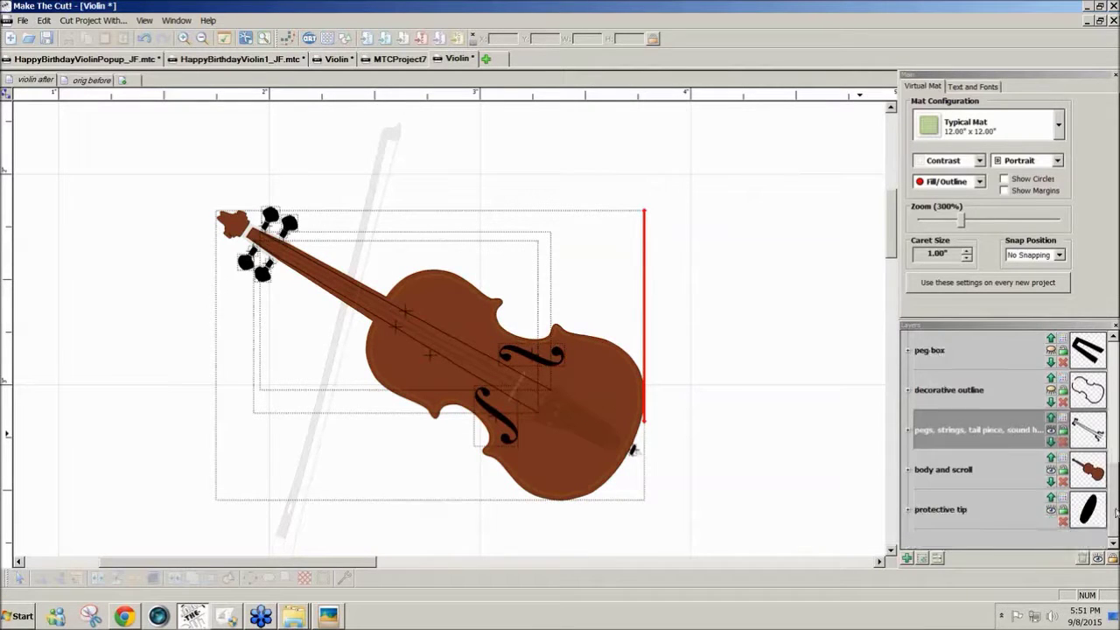
click(1051, 470)
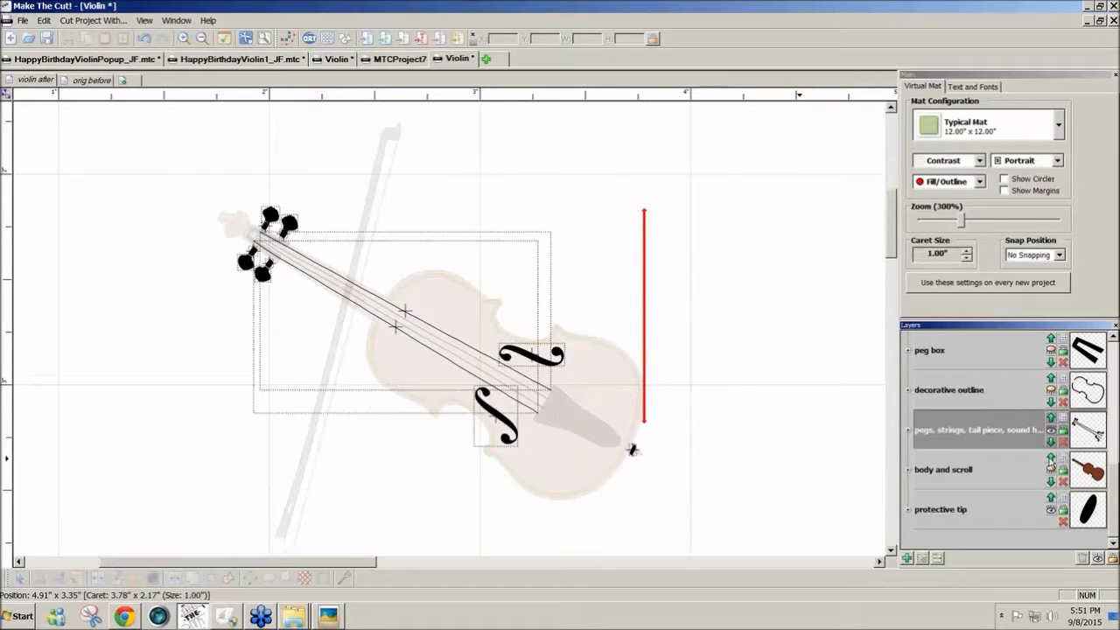
click(515, 402)
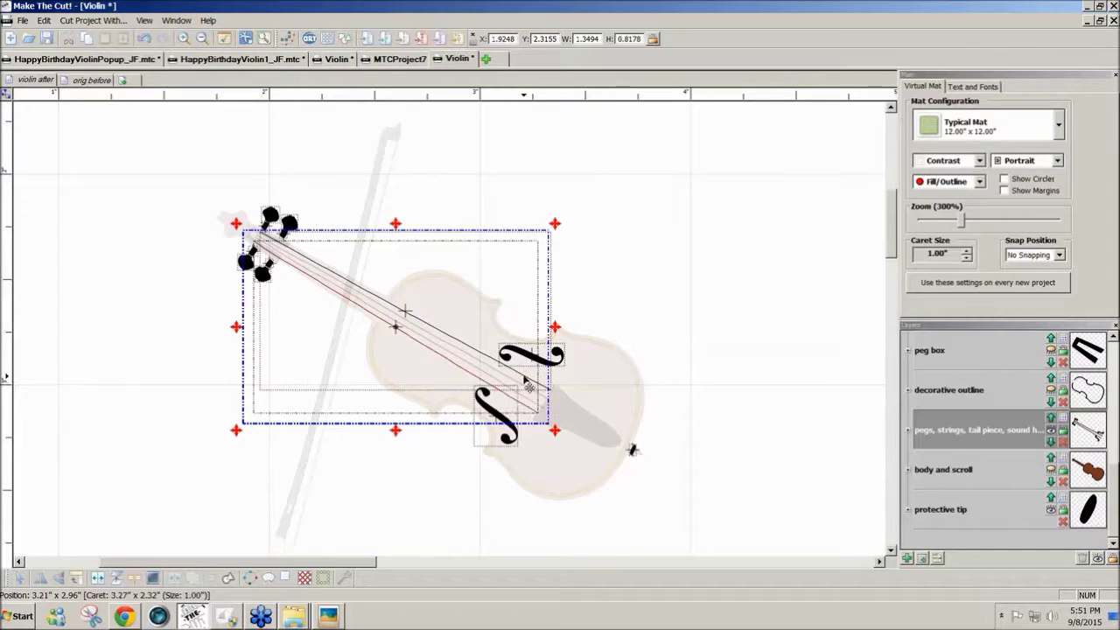
key(Escape)
click(526, 380)
click(923, 560)
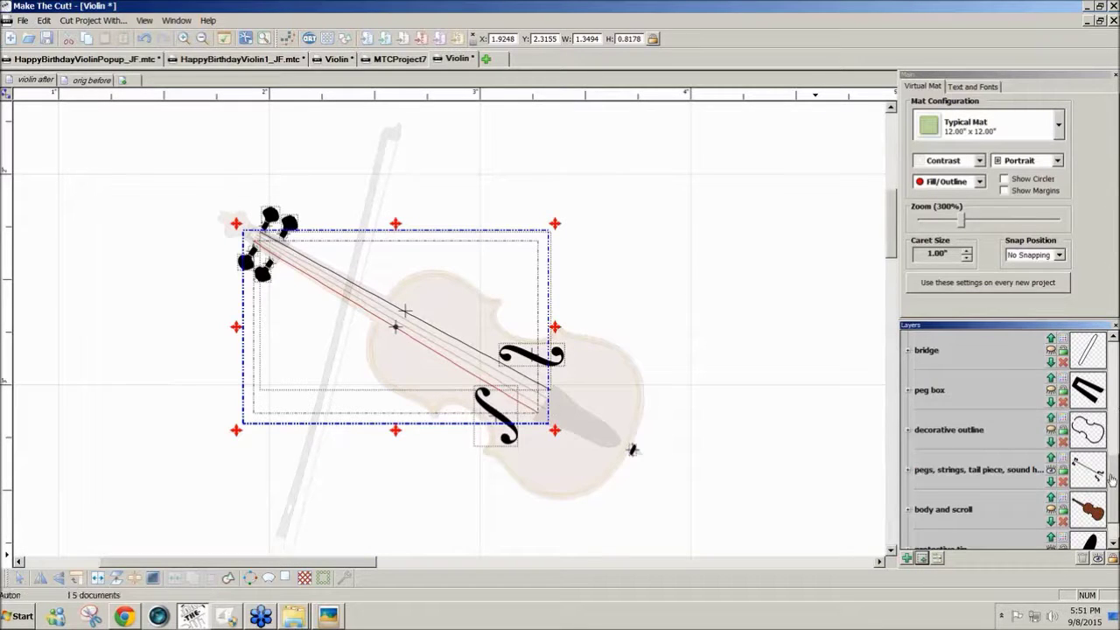
click(1052, 357)
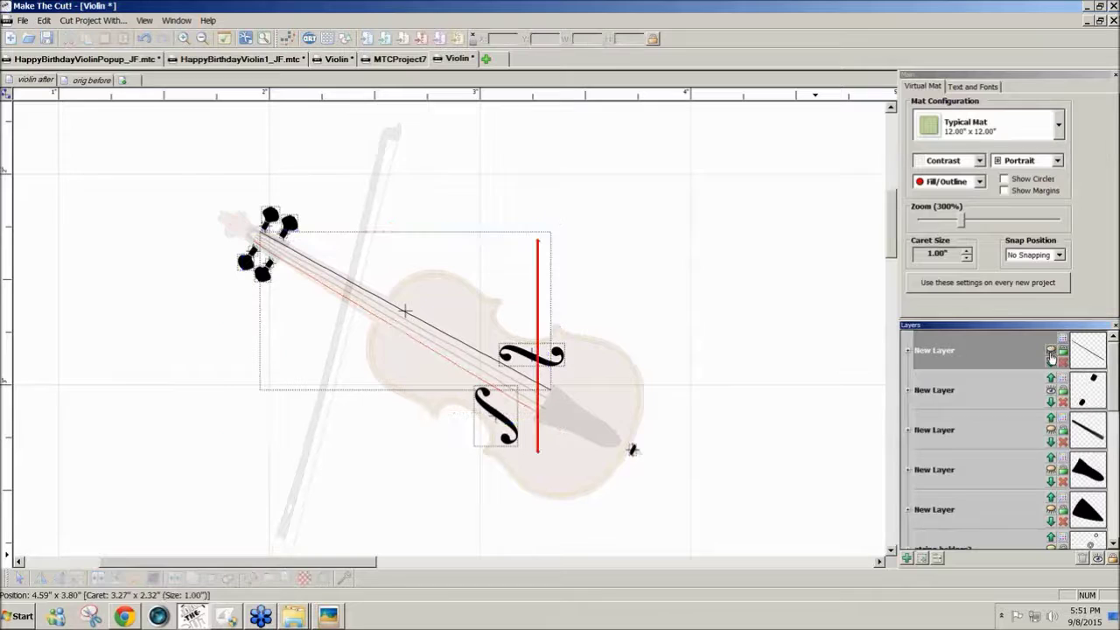
Move the remaining outer string to its own new layer and hide it, then show the body and scroll layer again.
click(382, 303)
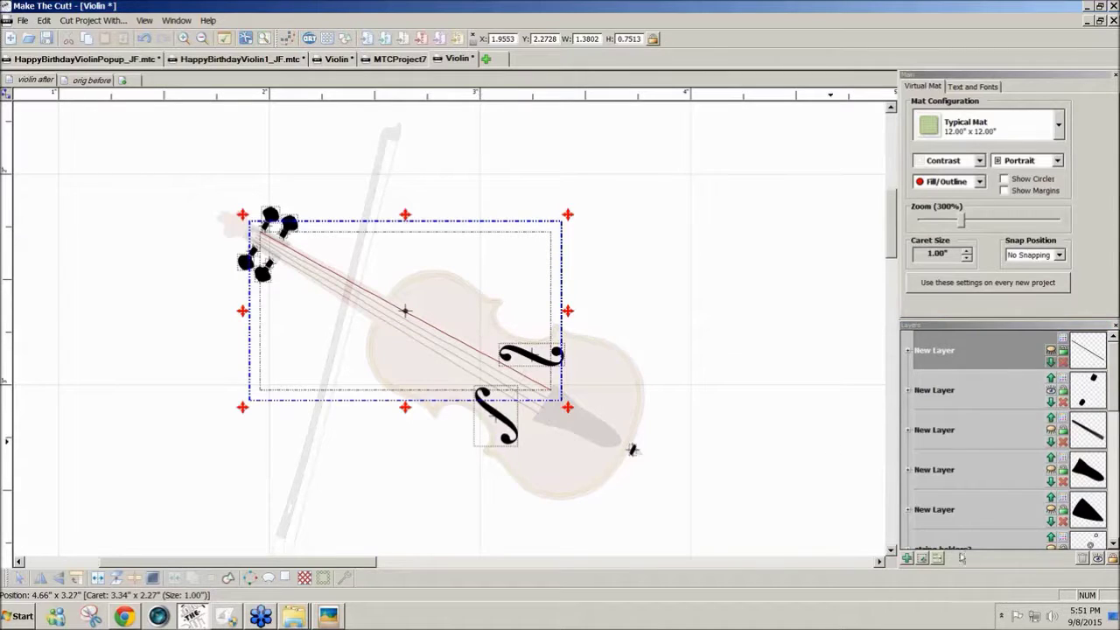
click(924, 560)
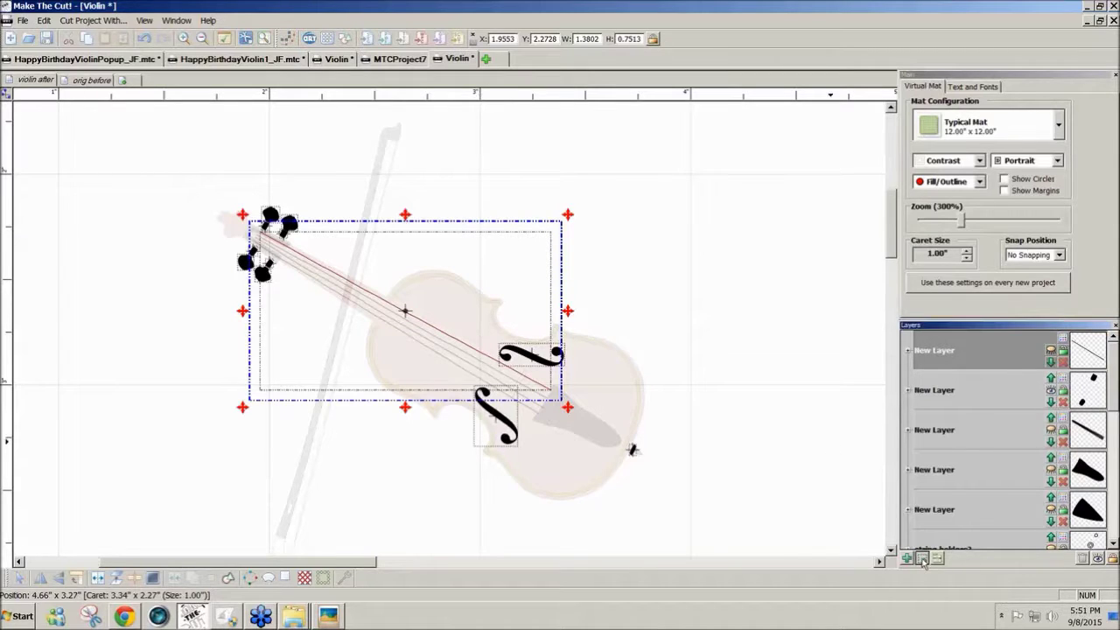
click(1050, 352)
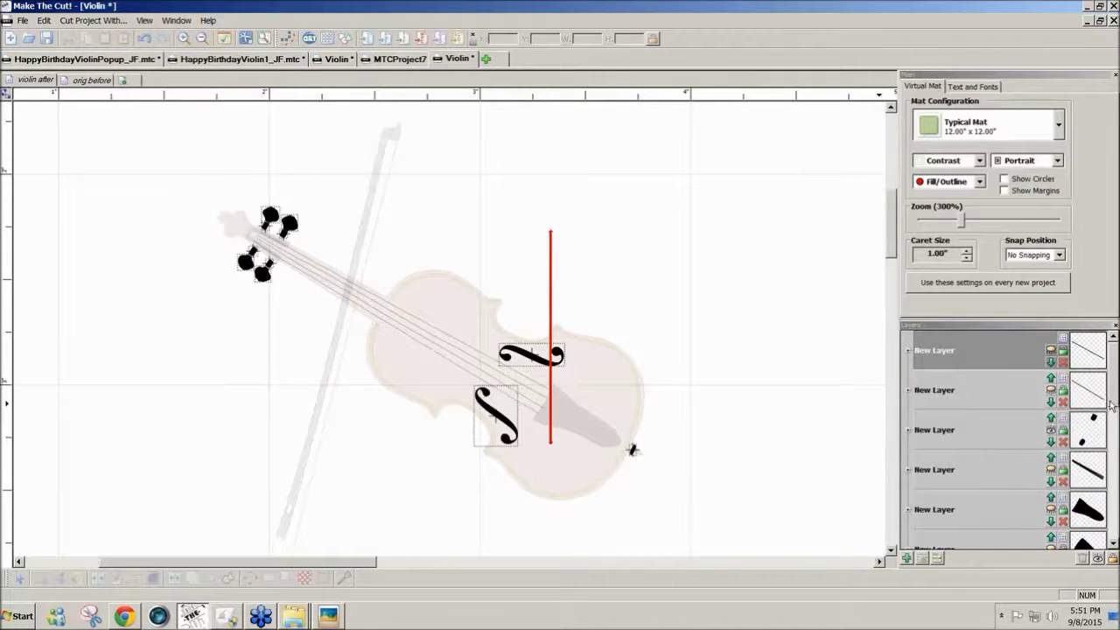
scroll(1094, 411, down, 2)
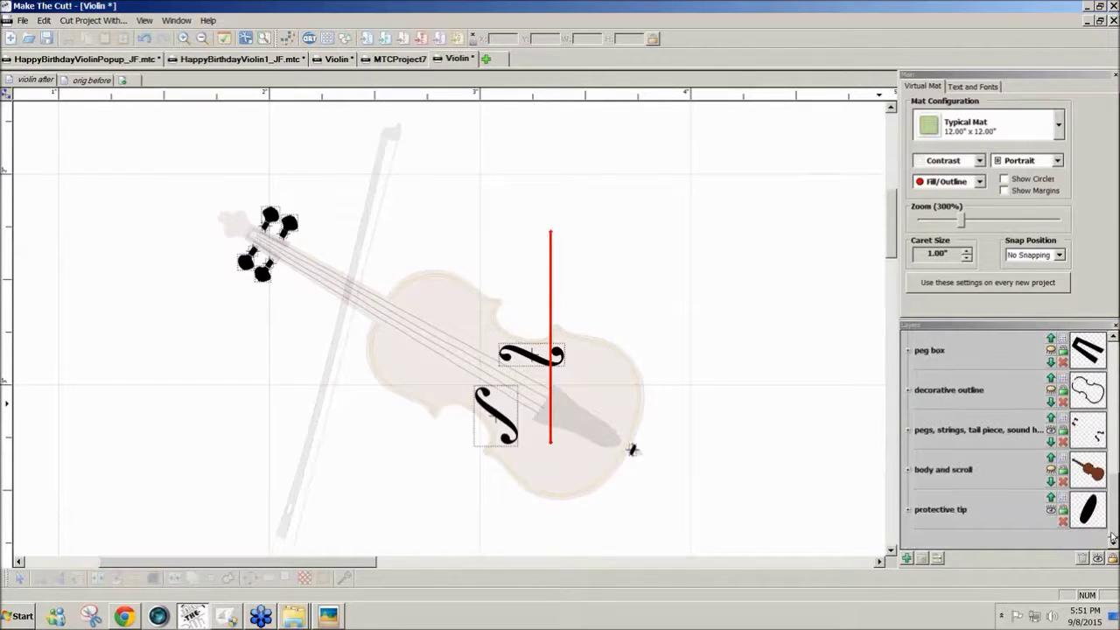
click(1050, 470)
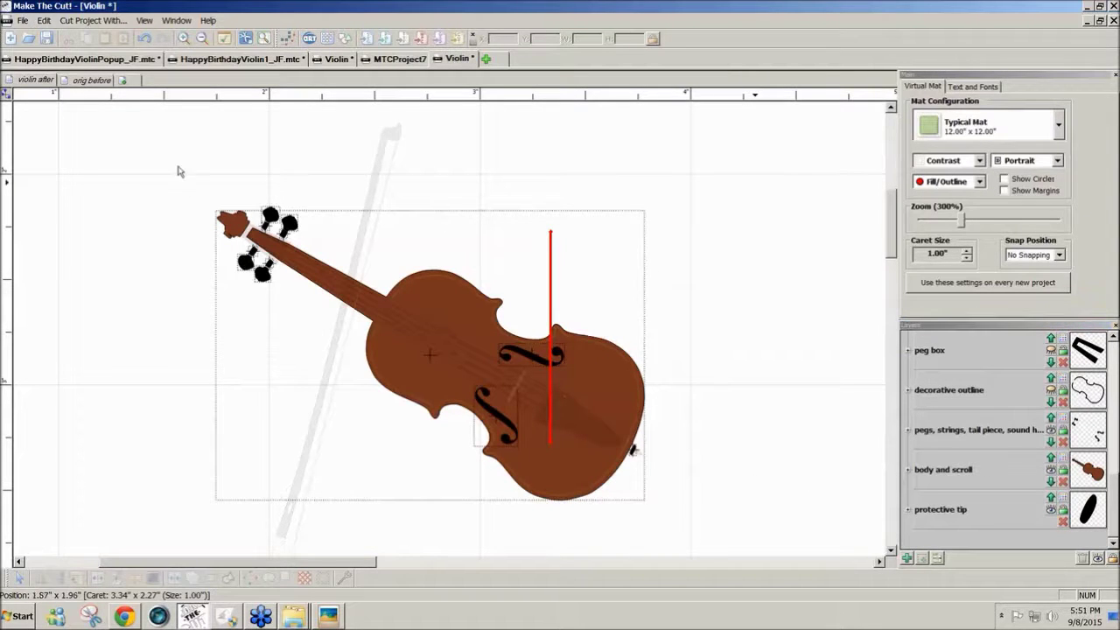
drag(141, 140, 770, 560)
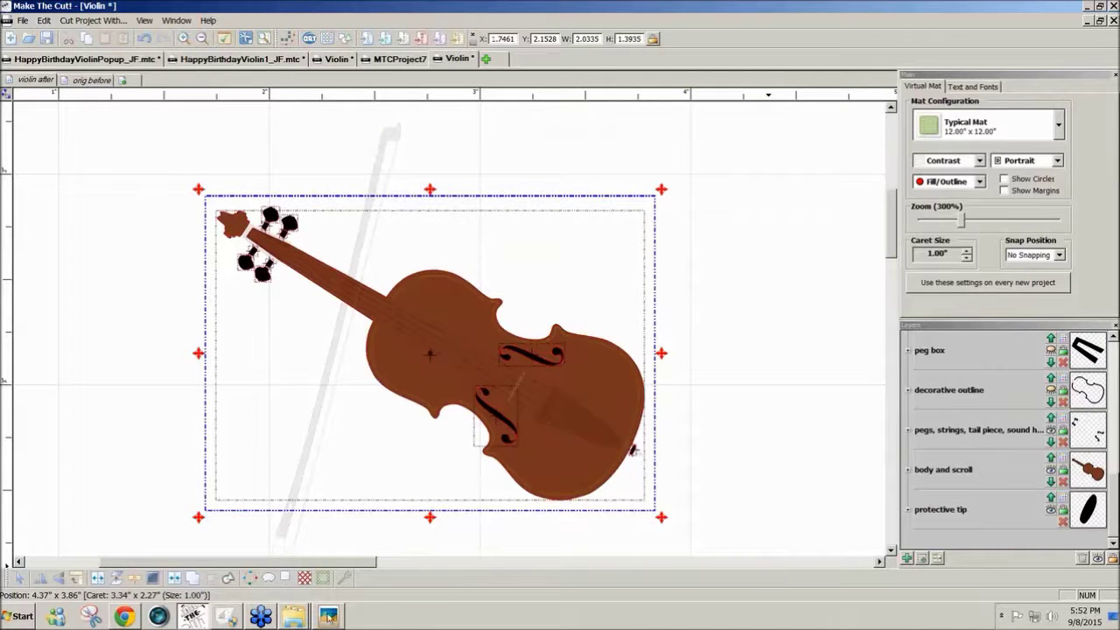
click(285, 582)
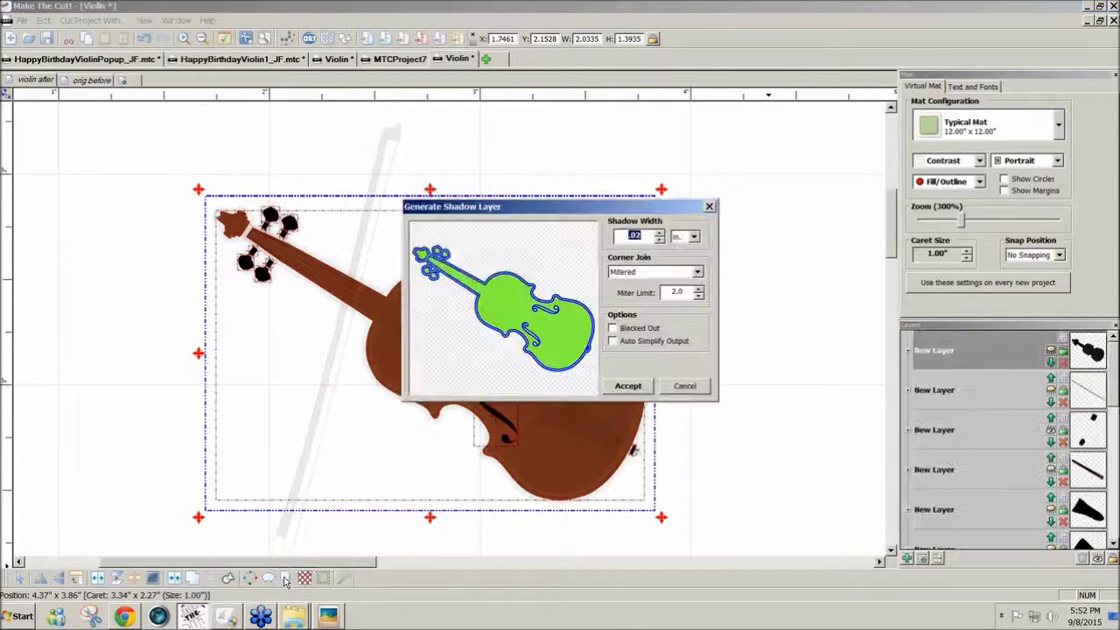
drag(657, 208, 788, 213)
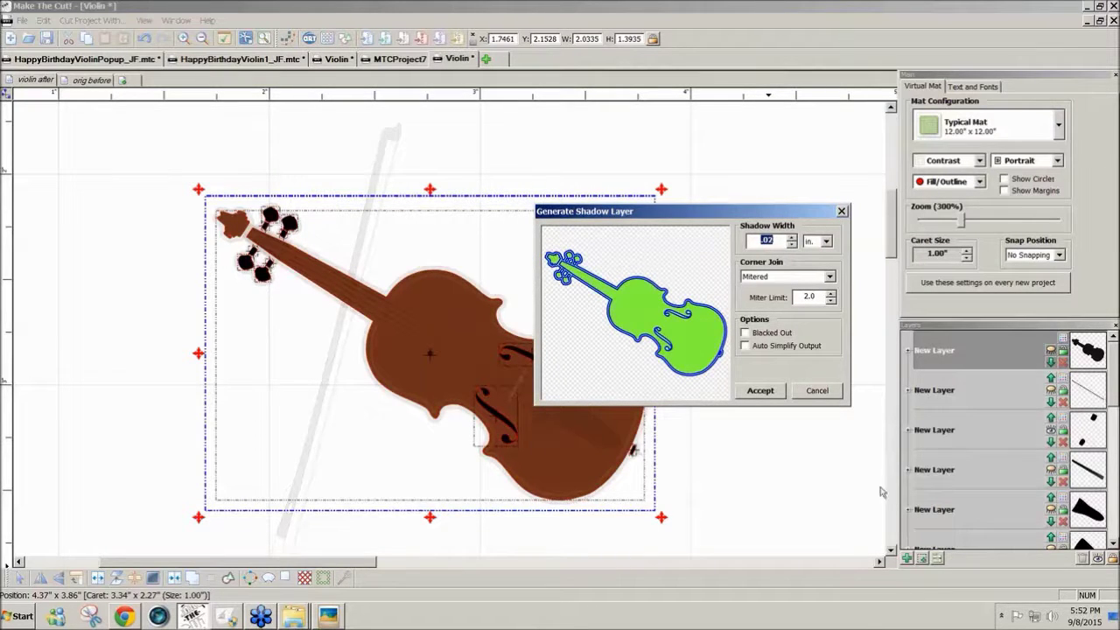
click(815, 391)
Add a new layer, select all visible violin parts and generate a shadow layer with a .01 in. width and Mitered corners.
click(908, 560)
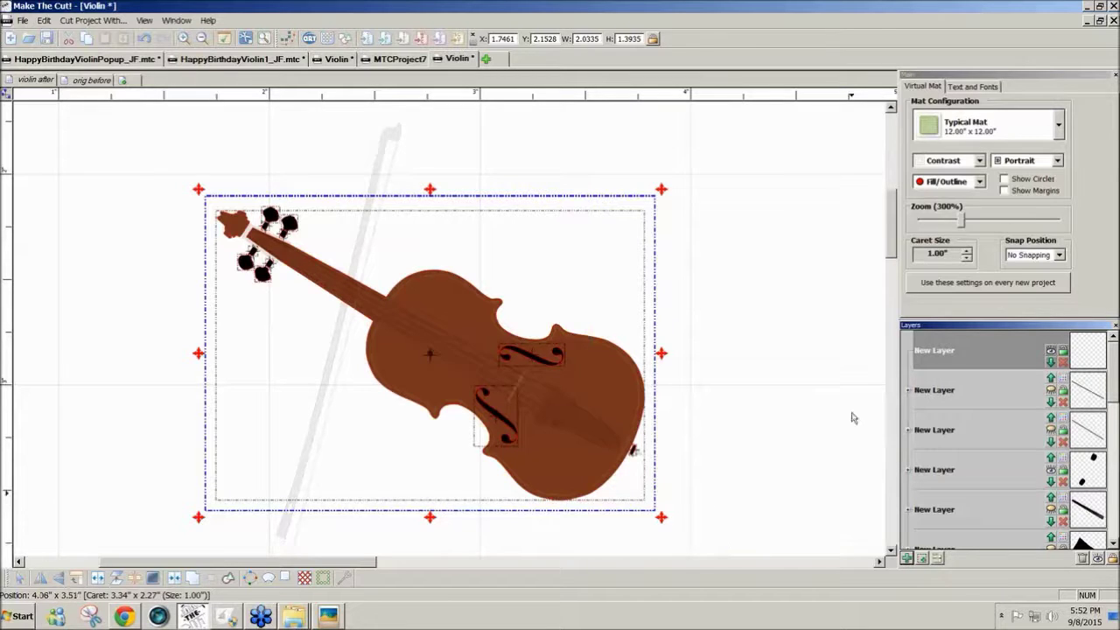
drag(742, 147, 167, 595)
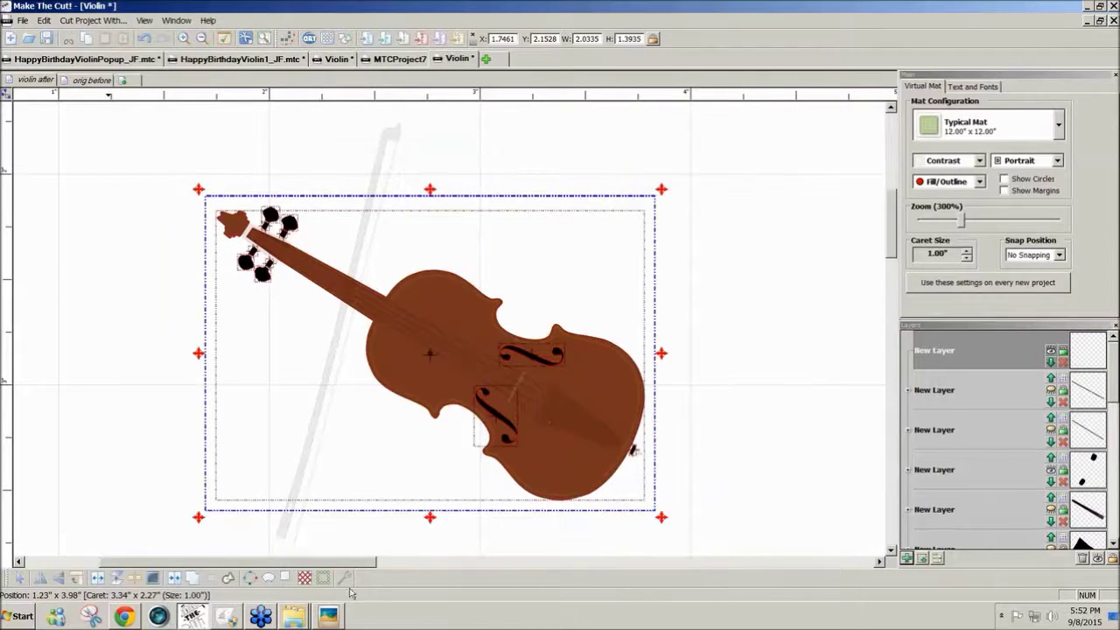
click(285, 579)
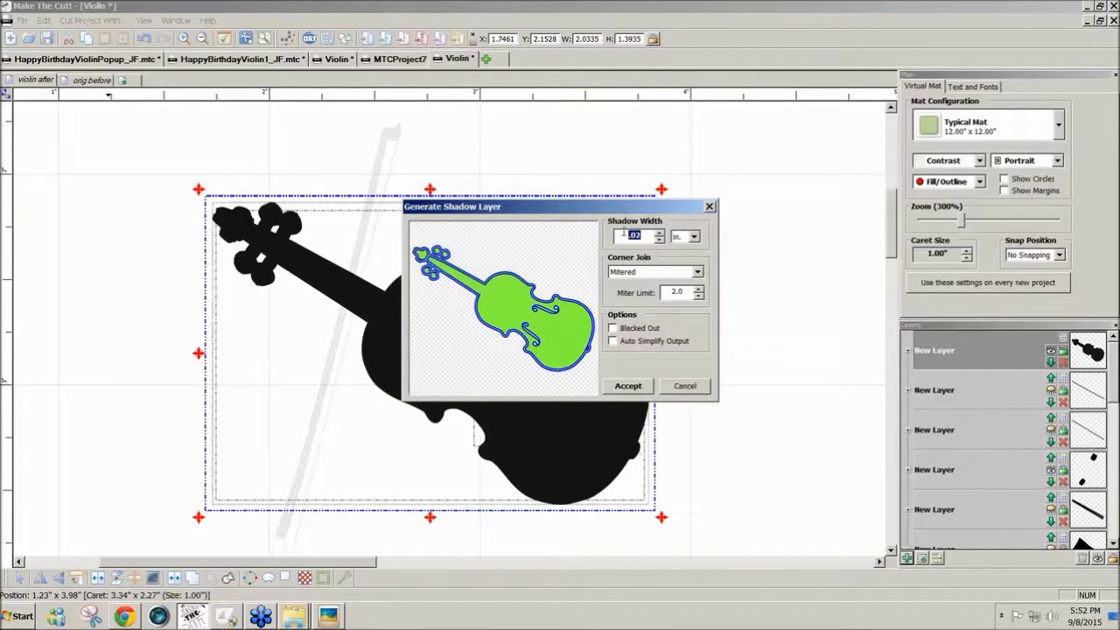
drag(622, 206, 860, 177)
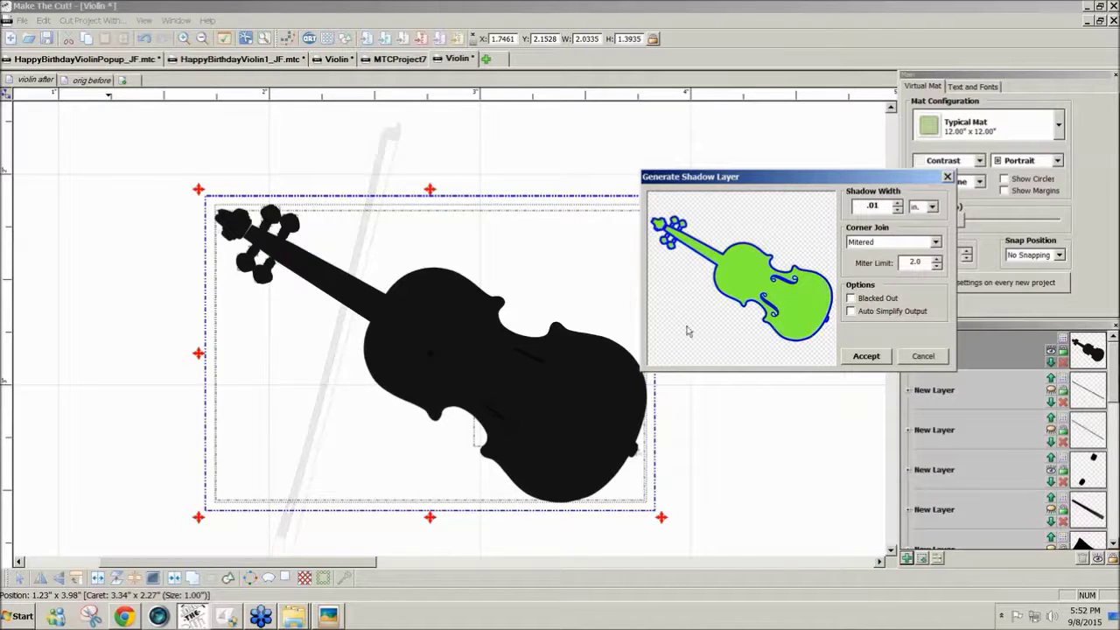
click(866, 356)
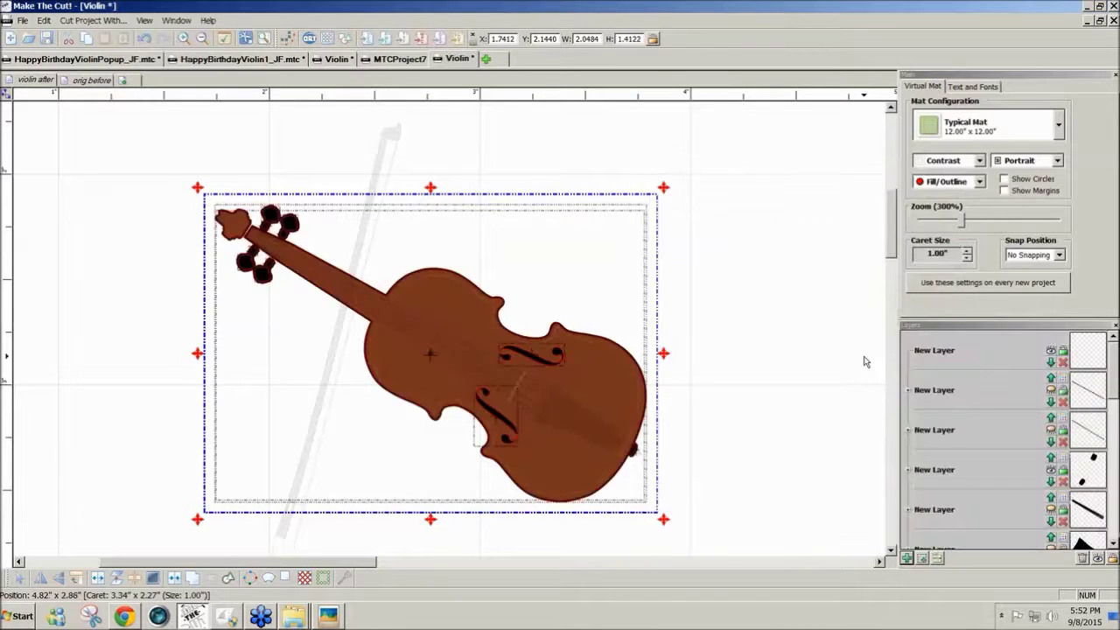
Hide all layers and then show only the Shadow Layer.
drag(1117, 393, 1109, 525)
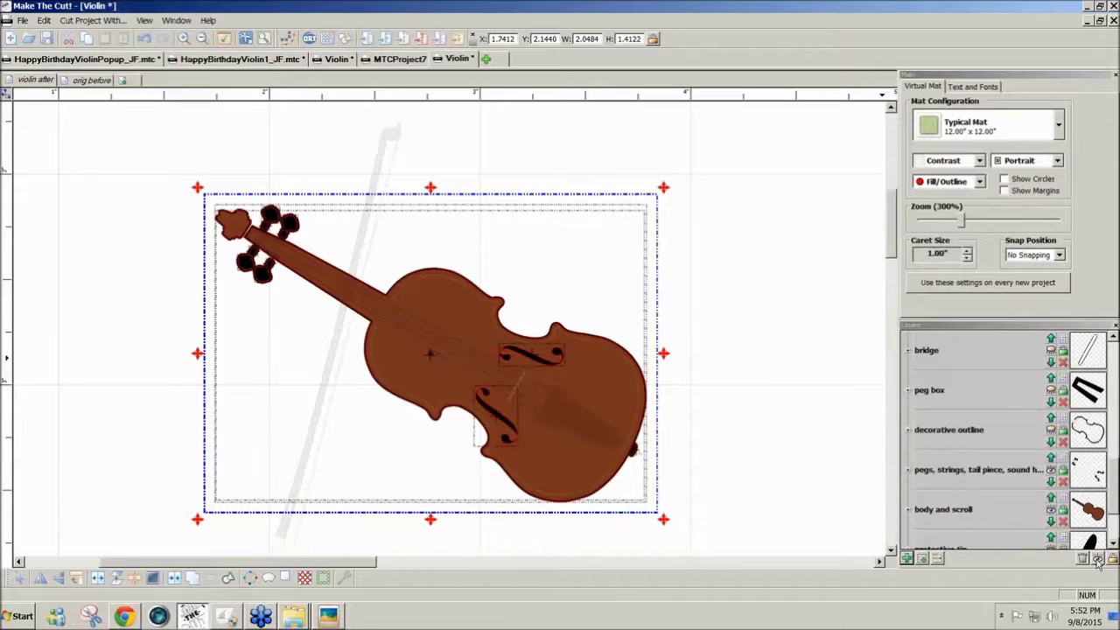
click(1099, 560)
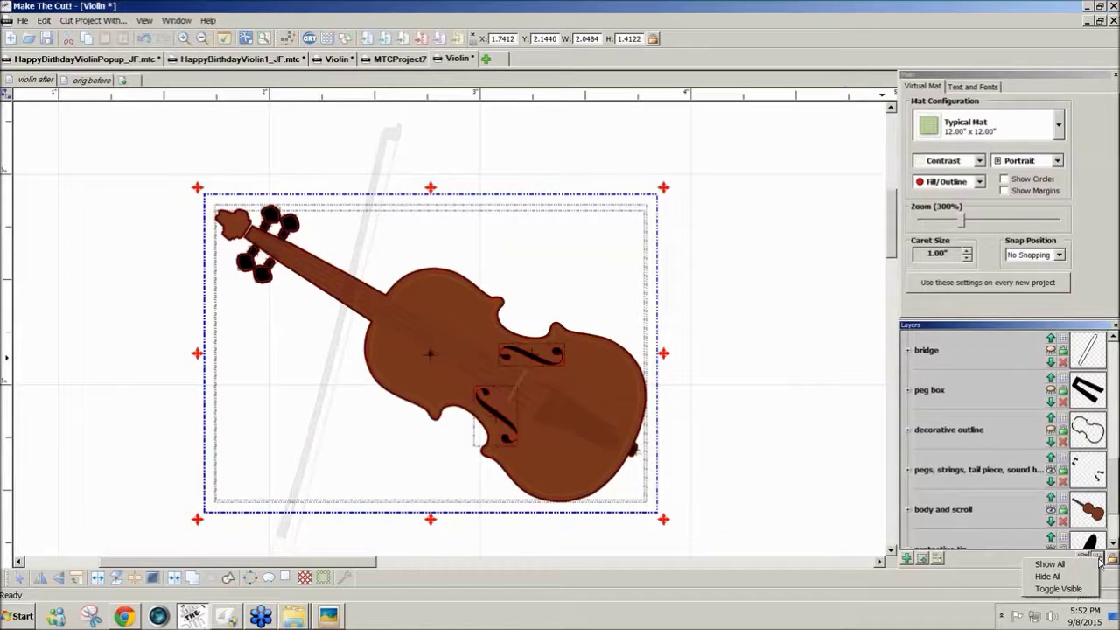
click(1058, 588)
mouse_move(1113, 508)
mouse_down()
mouse_move(1113, 368)
mouse_move(1111, 508)
mouse_up()
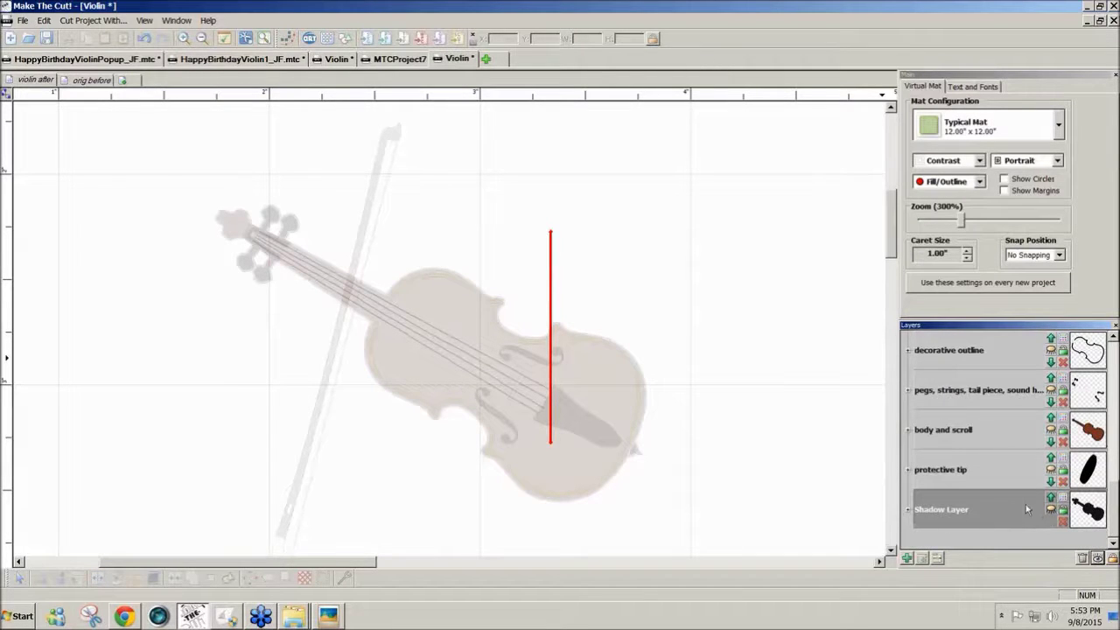
click(1052, 510)
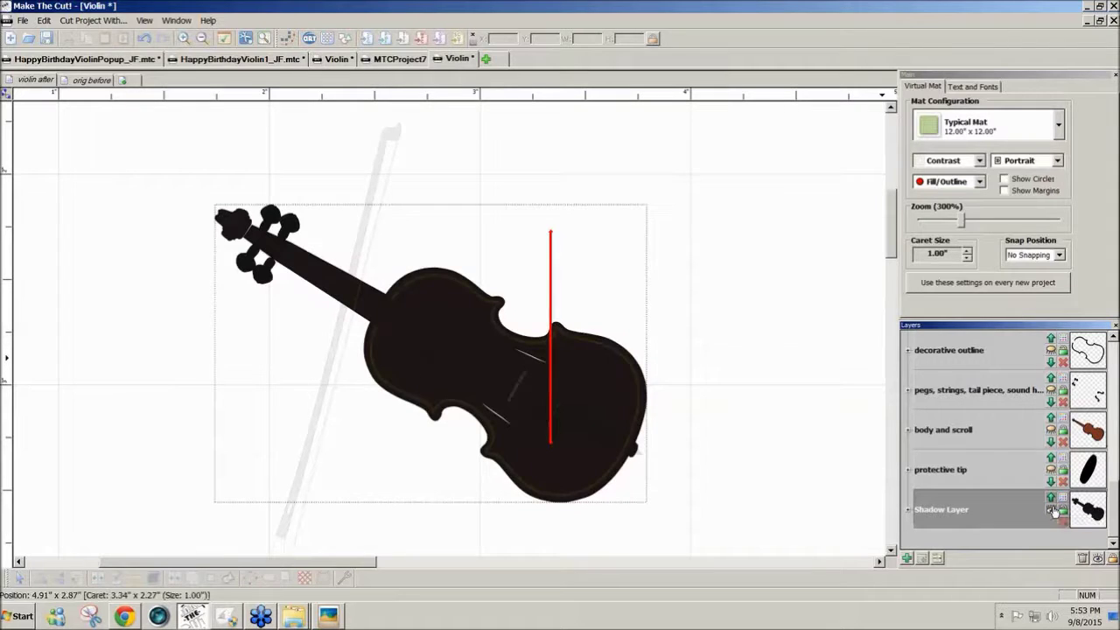
Switch the mat display to Outline and remove the two leftover sound-hole slivers from the violin shadow.
click(980, 181)
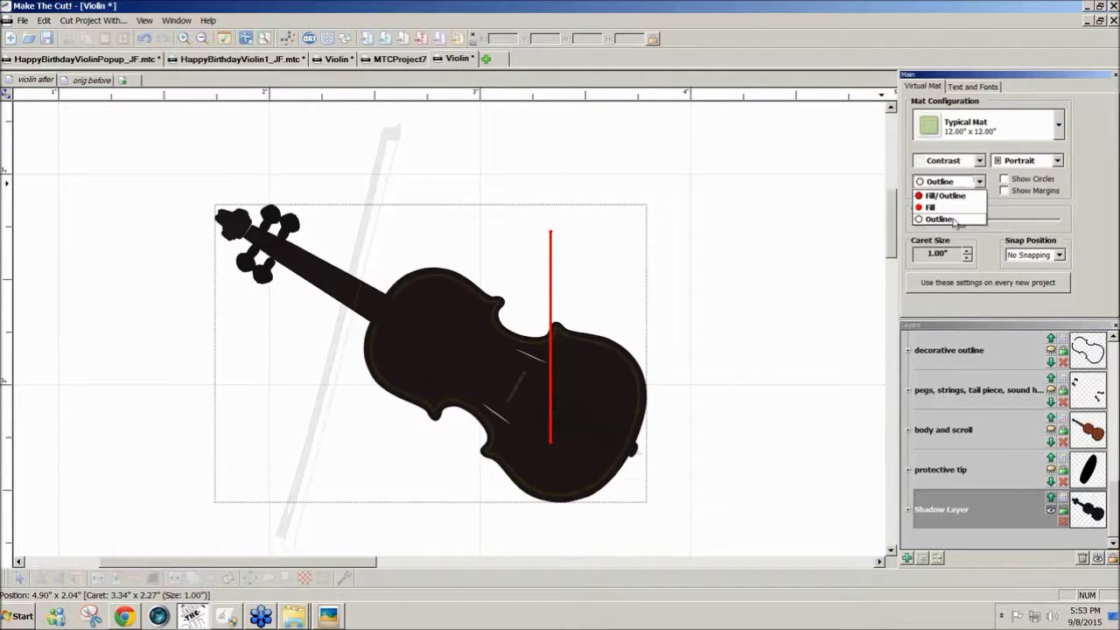
click(941, 219)
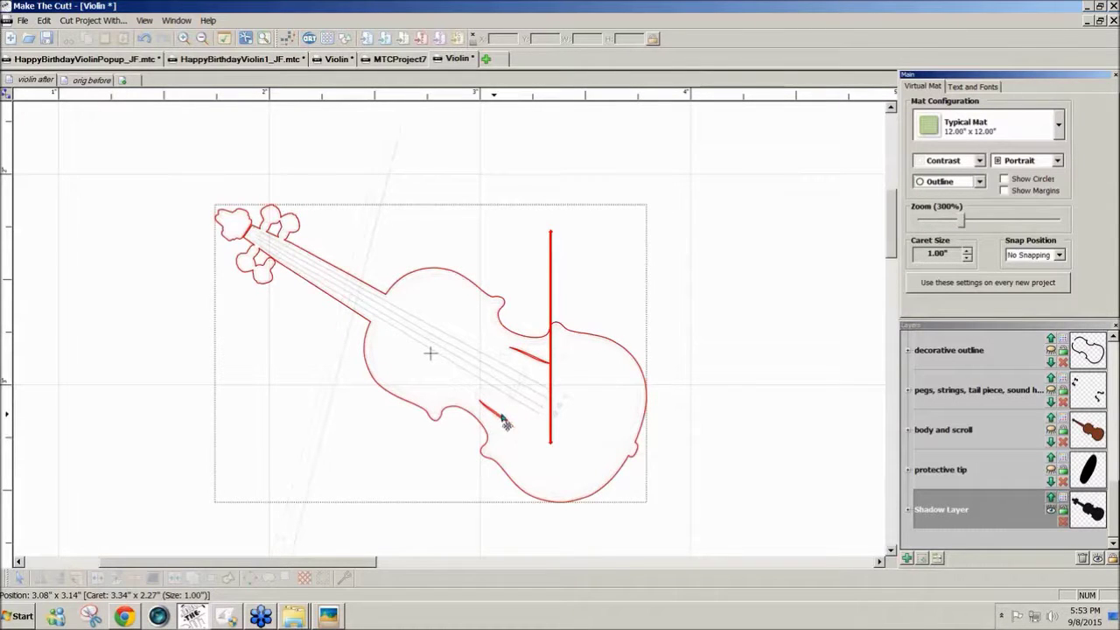
click(536, 368)
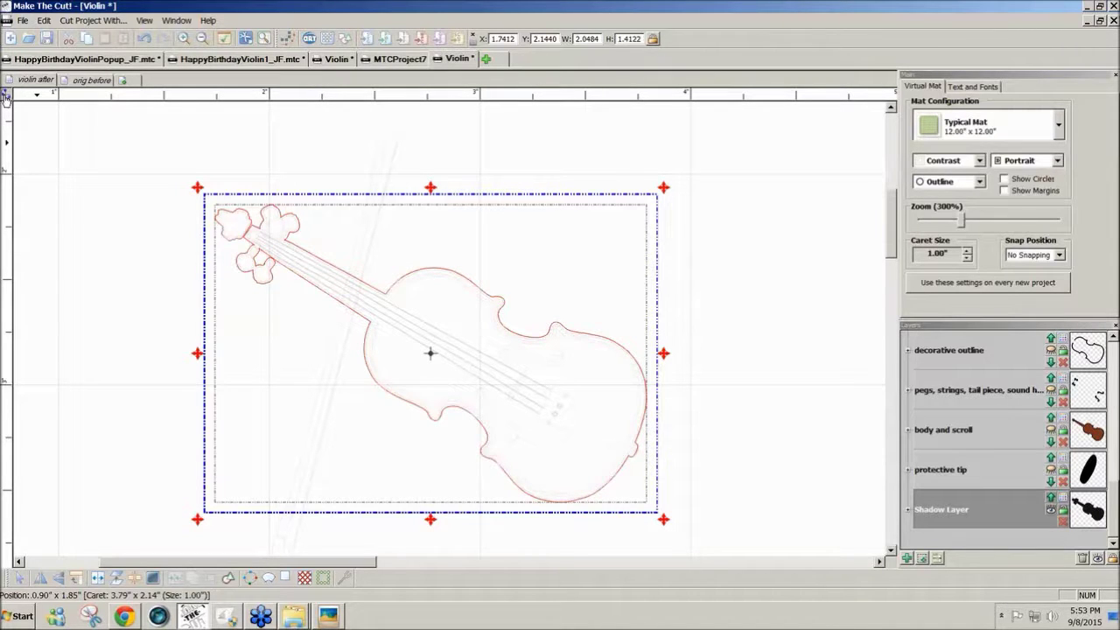
Fill the small gaps in the violin shadow beside the scroll and lower pegs with the inverse Eraser at 1 mm.
mouse_move(4, 167)
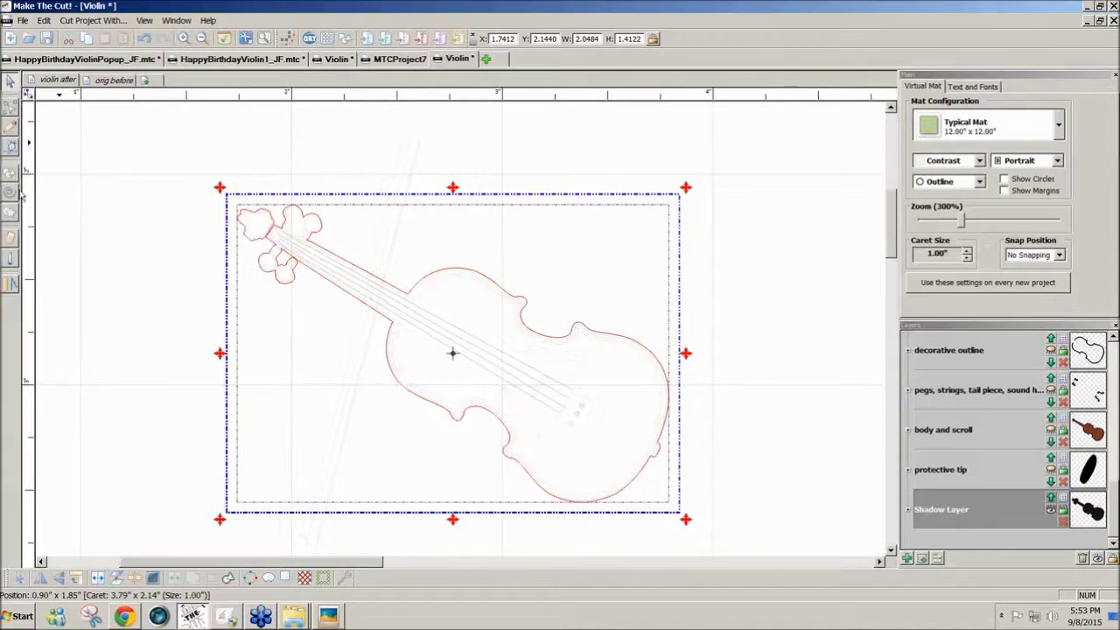
click(11, 239)
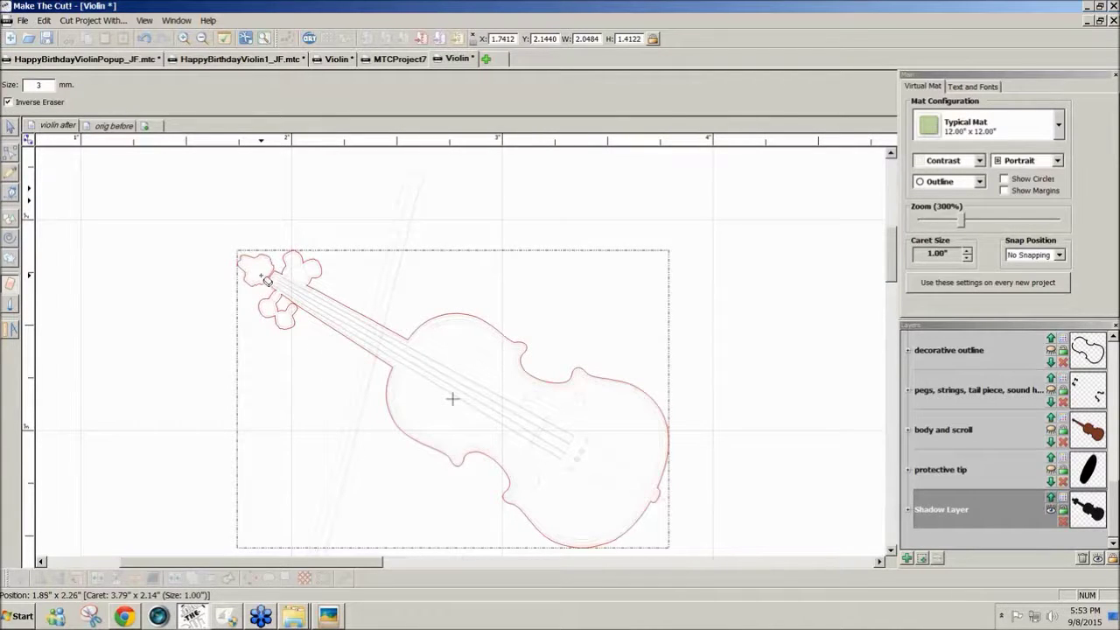
mouse_move(266, 280)
mouse_down()
mouse_move(257, 267)
mouse_move(274, 272)
mouse_up()
drag(297, 315, 308, 299)
Switch the mat display to Fill/Outline and recolor the Shadow Layer rust red.
click(980, 182)
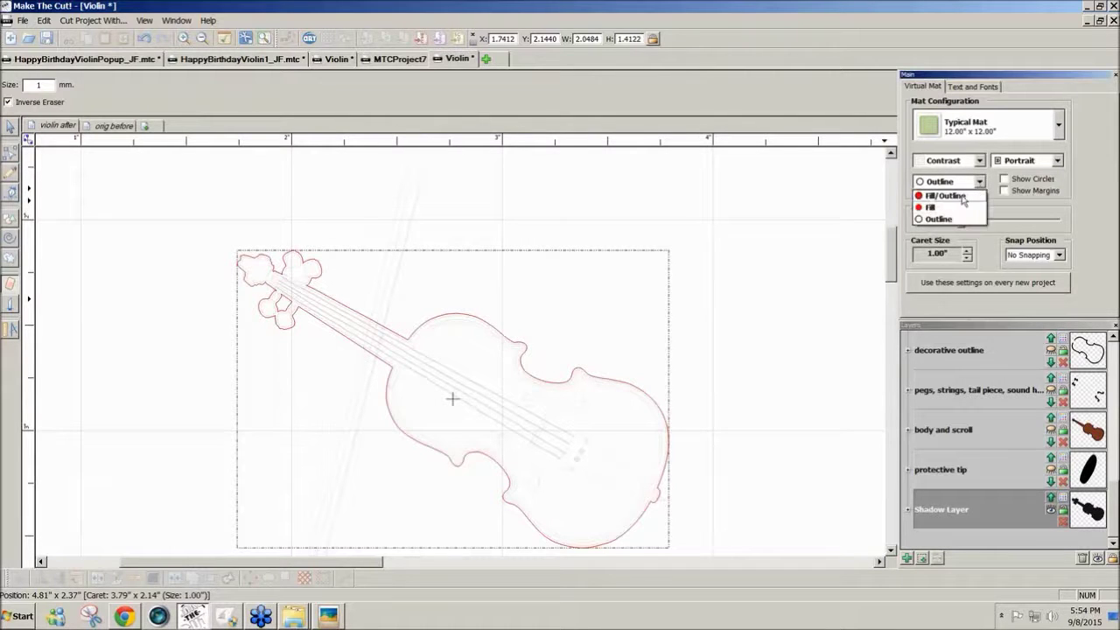
click(960, 199)
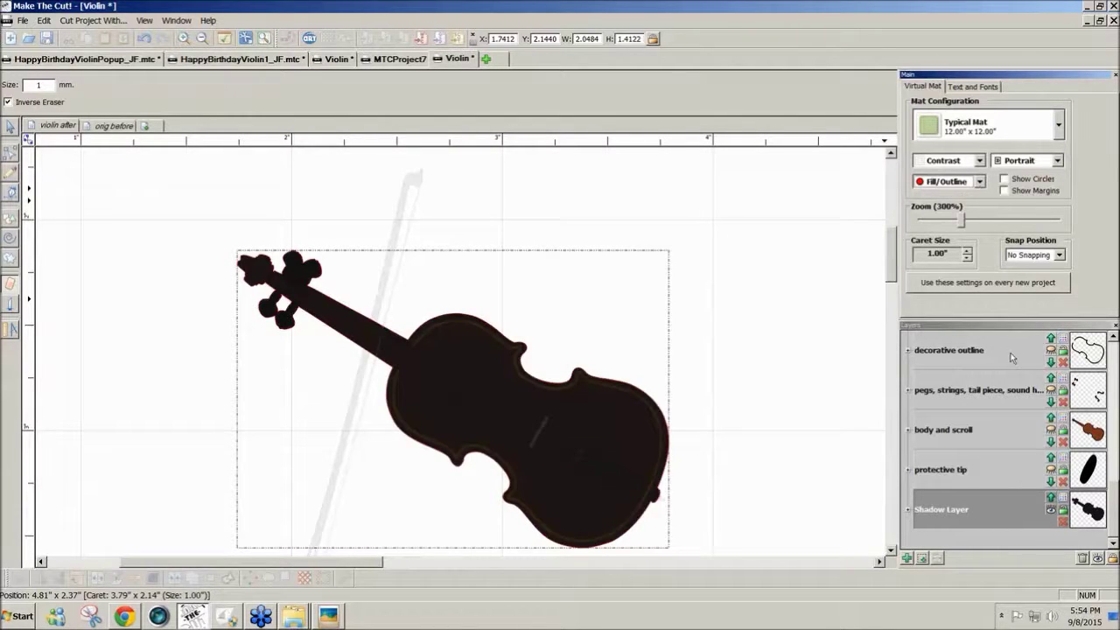
click(1063, 500)
click(1055, 497)
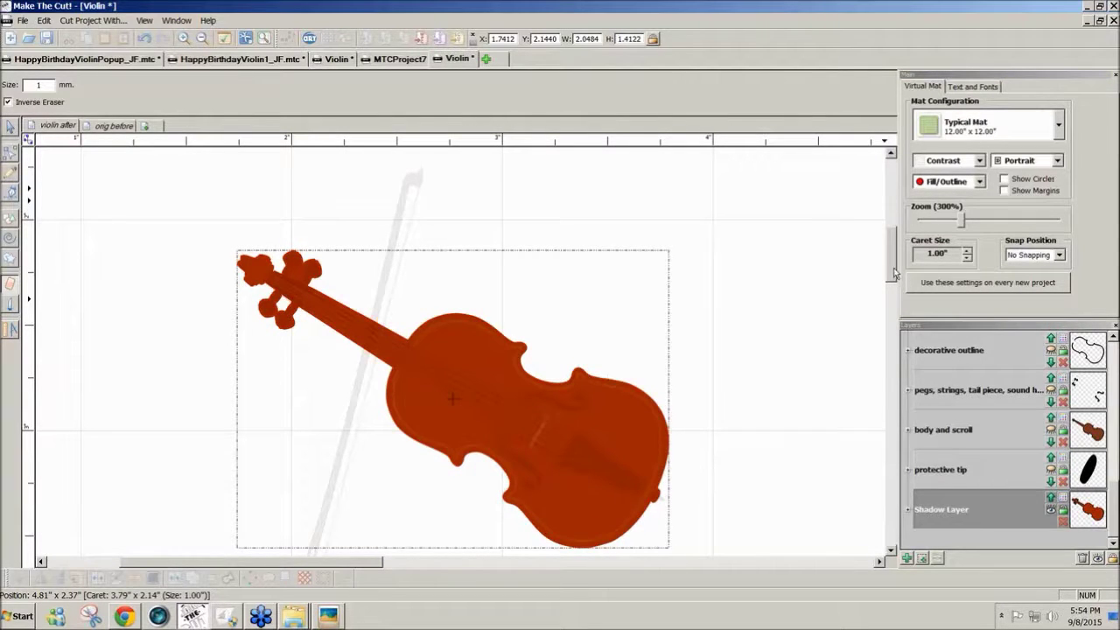
Show the pegs, strings, tail piece and sound holes layer over the violin shadow.
drag(894, 275, 892, 292)
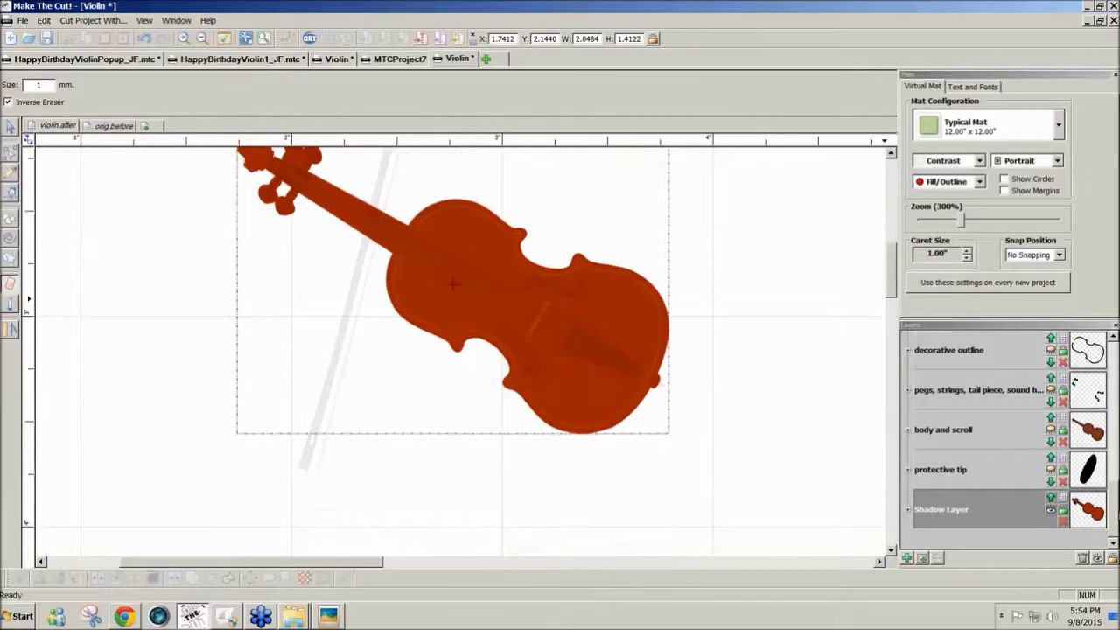
scroll(1006, 437, up, 5)
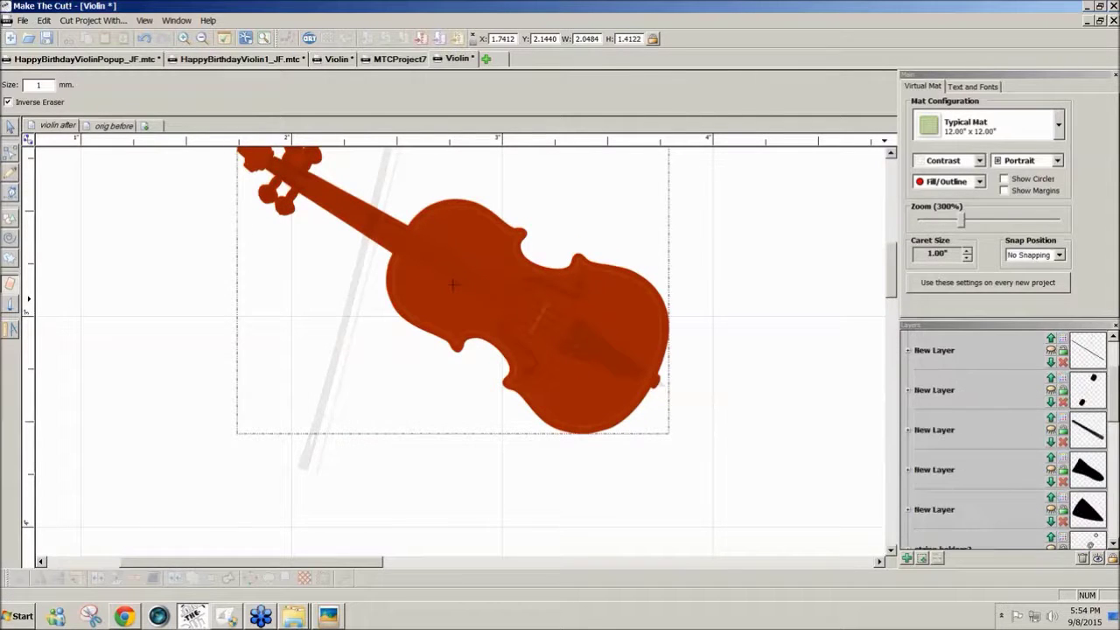
drag(1113, 350, 1105, 521)
click(1052, 431)
click(1052, 432)
mouse_move(1114, 516)
mouse_down()
mouse_move(1113, 464)
mouse_move(1113, 499)
mouse_up()
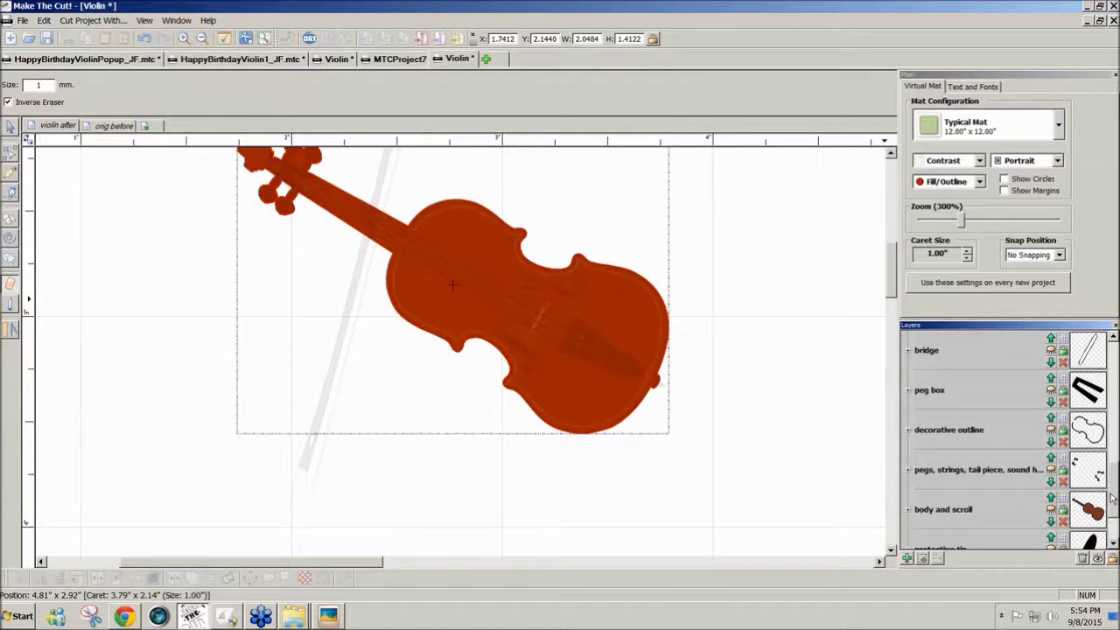
click(1051, 470)
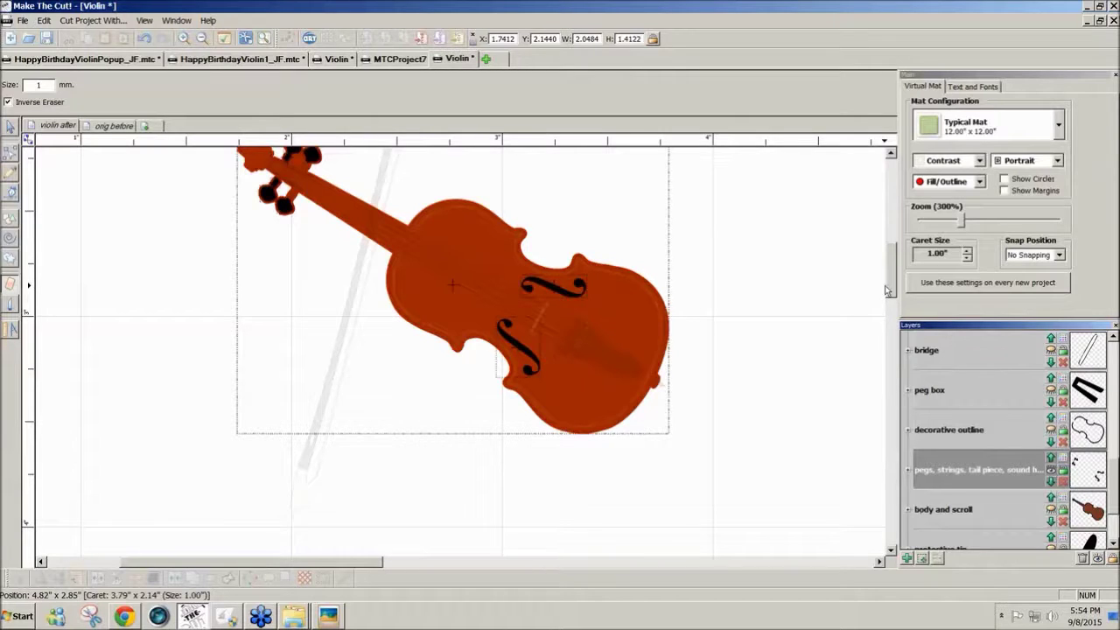
Select the tuning pegs at the violin's head, move them to their own new layer and hide that layer.
scroll(896, 293, up, 5)
scroll(108, 178, down, 3)
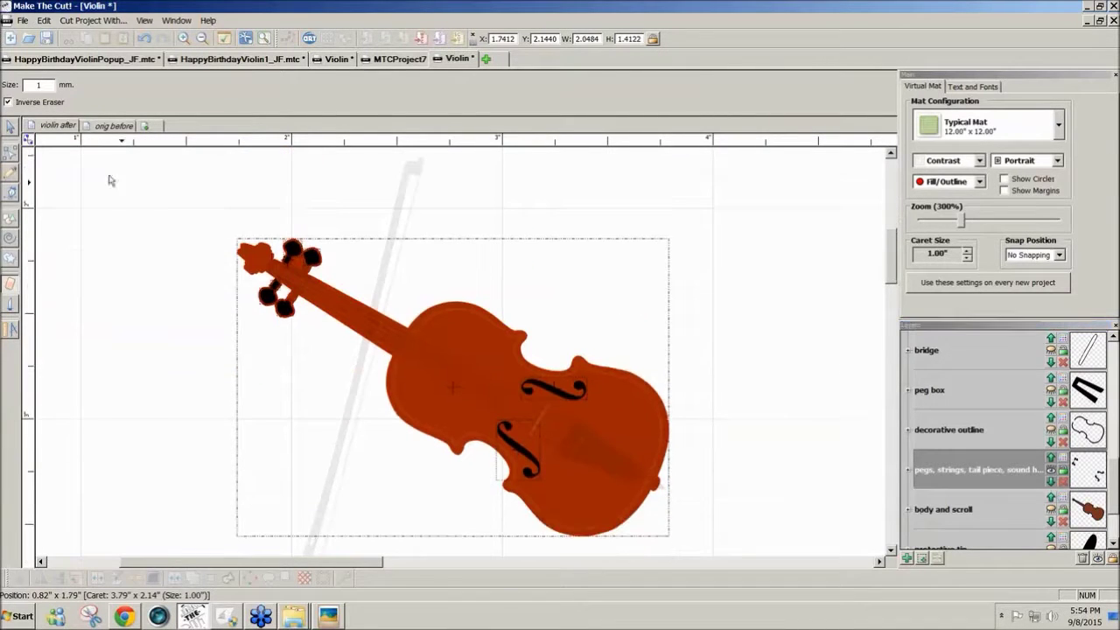
click(8, 130)
drag(120, 155, 342, 311)
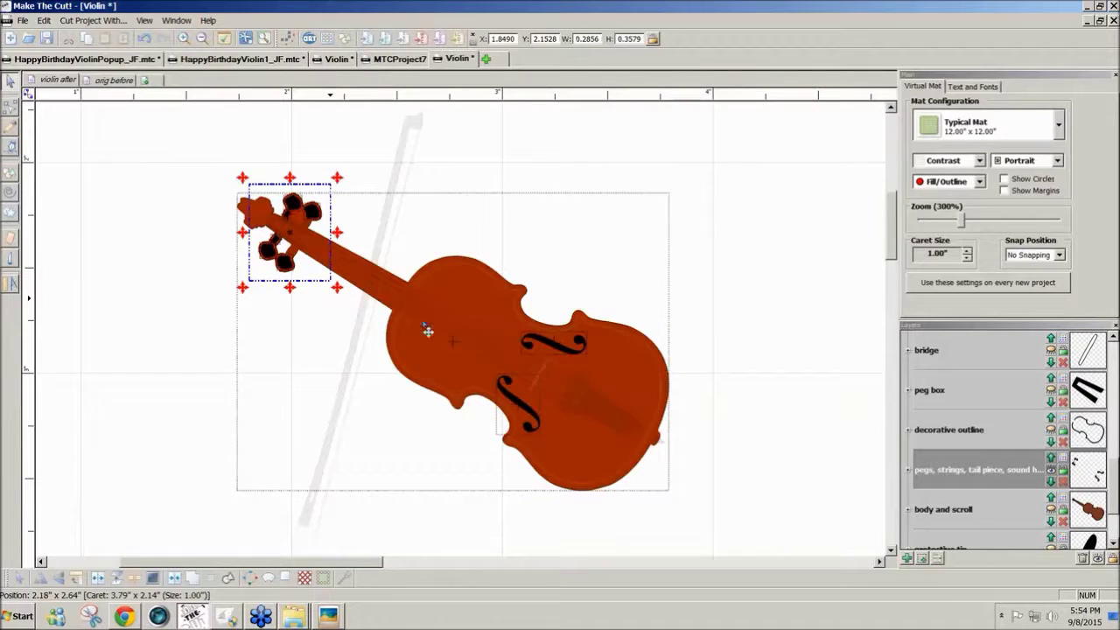
click(923, 557)
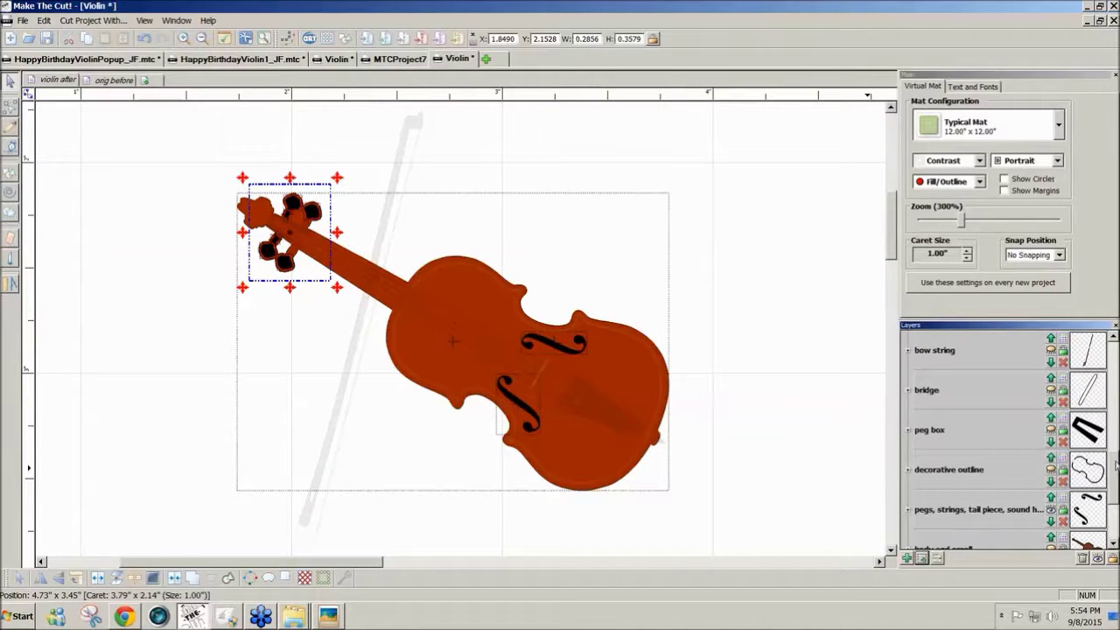
drag(1116, 468, 1116, 385)
click(1051, 354)
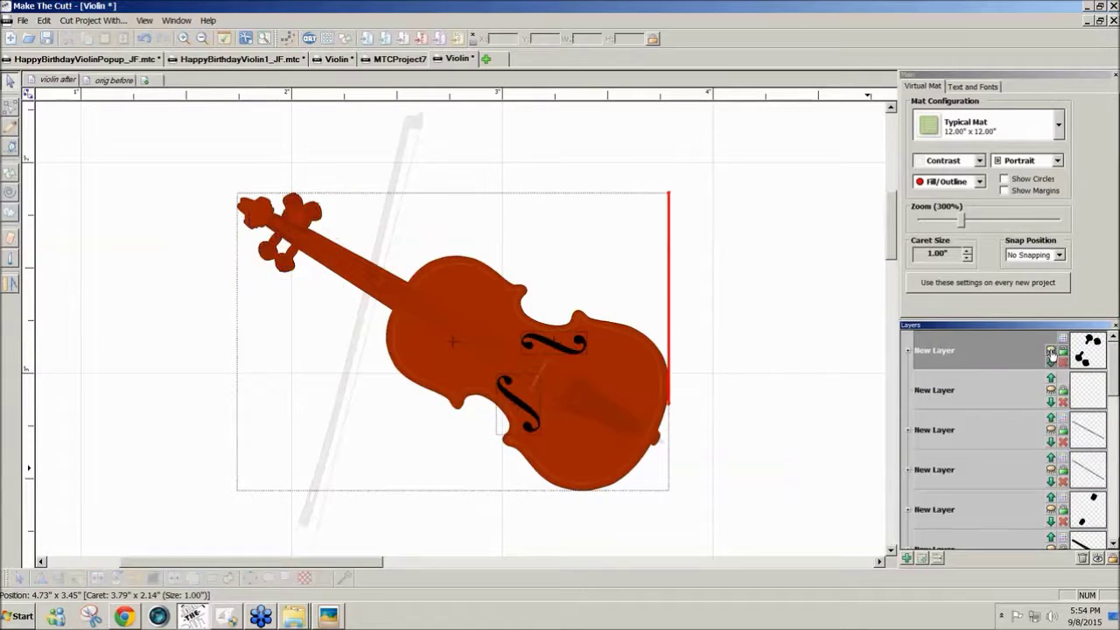
Select the violin shadow together with both sound holes and join them into one shape.
drag(891, 263, 891, 287)
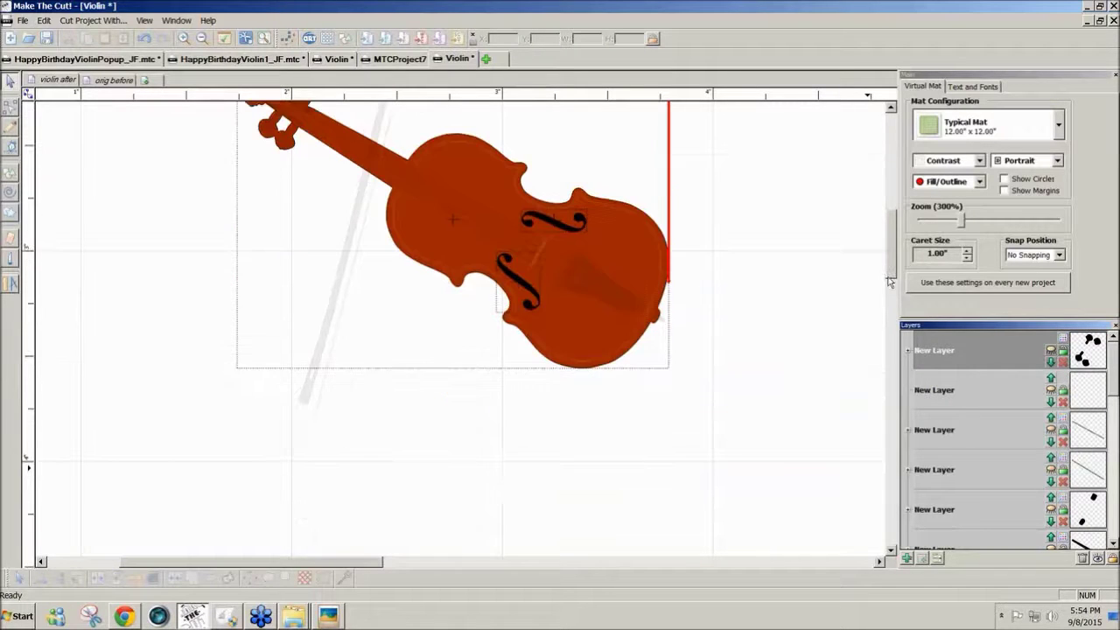
drag(1116, 389, 1109, 508)
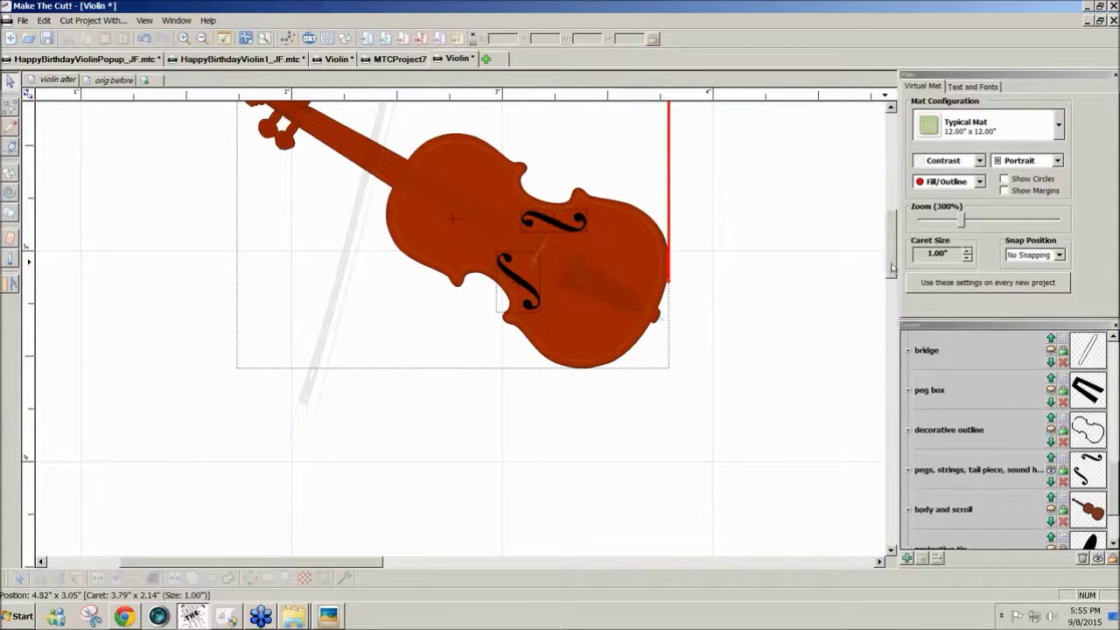
drag(893, 266, 885, 237)
drag(133, 175, 682, 559)
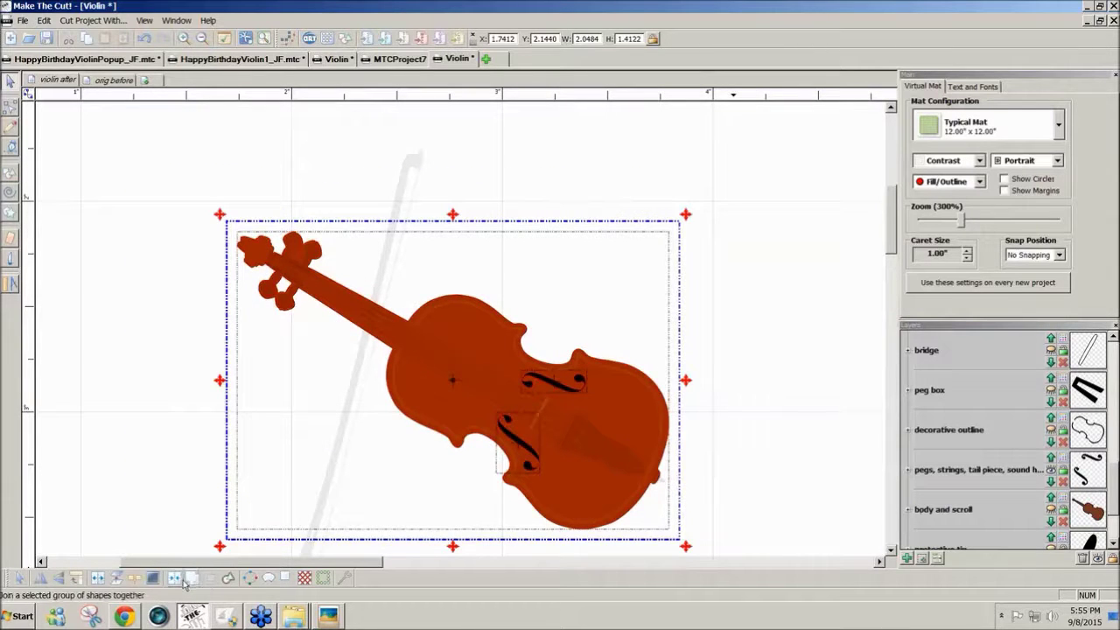
click(175, 578)
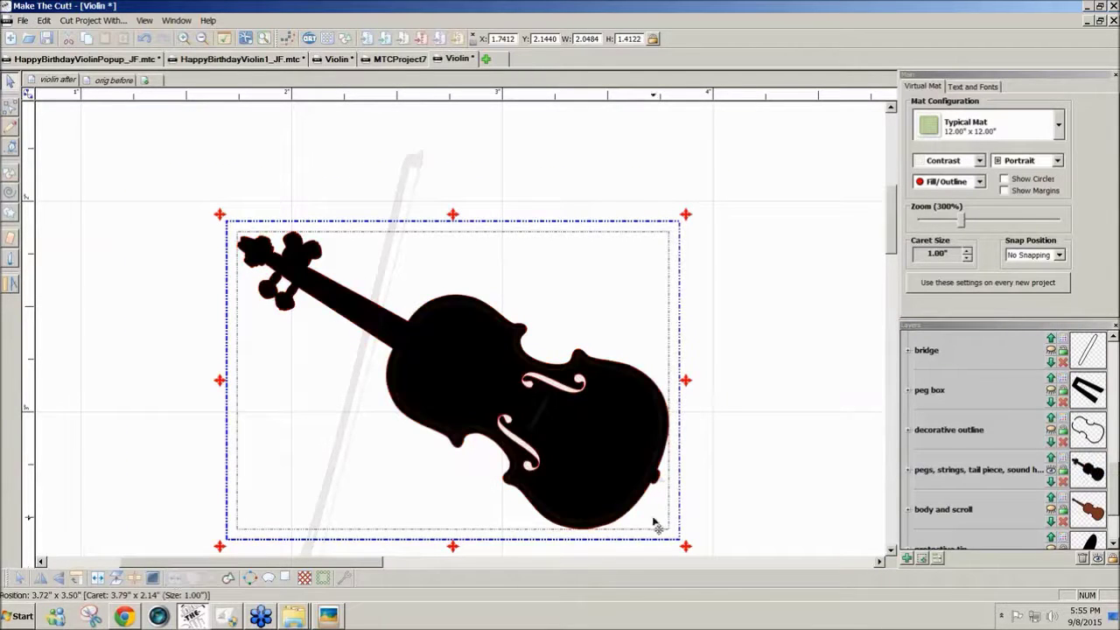
Move the joined violin shape to a new layer and color it rust red.
scroll(1114, 509, down, 2)
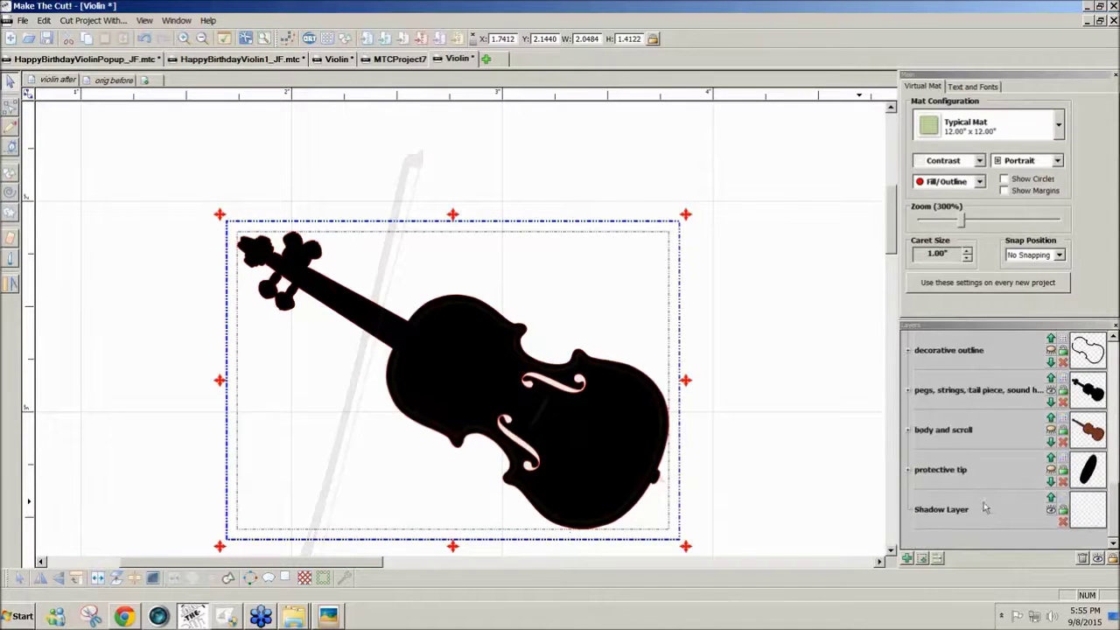
click(921, 558)
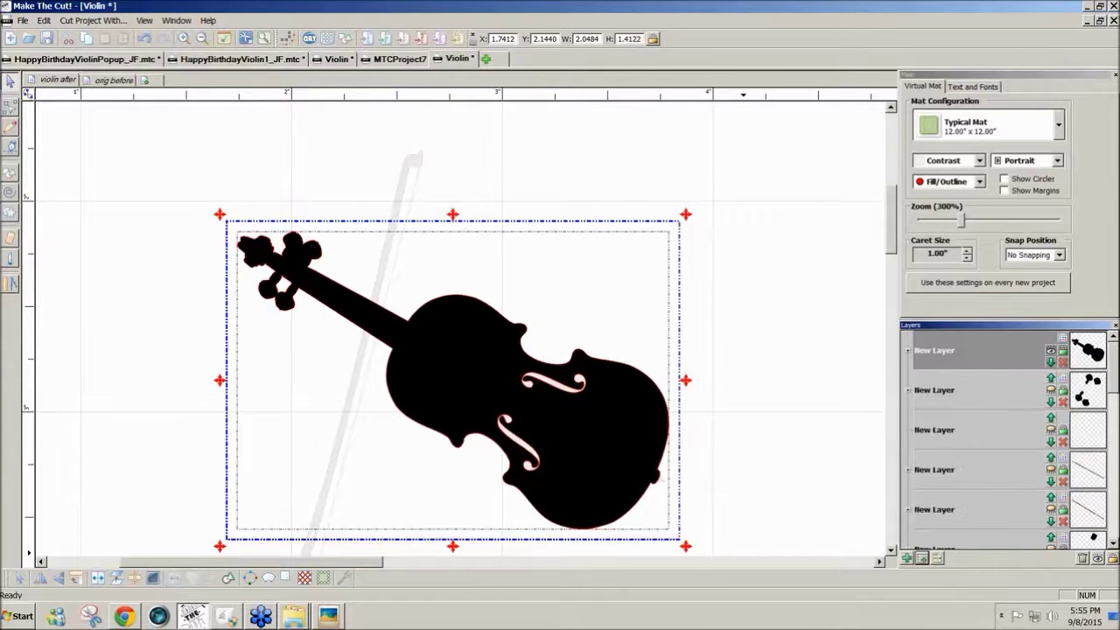
click(1061, 341)
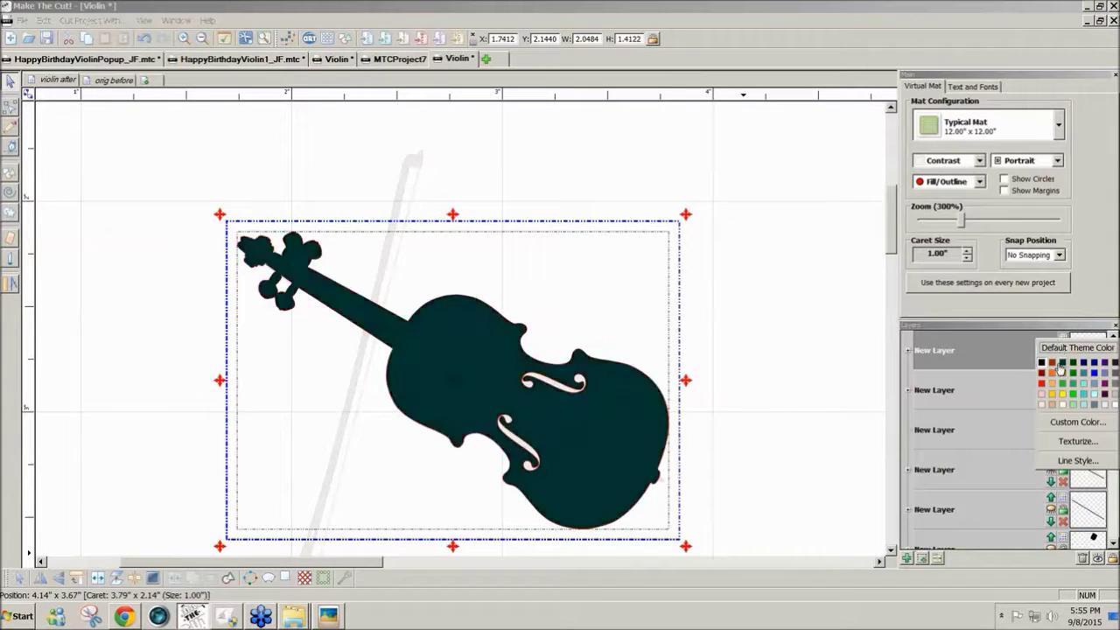
click(1058, 370)
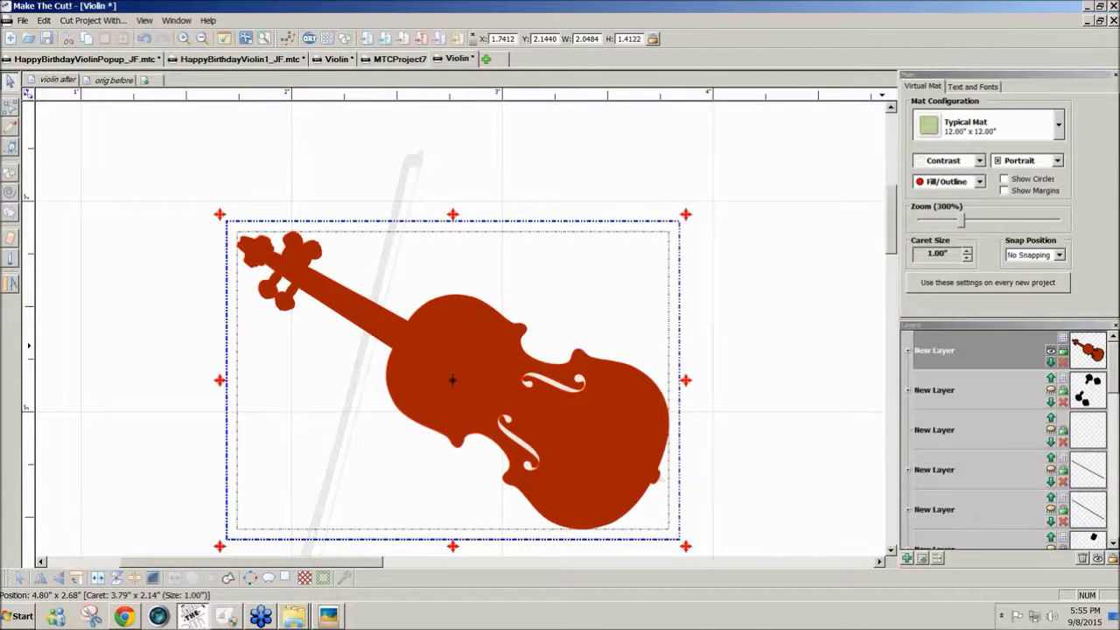
Show the layer with the two small peg pieces, move both pieces to a new top layer and hide it.
scroll(1038, 415, down, 2)
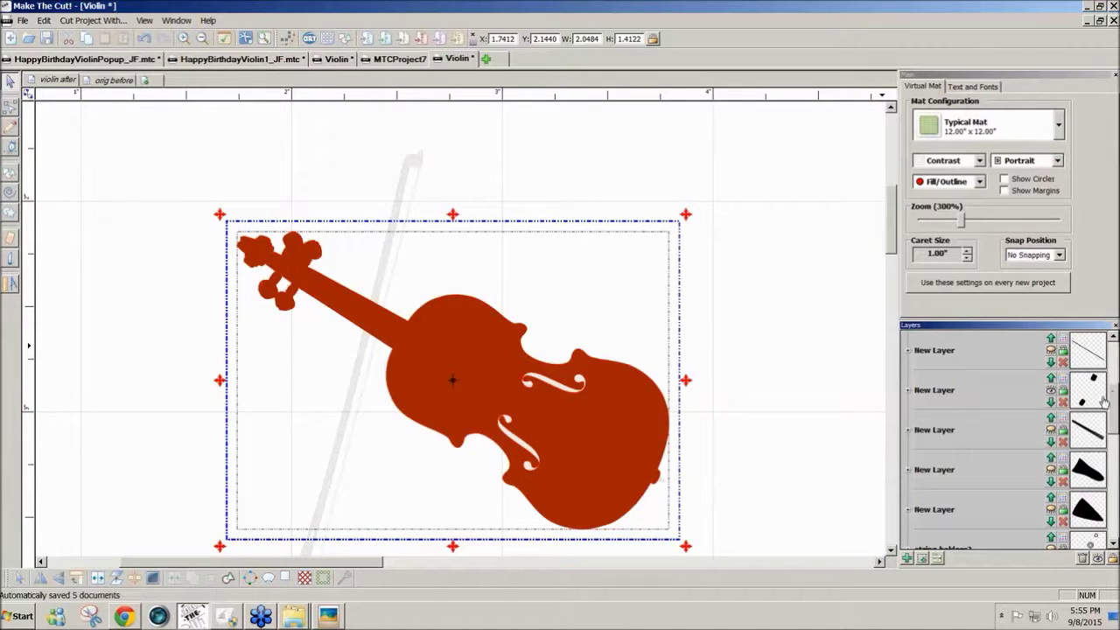
click(1051, 378)
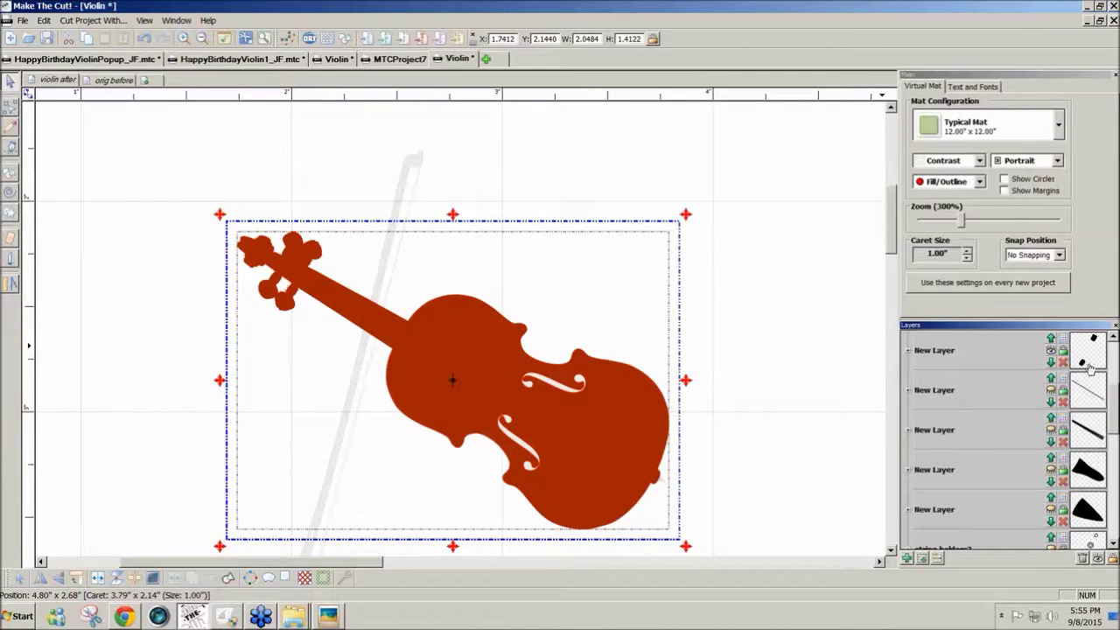
click(1089, 361)
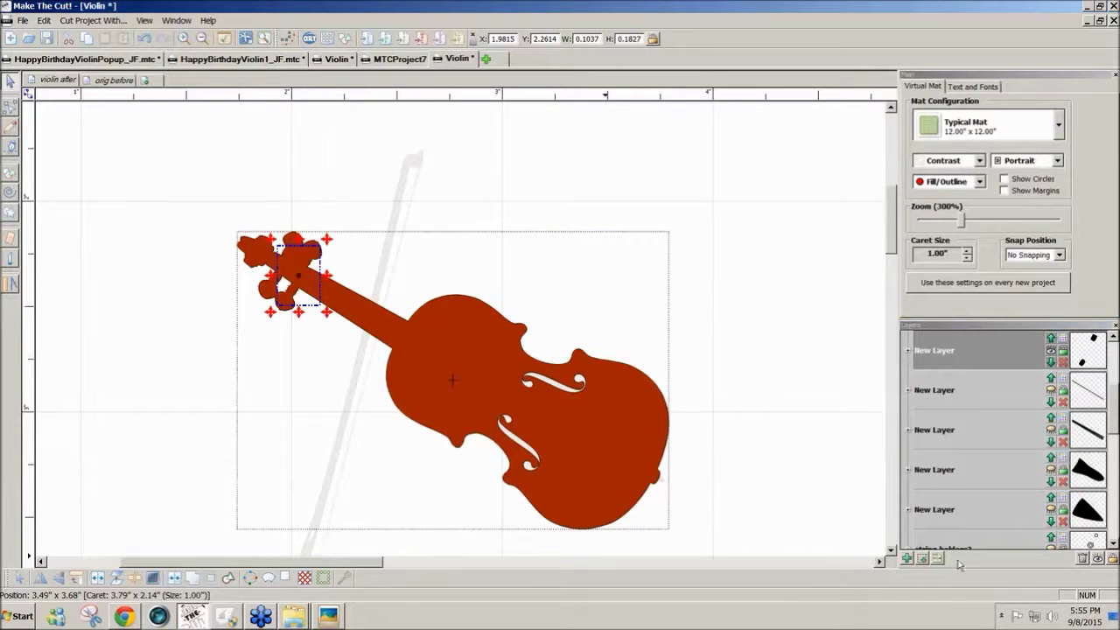
click(922, 558)
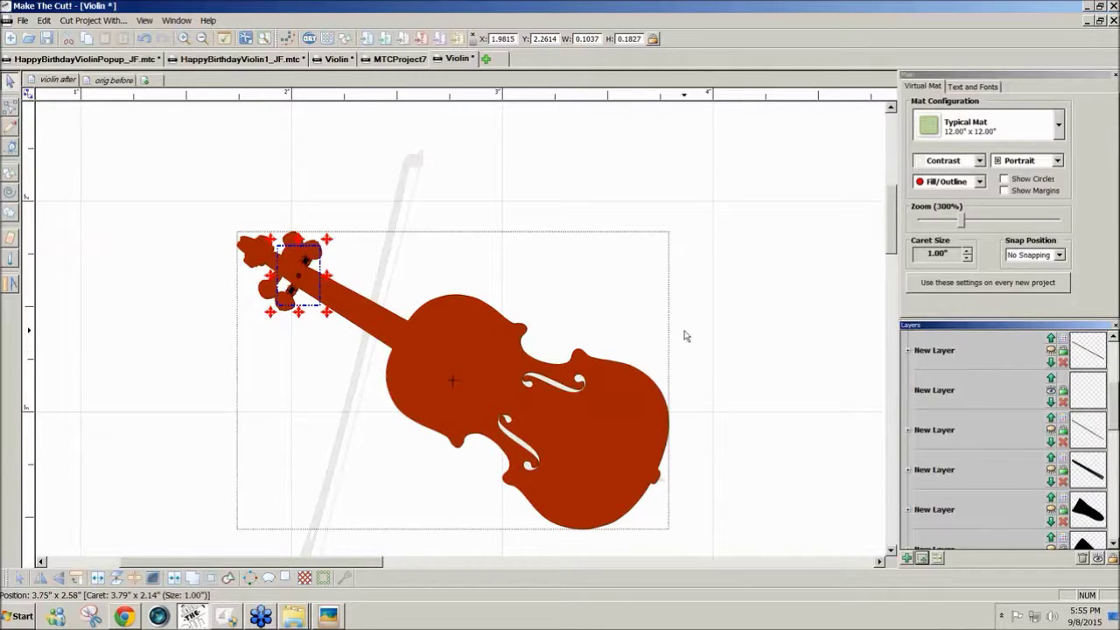
click(734, 356)
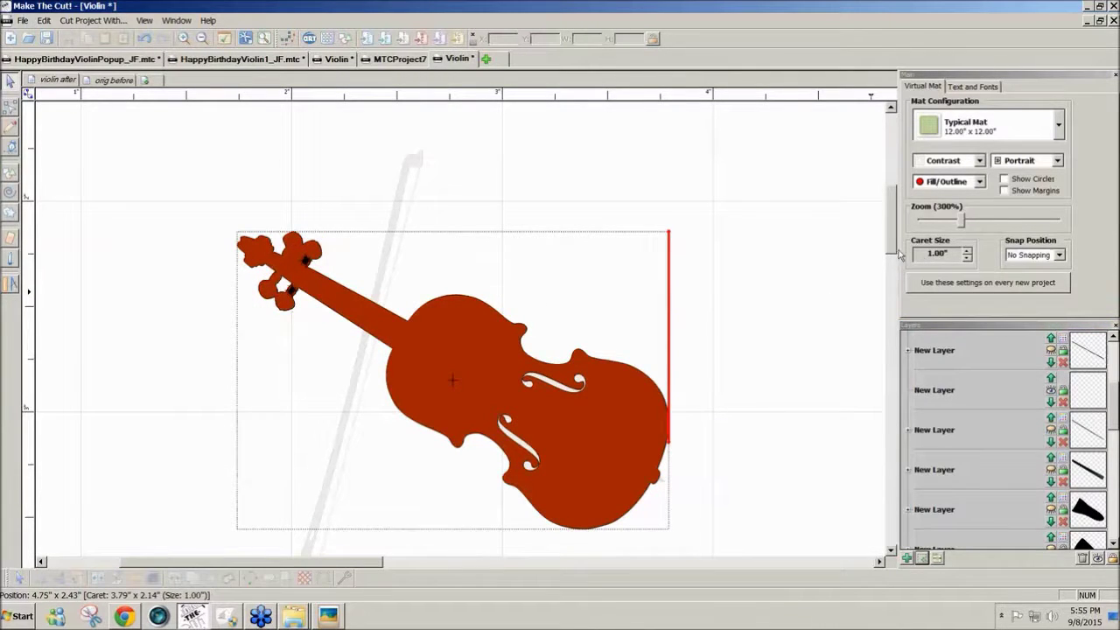
mouse_move(965, 223)
mouse_down()
mouse_move(934, 224)
mouse_move(949, 224)
mouse_up()
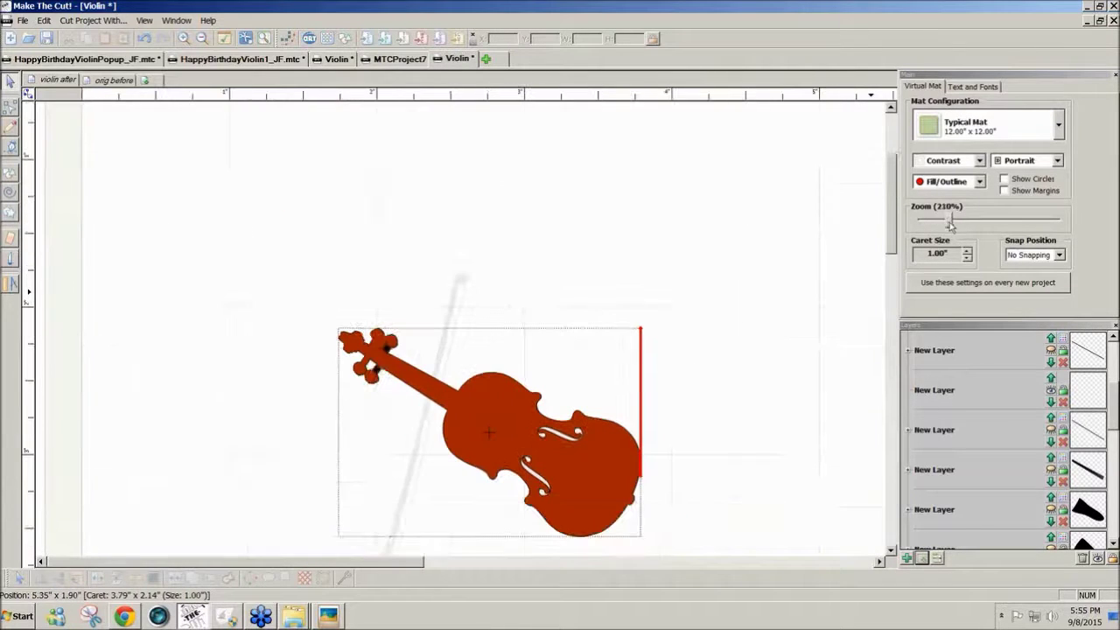
scroll(1113, 412, up, 3)
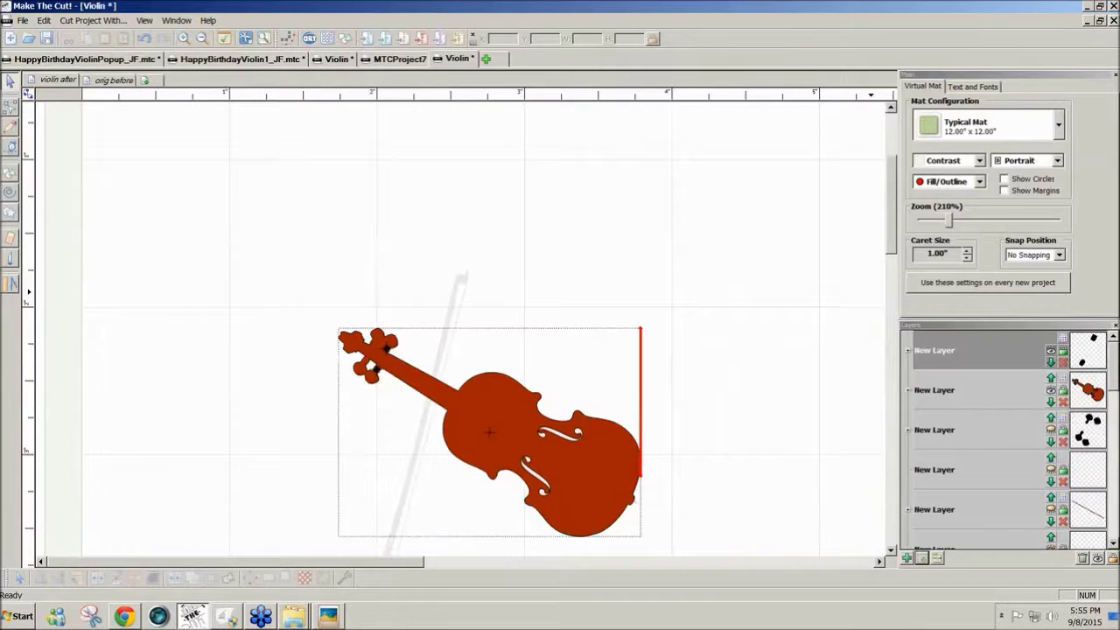
click(1052, 351)
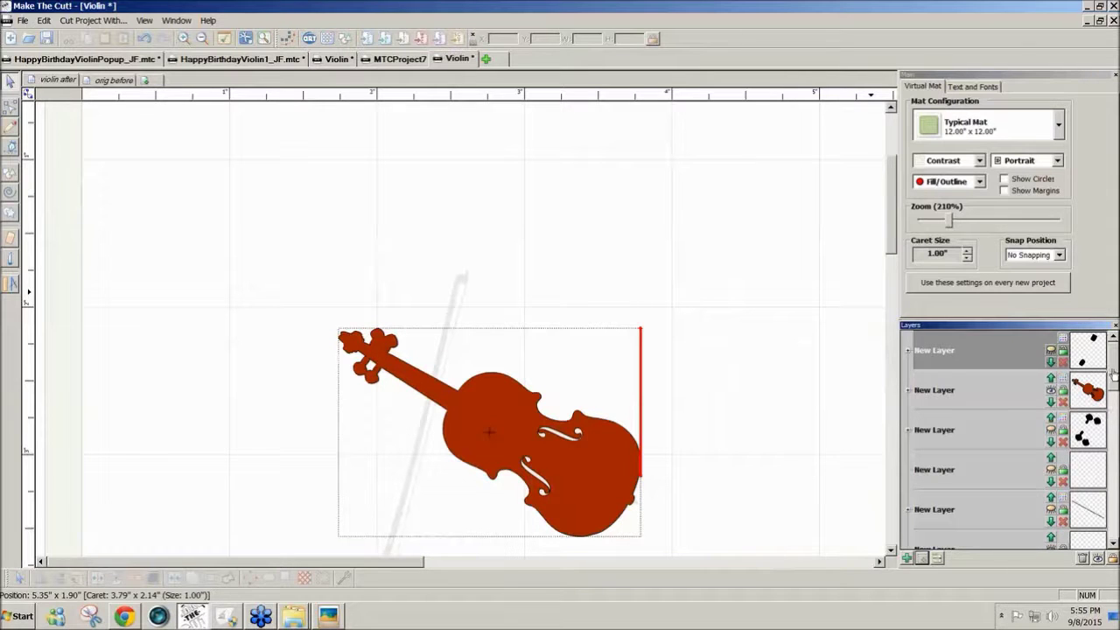
Show the body and scroll layer and move its brown violin shape to a new layer on top.
scroll(1113, 375, down, 5)
scroll(1116, 518, up, 1)
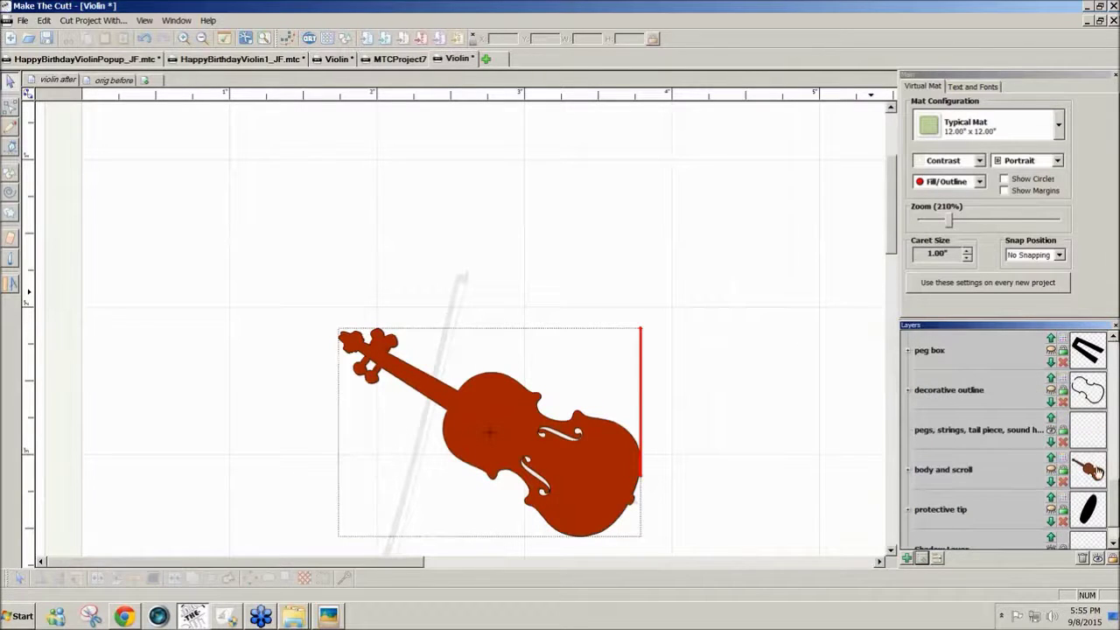
click(1051, 470)
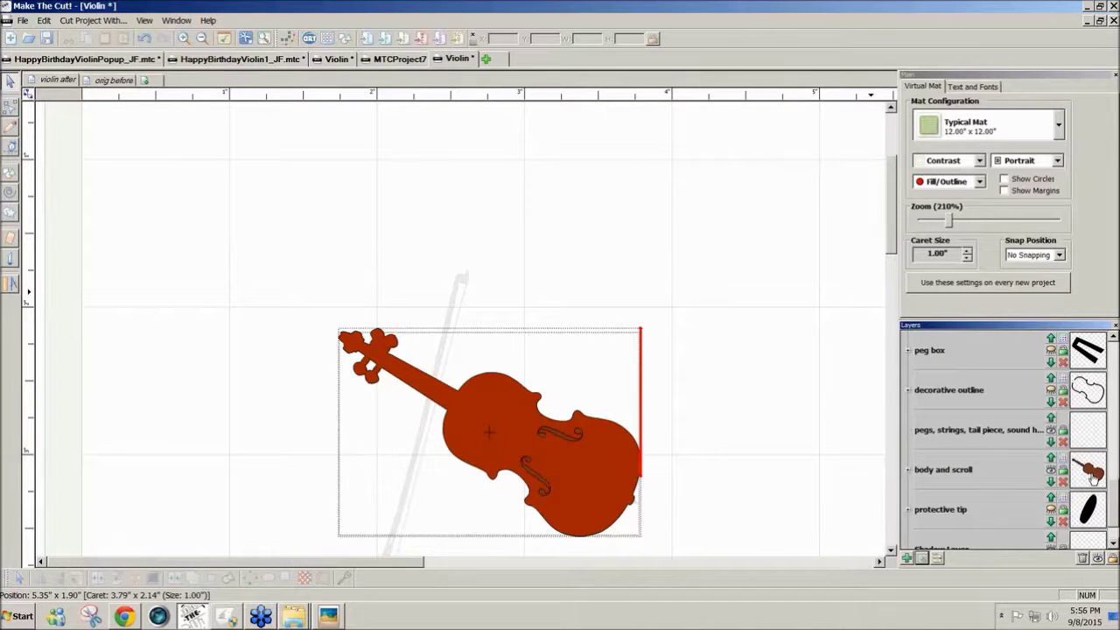
click(1092, 477)
scroll(1117, 478, up, 1)
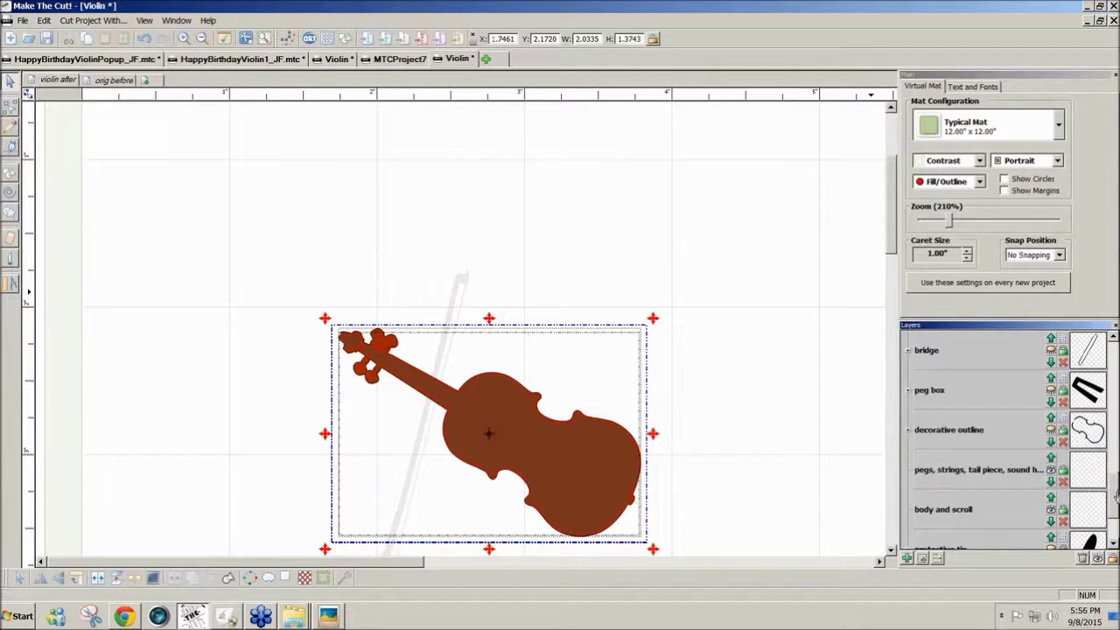
scroll(1111, 490, up, 5)
click(1087, 343)
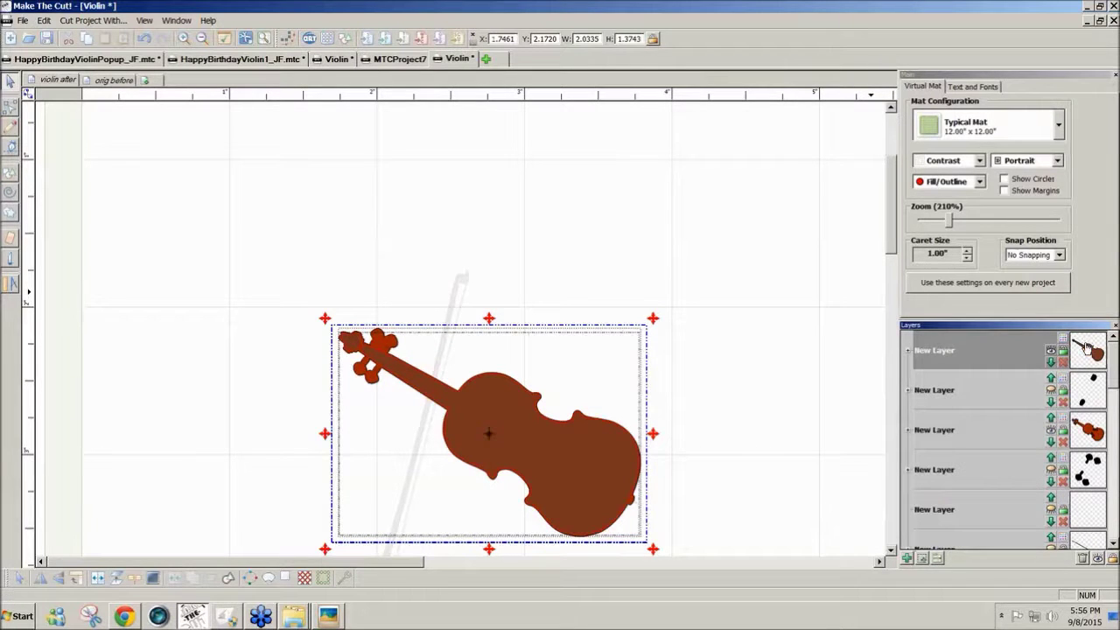
Deselect the brown violin body and switch the mat display to Outline.
drag(369, 289, 418, 378)
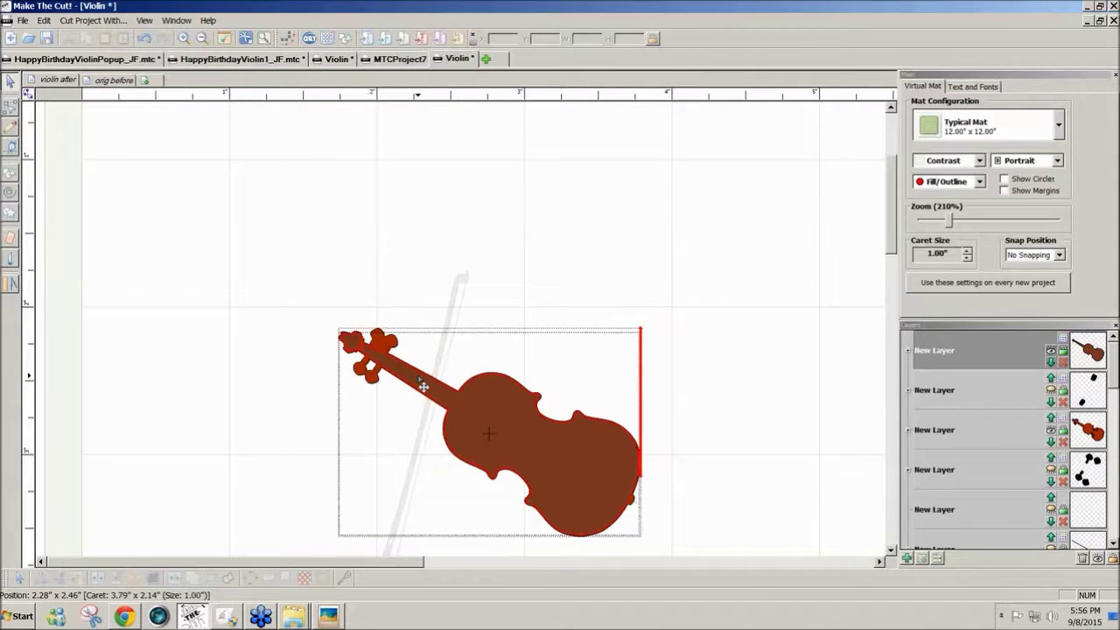
click(979, 182)
click(953, 219)
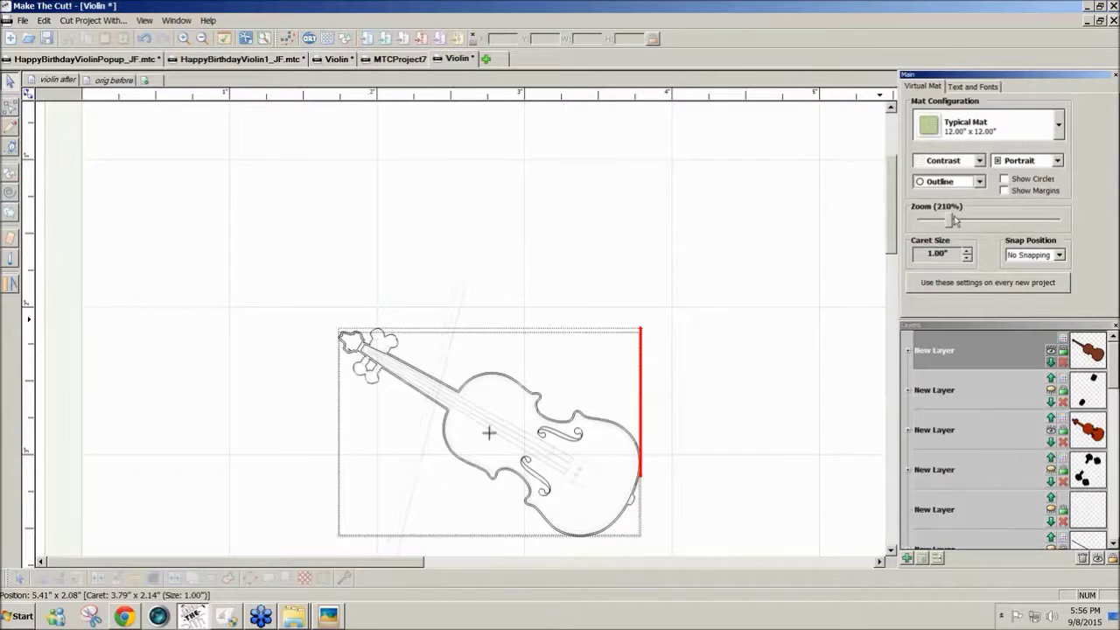
Break the rust-red violin shape apart into its basic elements and deselect the pieces.
drag(891, 248, 891, 284)
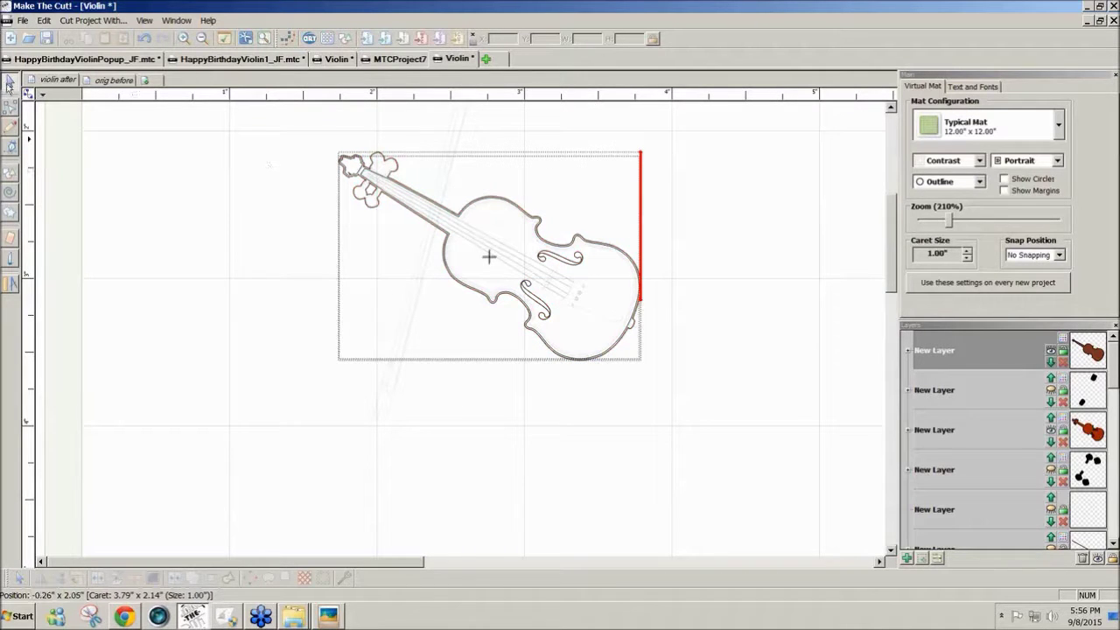
click(373, 200)
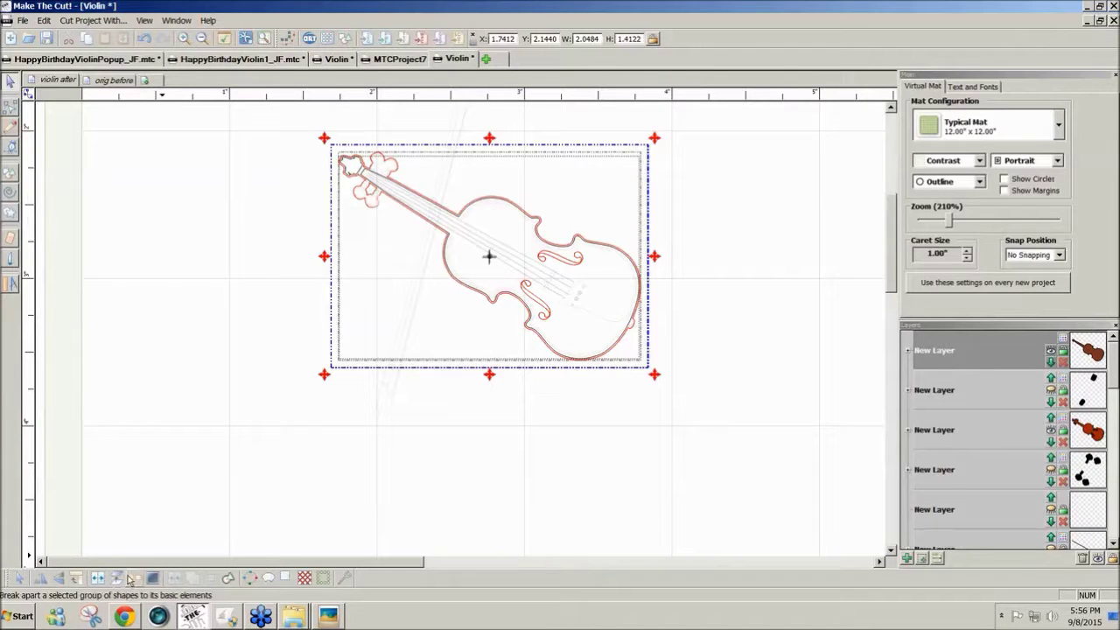
click(136, 580)
click(188, 390)
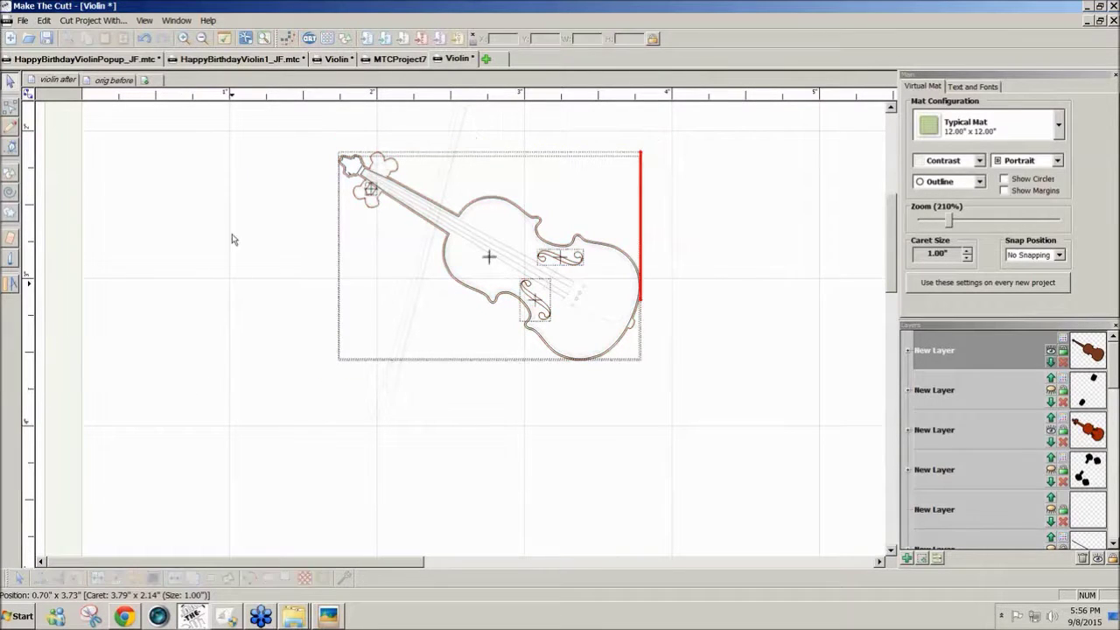
Duplicate and mirror the small inner cutout at the lower pegs, and place the copy at the upper pegs around X 1.9841, Y 2.2073.
drag(257, 183, 398, 205)
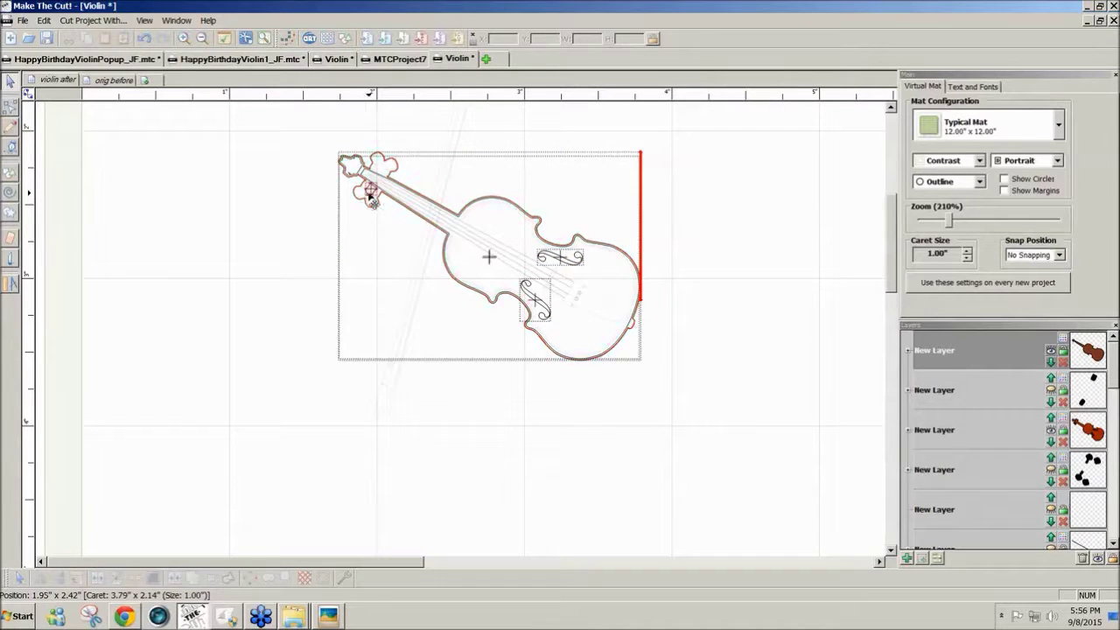
click(371, 195)
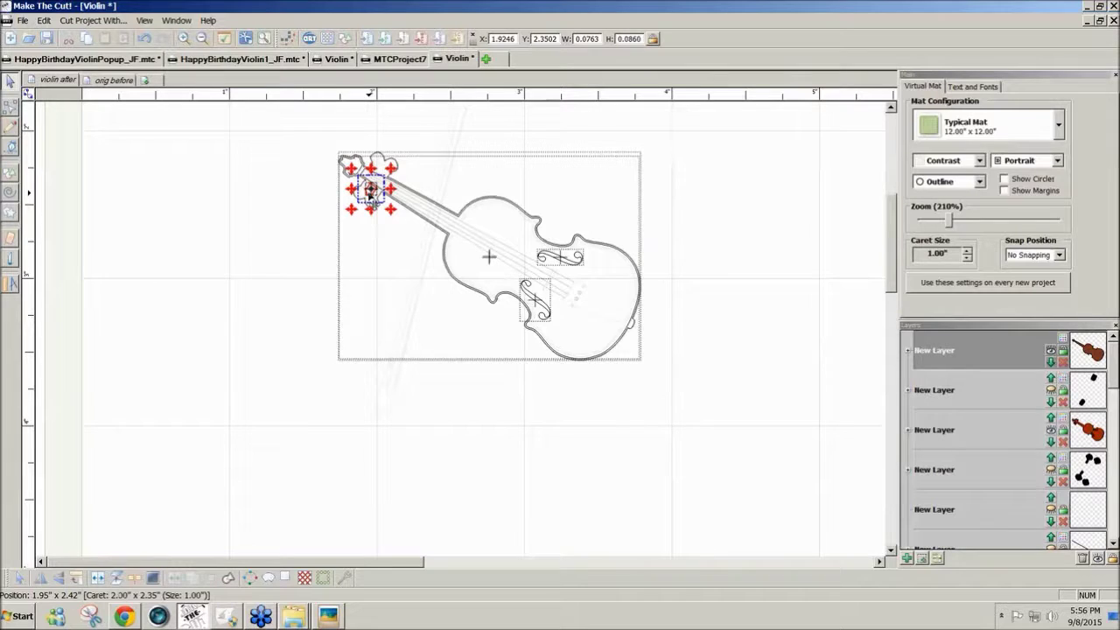
click(36, 580)
click(37, 580)
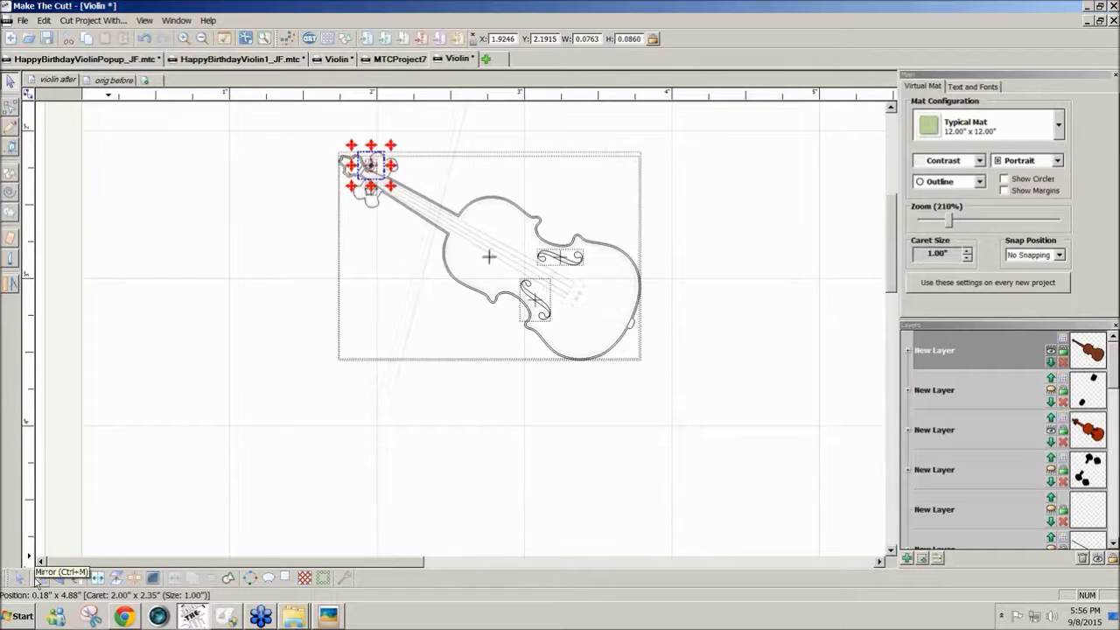
click(37, 580)
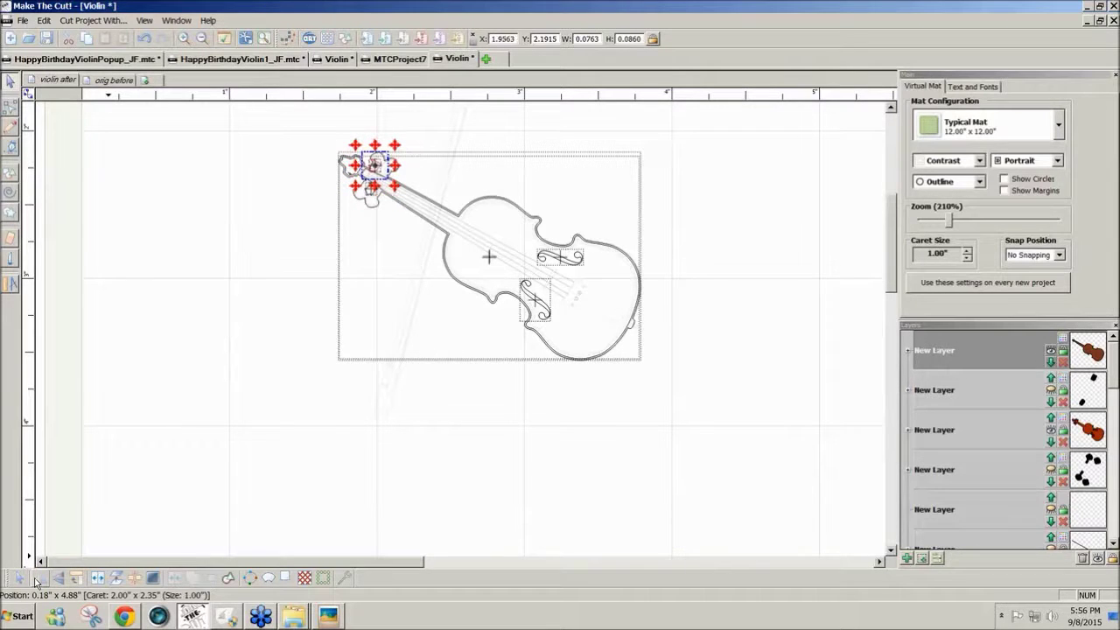
click(37, 580)
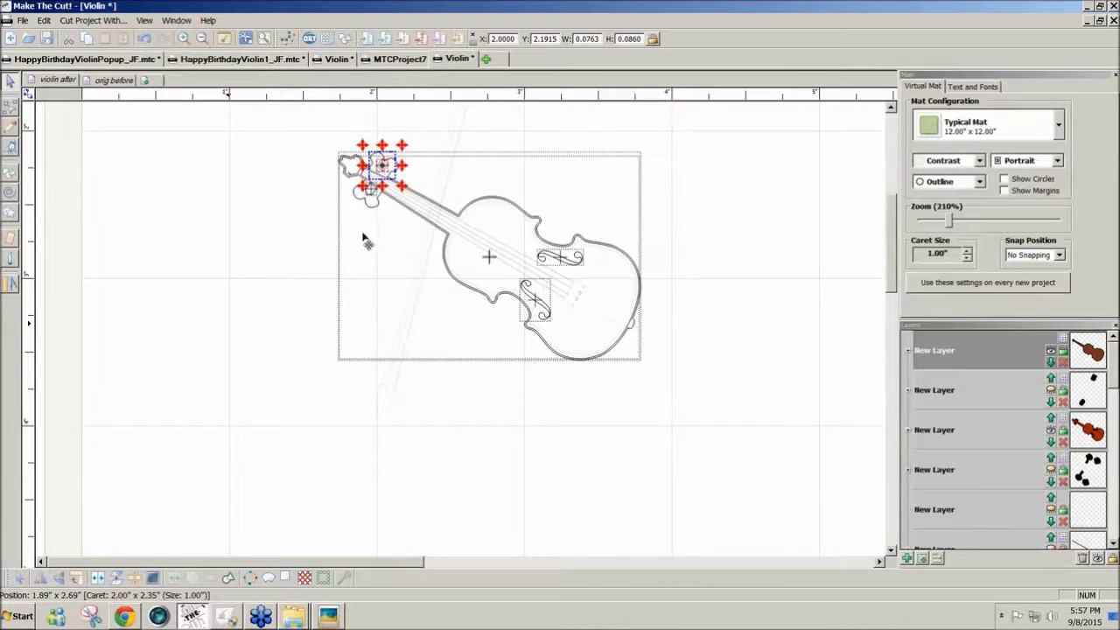
click(382, 165)
drag(382, 166, 381, 164)
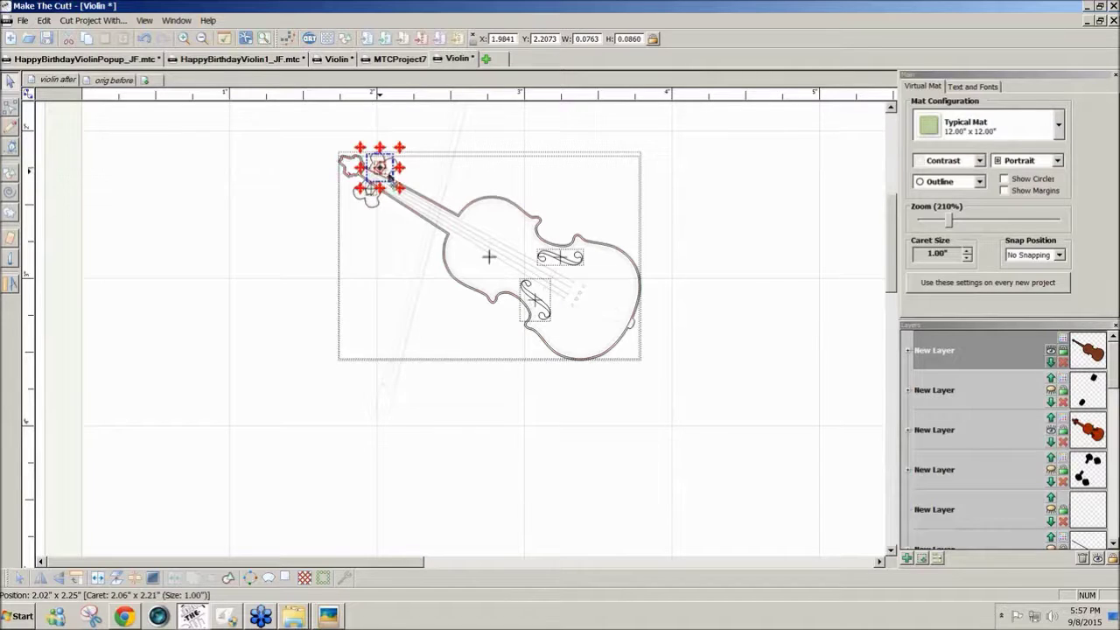
click(555, 445)
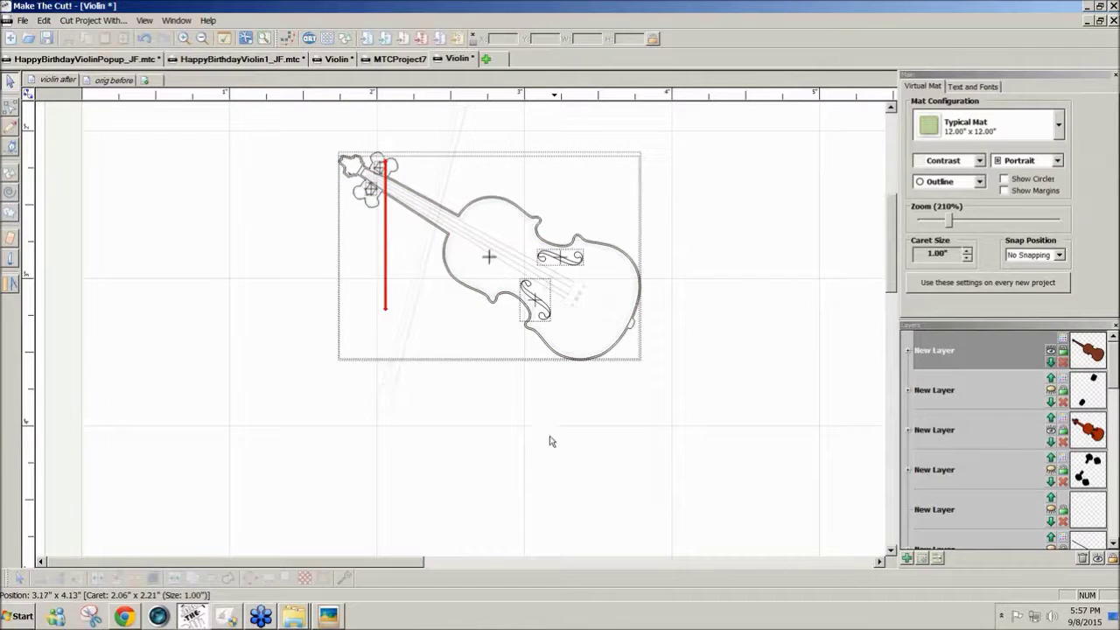
Toggle the visibility of the brown and rust-red violin layers to compare their outlines.
click(1051, 435)
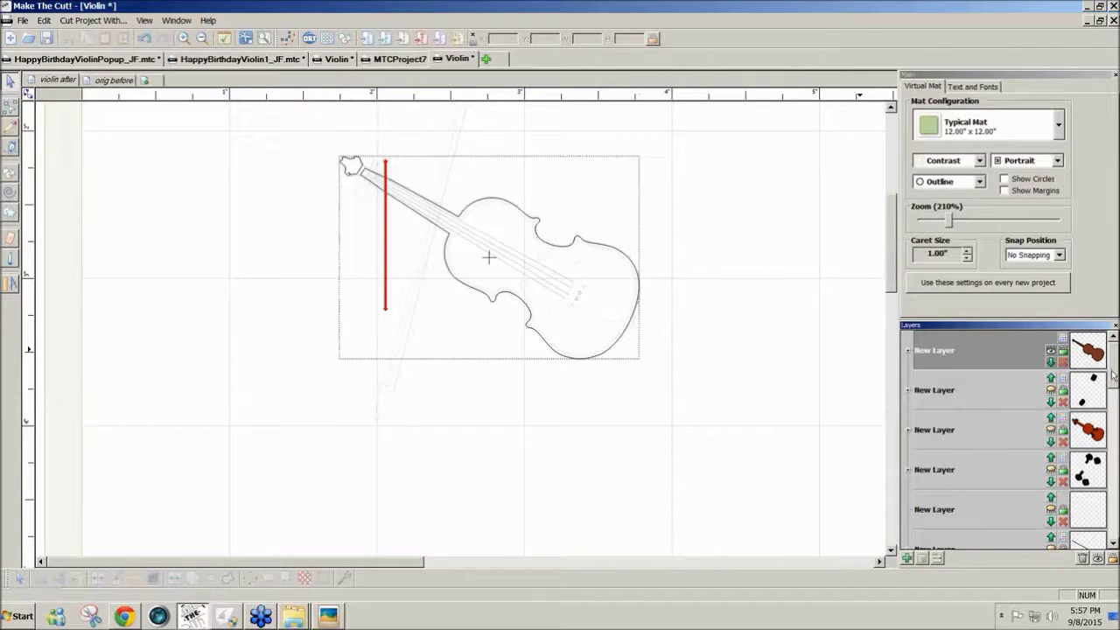
click(1051, 350)
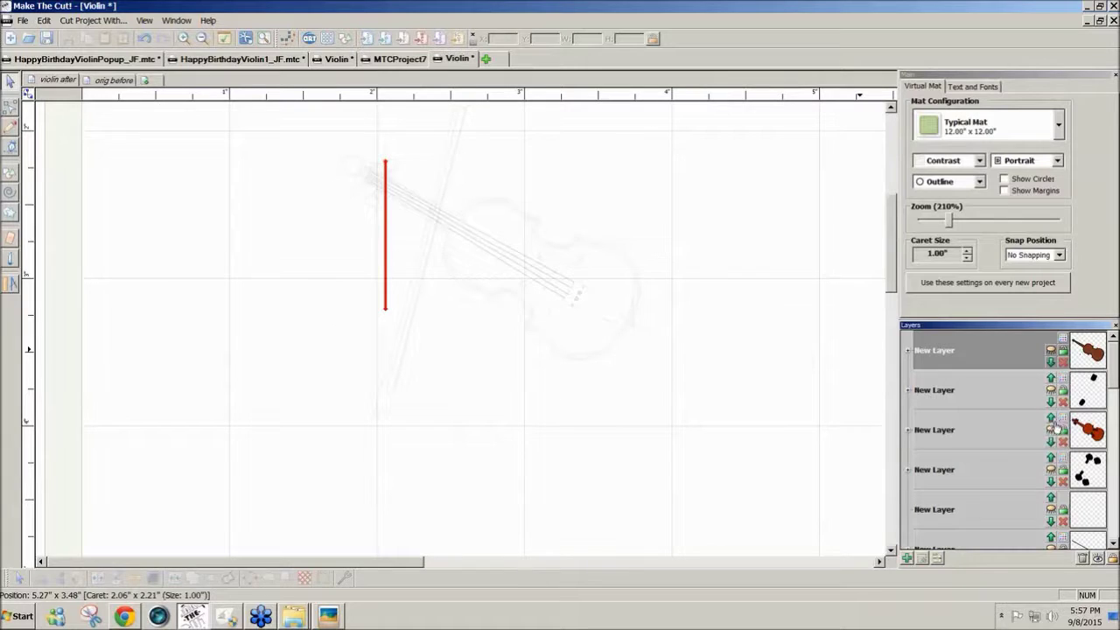
drag(1113, 381, 1116, 347)
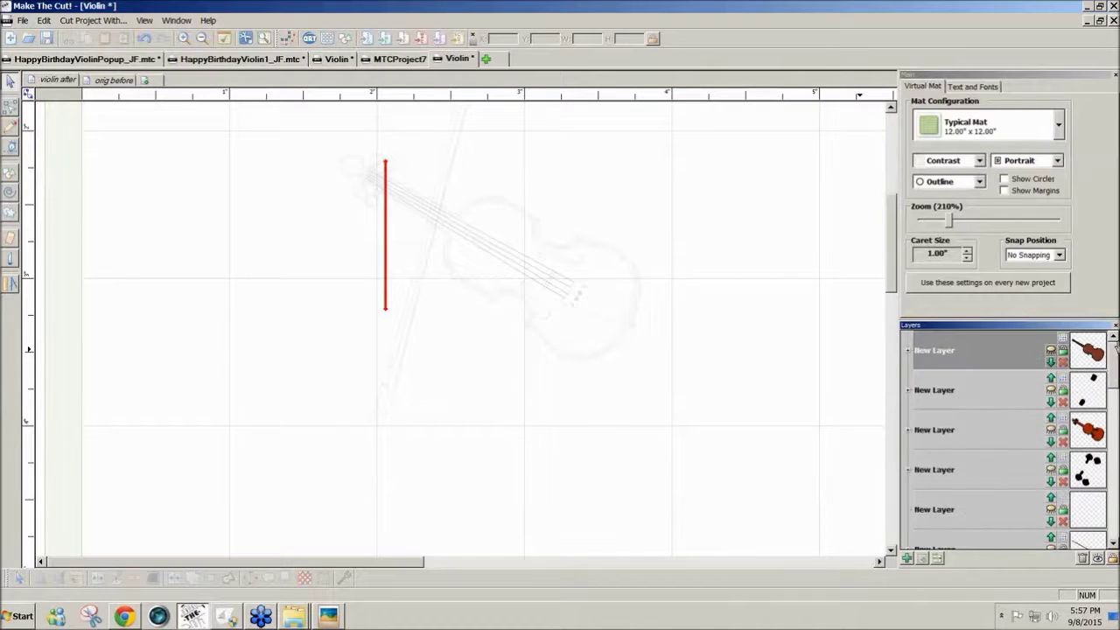
click(1051, 351)
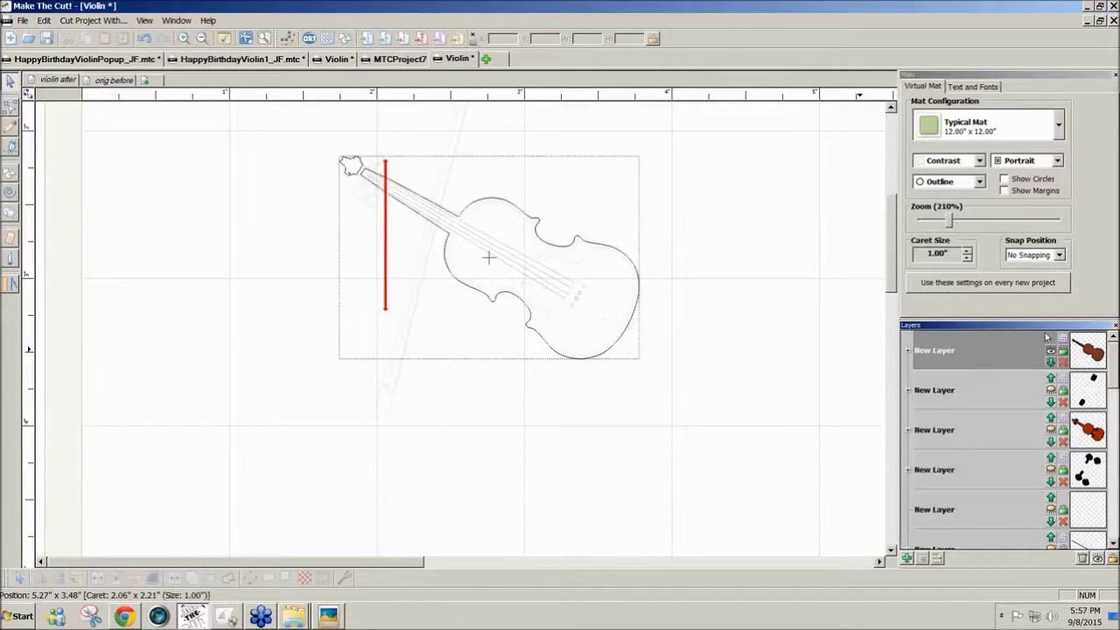
click(1051, 432)
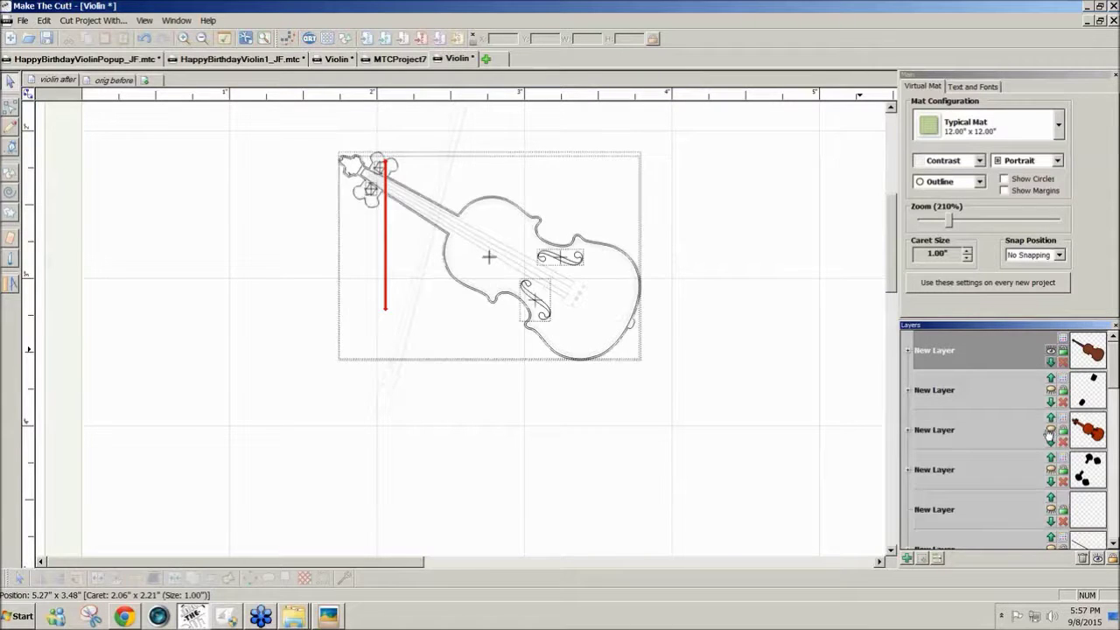
Join all pieces of the rust-red violin into one shape and copy it.
drag(732, 422, 313, 142)
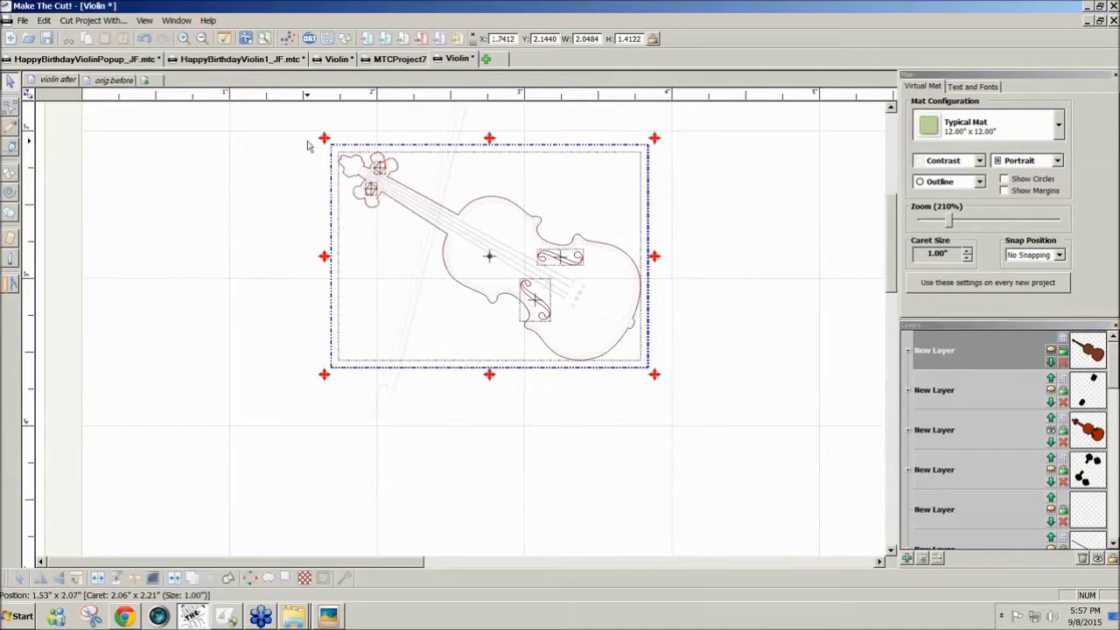
click(174, 578)
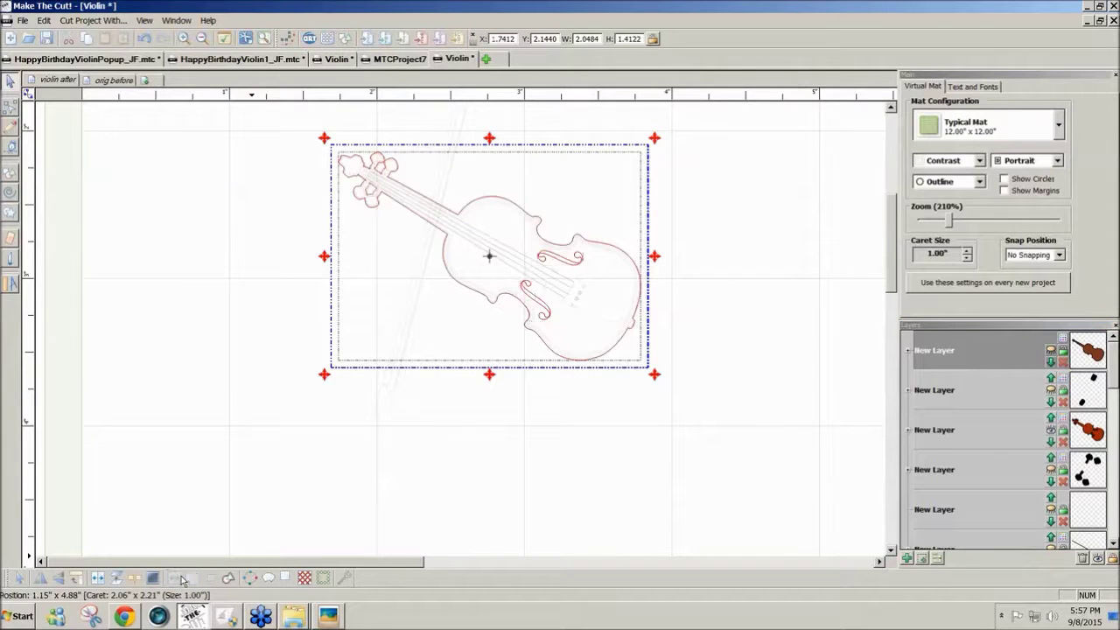
click(592, 440)
drag(682, 408, 192, 114)
Switch to Popup Card Studio and create a new 90 Degree Open Type project, 5.5 in. wide and 4.25 in. high.
click(226, 620)
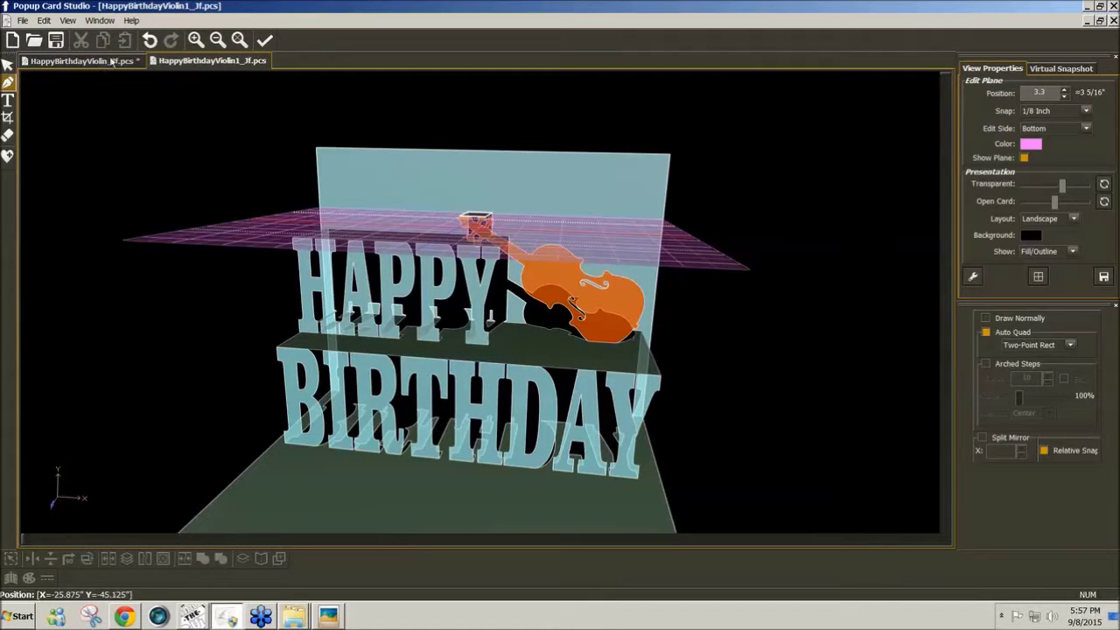
click(24, 20)
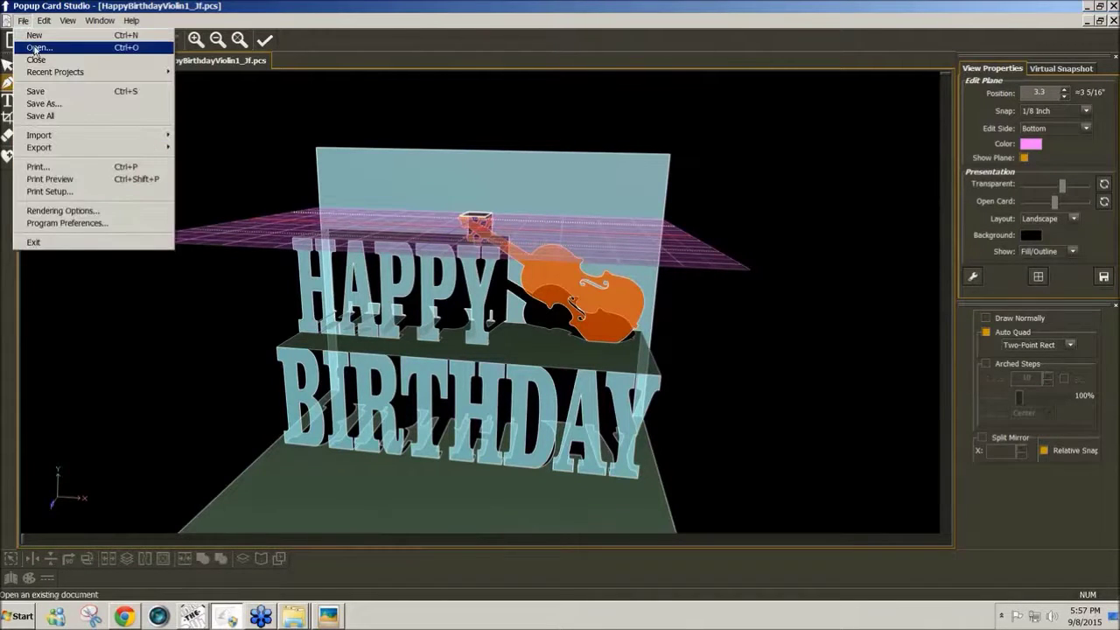
click(35, 35)
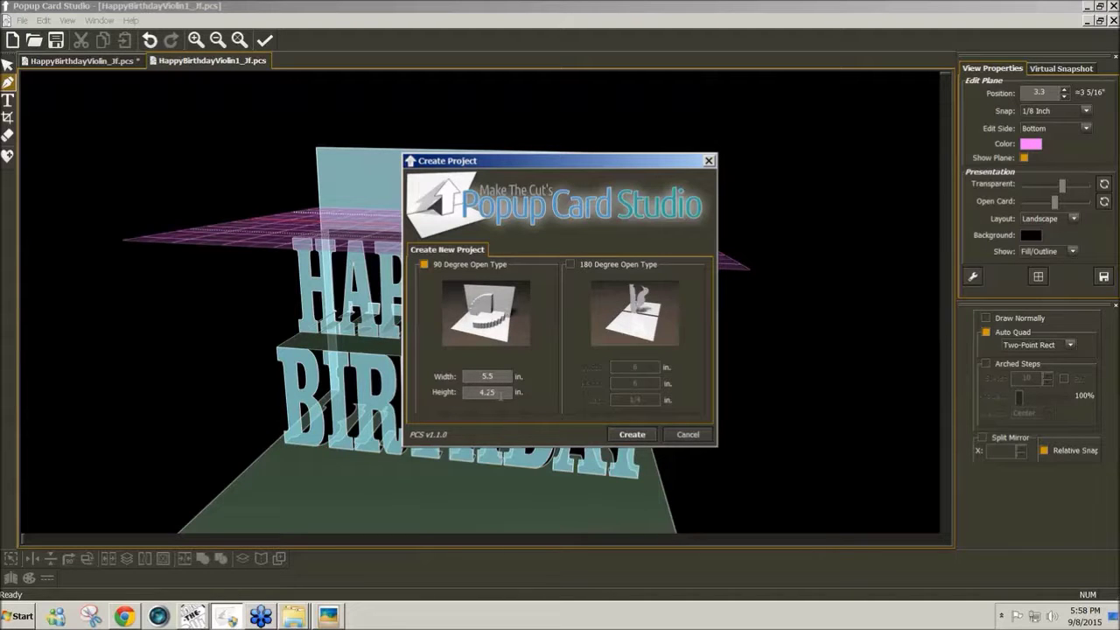
click(631, 435)
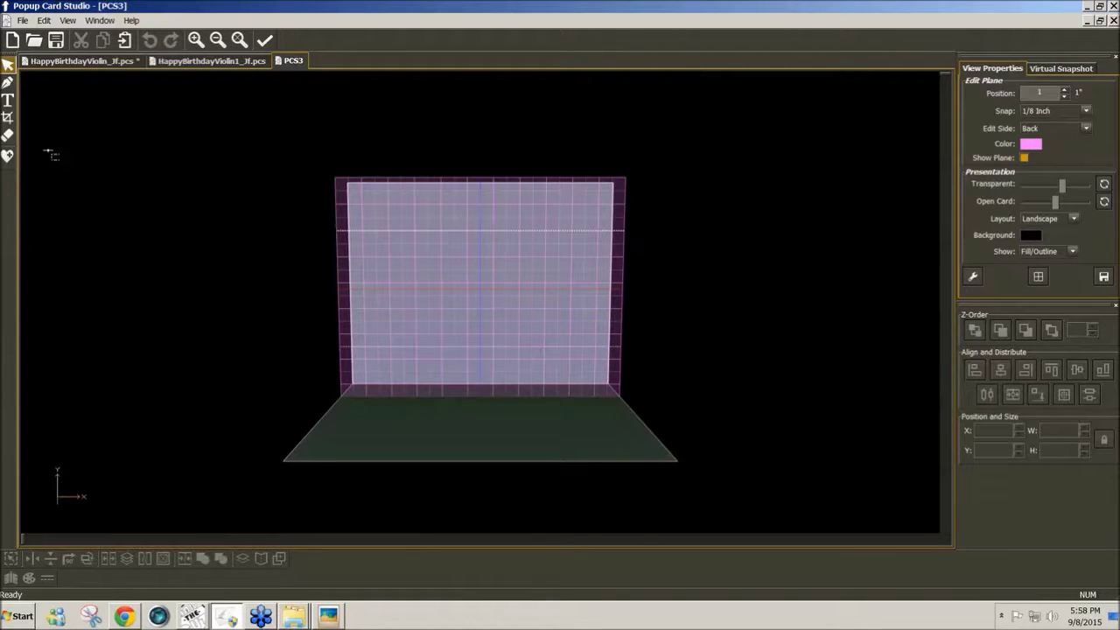
Set the edit plane position to 0.75 inch in front of the card back.
click(1040, 92)
text(.)
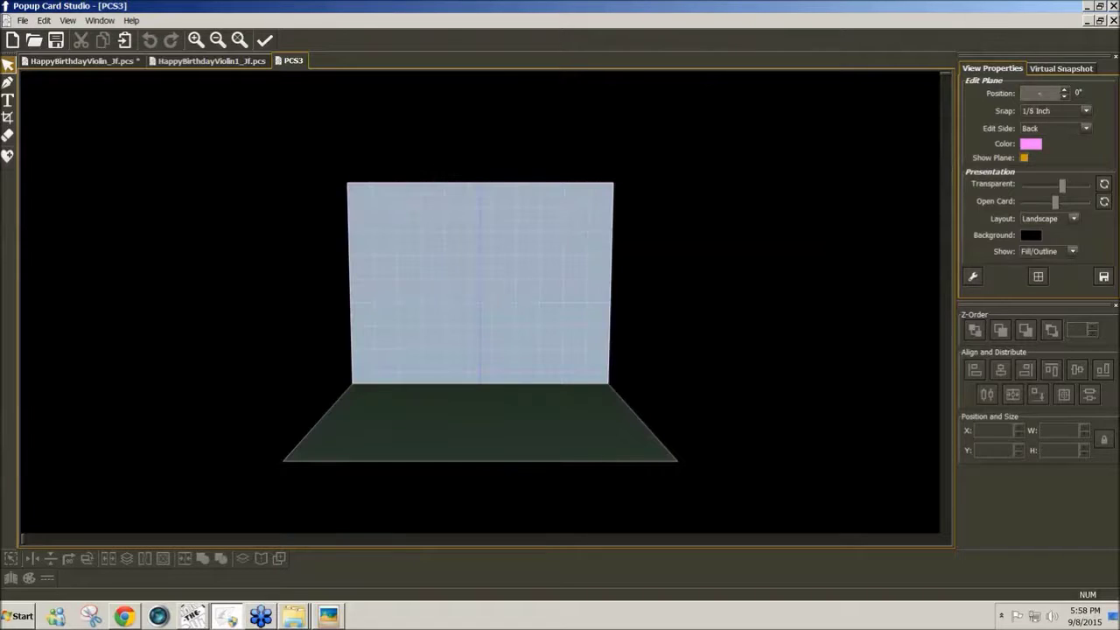
text(75)
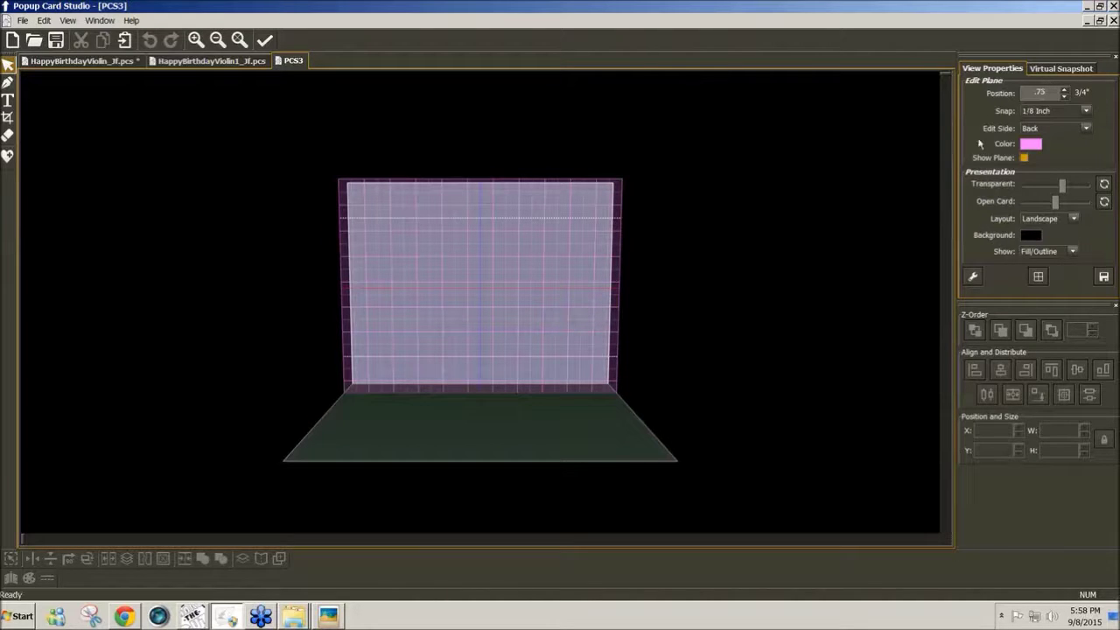
drag(511, 250, 505, 315)
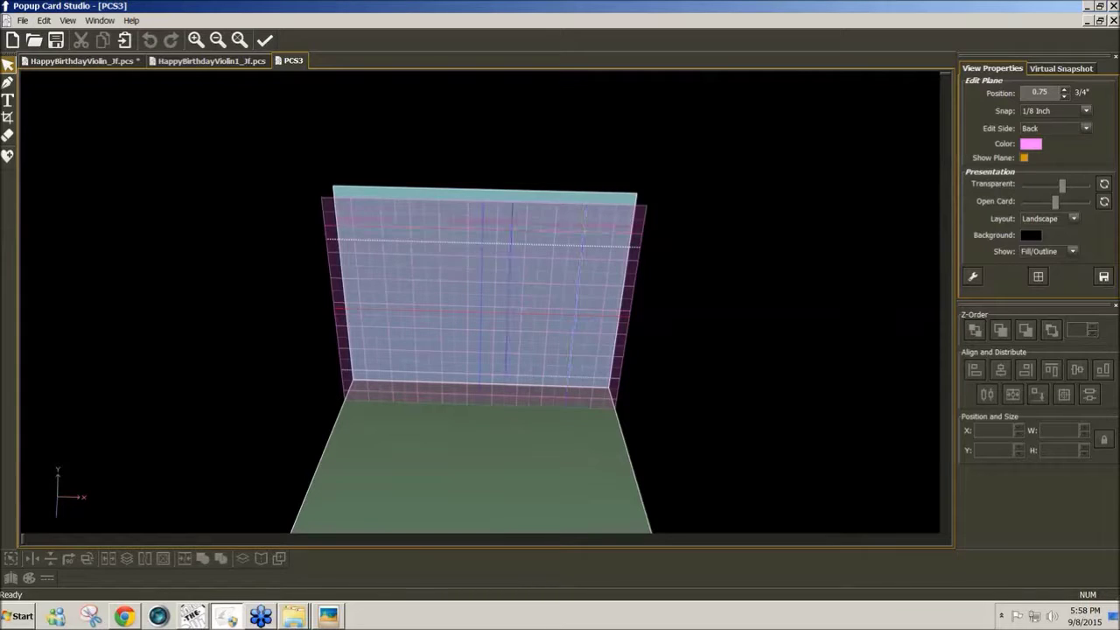
Paste the copied violin onto the edit plane and move it off the card to the right, around X 5.99995, Y 0.999834.
click(49, 23)
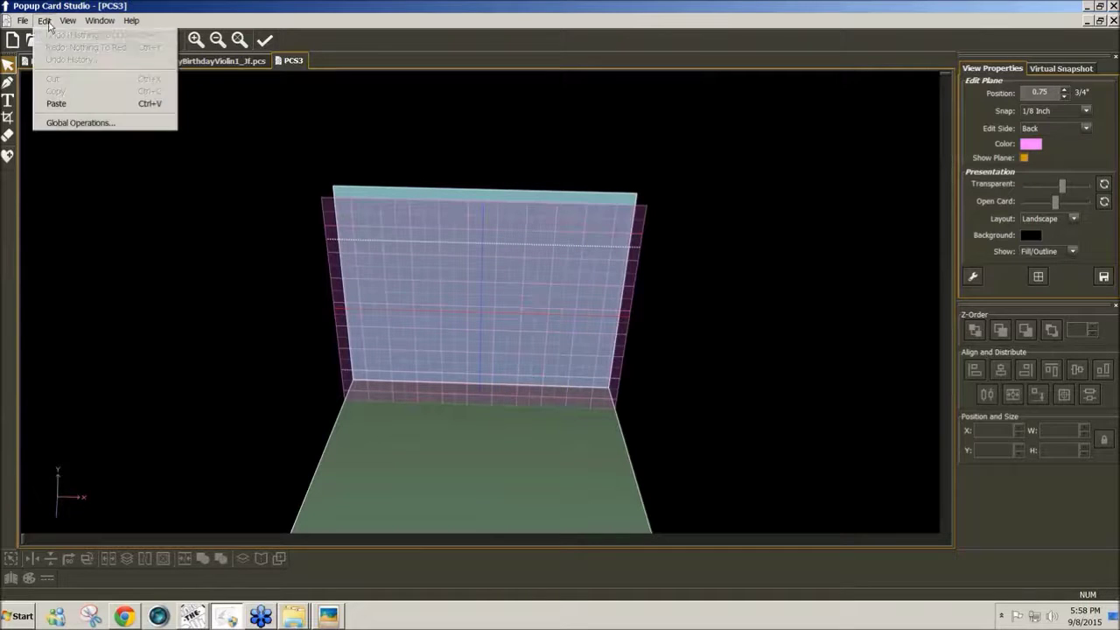
click(55, 100)
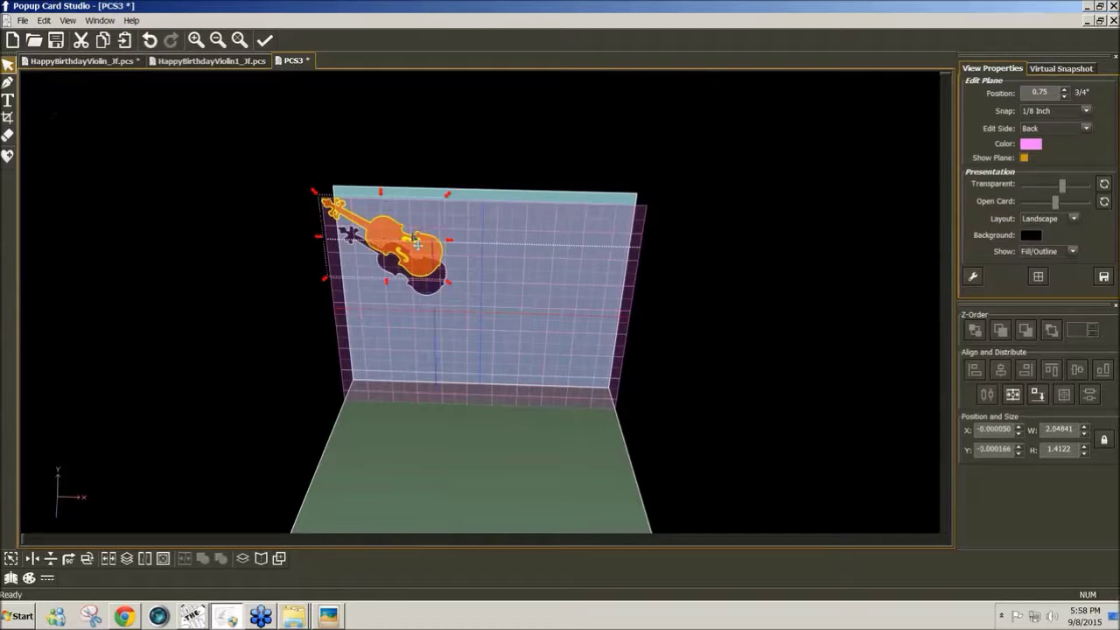
drag(401, 252, 735, 315)
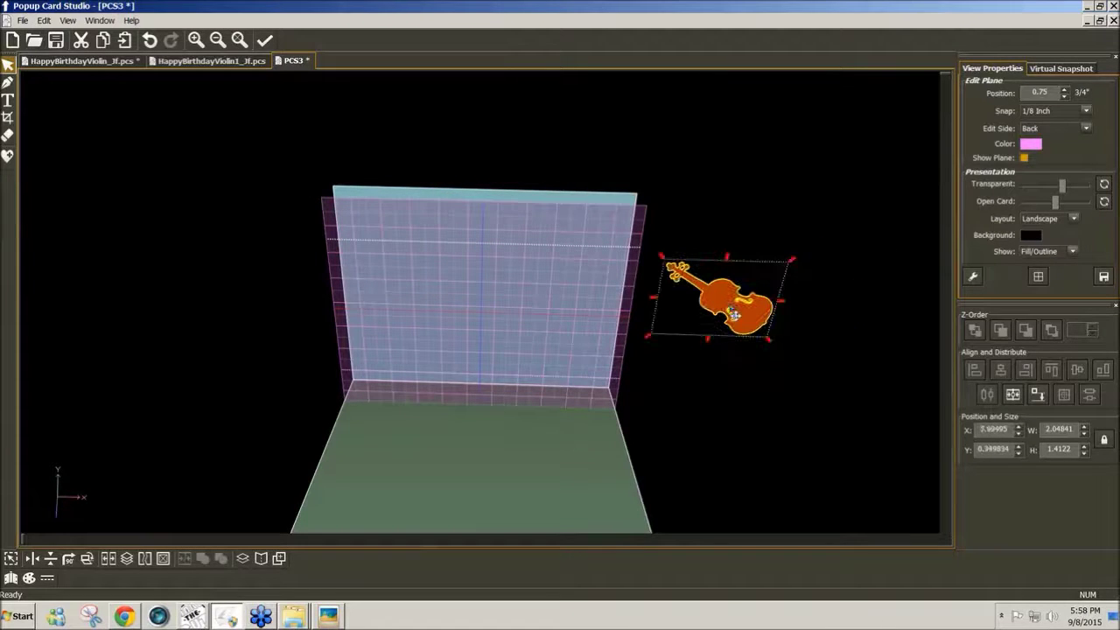
drag(495, 271, 493, 261)
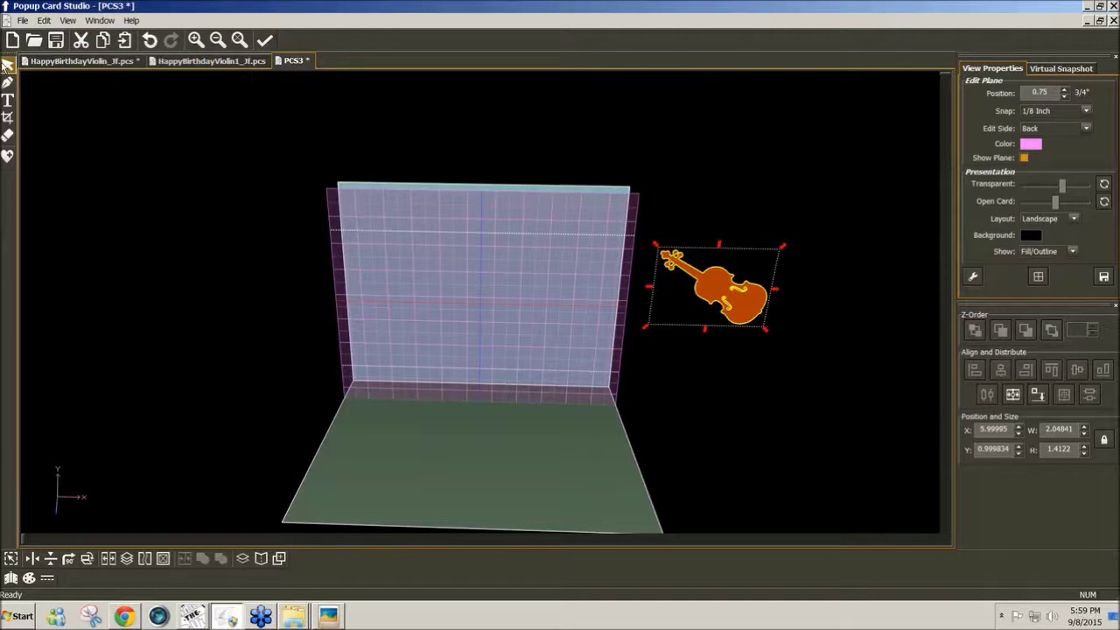
Set the edit plane position to 2 inches in front of the card back.
double_click(1019, 95)
text(2)
key(Return)
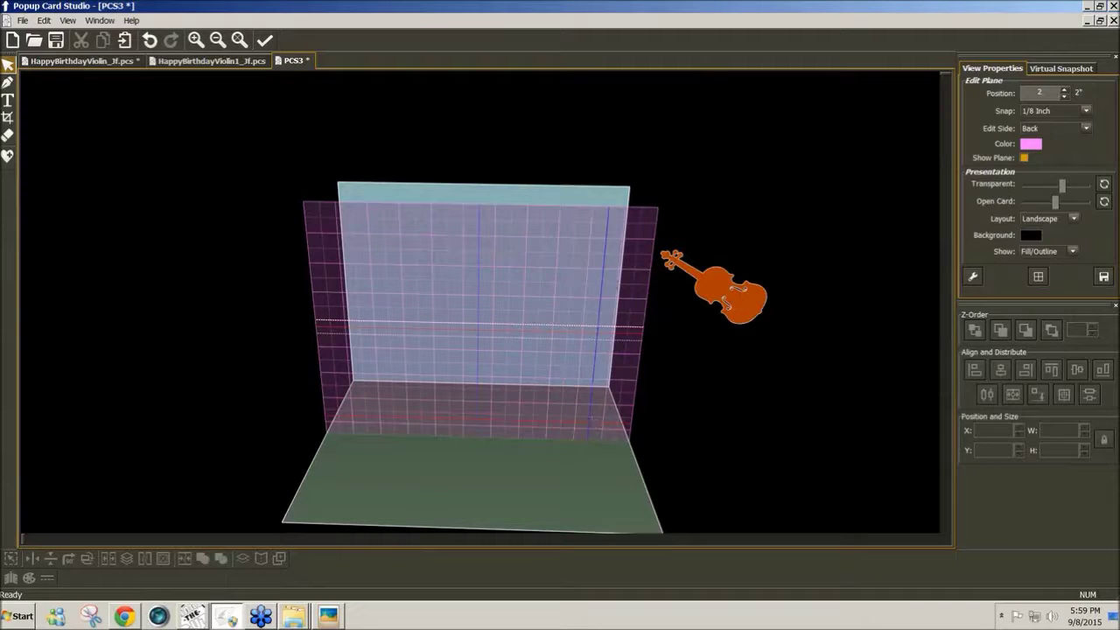
Add the uppercase text BIRTHDAY to the edit plane in the Clarendon Blk font at 5/8 Inch size.
click(8, 100)
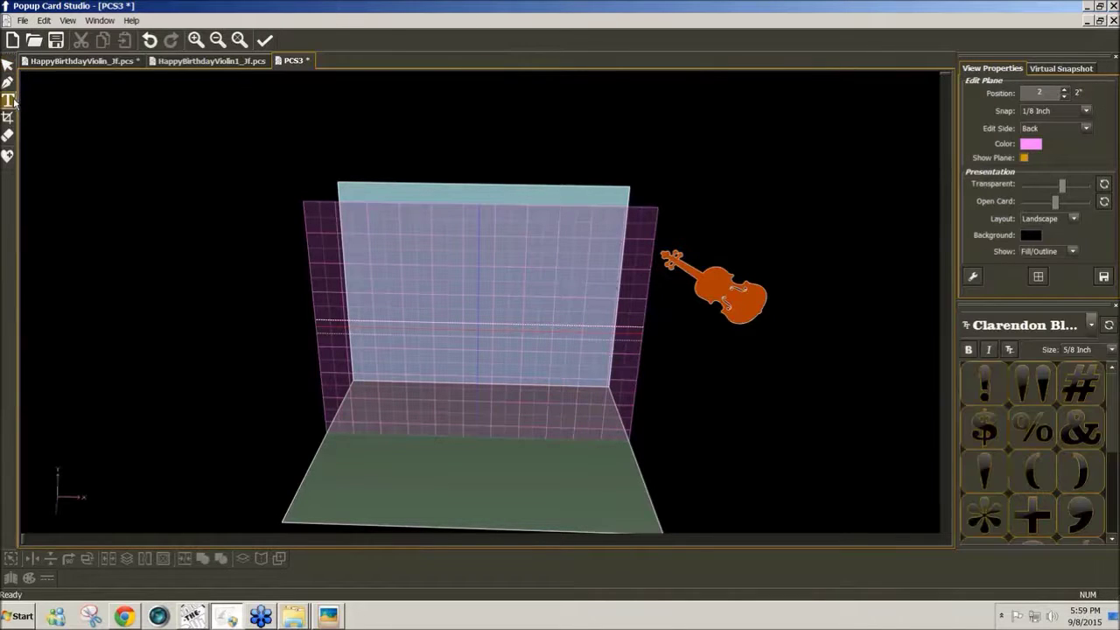
click(1091, 326)
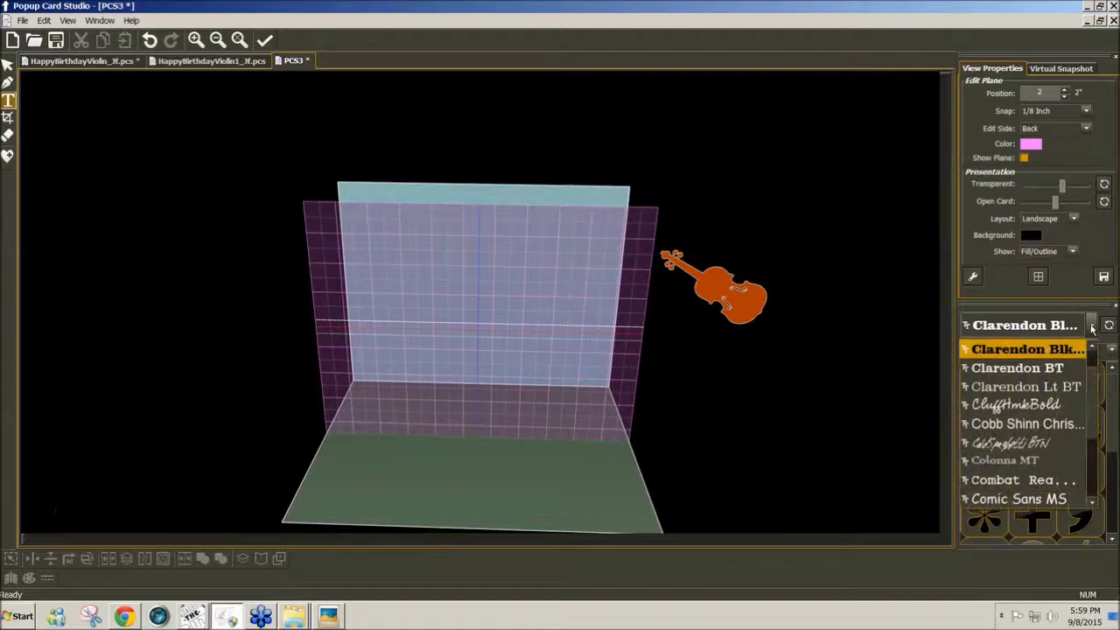
click(1044, 327)
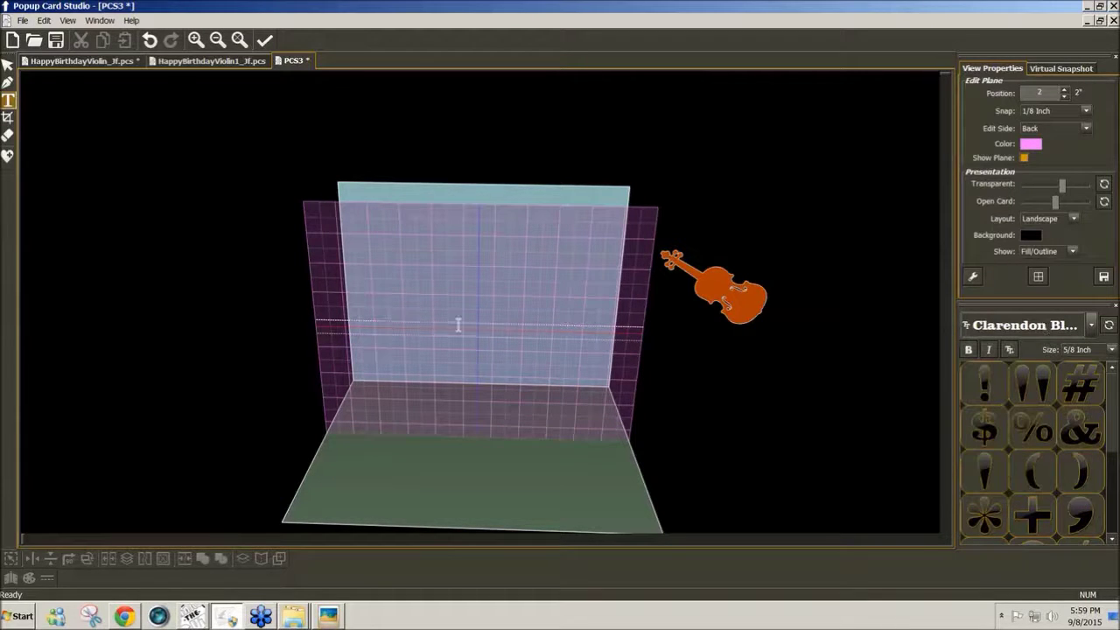
click(392, 371)
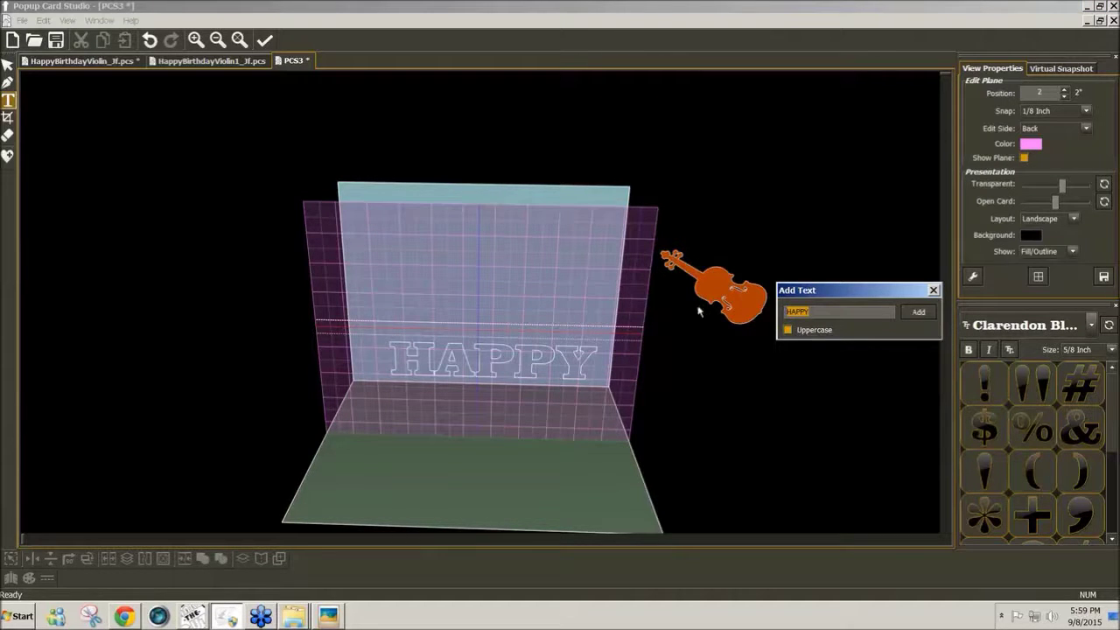
text(BIRTHDAY)
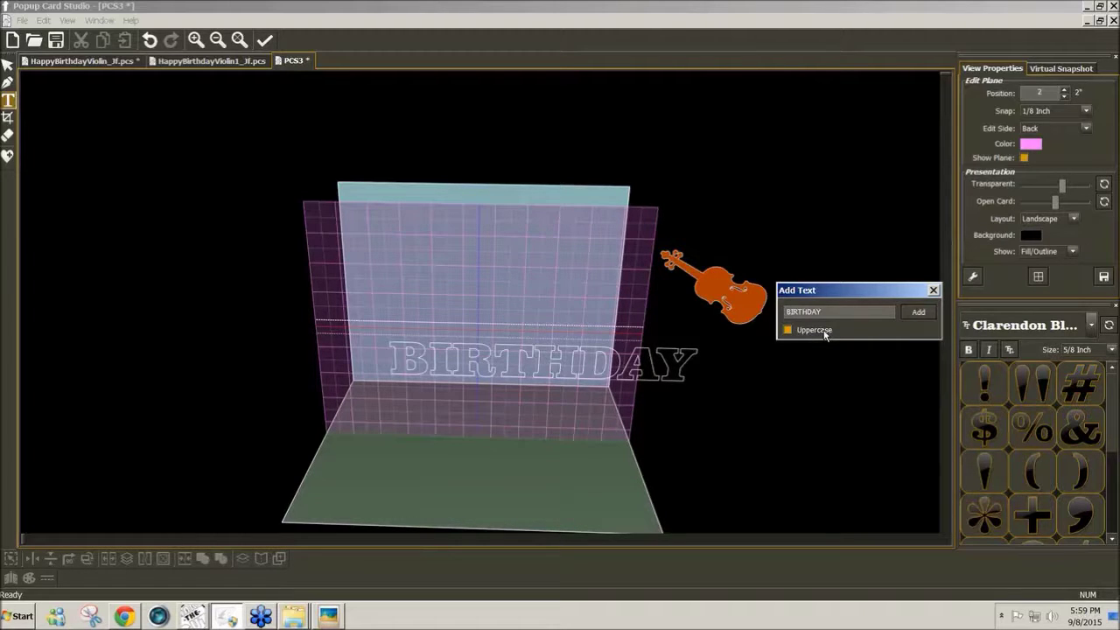
click(919, 313)
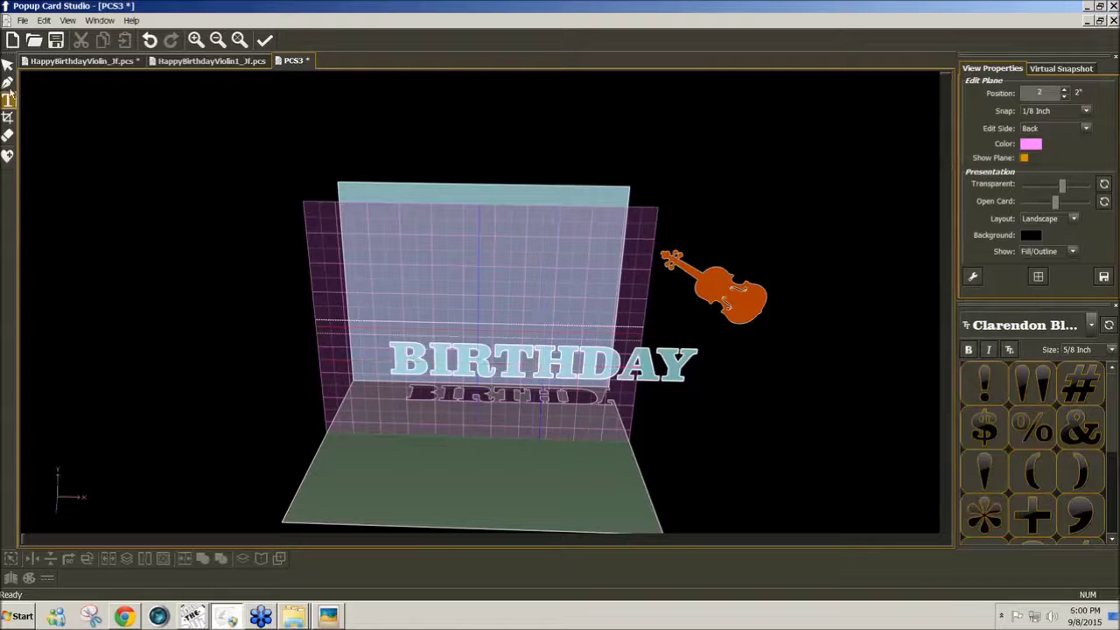
Select the BIRTHDAY text and move it to about X 0.5, Y 2.75 on the edit plane.
click(7, 66)
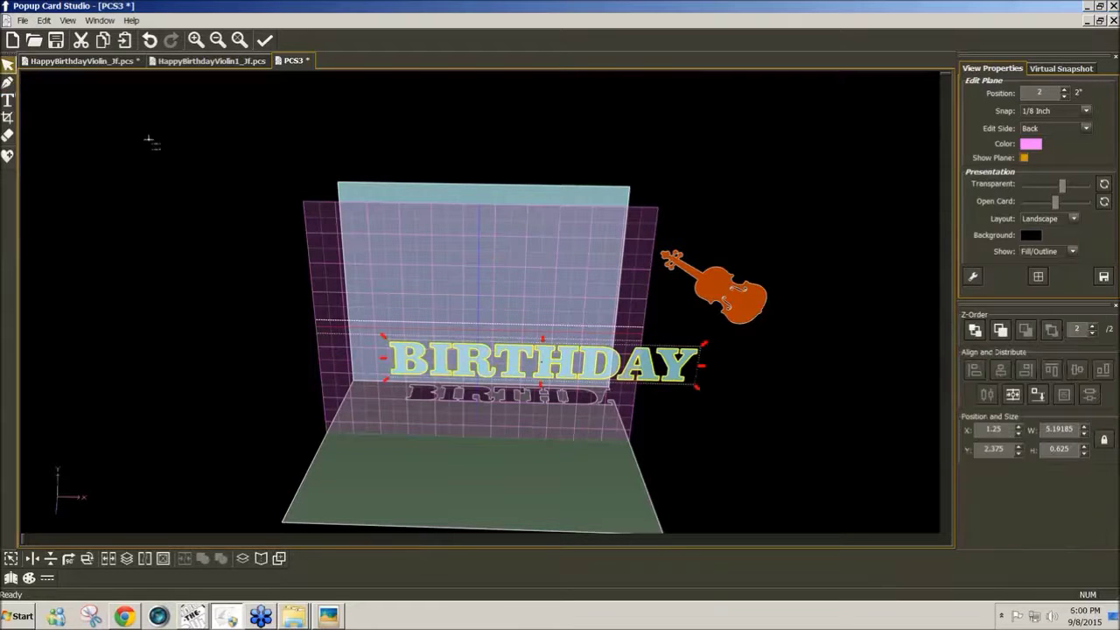
drag(515, 354, 474, 375)
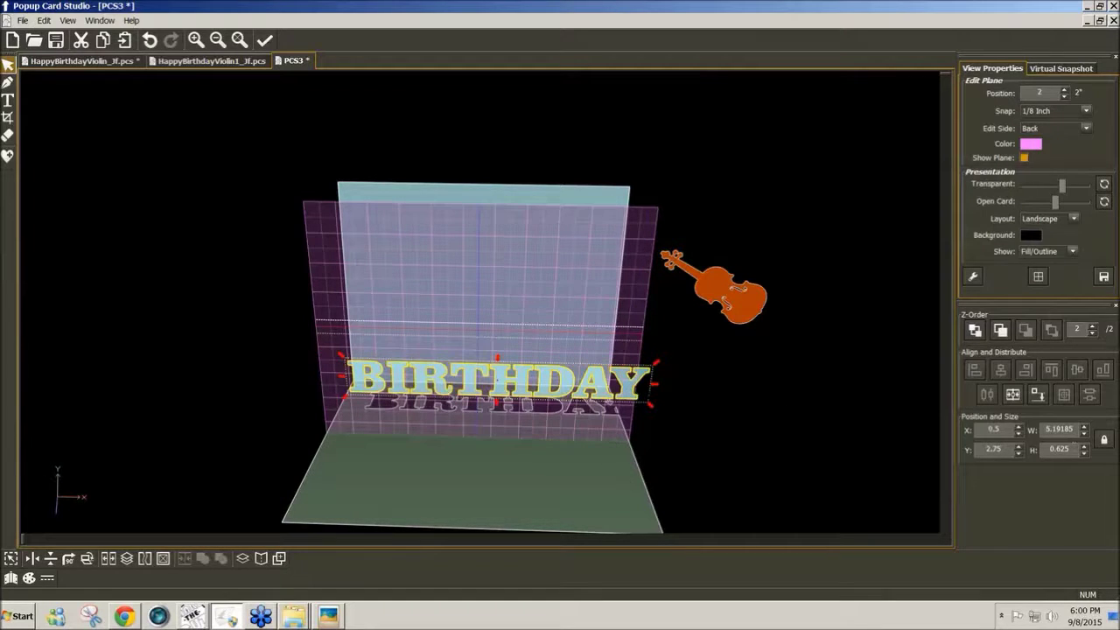
Try to set the BIRTHDAY text's height to 1.5 with its proportions locked, and undo the resize.
click(1060, 449)
text(1.5)
key(Return)
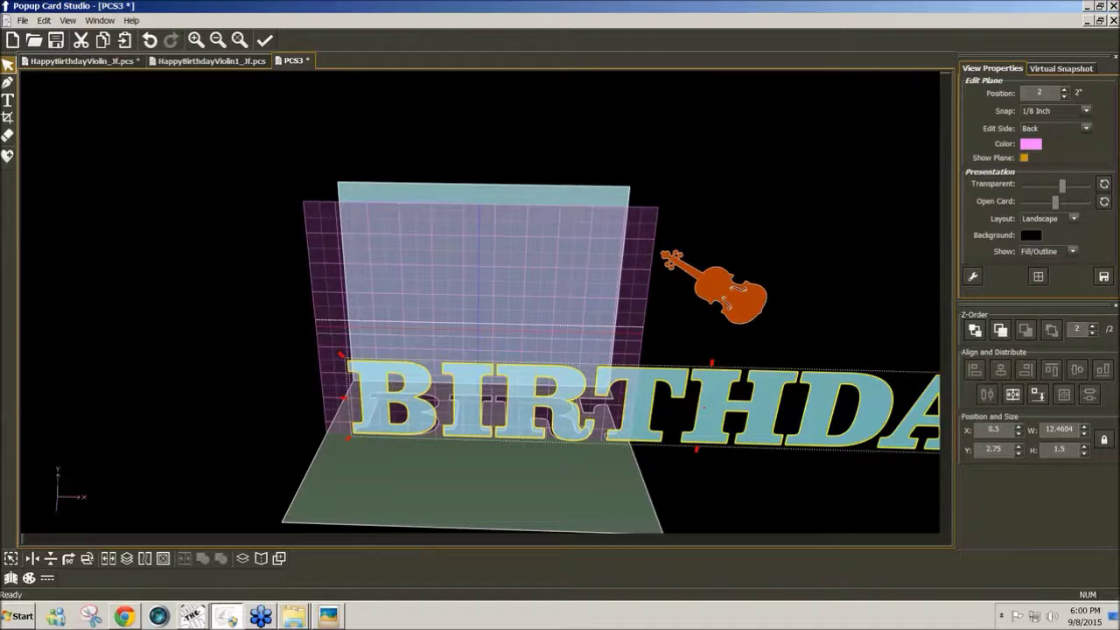
key(ctrl+z)
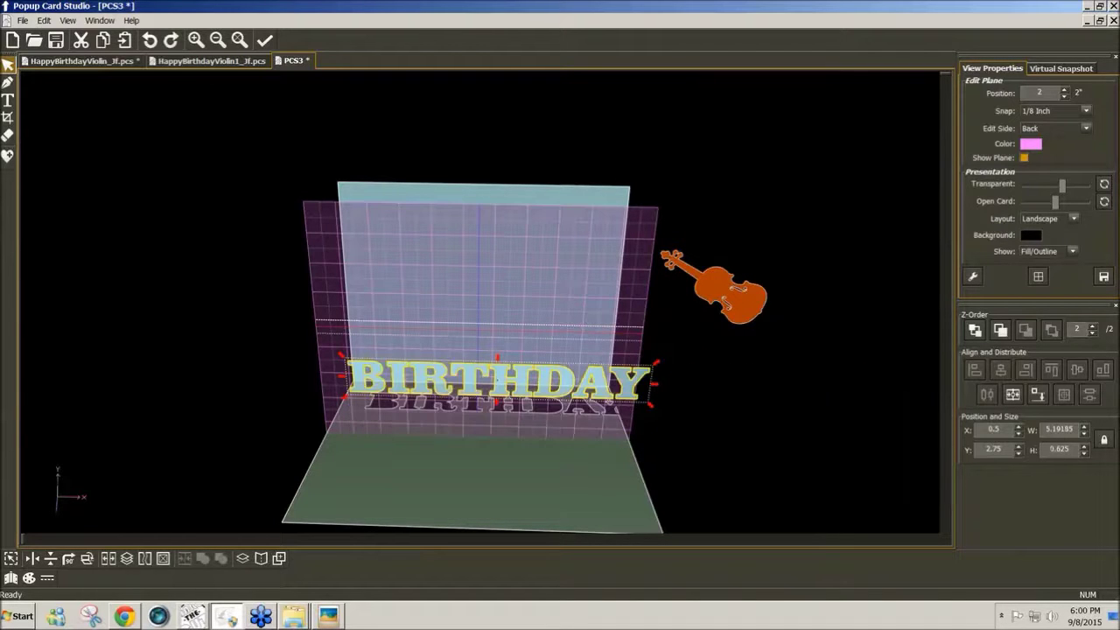
Unlock the BIRTHDAY text's proportions, set only its height to 1.5, and move it to about X 0.25, Y 2.25.
click(1103, 440)
double_click(1059, 448)
text(1.5)
key(Return)
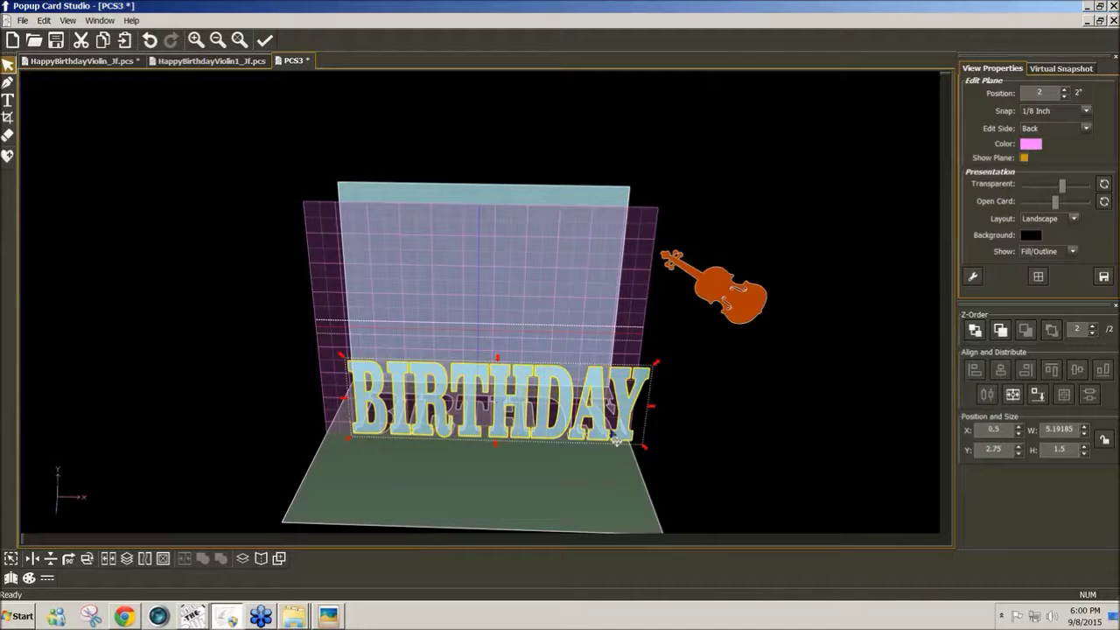
drag(526, 442, 512, 417)
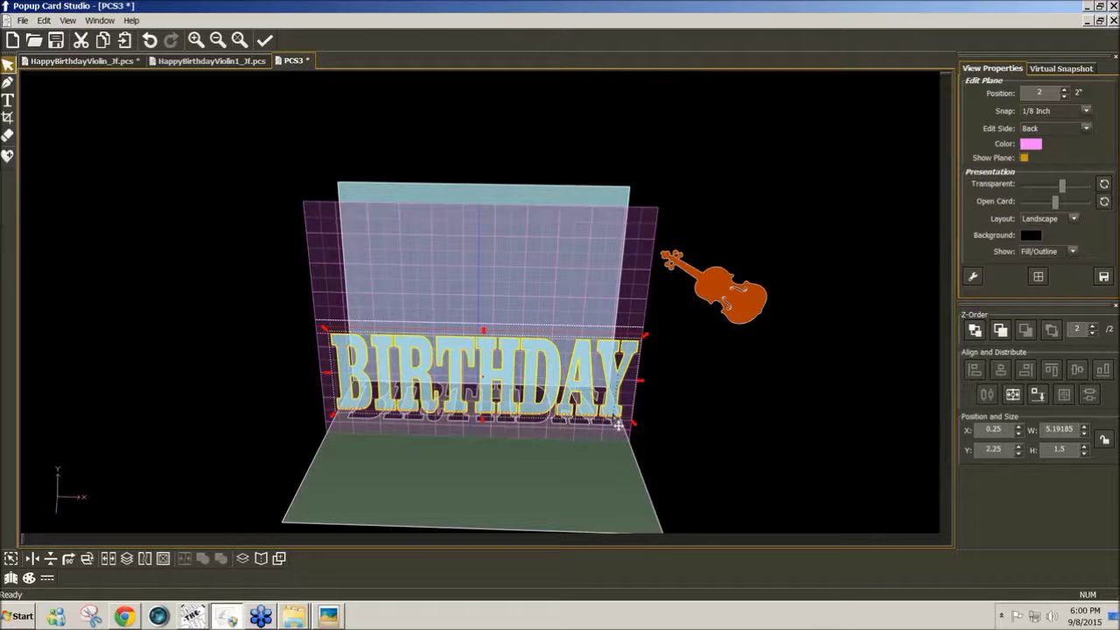
Set the snap to 1/128 Inch and crop the uneven edges off BIRTHDAY with an inclusive rectangle, to a height of about 1.4375.
click(7, 116)
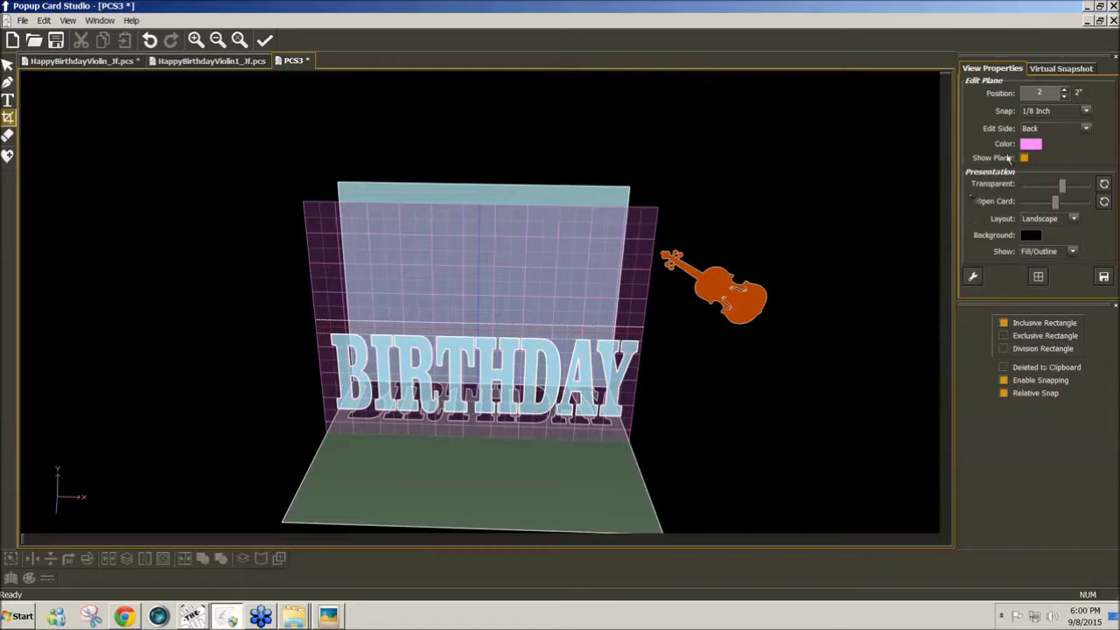
click(1086, 111)
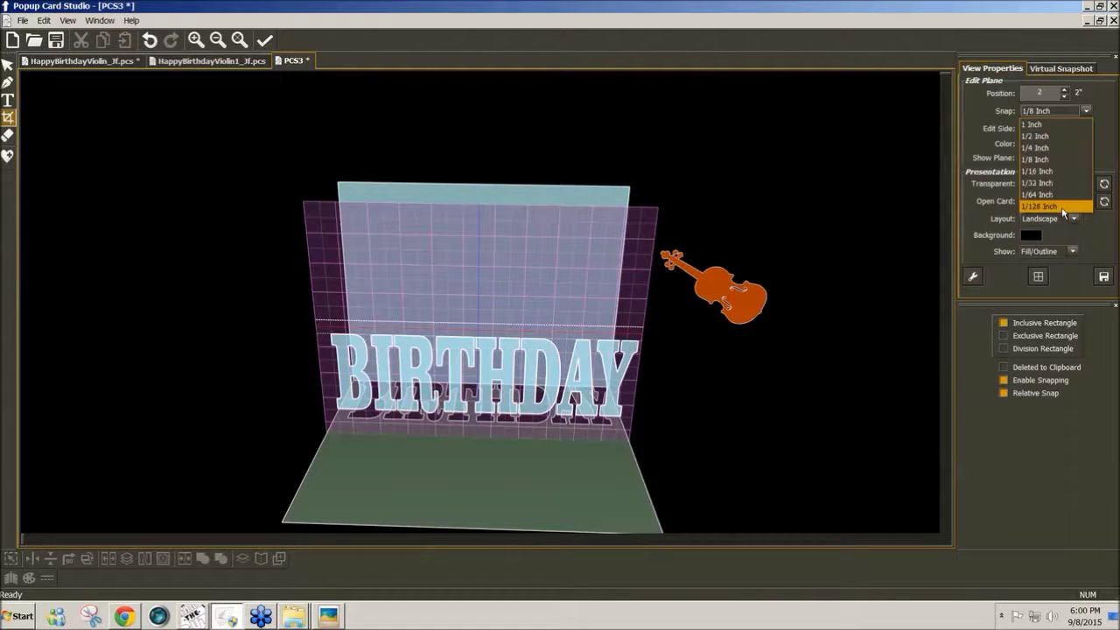
click(1064, 210)
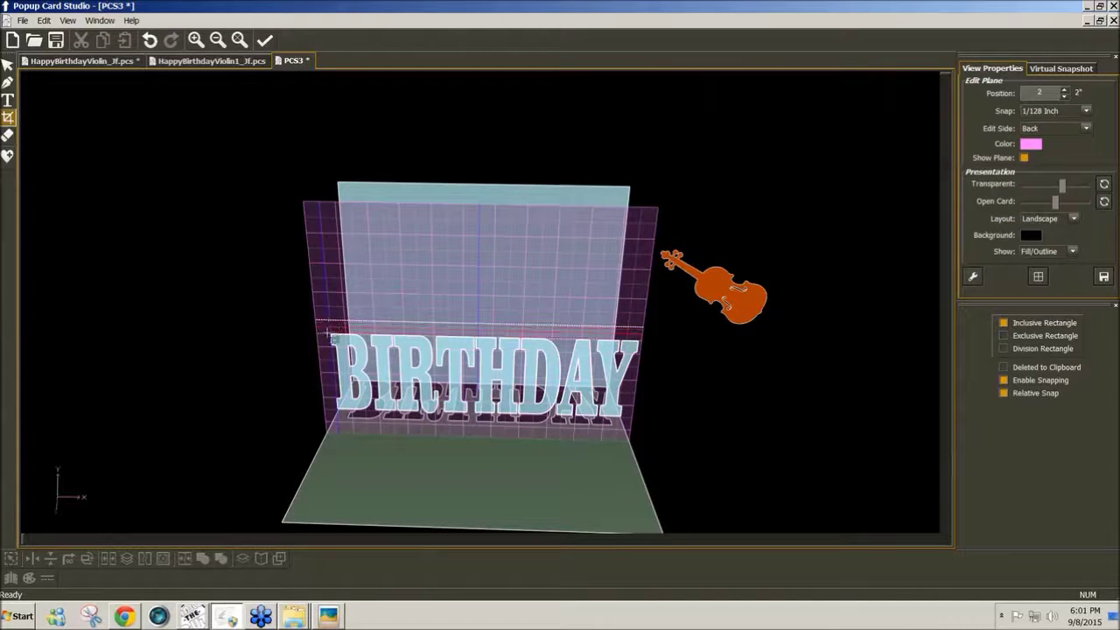
mouse_move(326, 335)
mouse_down()
mouse_move(649, 355)
mouse_move(648, 417)
mouse_up()
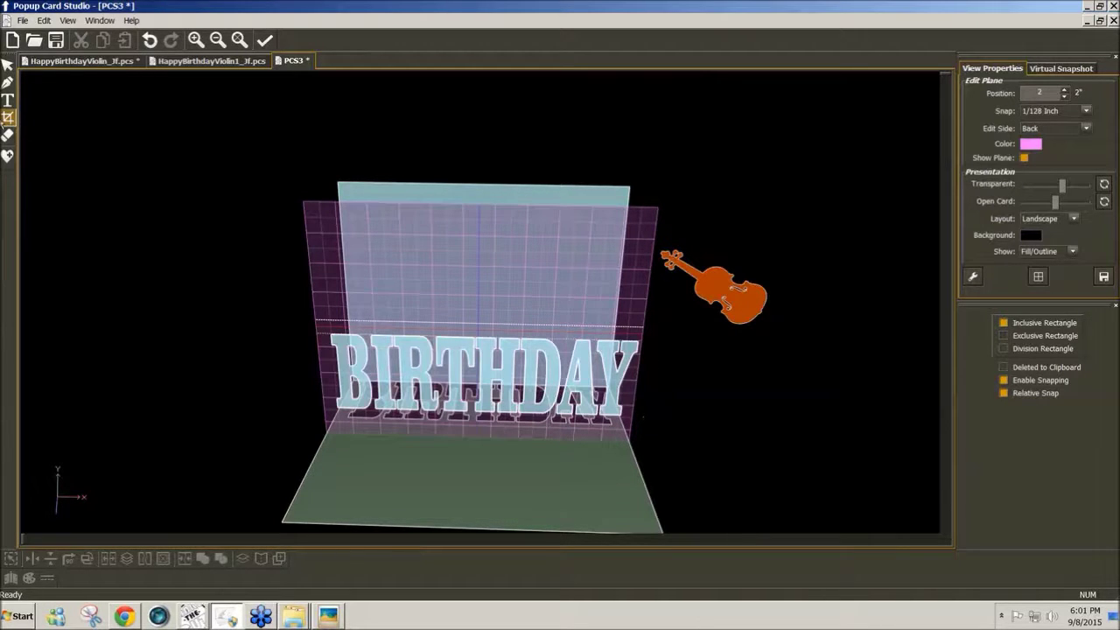
Center the cropped BIRTHDAY text horizontally on the card and drop it onto the card's bottom surface.
click(9, 67)
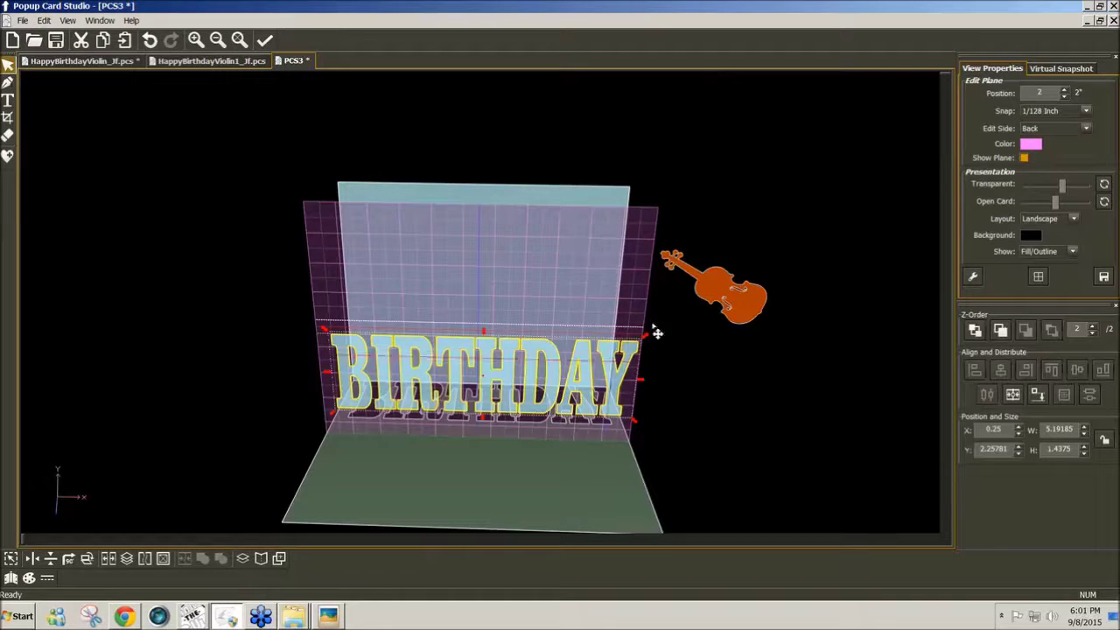
click(1012, 396)
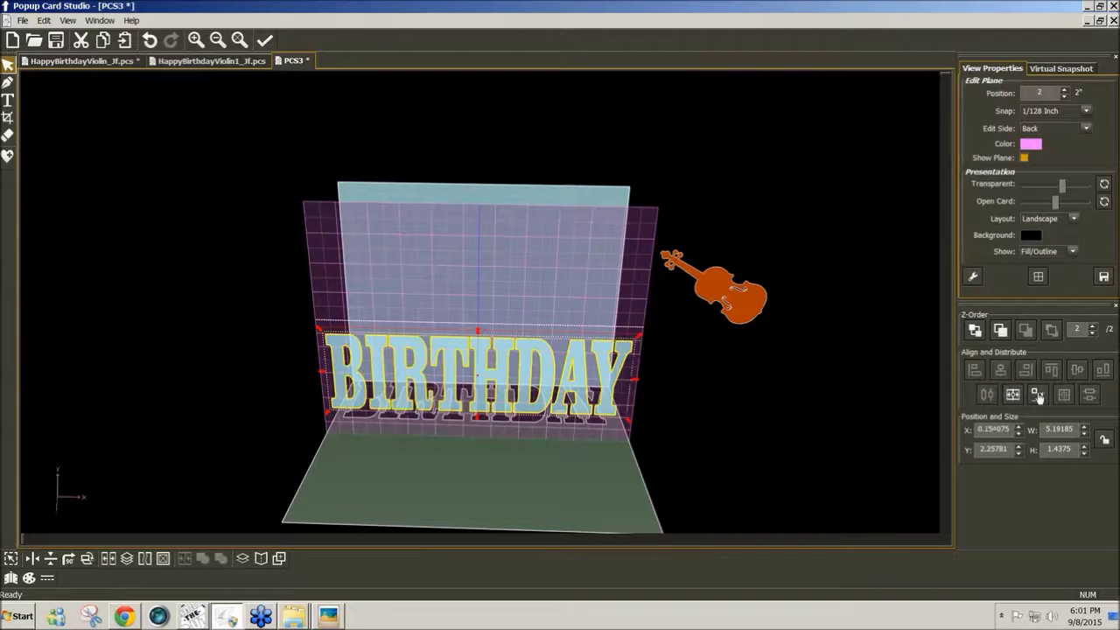
click(1038, 399)
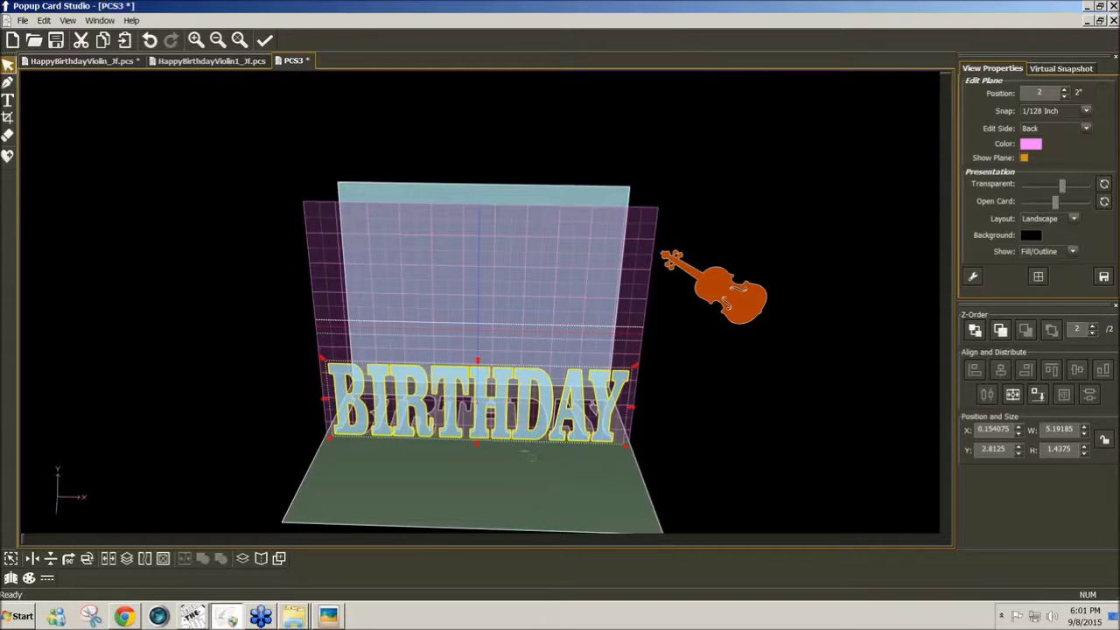
Preview the print layout to check the cut and fold lines of the BIRTHDAY text.
drag(465, 351, 472, 334)
click(23, 20)
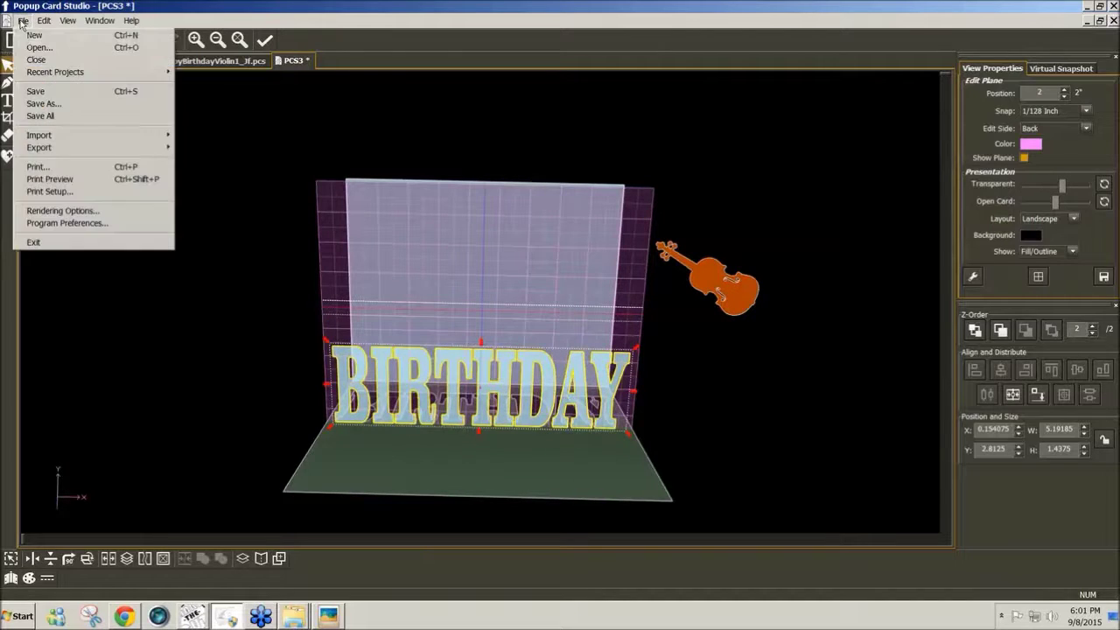
click(68, 179)
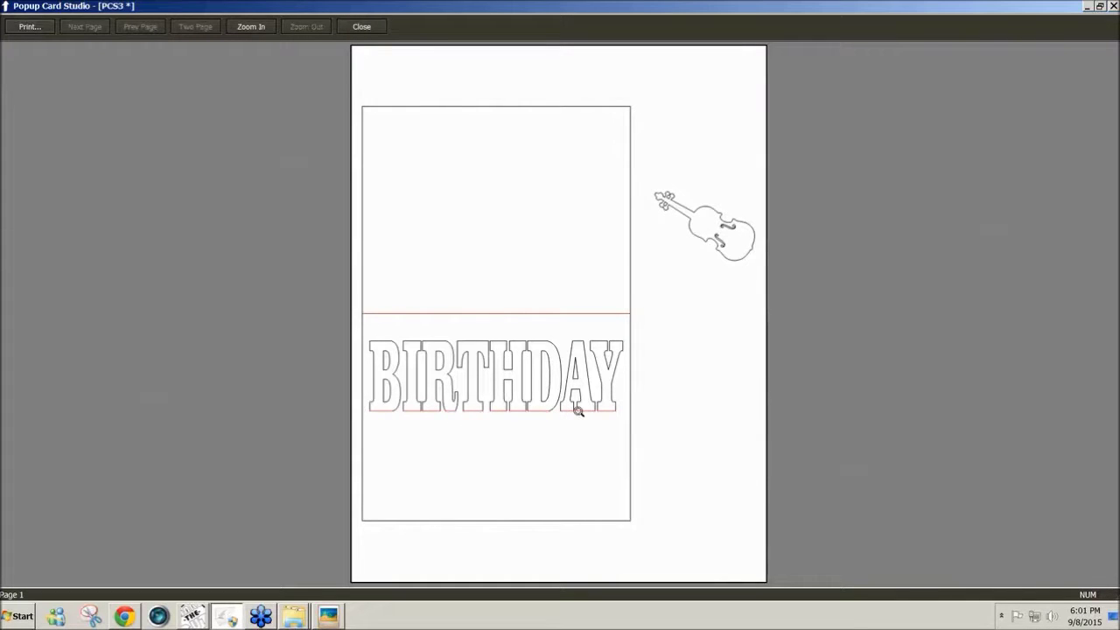
click(365, 28)
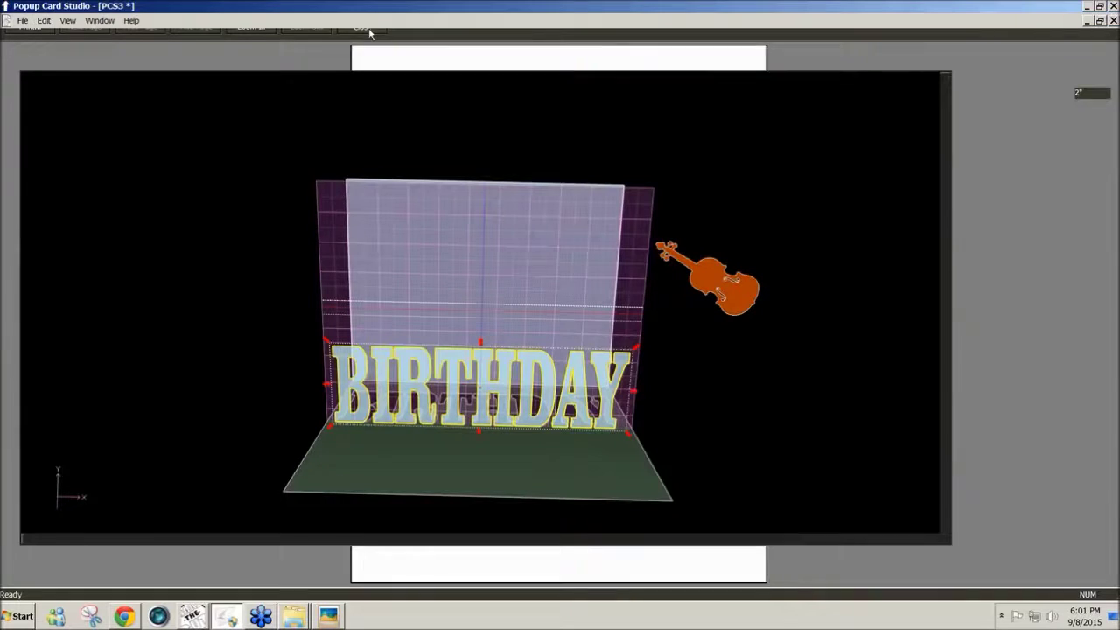
Switch the edit plane to the Bottom side at position 1.4375, level with the top of BIRTHDAY, and set the snap to 1/8 Inch.
drag(590, 474, 605, 482)
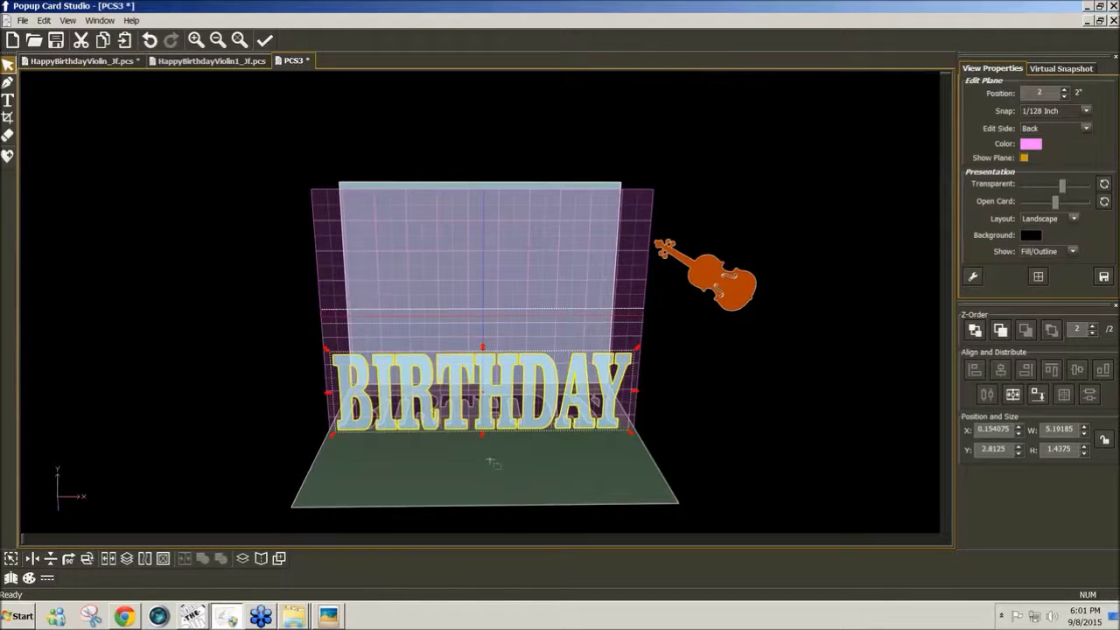
drag(488, 466, 490, 472)
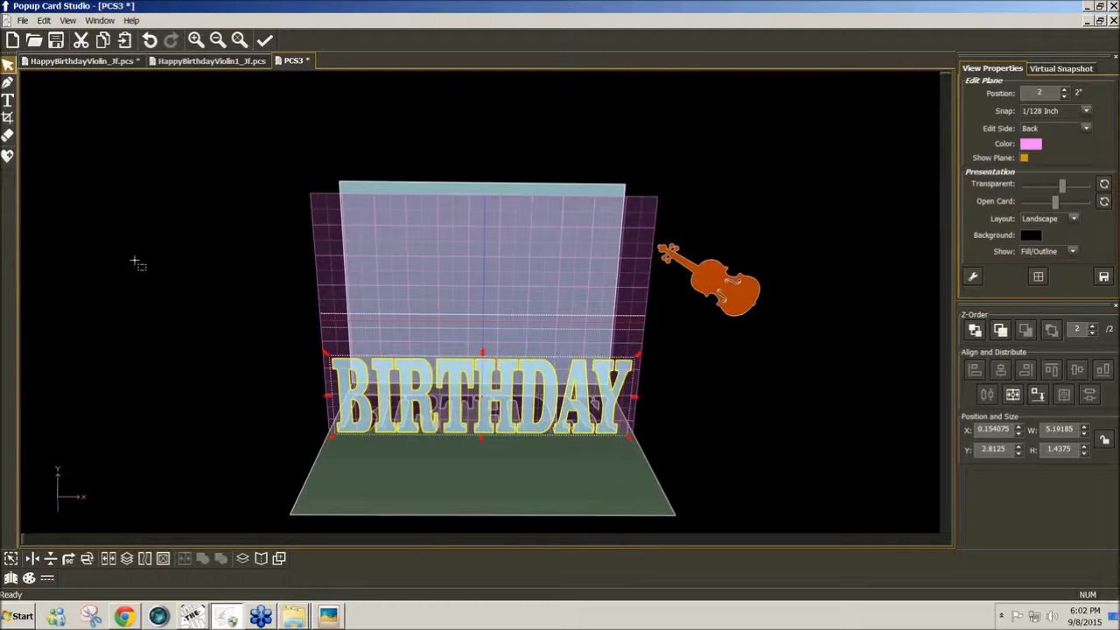
click(138, 263)
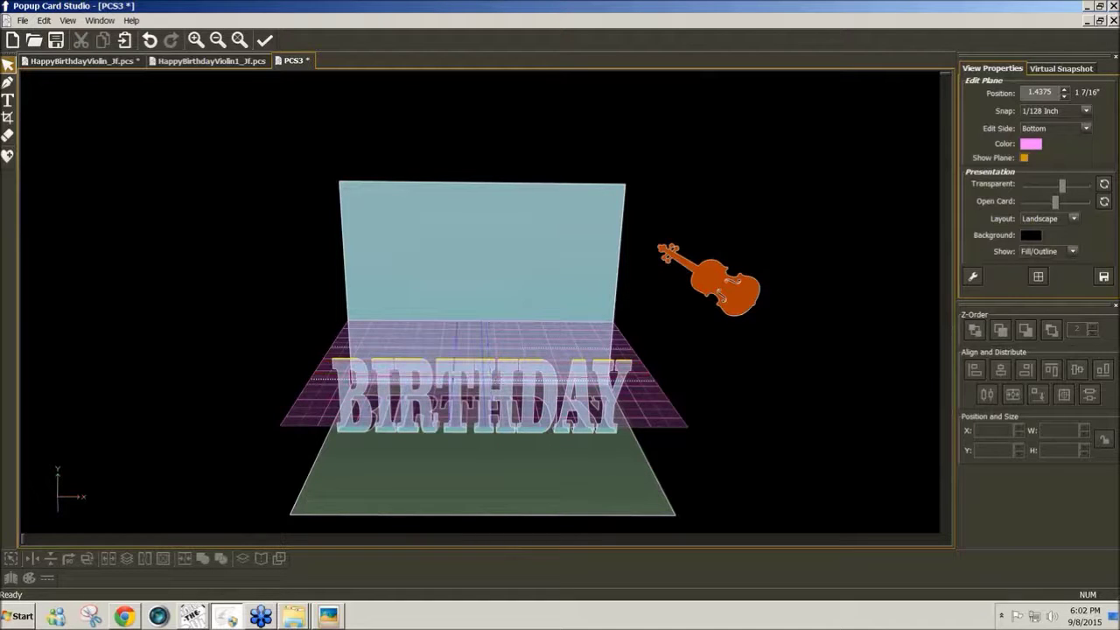
click(1085, 112)
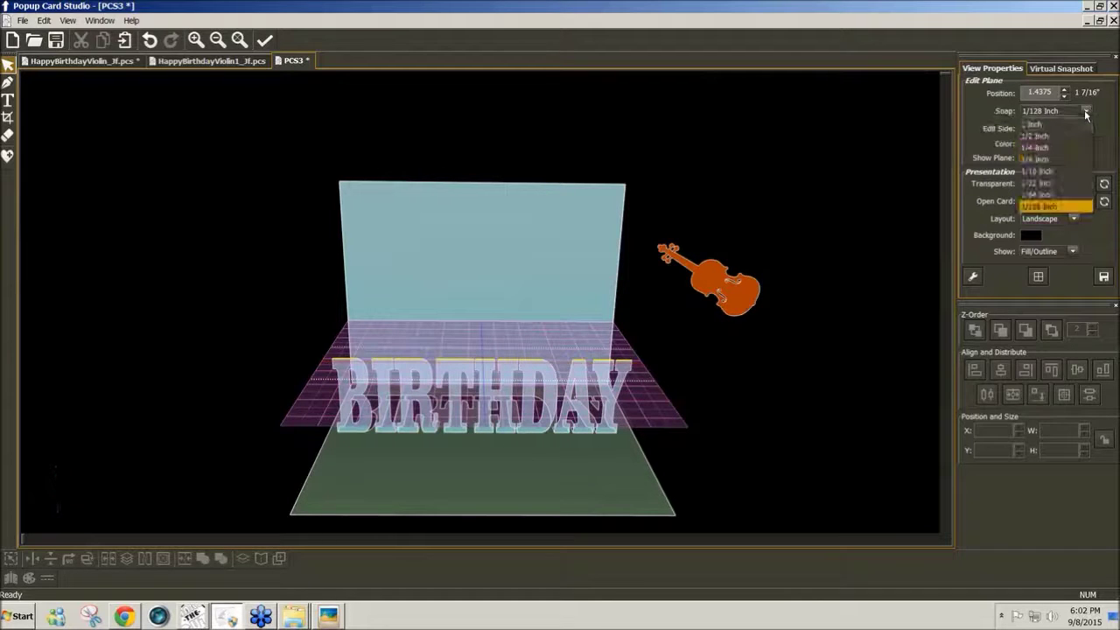
click(1048, 160)
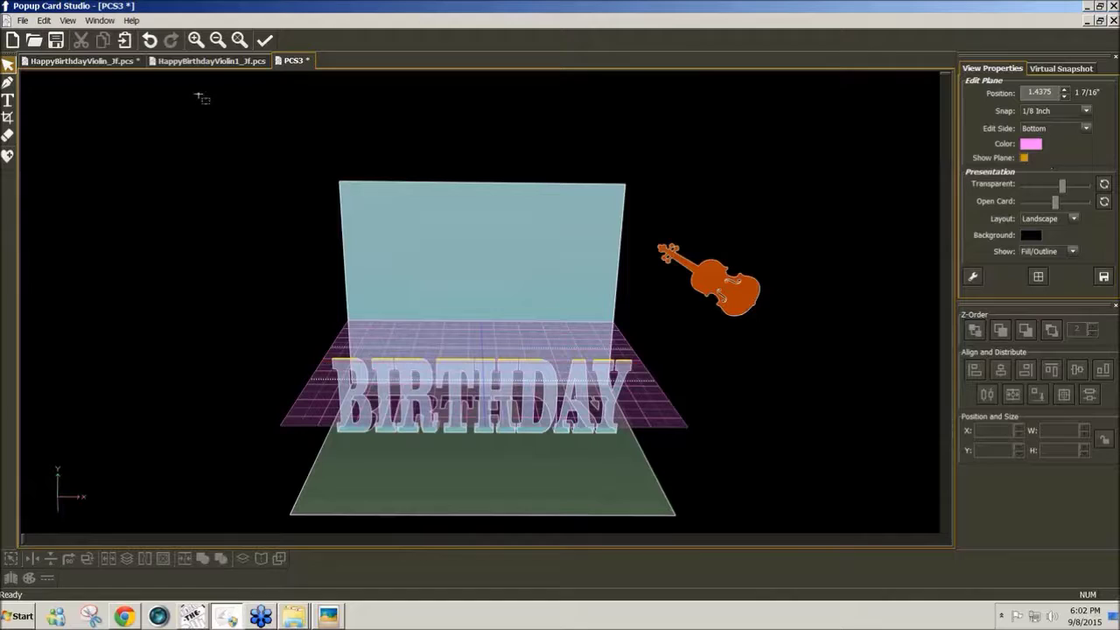
Draw an Auto Quad Two-Point Rect from the top front corner of BIRTHDAY to the card back, spanning the word's width.
click(8, 82)
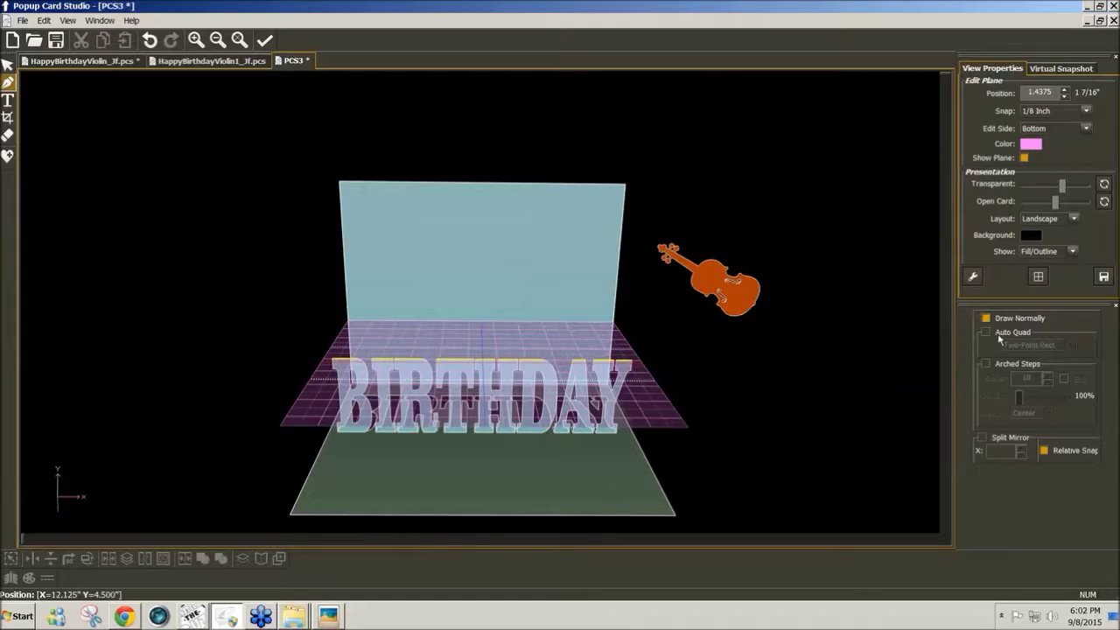
click(985, 334)
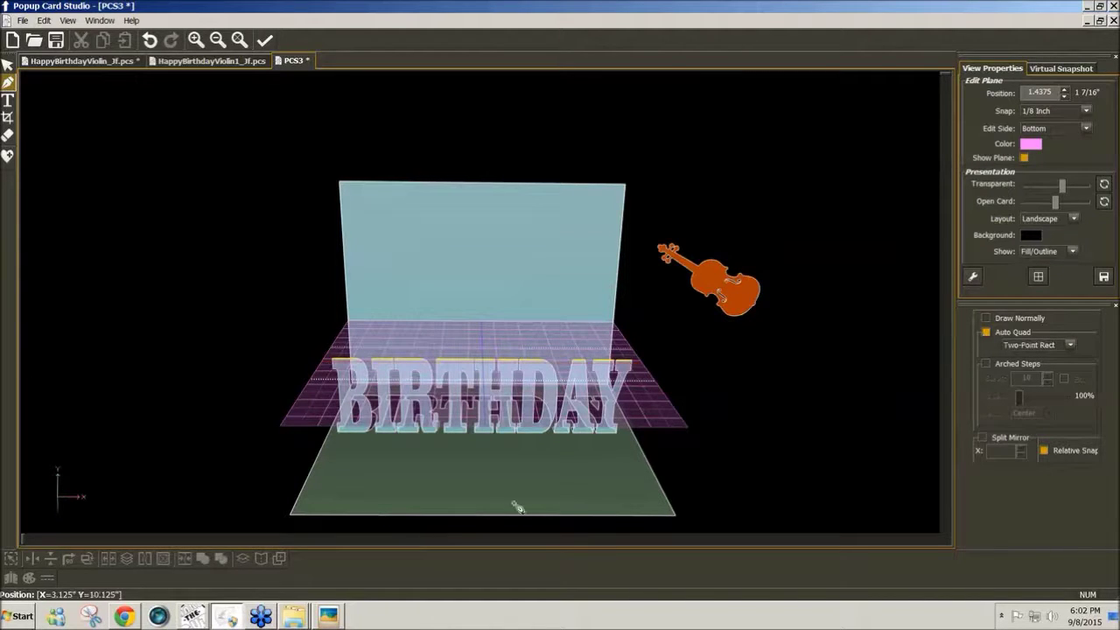
mouse_move(469, 482)
mouse_down()
mouse_move(470, 514)
mouse_move(475, 503)
mouse_up()
scroll(476, 503, up, 6)
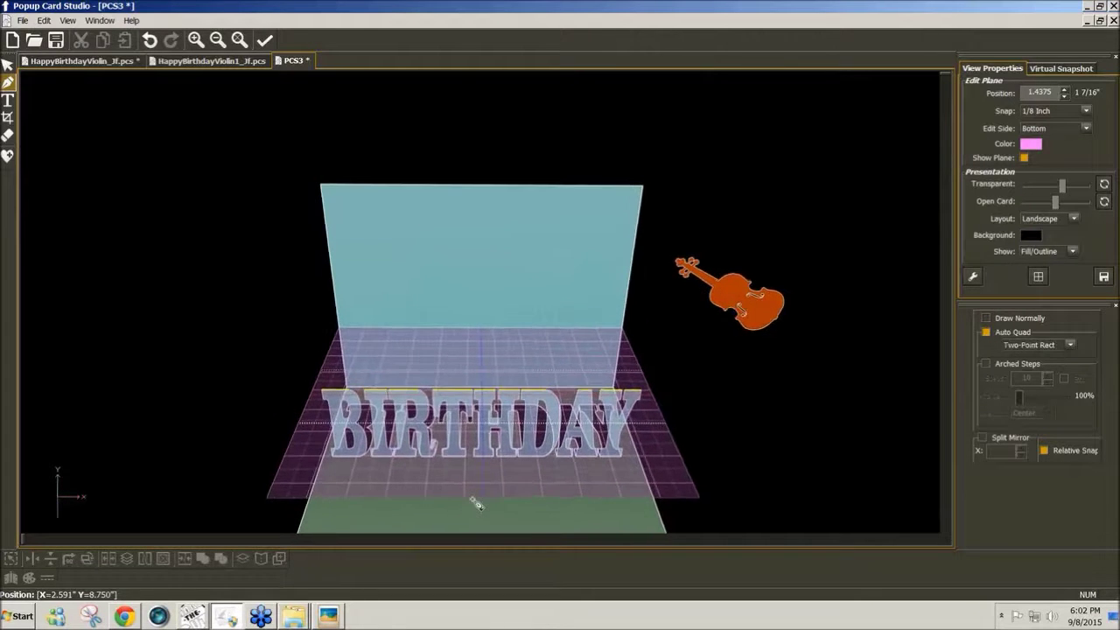
scroll(475, 503, up, 2)
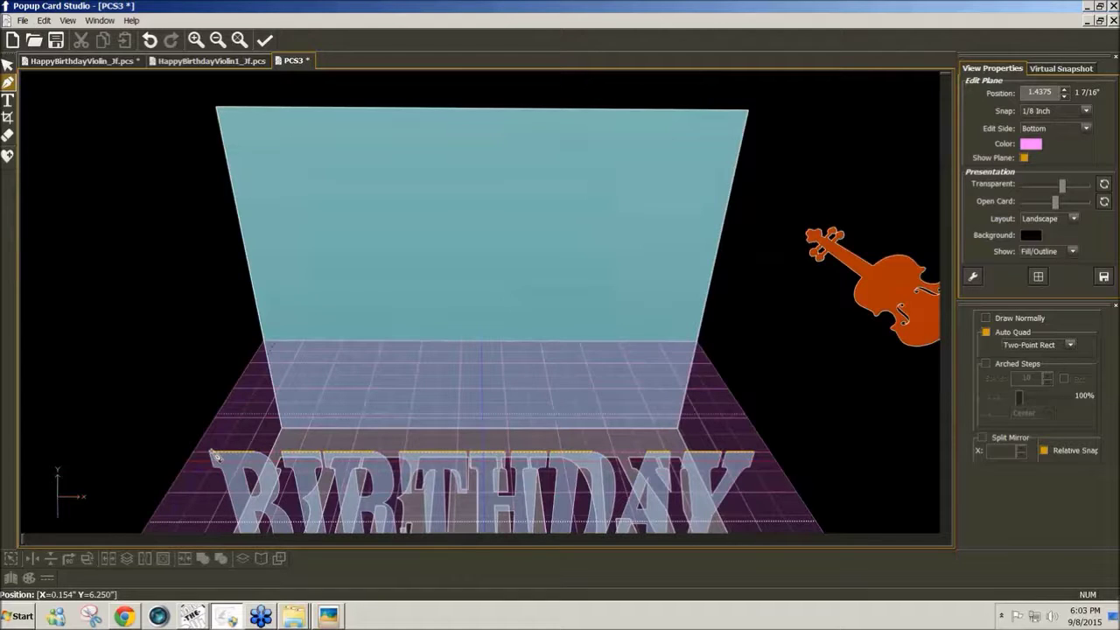
click(212, 453)
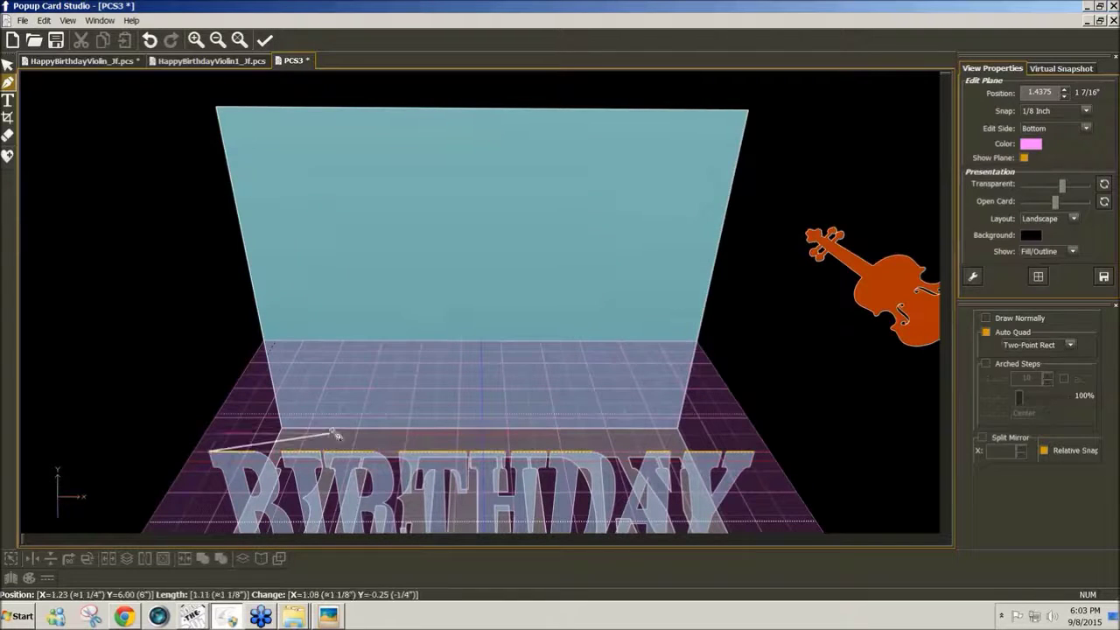
click(691, 346)
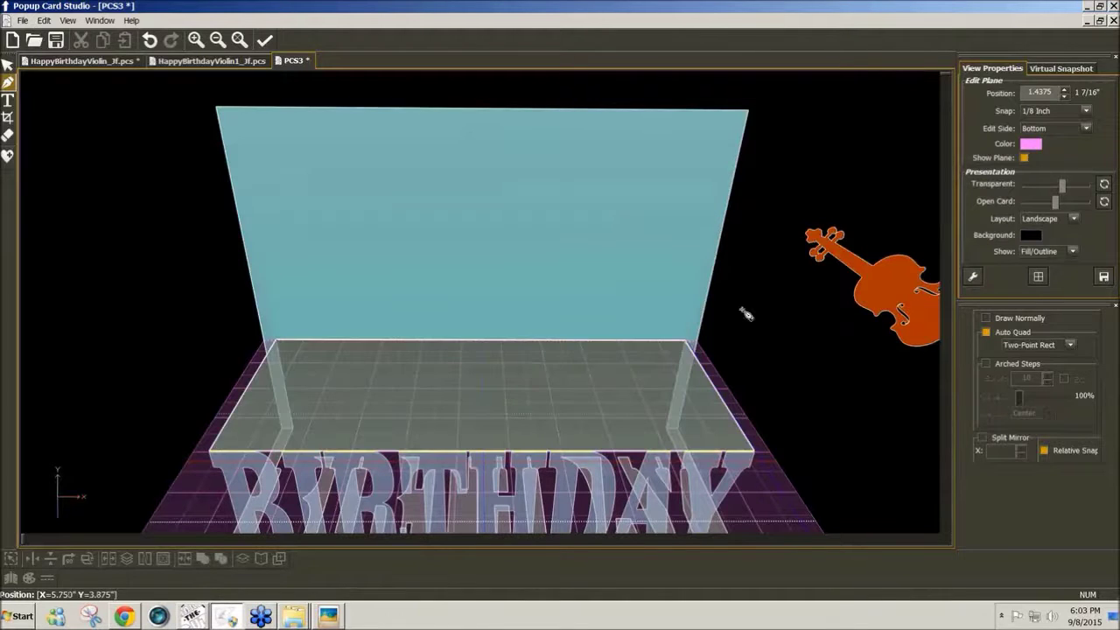
Inspect the new platform behind BIRTHDAY in the 3D view and check its fold lines in the print preview.
drag(450, 293, 569, 201)
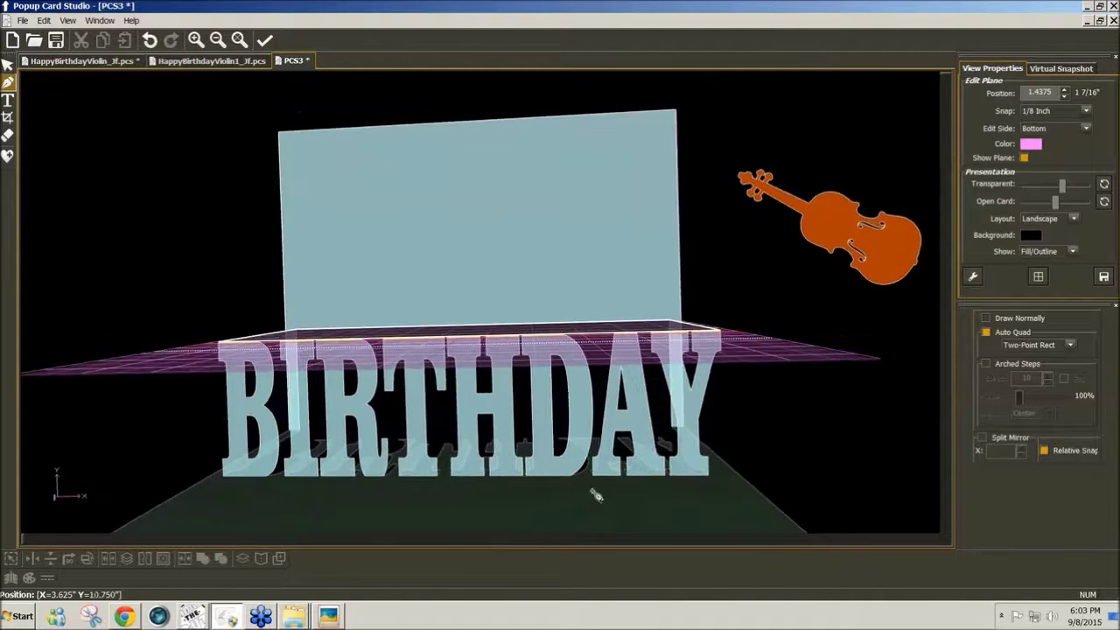
drag(595, 494, 613, 505)
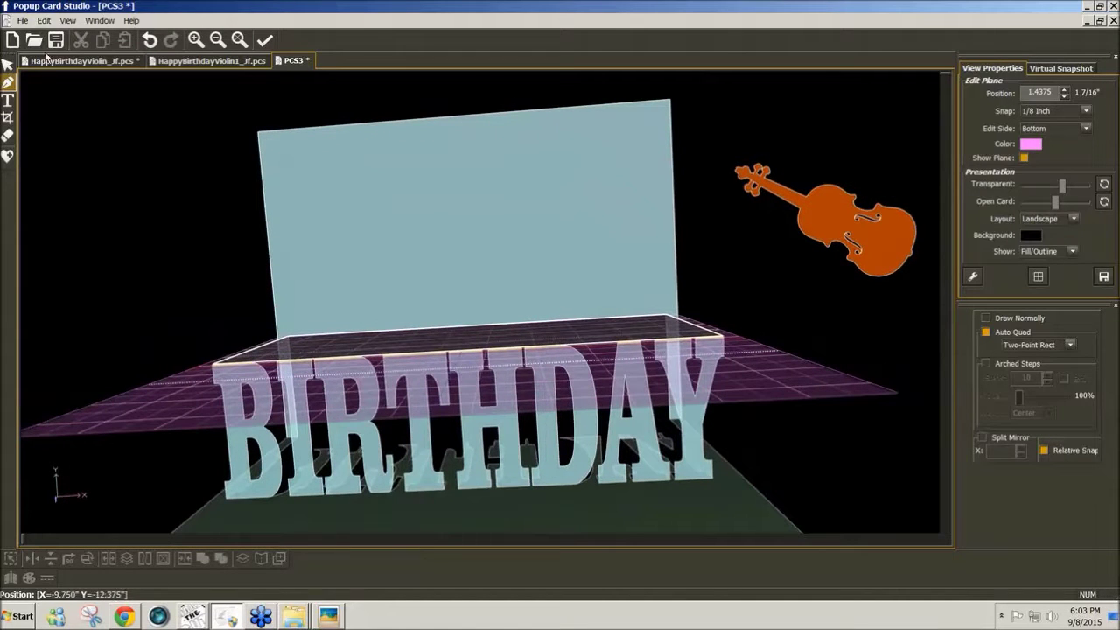
click(23, 19)
click(57, 181)
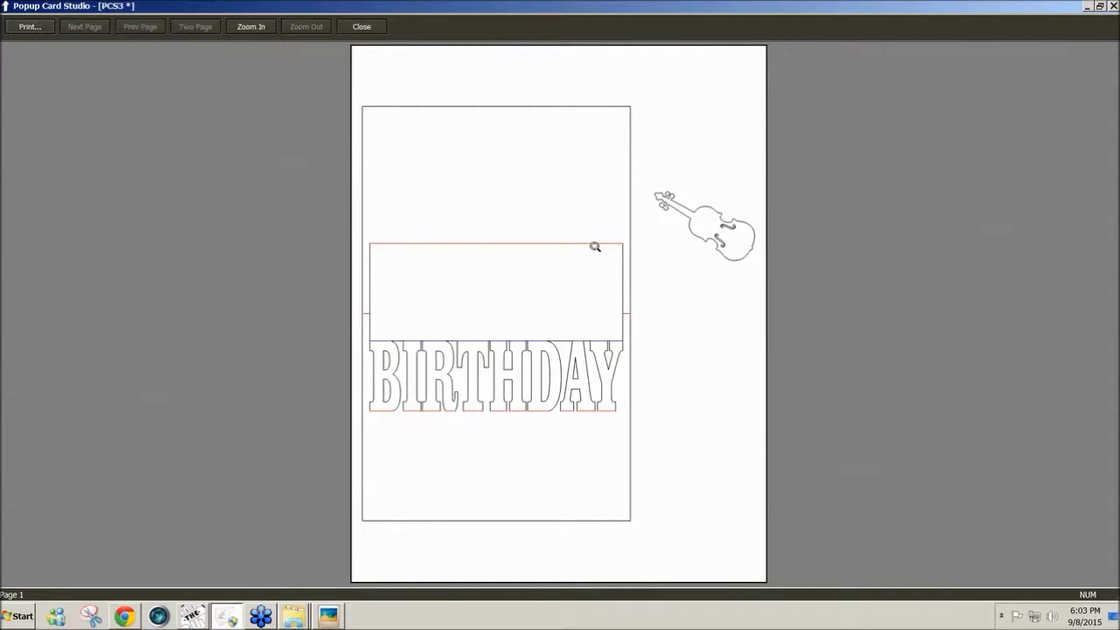
click(362, 27)
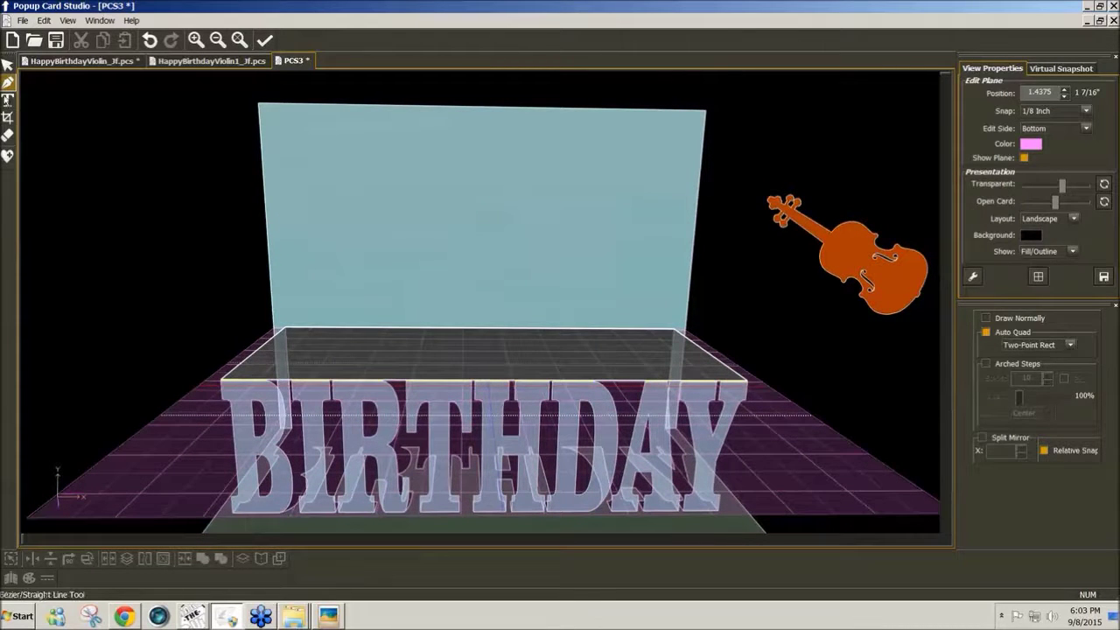
Activate the Text tool and set the edit plane to the Back side at position 1.25.
click(7, 99)
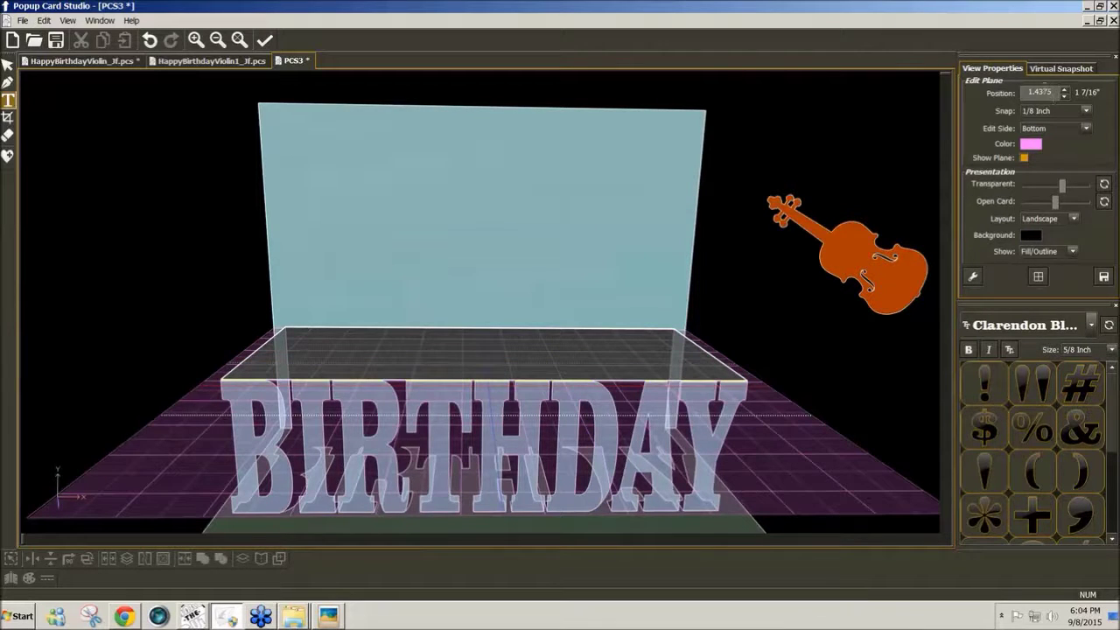
click(660, 195)
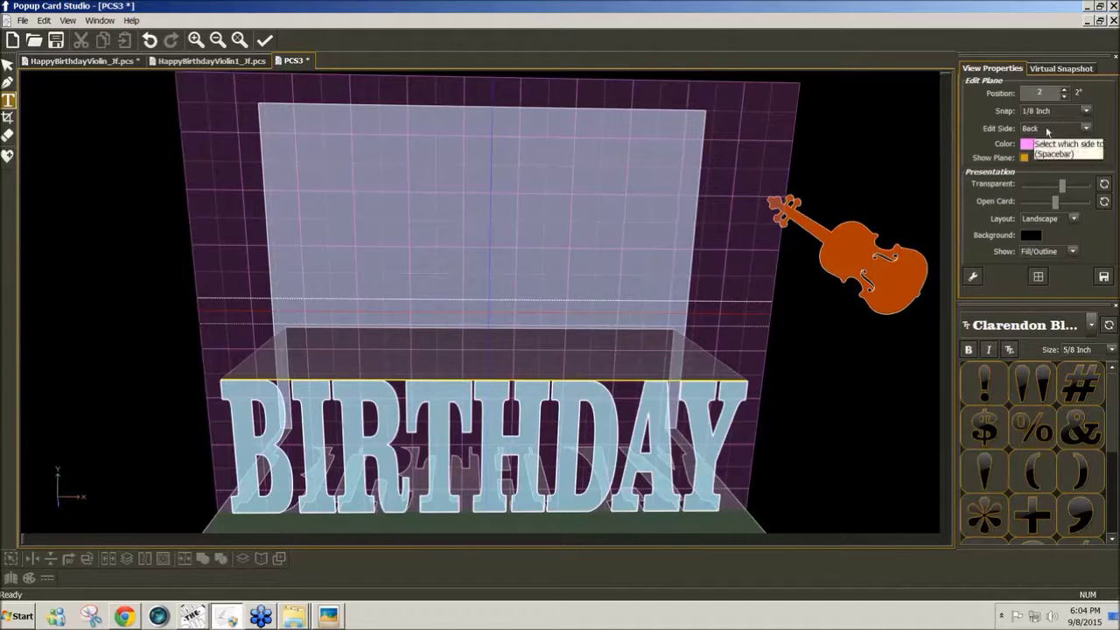
click(1009, 91)
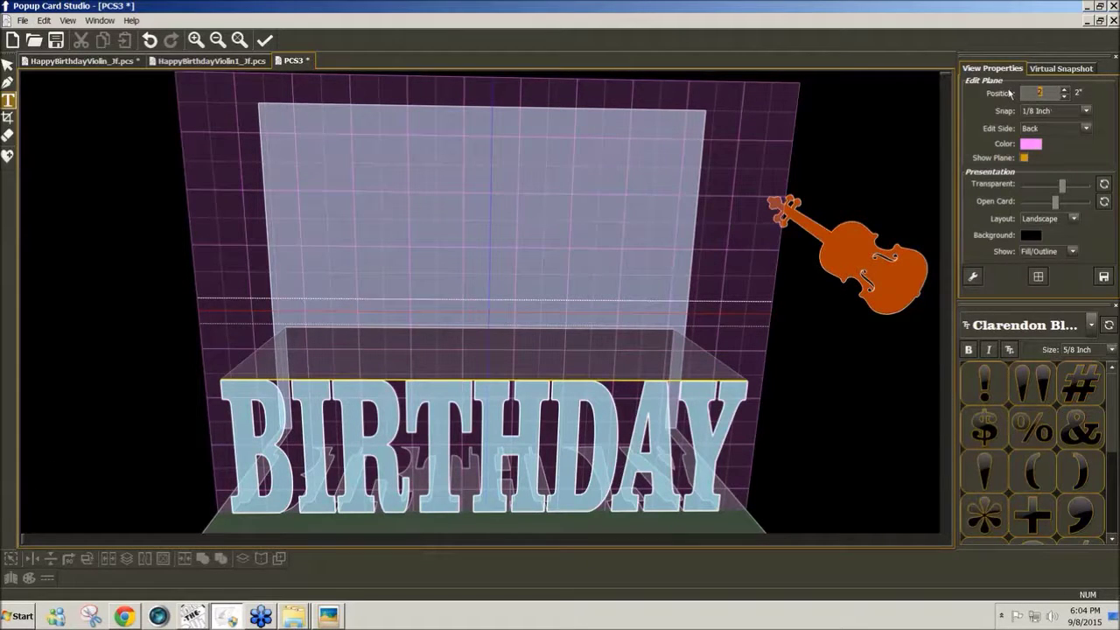
text(1.25)
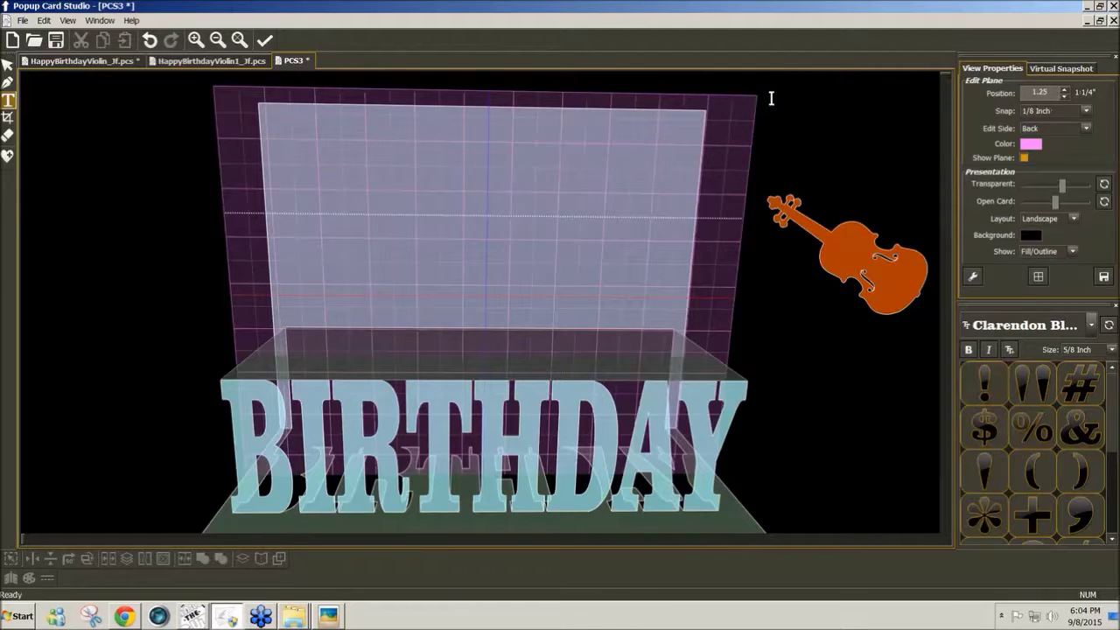
Add the uppercase text HAPPY in the current Clarendon font at 5/8 inch on the back edit plane above the platform.
drag(543, 186, 538, 211)
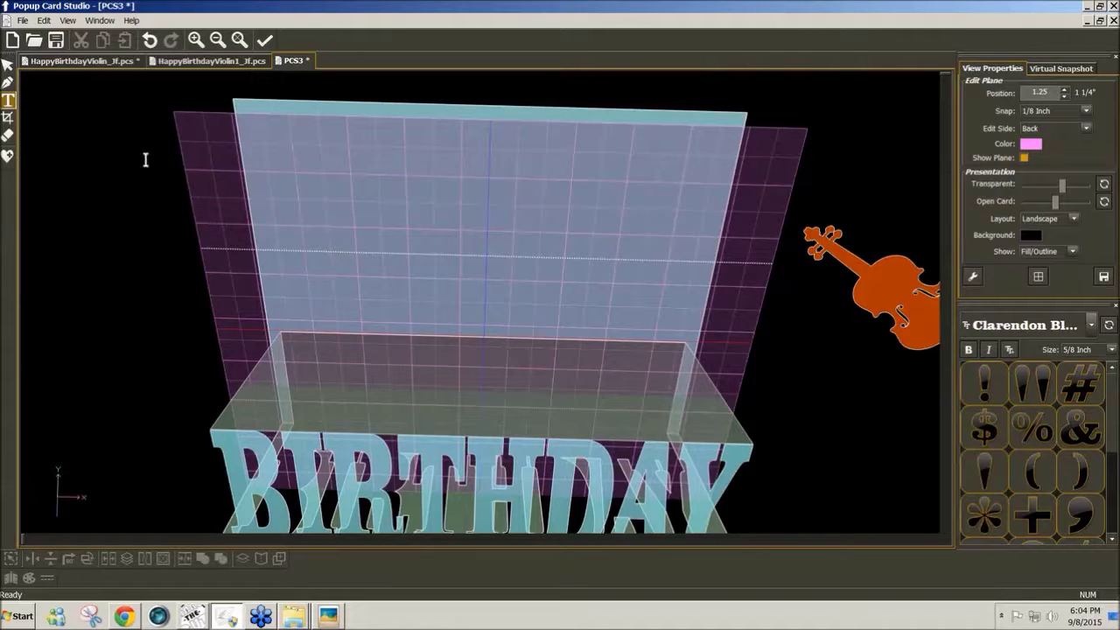
click(417, 306)
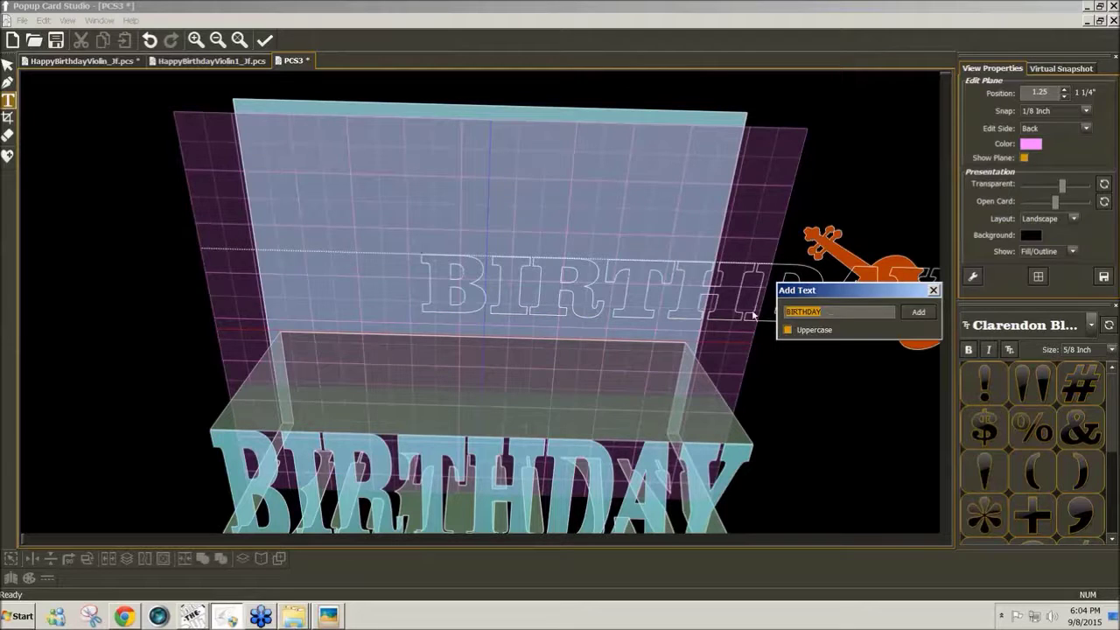
text(HAPPY)
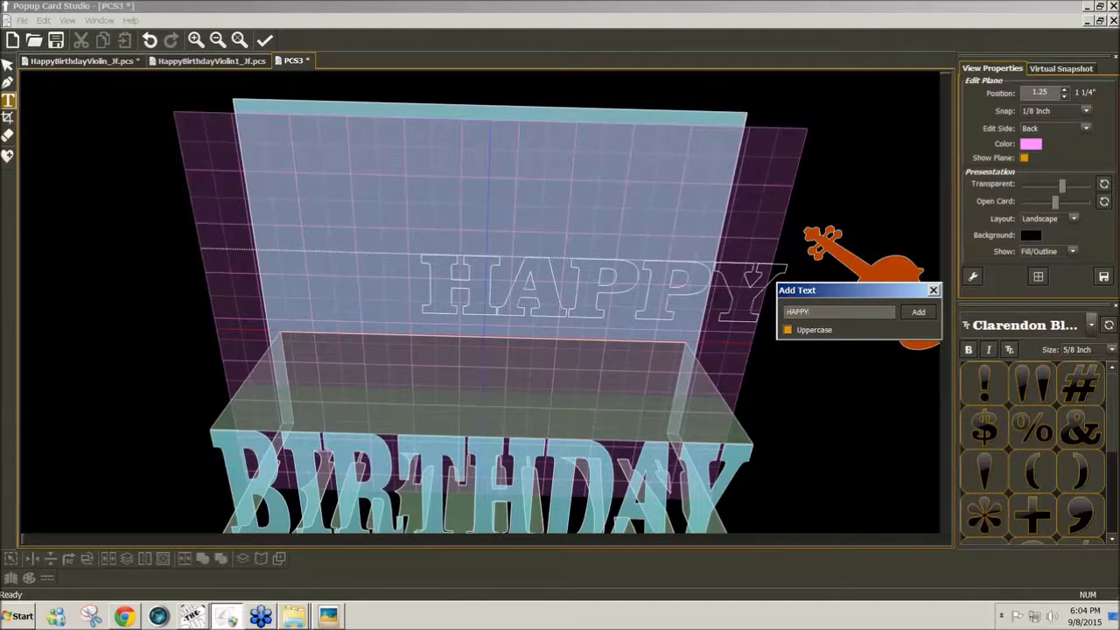
click(920, 313)
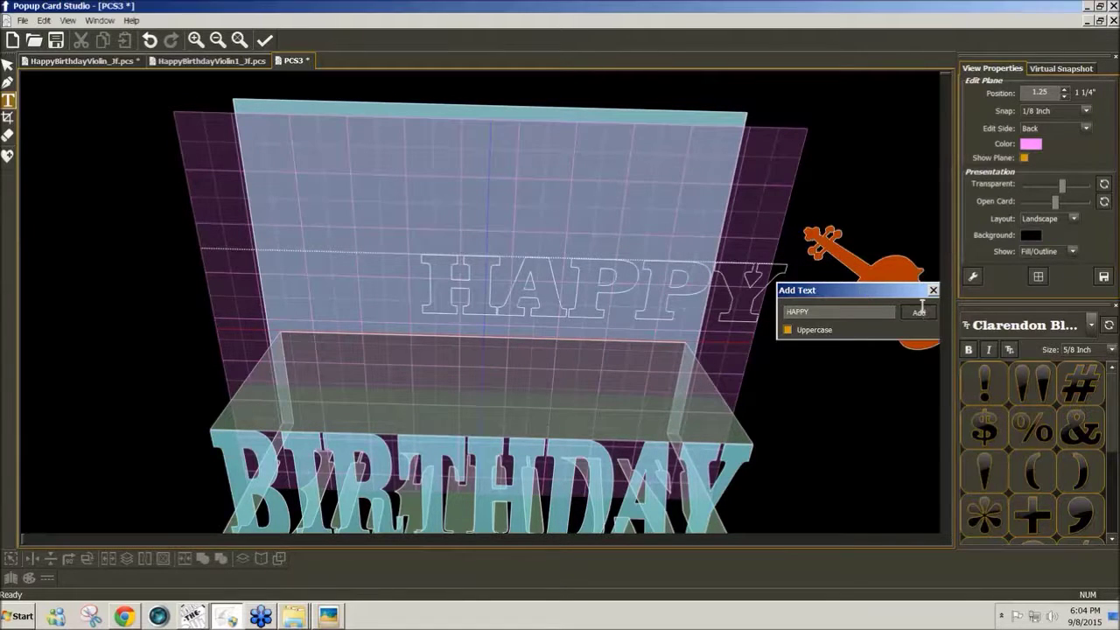
key(Escape)
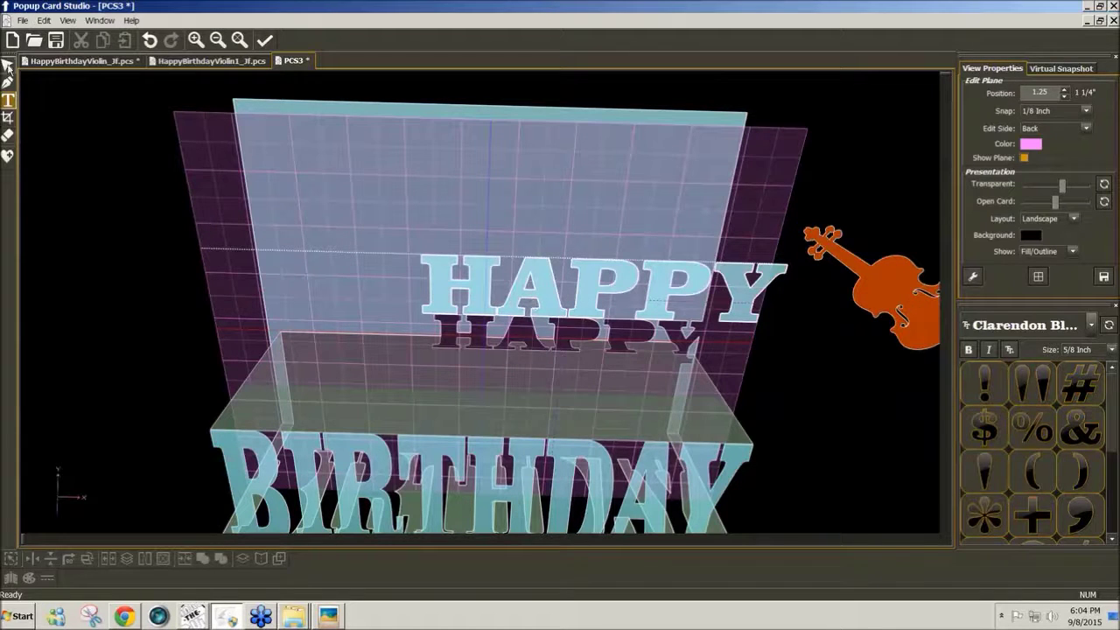
Move HAPPY toward the card's left edge at X 0.625 and set its height to 1.5 inches.
click(532, 302)
drag(484, 267, 328, 267)
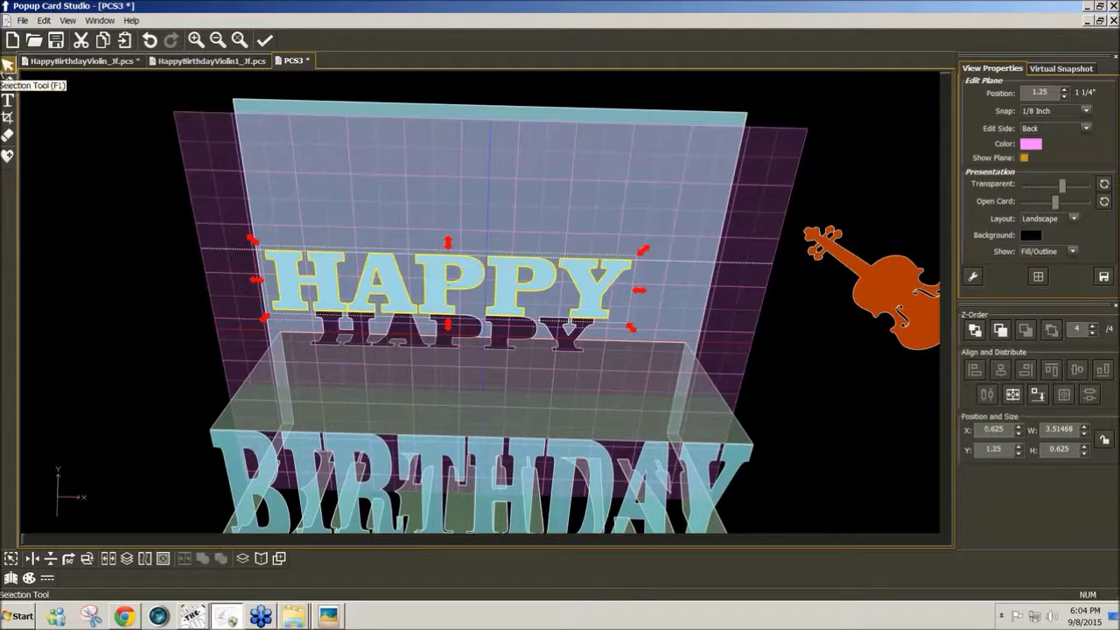
double_click(1059, 449)
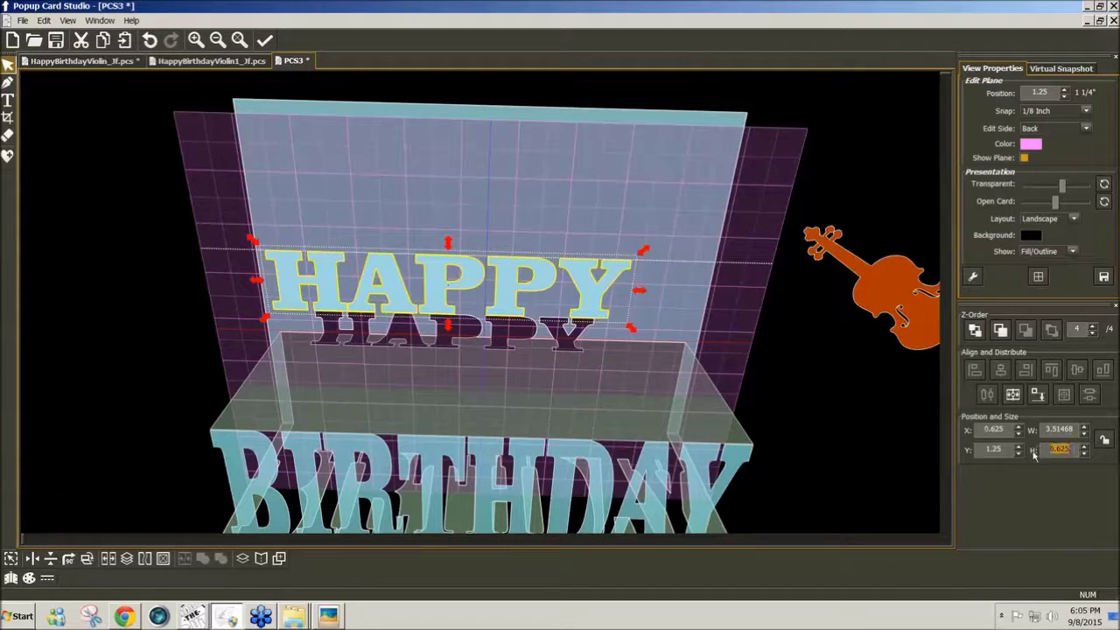
text(1.5)
key(Return)
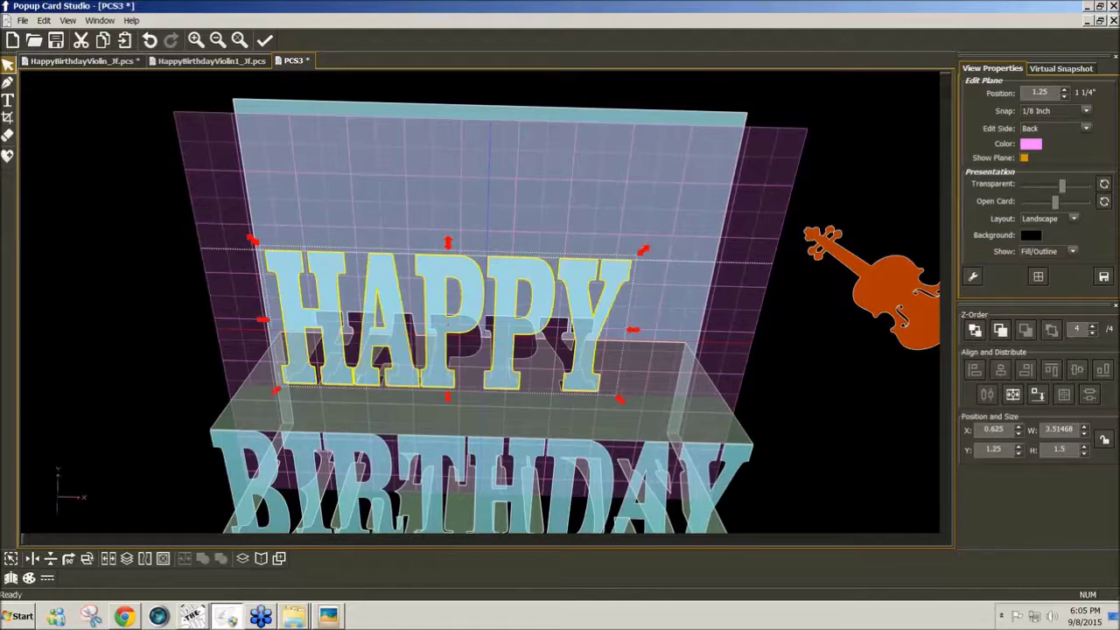
Narrow HAPPY to about 3 inches wide from its right side and reposition it at X 0.375, Y 0.75.
drag(504, 362, 488, 310)
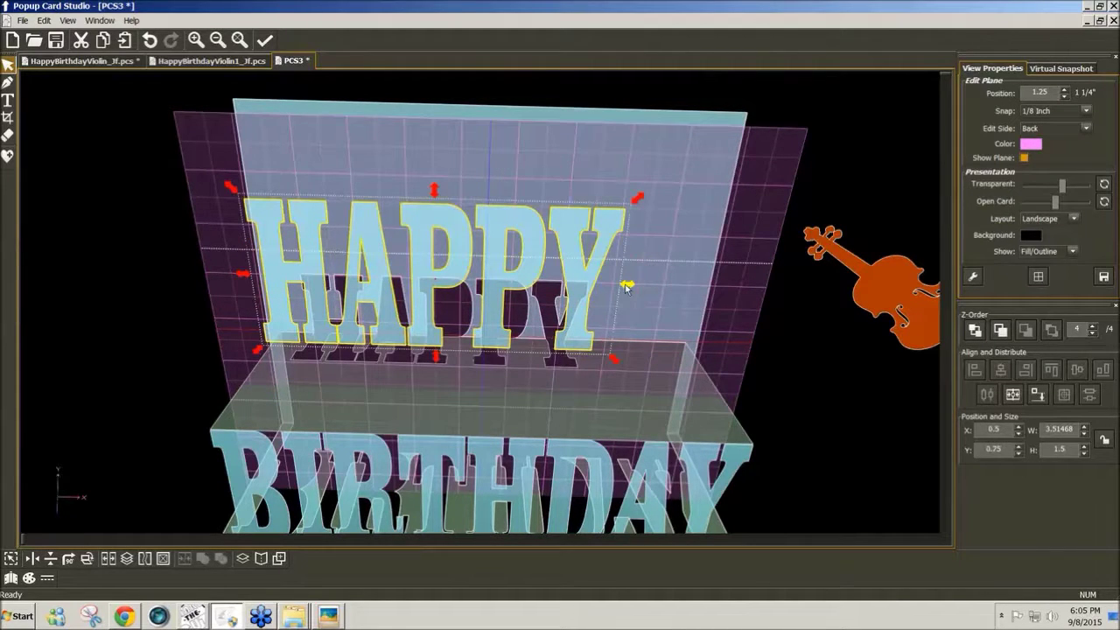
drag(626, 287, 601, 285)
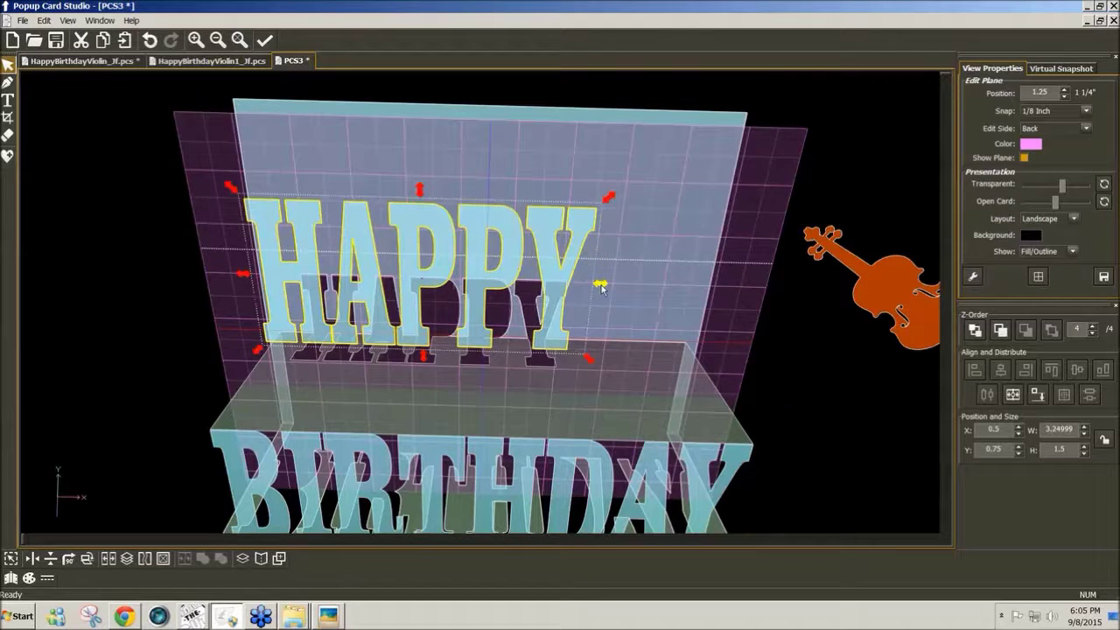
drag(601, 284, 574, 282)
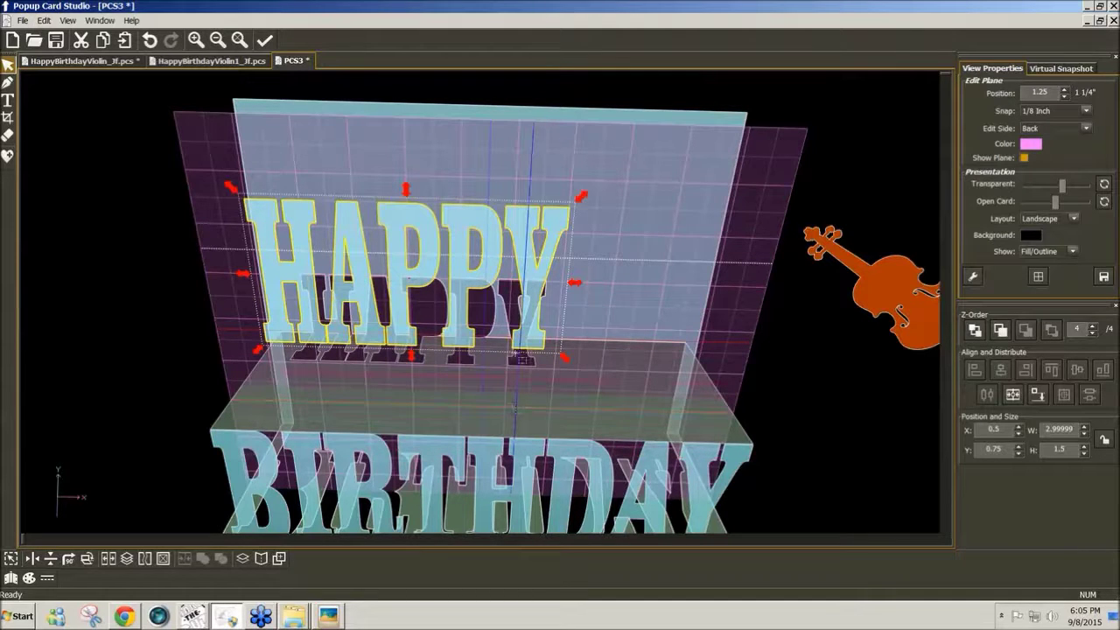
drag(460, 322, 450, 326)
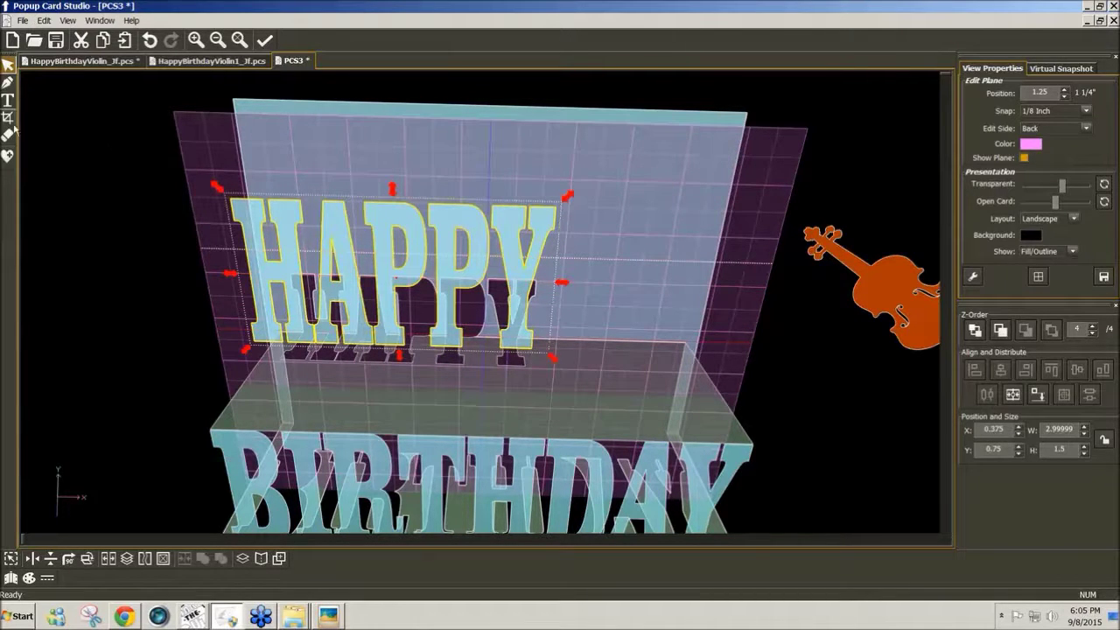
Crop HAPPY slightly at its top and bottom with an Inclusive Rectangle, using a 1/128 Inch snap.
click(8, 117)
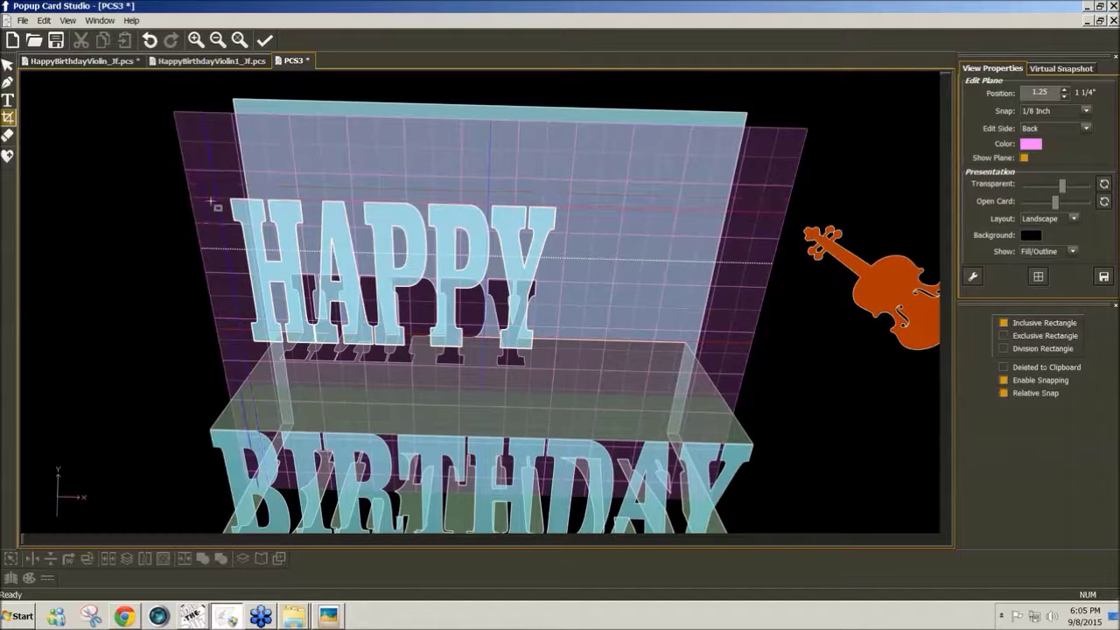
click(1086, 112)
click(1056, 208)
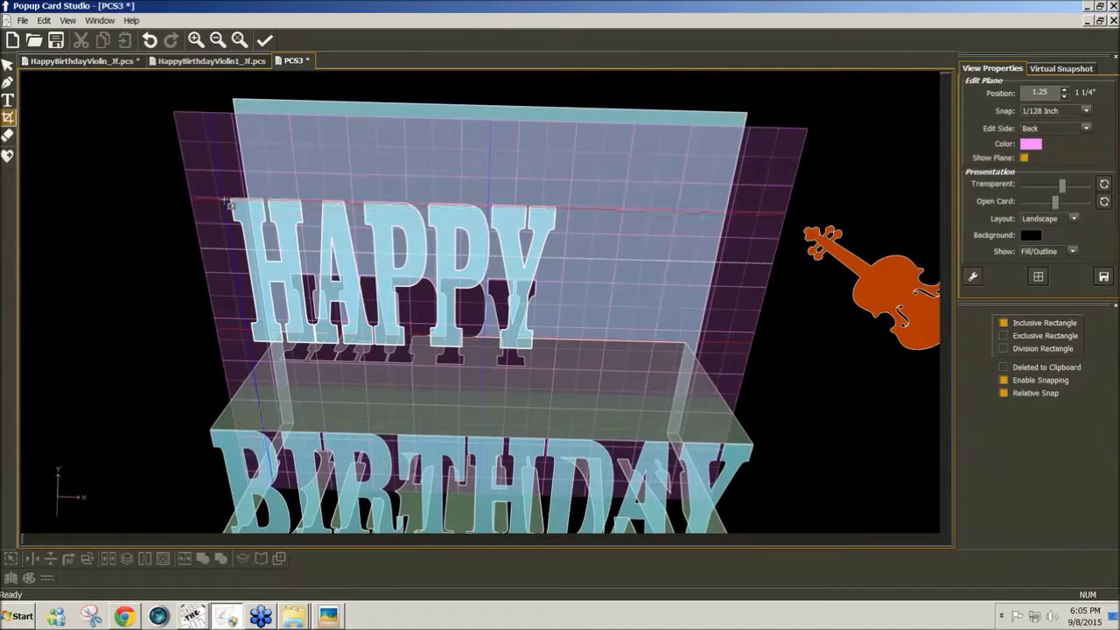
drag(226, 202, 568, 355)
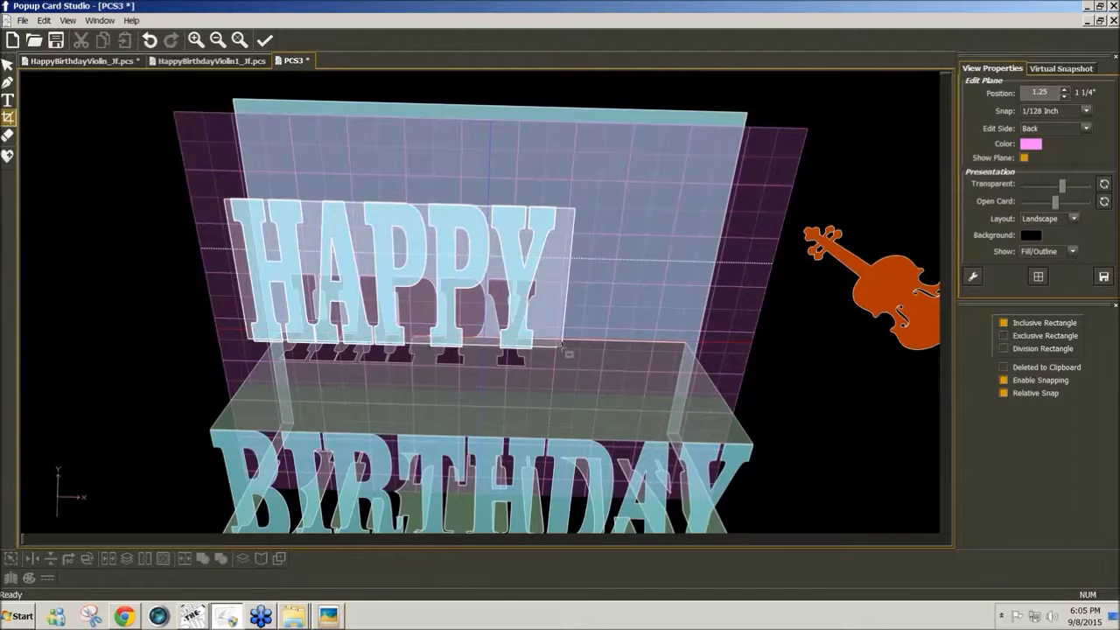
drag(568, 355, 568, 355)
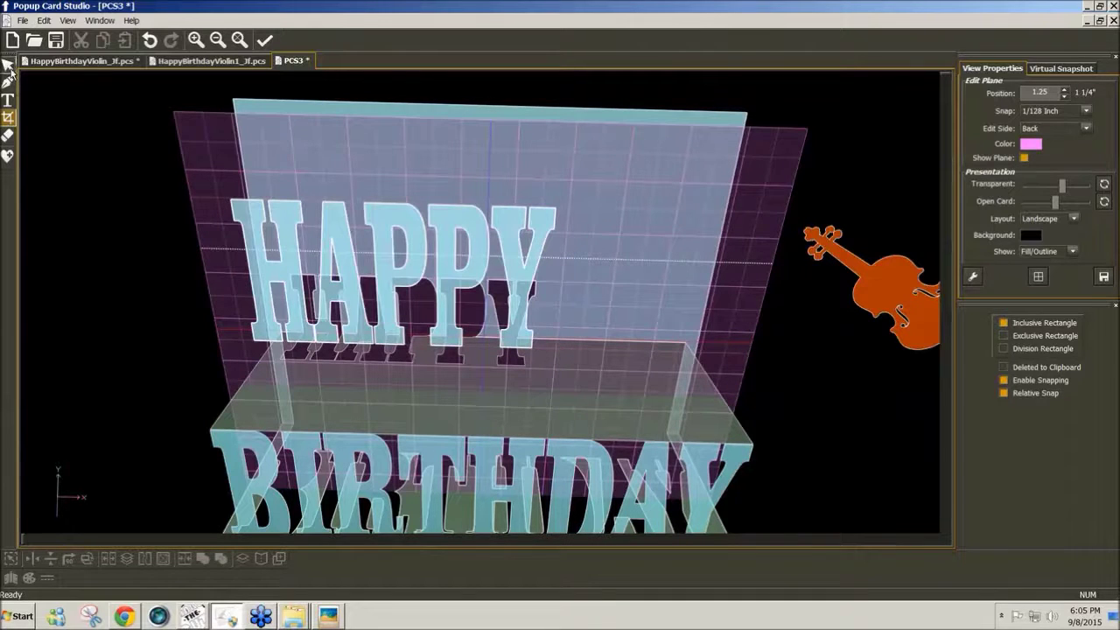
Select the cropped HAPPY and lower it to Y 1.32813 so that it stands on the platform.
click(7, 64)
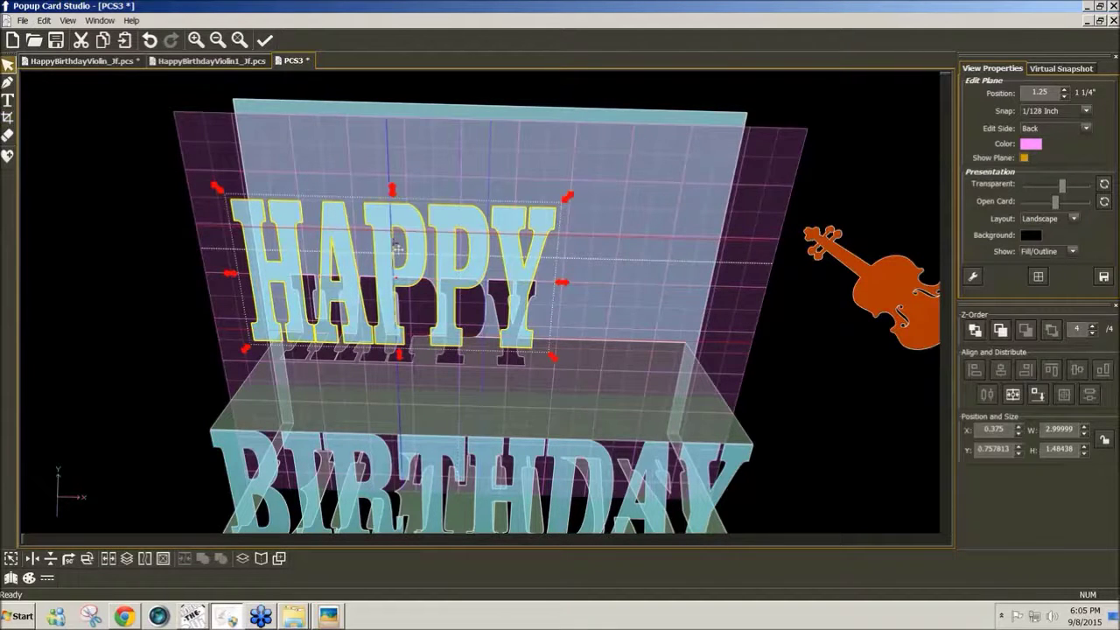
click(1041, 398)
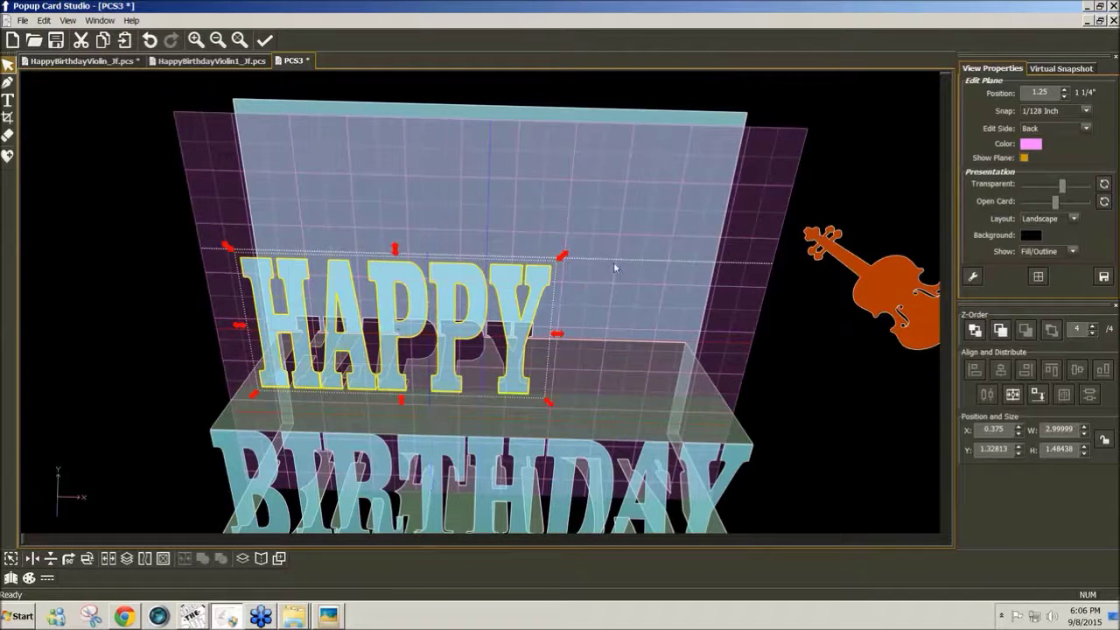
drag(613, 260, 561, 214)
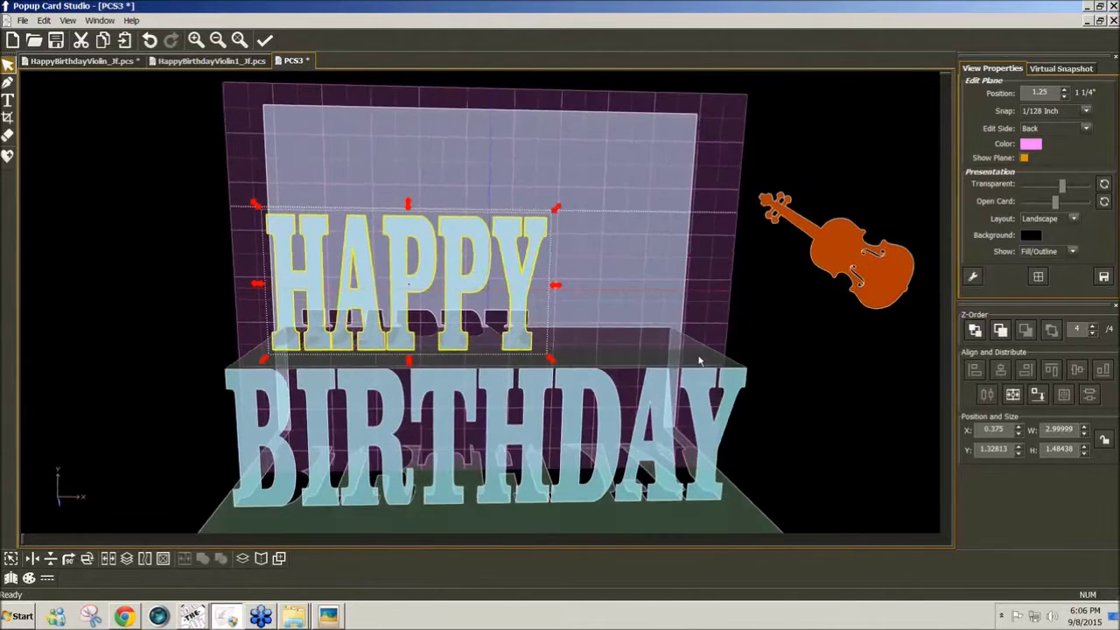
Nudge HAPPY left to X 0.3125 and narrow it from the right to a width of 2.90625 inches.
key(Left)
key(Left)
key(Left)
key(Left)
key(Left)
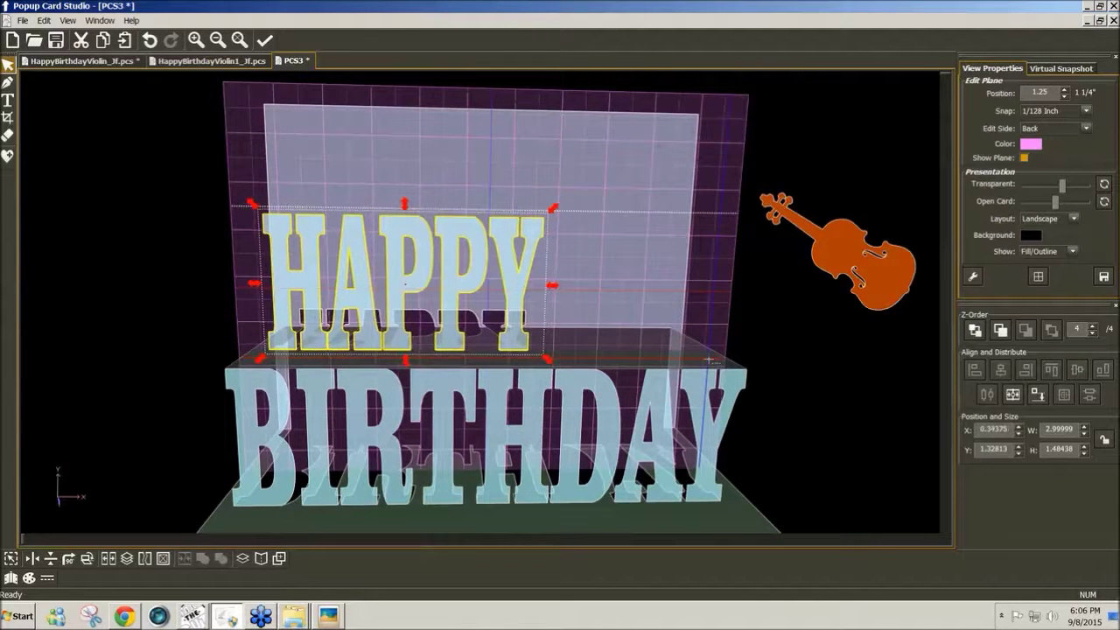
key(Left)
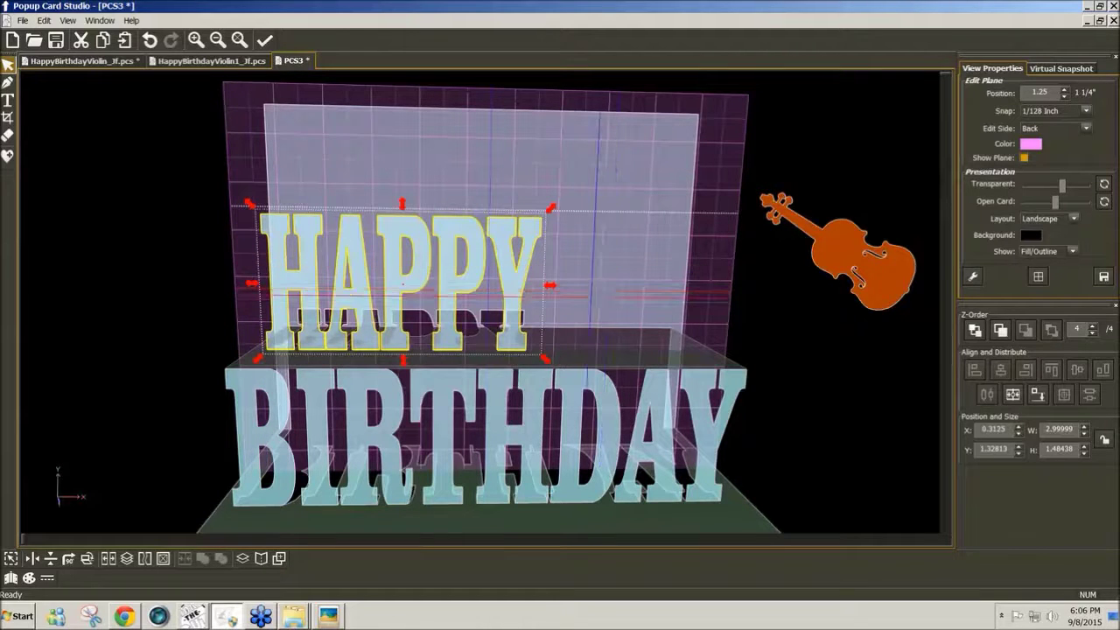
click(553, 292)
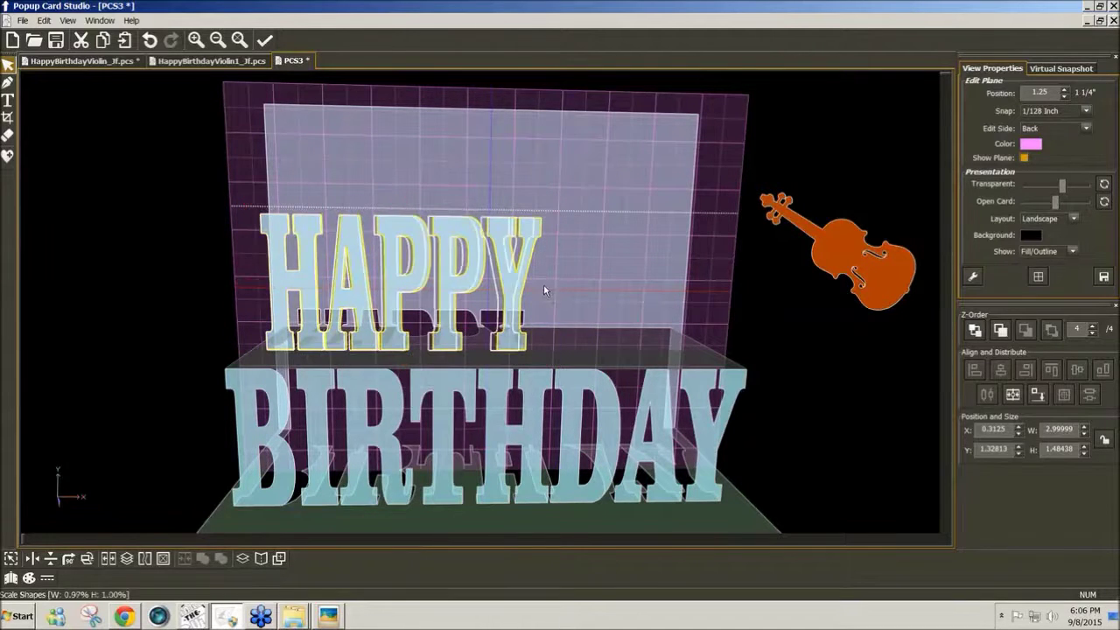
click(543, 284)
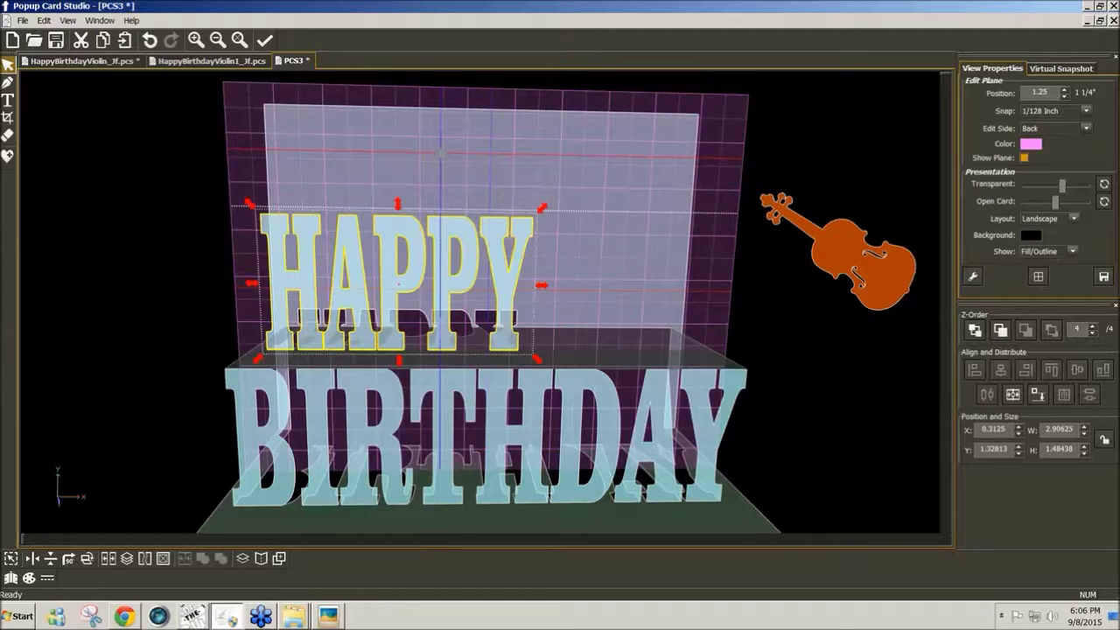
Switch the edit plane to the Bottom side at position 2.92188, level with the top of HAPPY.
click(426, 160)
drag(431, 152, 433, 188)
drag(602, 163, 643, 173)
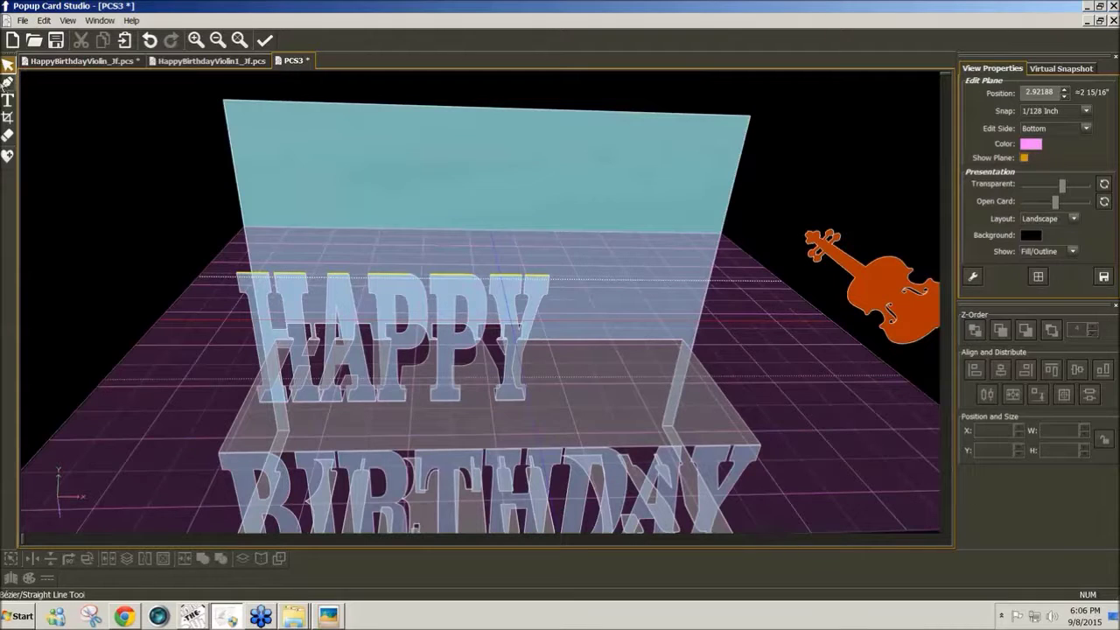
Draw an Auto Quad Two-Point Rect from HAPPY's top left corner to the card back, spanning the word, with snap at 1/8 Inch.
click(8, 83)
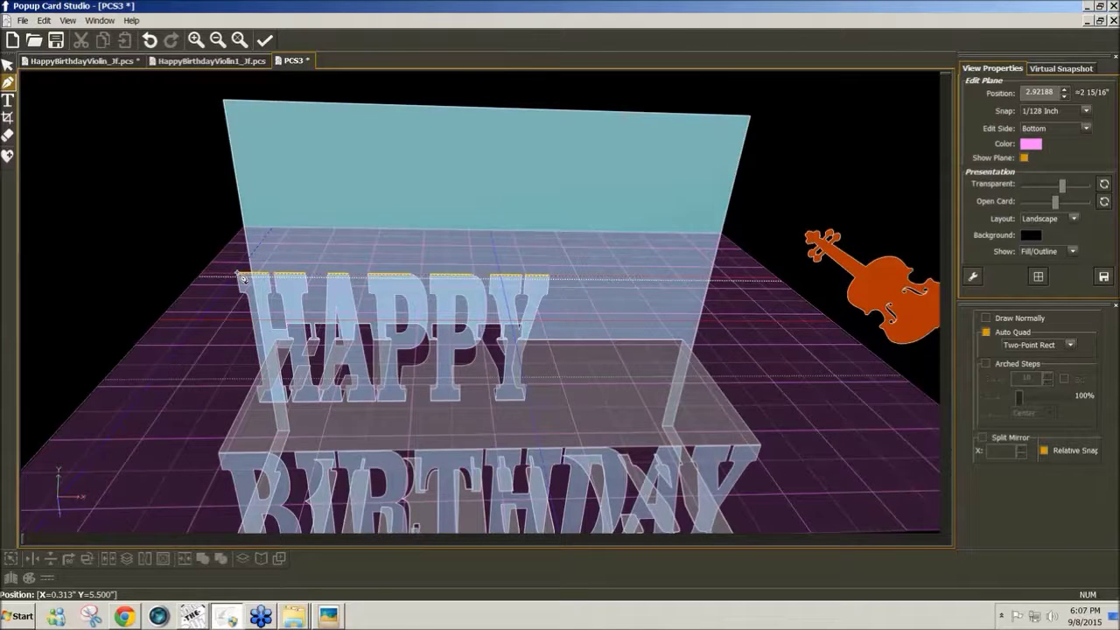
click(242, 277)
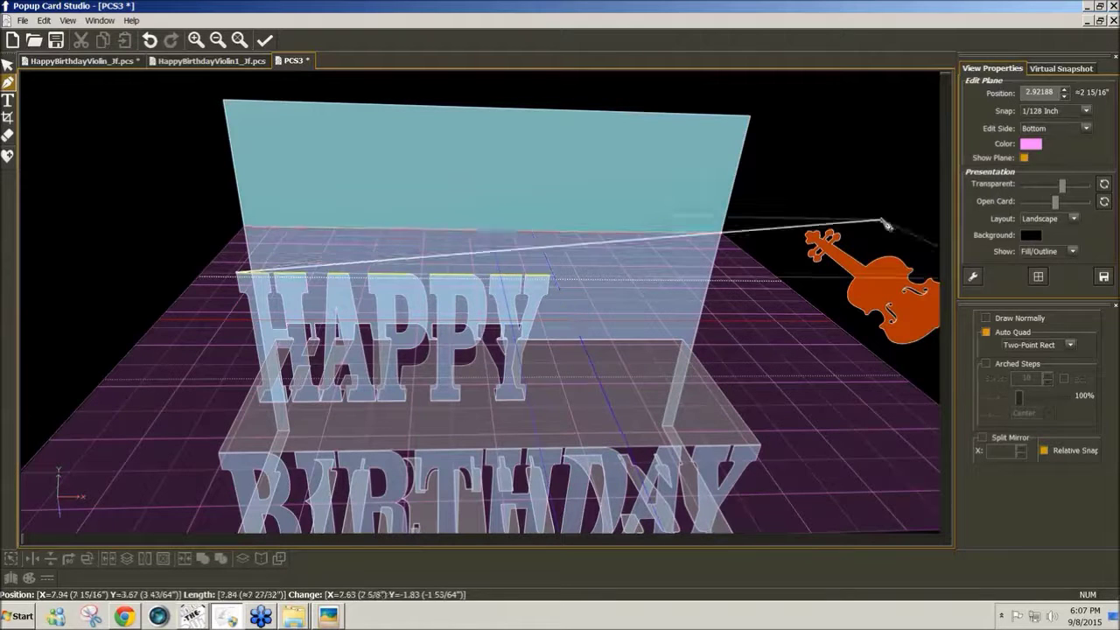
click(1086, 111)
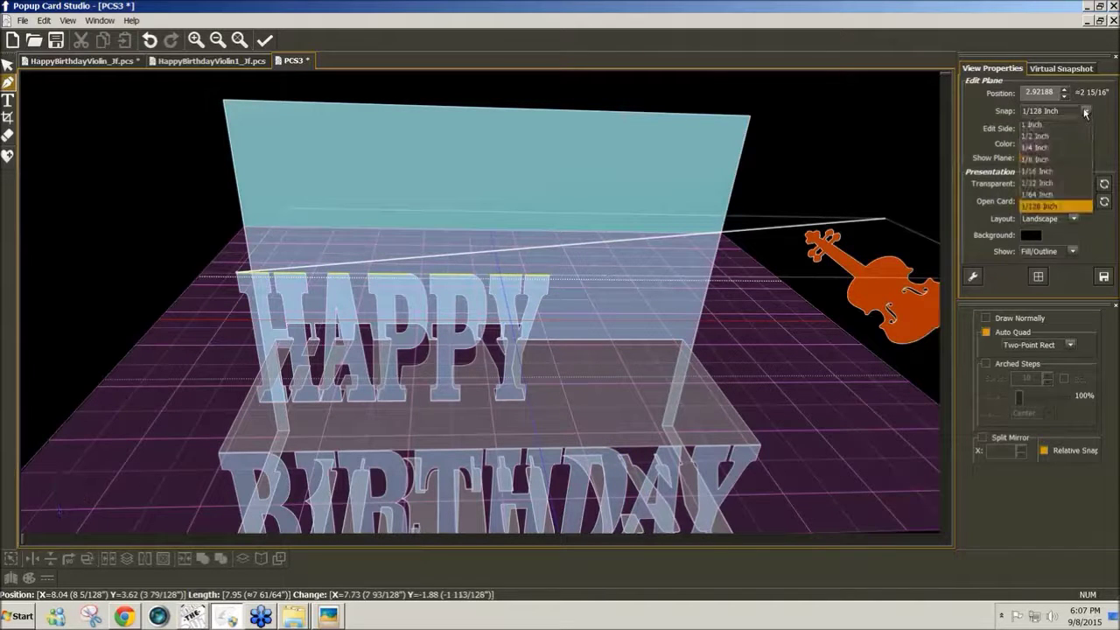
click(1061, 159)
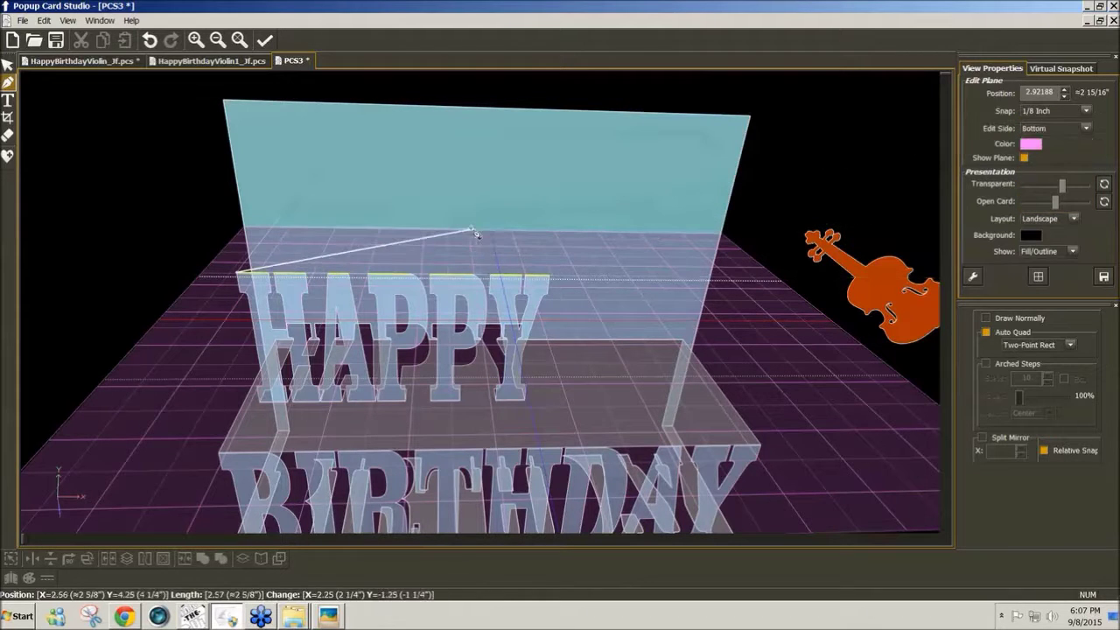
click(534, 235)
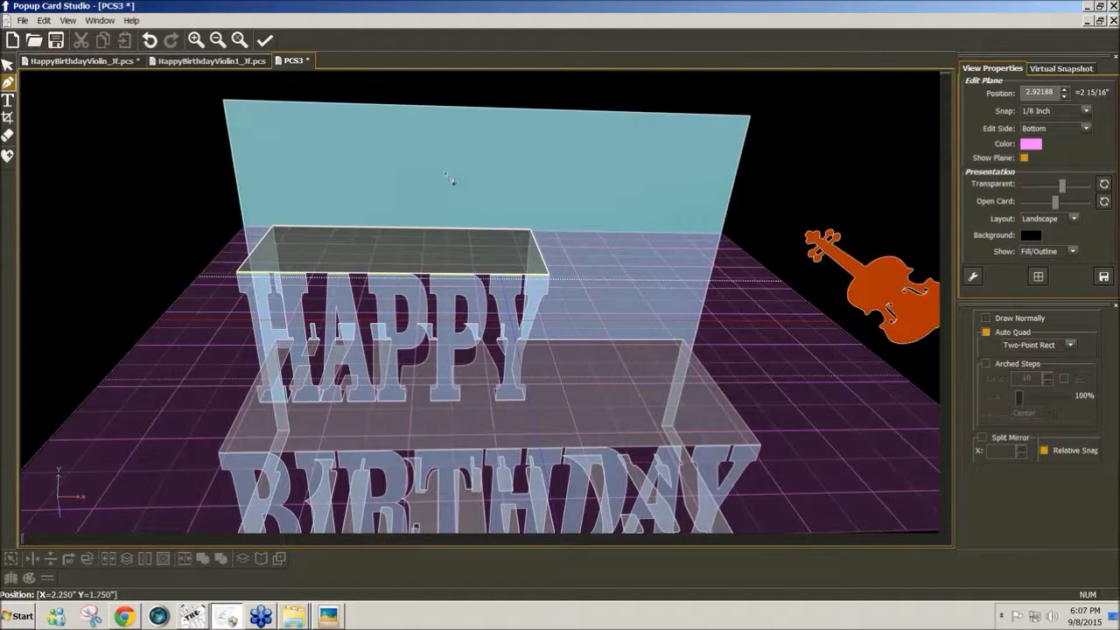
Inspect the platform joining HAPPY to the card back in 3D and check its cut and fold lines in the print preview.
drag(432, 178, 430, 125)
mouse_move(295, 134)
mouse_down()
mouse_move(288, 147)
mouse_move(300, 138)
mouse_up()
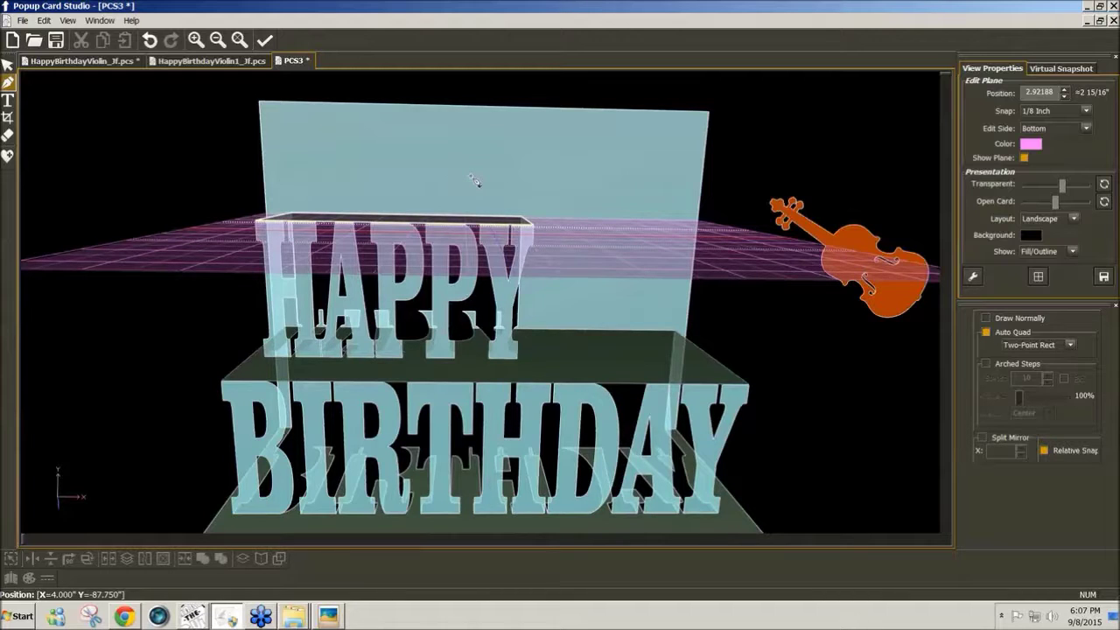
mouse_move(471, 177)
mouse_down()
mouse_move(467, 153)
mouse_move(467, 167)
mouse_up()
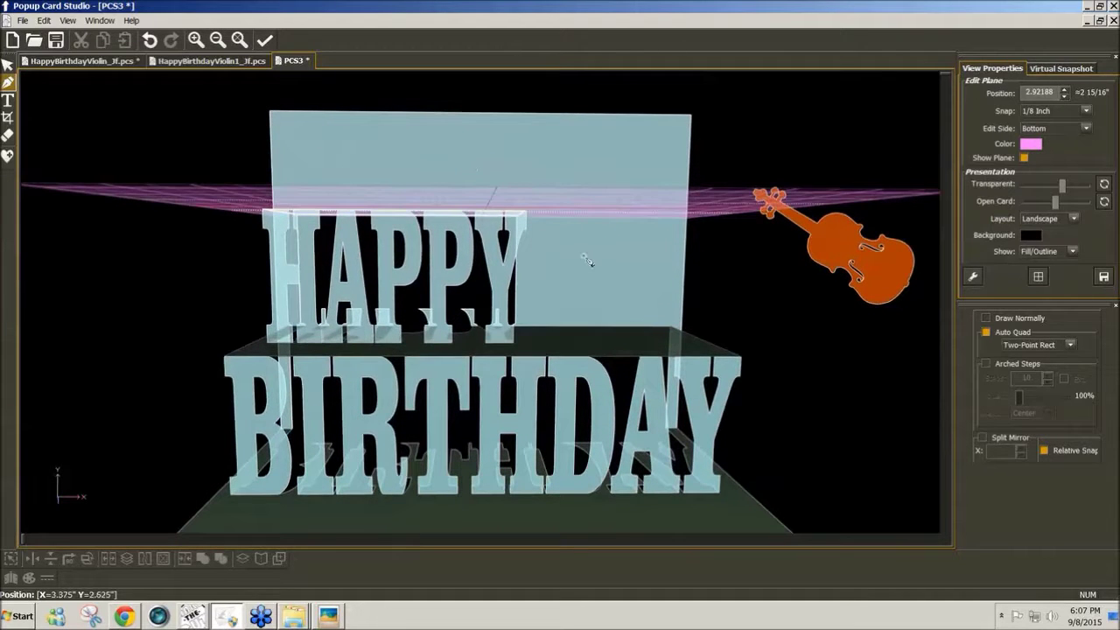
drag(583, 255, 529, 169)
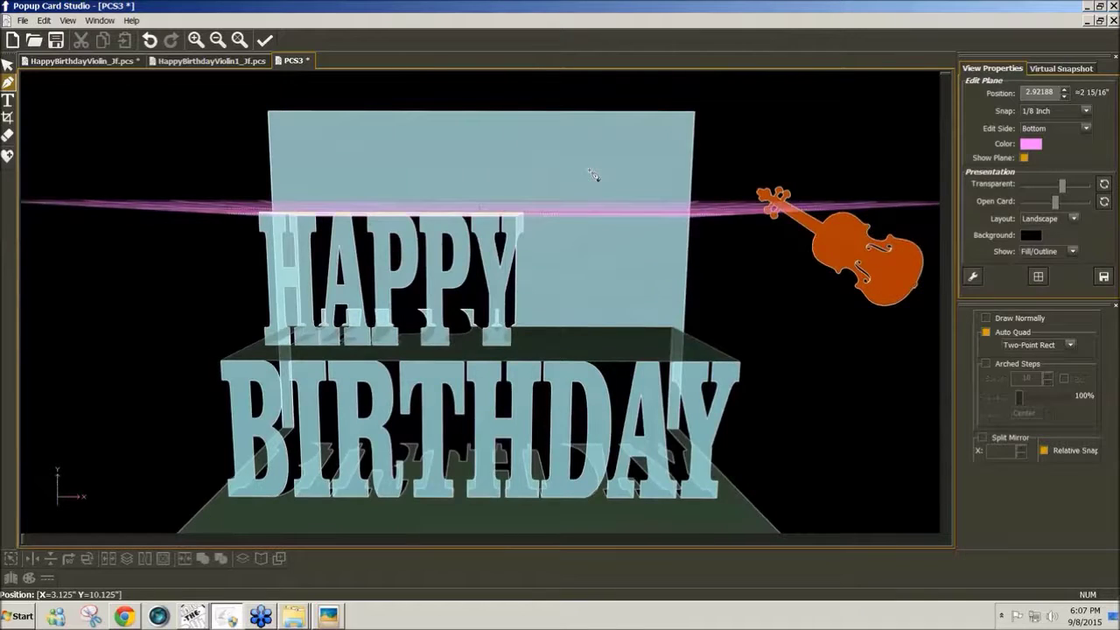
scroll(592, 175, down, 2)
scroll(593, 175, down, 1)
key(space)
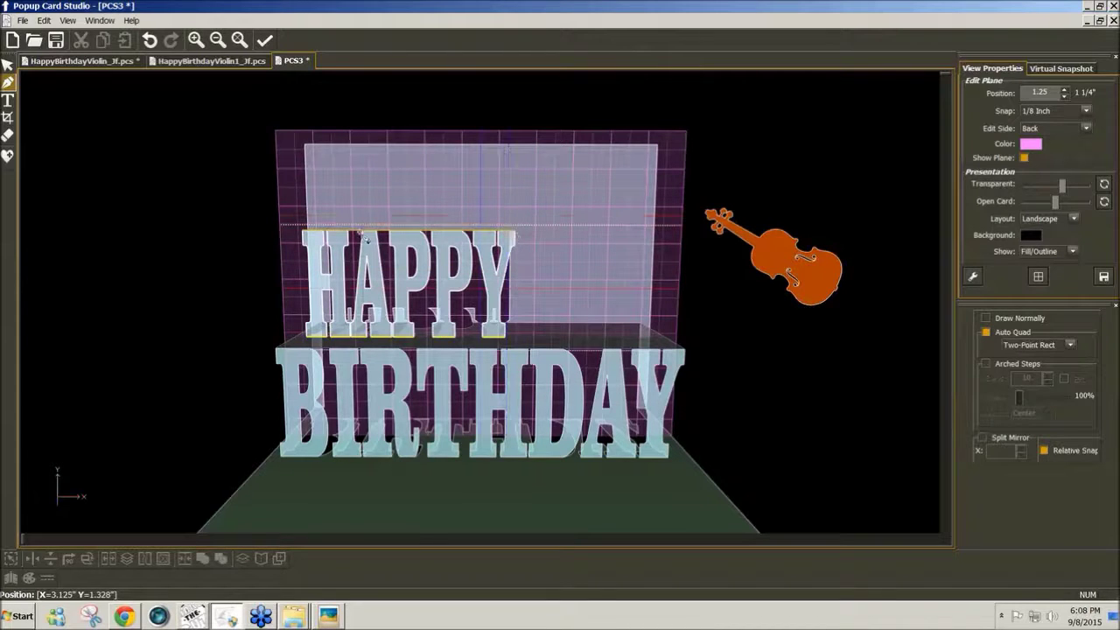
click(24, 20)
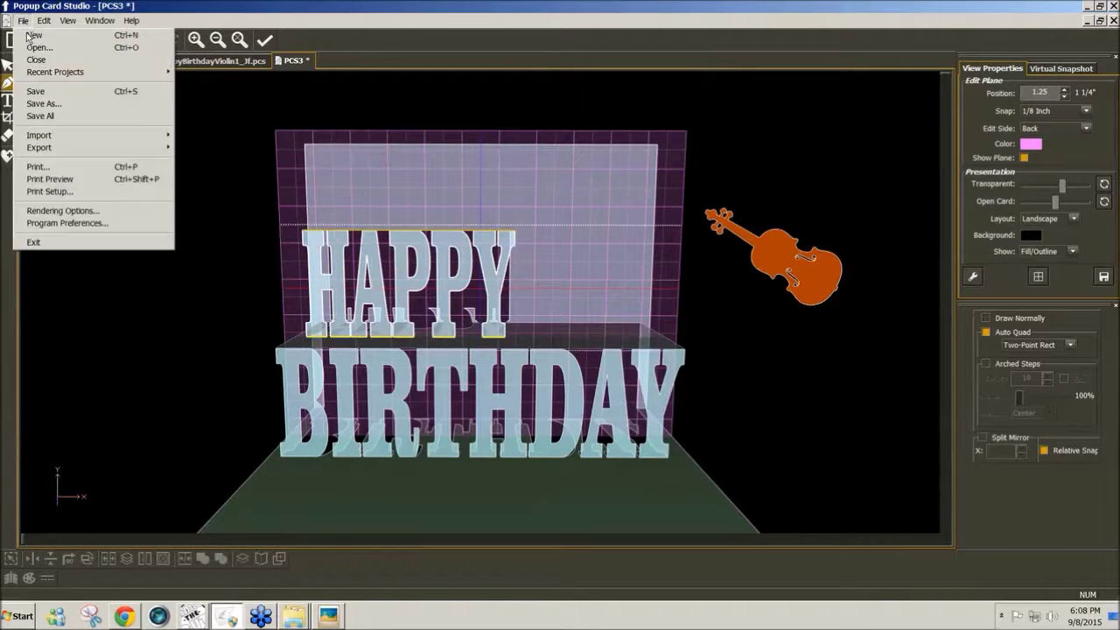
click(43, 177)
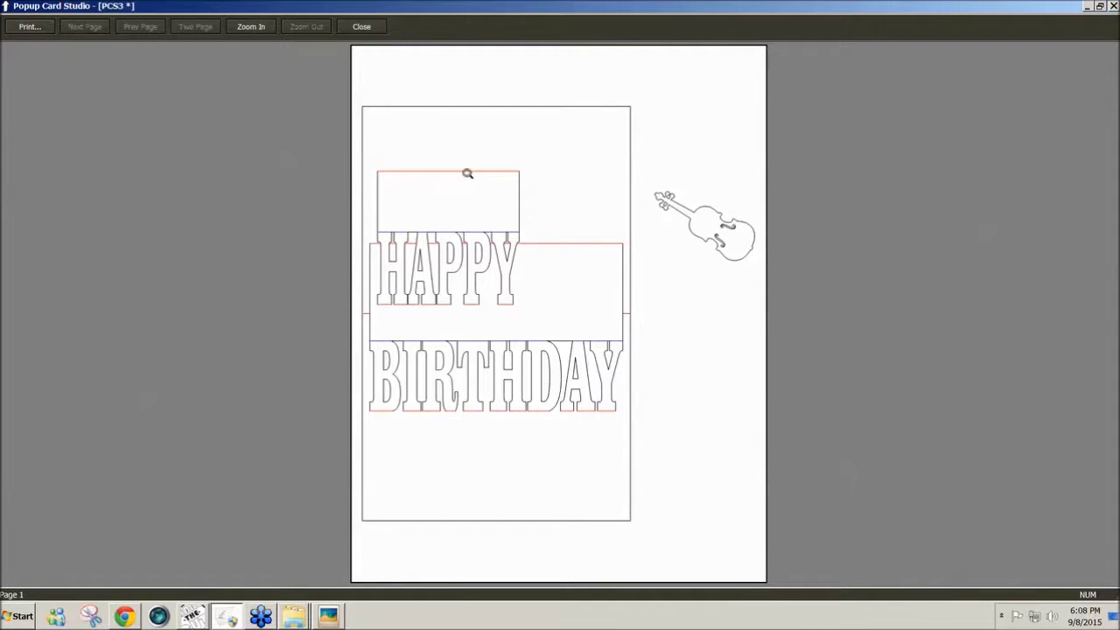
Try placing the violin in the gap beside HAPPY and pull it back off the card.
click(361, 27)
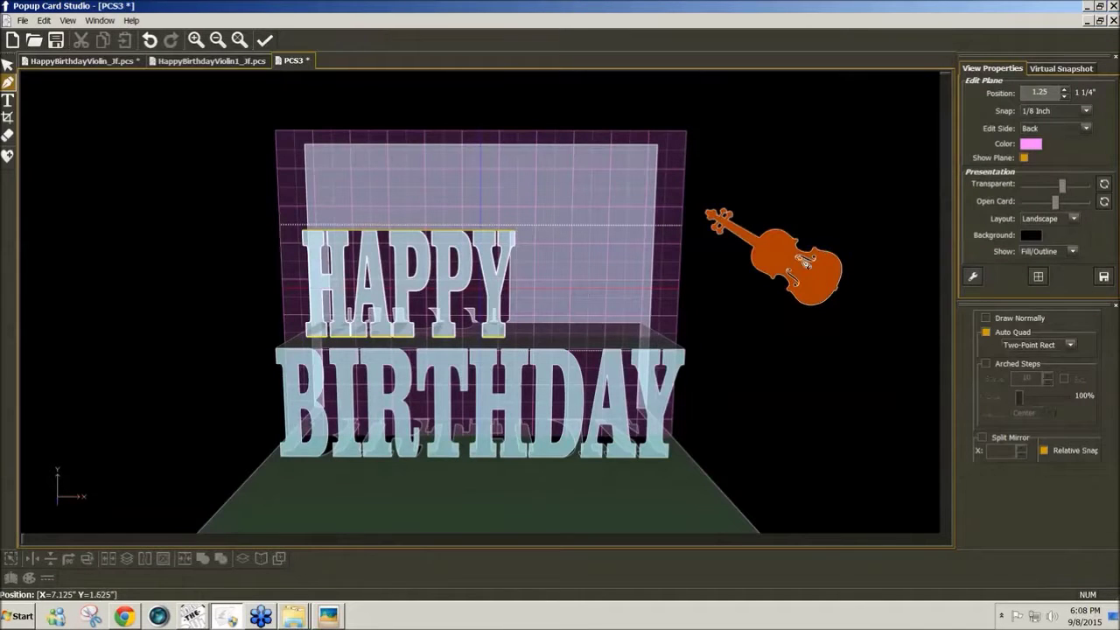
click(8, 64)
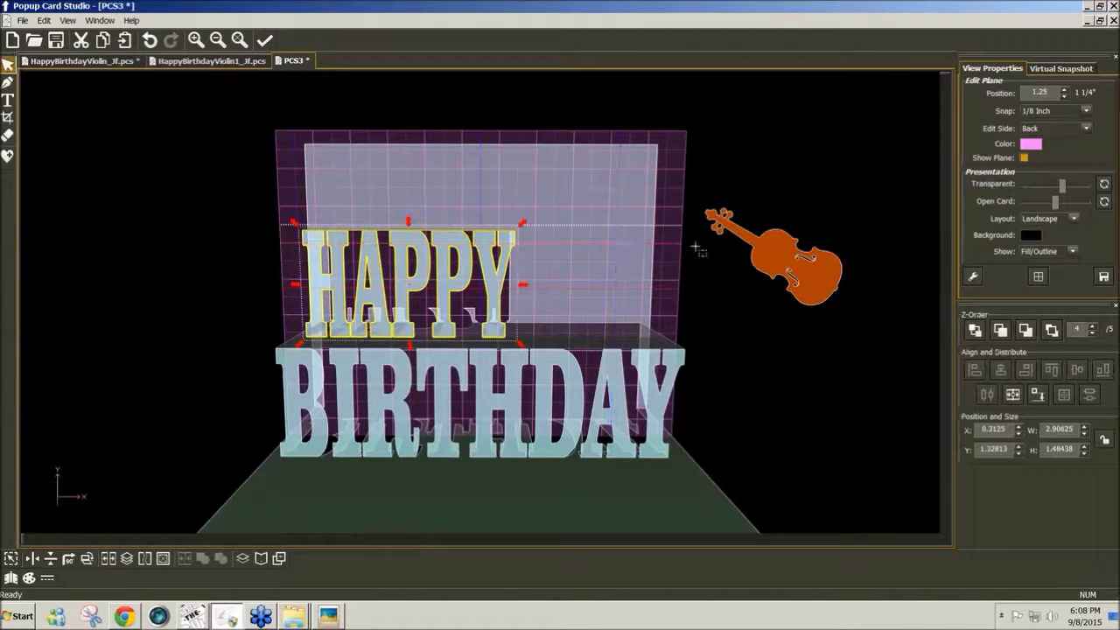
click(763, 260)
click(765, 263)
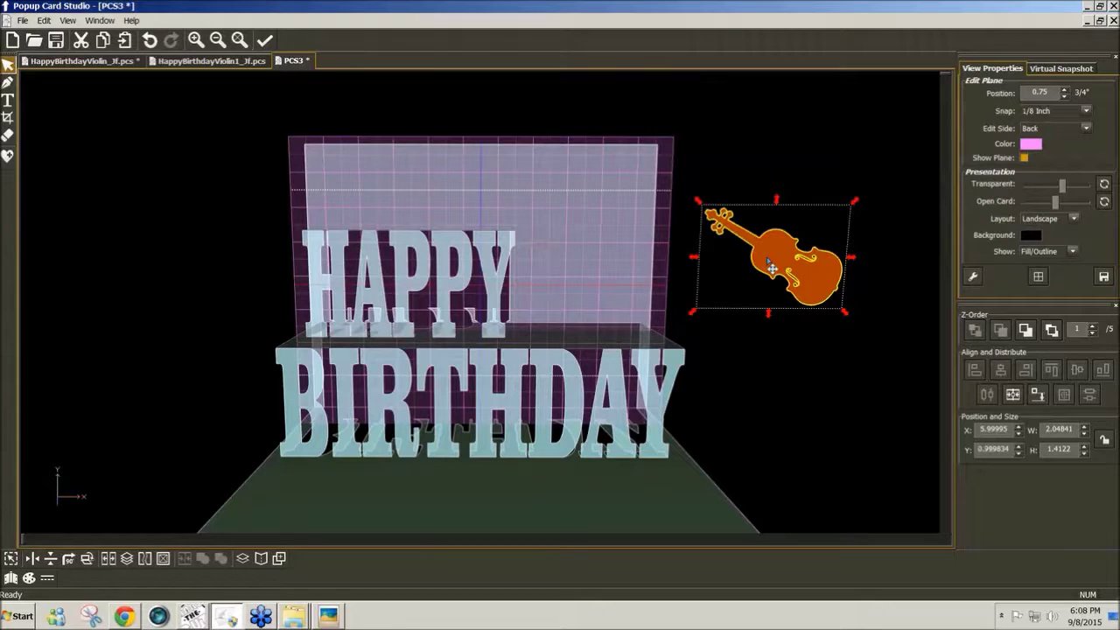
drag(771, 268, 582, 265)
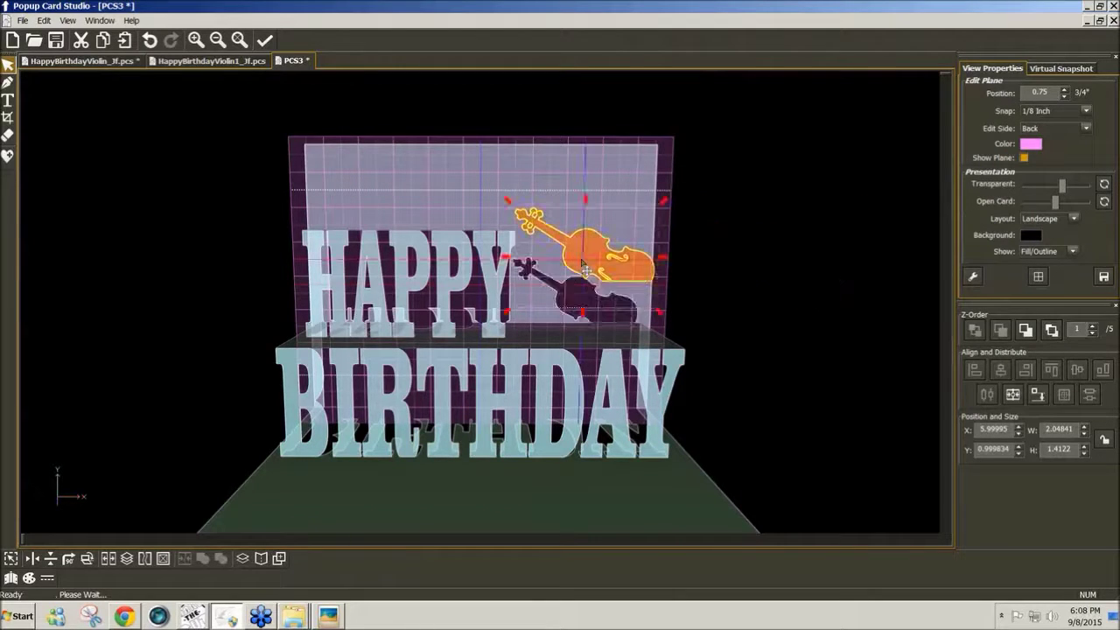
drag(593, 266, 757, 285)
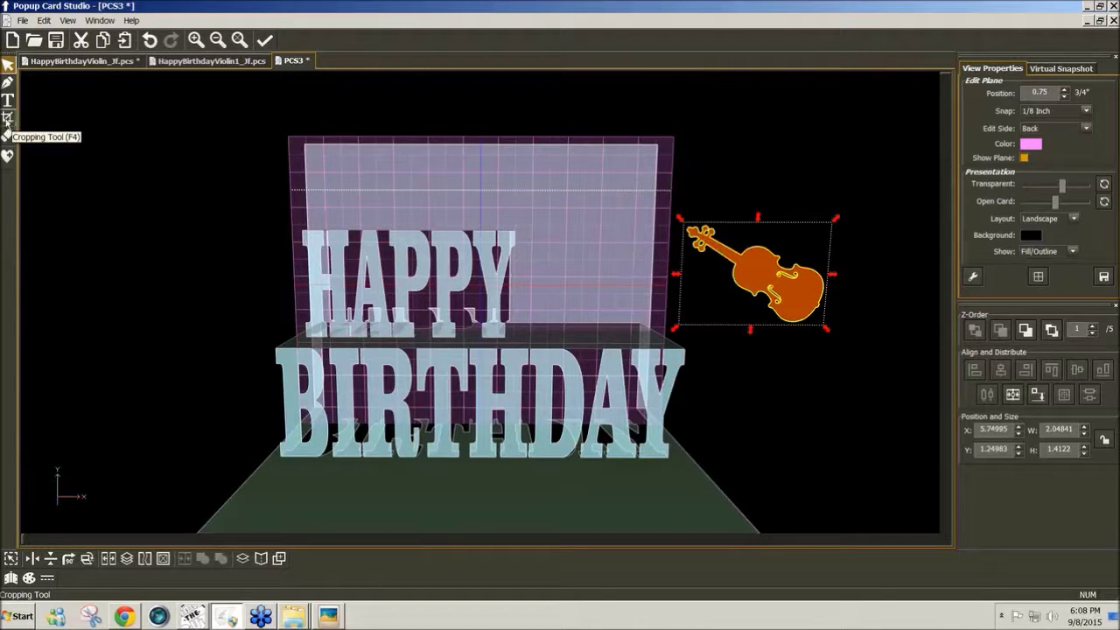
Crop a thin slice off the violin's lower edge using an Inclusive Rectangle with 1/128 Inch snap, leaving it 1.32813 inches high.
click(1086, 115)
click(1046, 206)
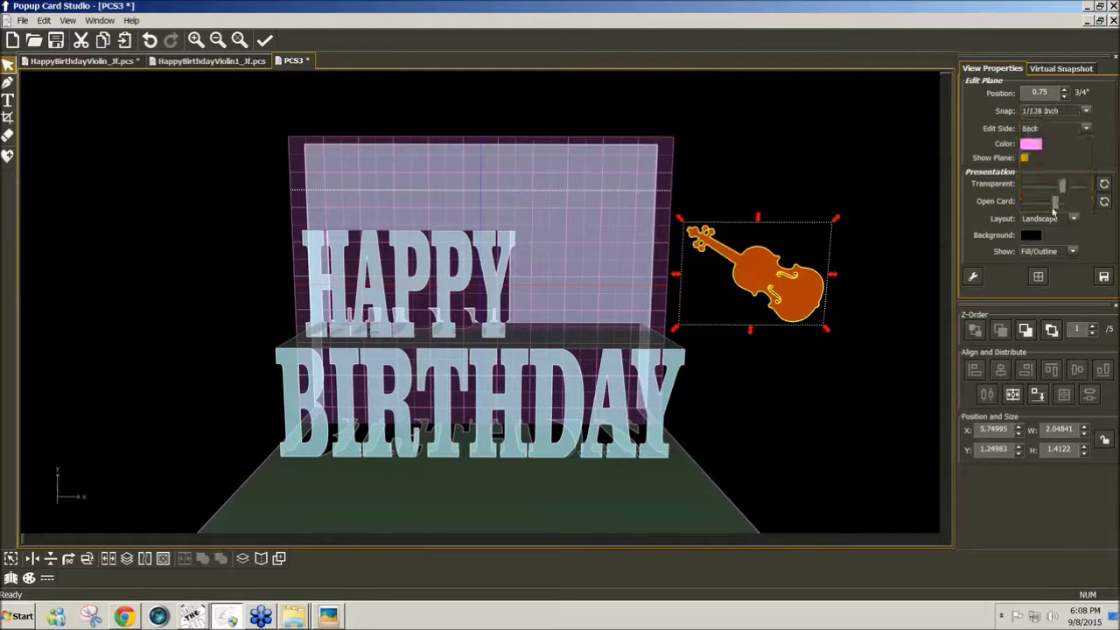
click(8, 117)
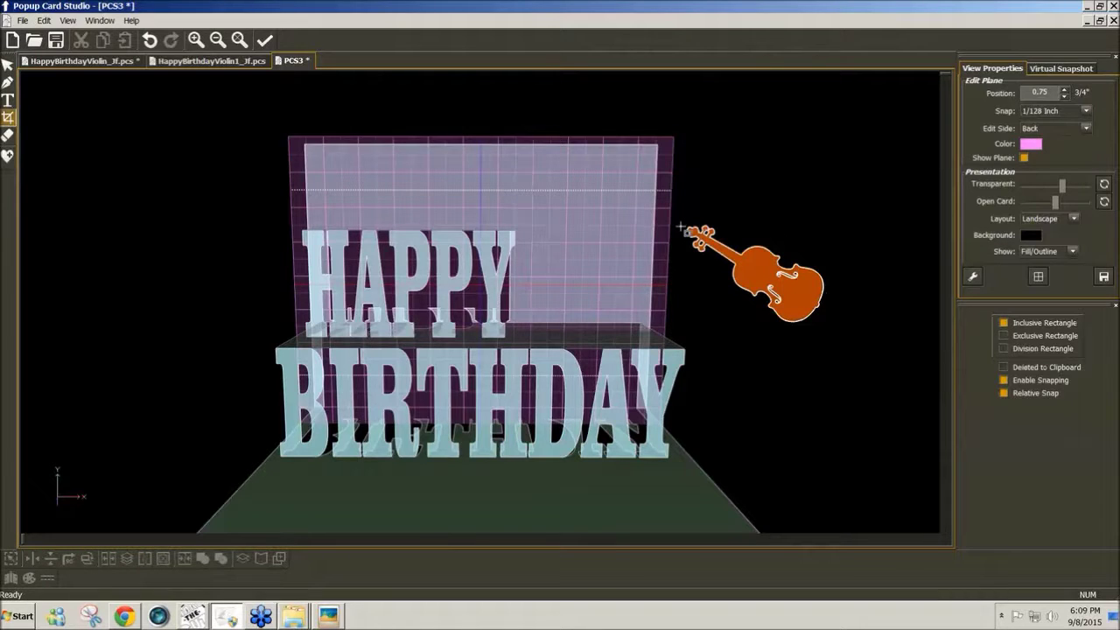
drag(680, 230, 831, 320)
click(7, 66)
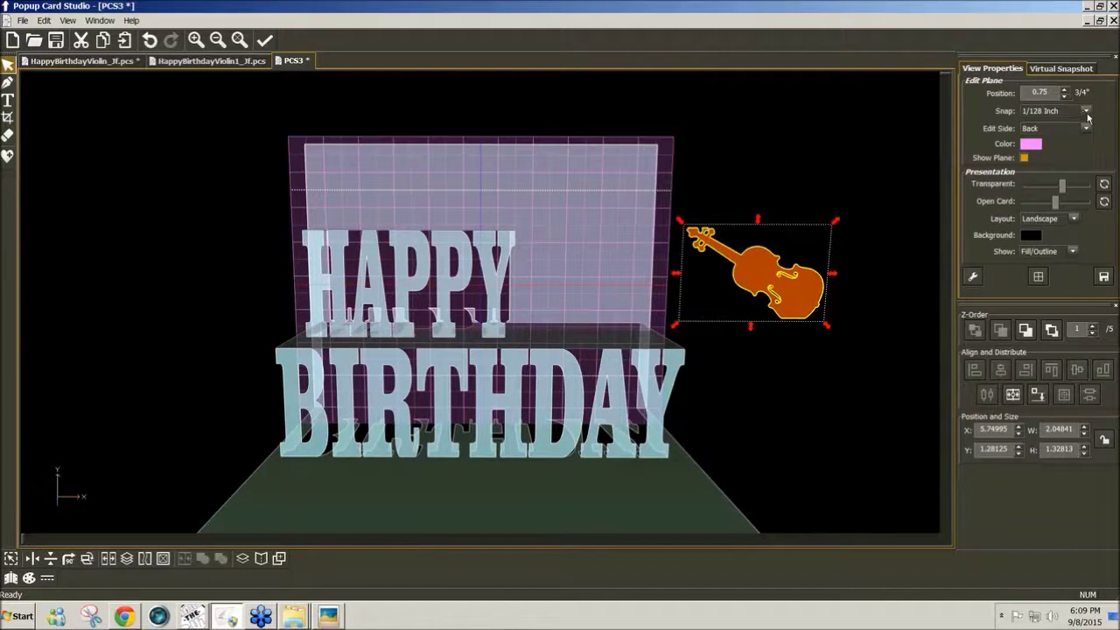
Place the violin beside HAPPY at X 3.17969, aligned to the bottom plane, and raise it to Z-order 5.
drag(798, 298, 615, 252)
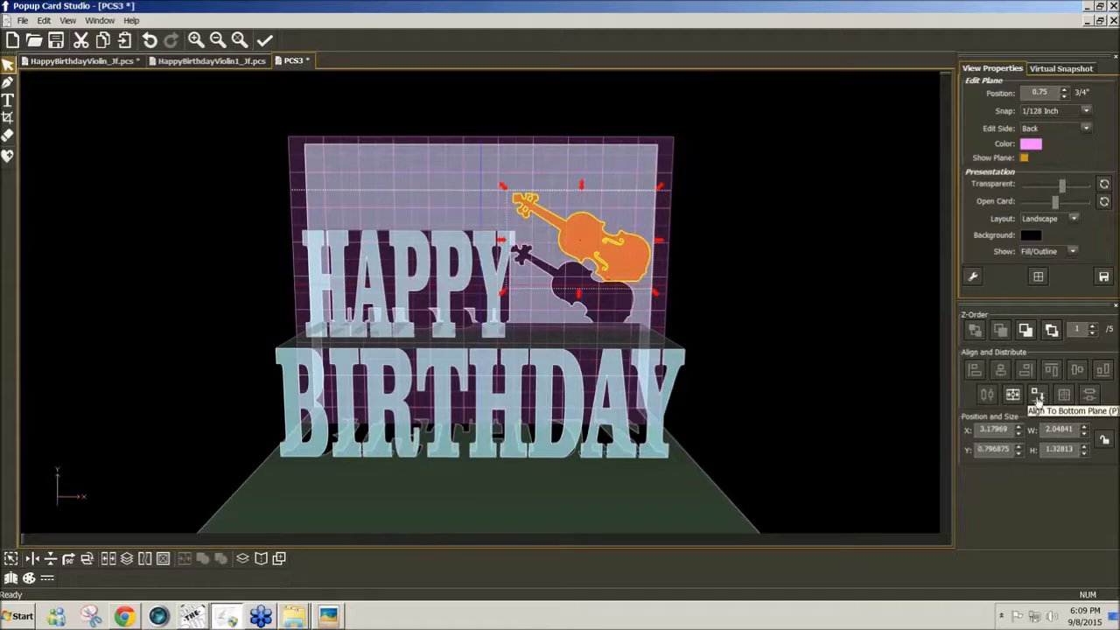
click(1038, 396)
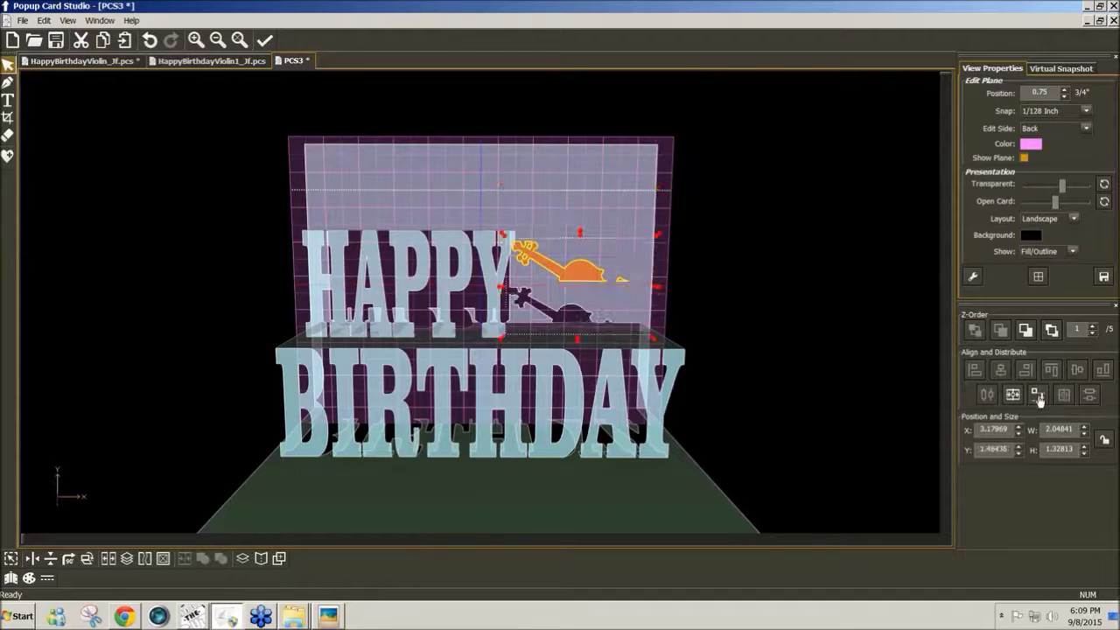
click(1027, 335)
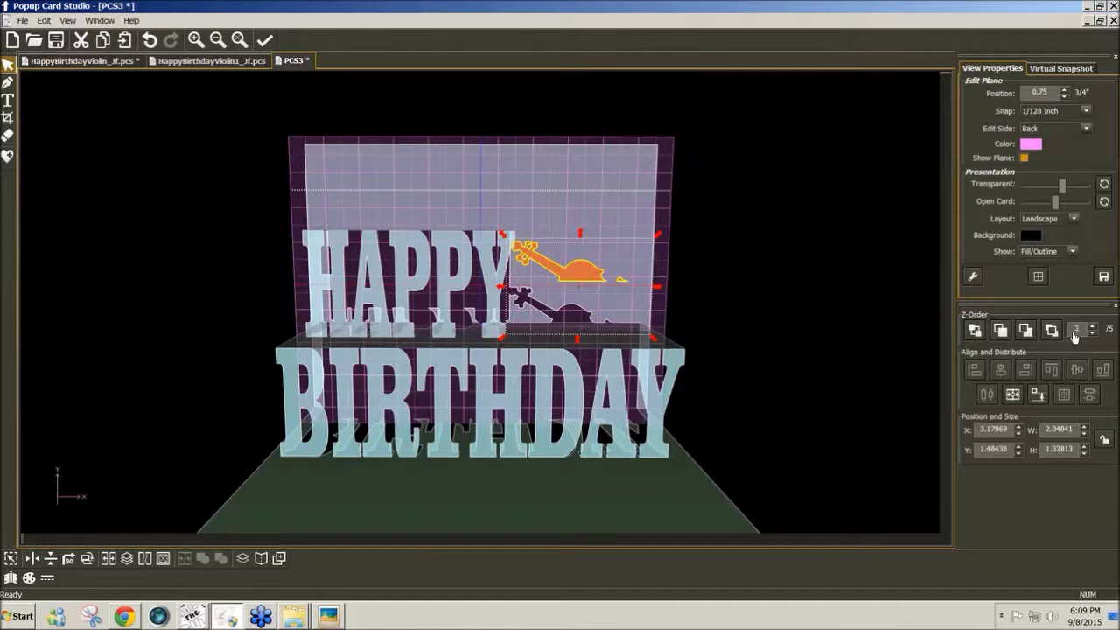
click(976, 333)
click(1050, 330)
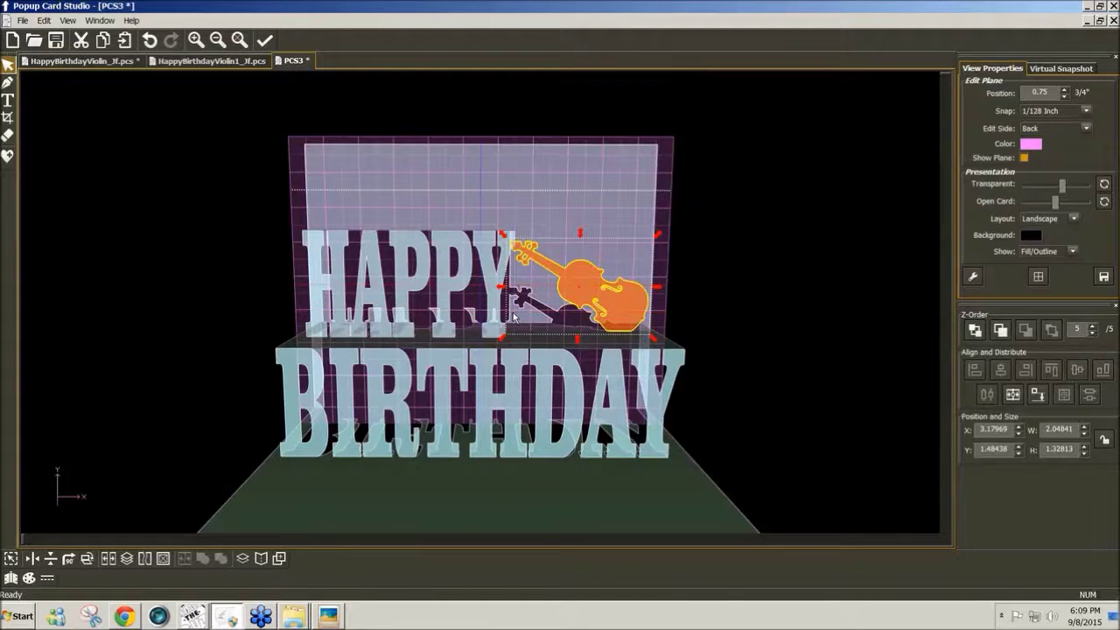
Inspect the violin's fit against HAPPY in 3D and nudge it slightly away from the Y to X 3.22656.
drag(588, 428, 691, 350)
drag(665, 241, 630, 238)
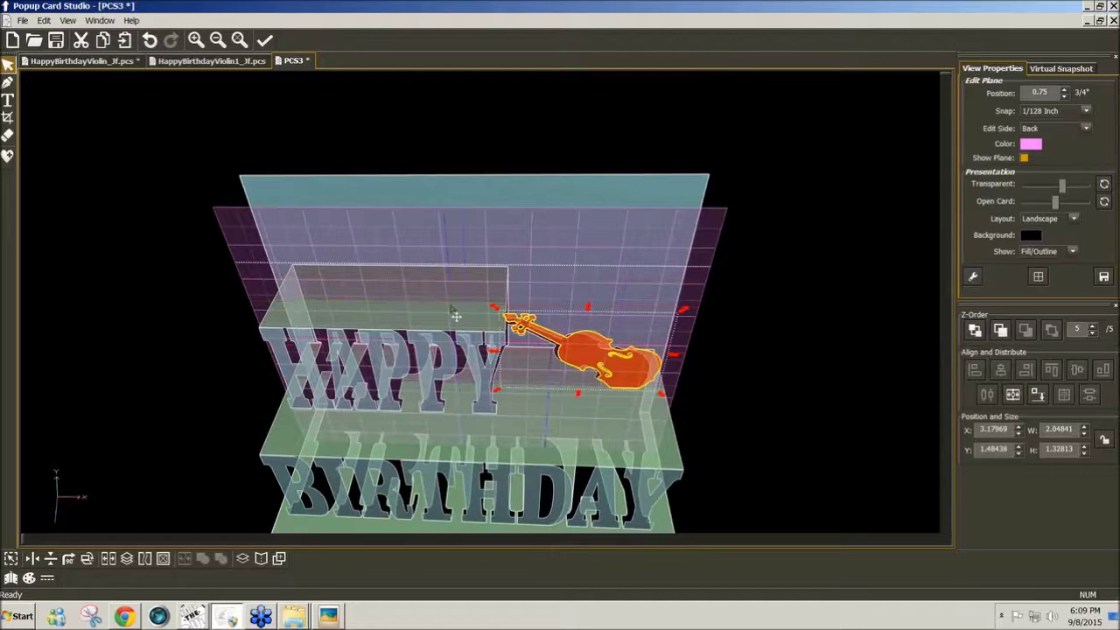
click(600, 374)
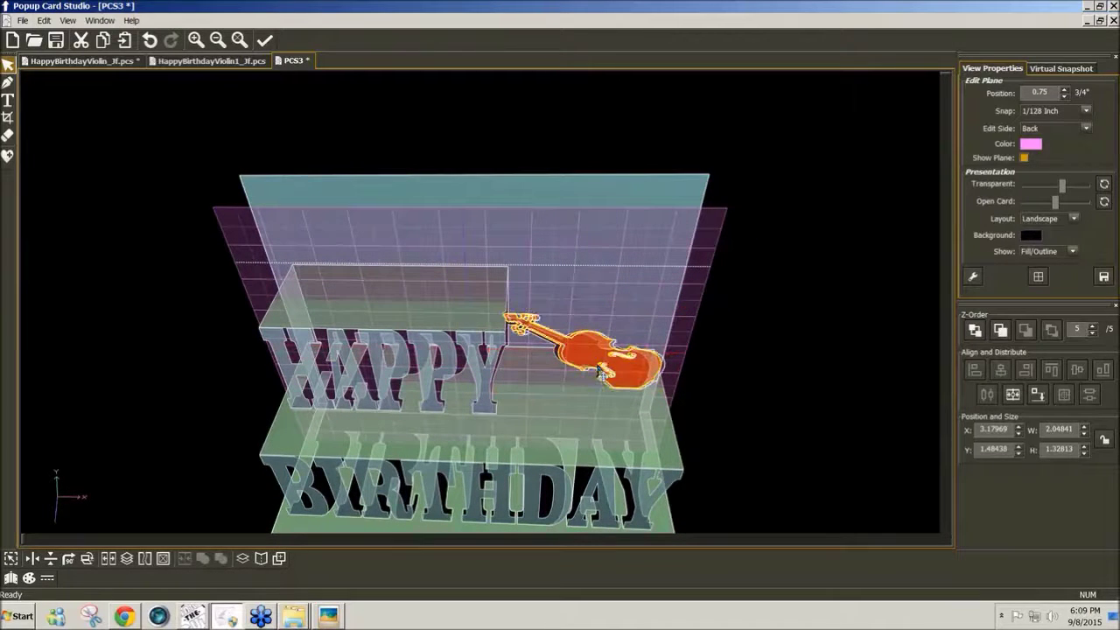
drag(600, 375, 602, 374)
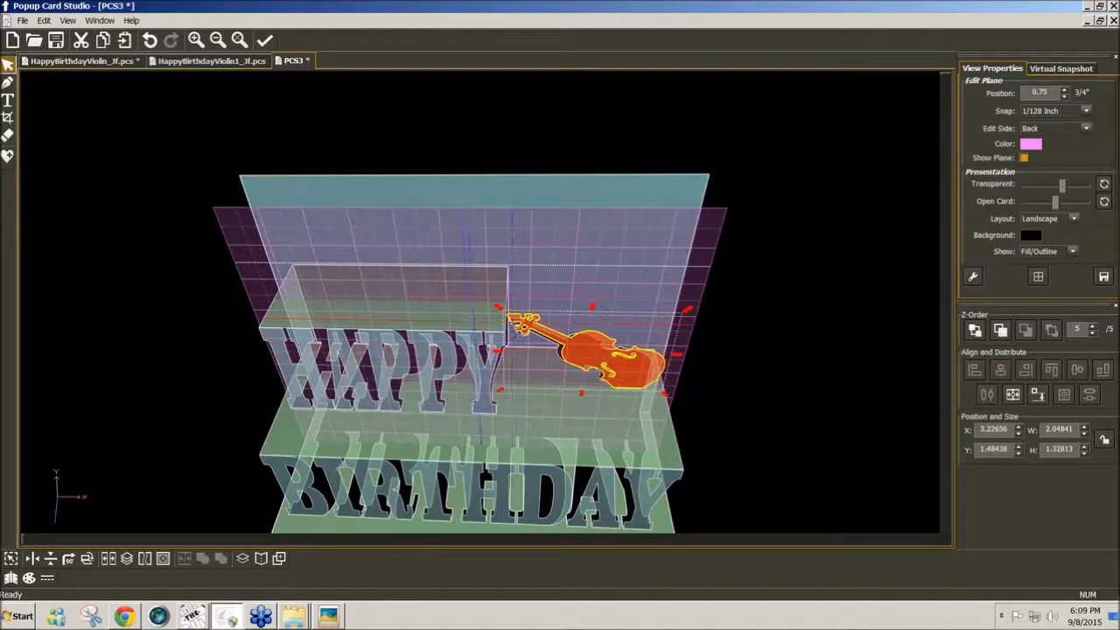
drag(589, 265, 668, 194)
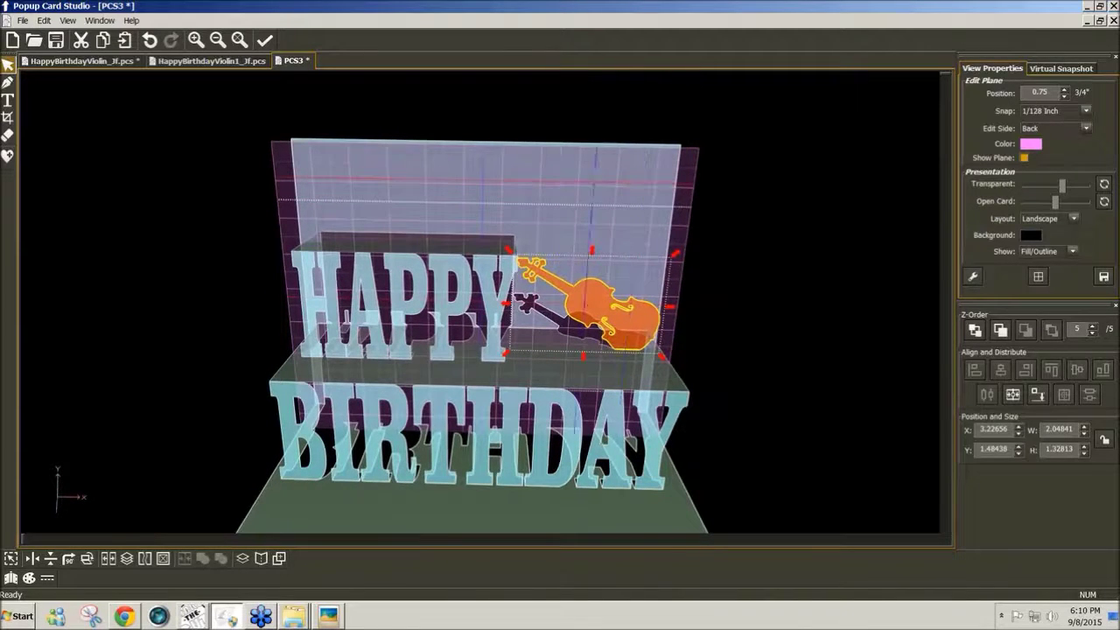
drag(588, 182, 587, 179)
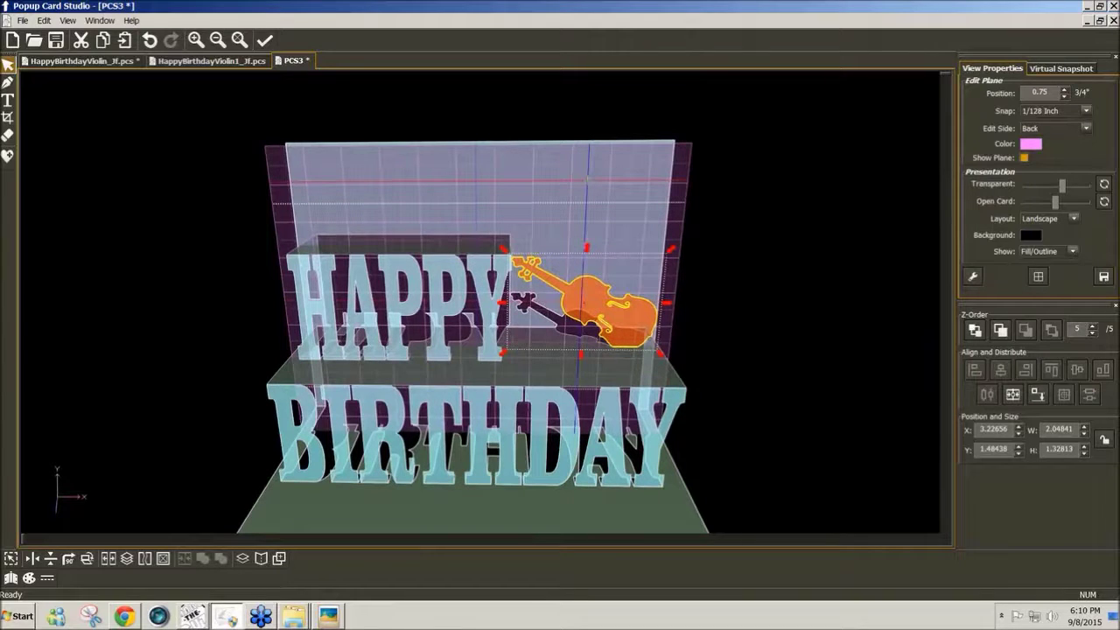
Join the violin's scroll to the card back with a 1/8 Inch snap Two-Point Rect, about 0.24 by 0.75 inch, on the Bottom plane at 2.76563.
key(space)
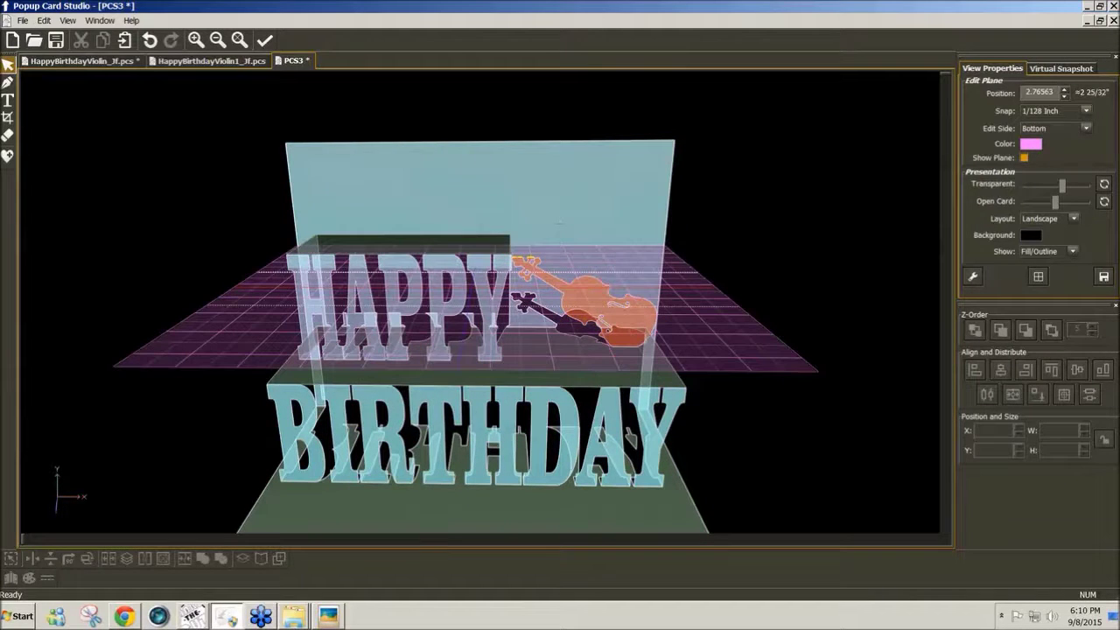
drag(552, 208, 560, 227)
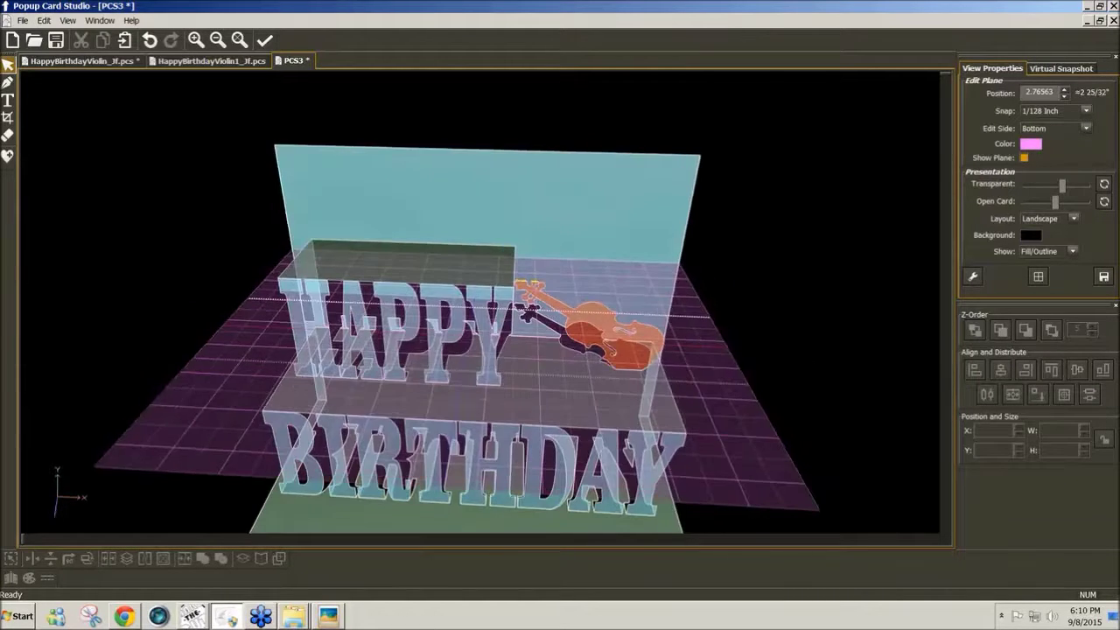
drag(335, 200, 337, 208)
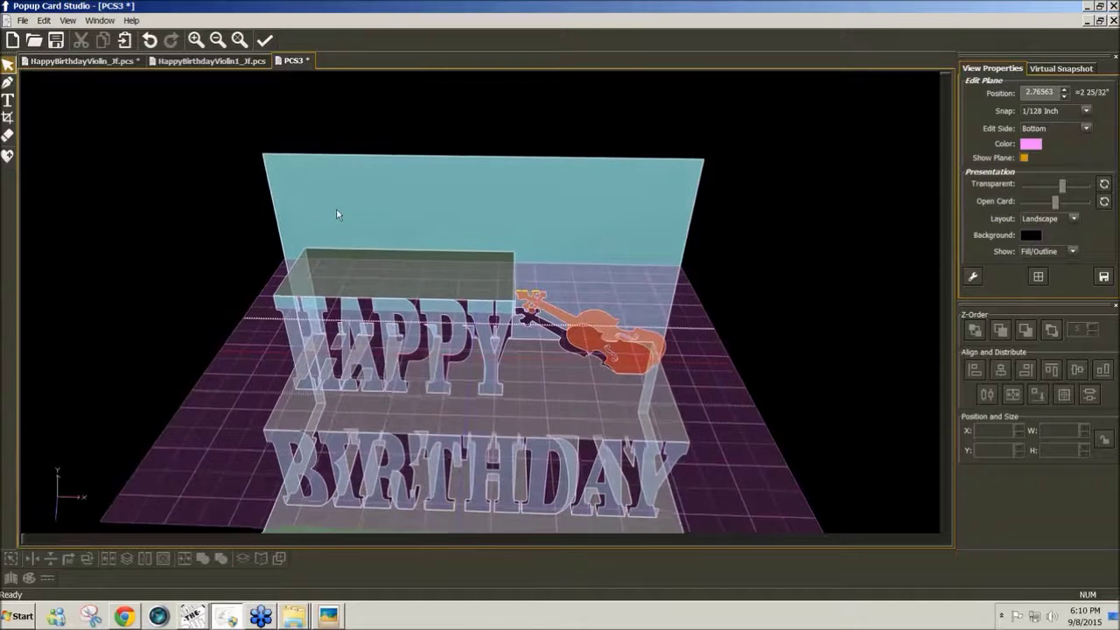
click(9, 83)
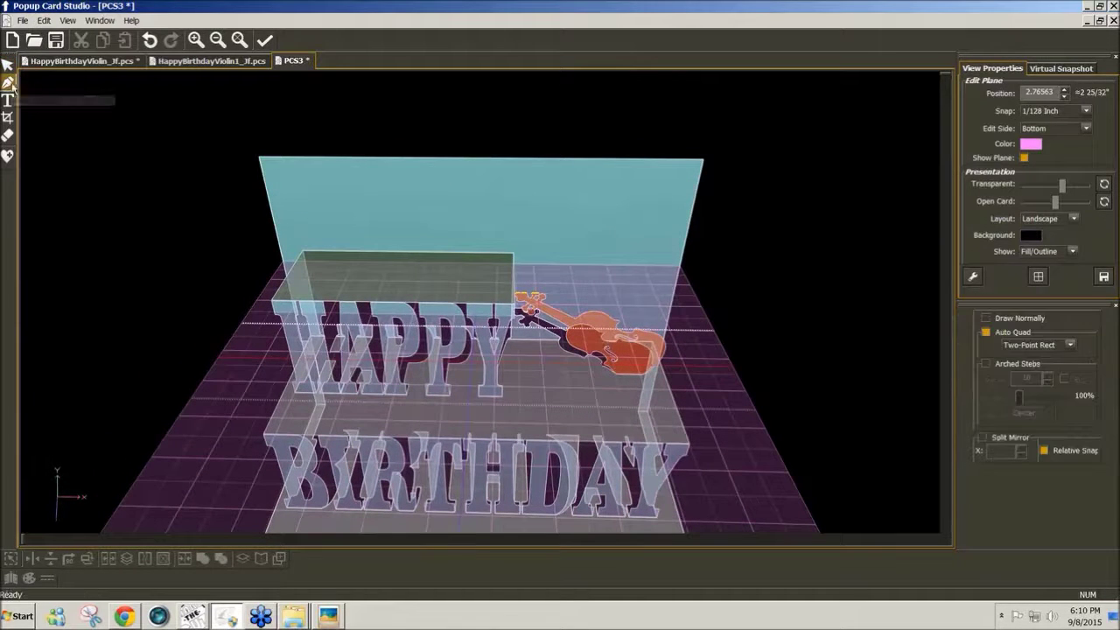
click(1088, 112)
click(1049, 158)
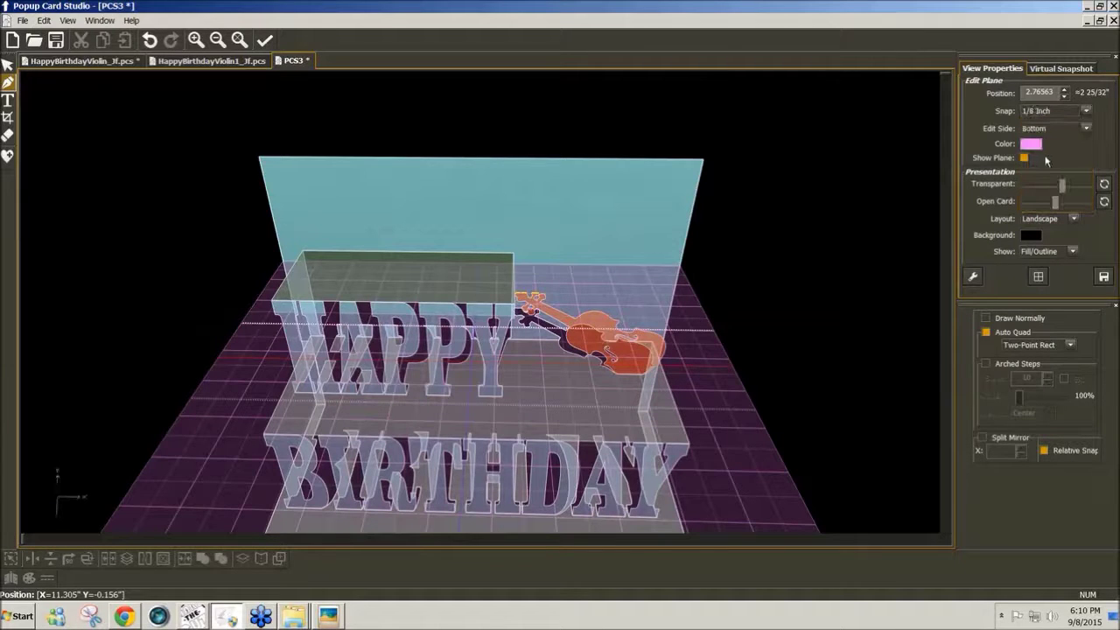
click(522, 297)
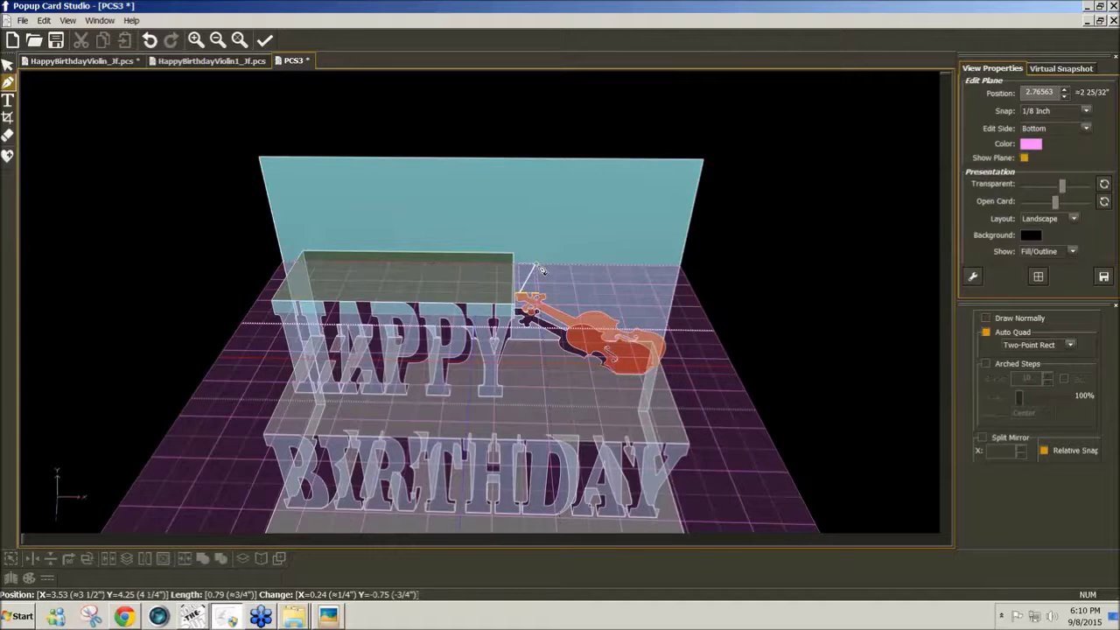
click(536, 263)
Inspect the finished card with the violin's joining strip in 3D and check its cut and fold lines in the print preview.
drag(543, 234, 404, 194)
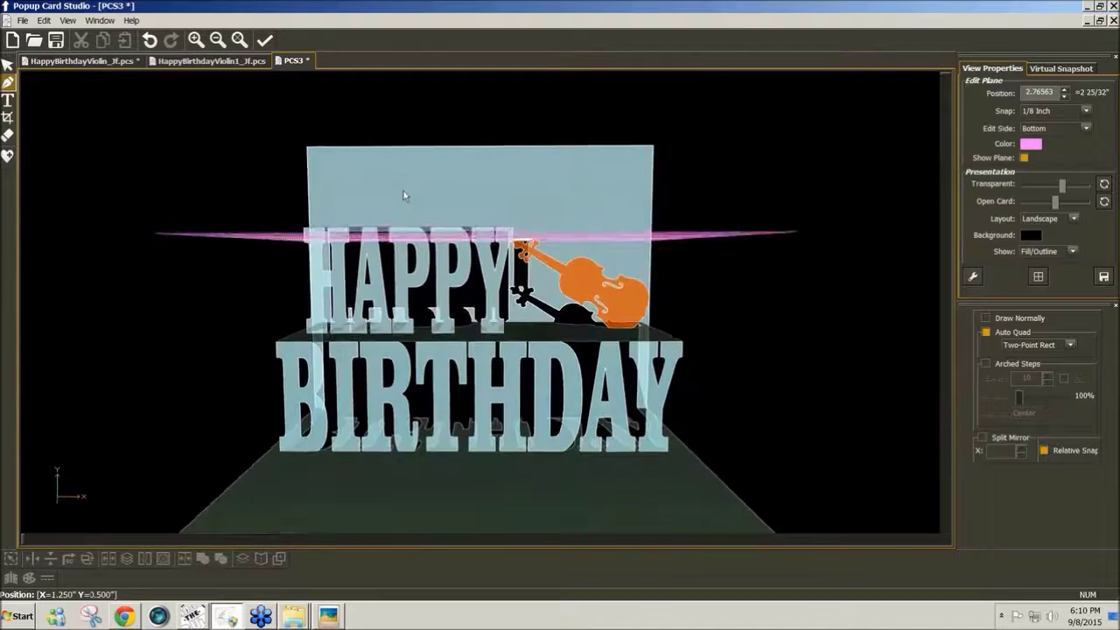
scroll(537, 239, down, 1)
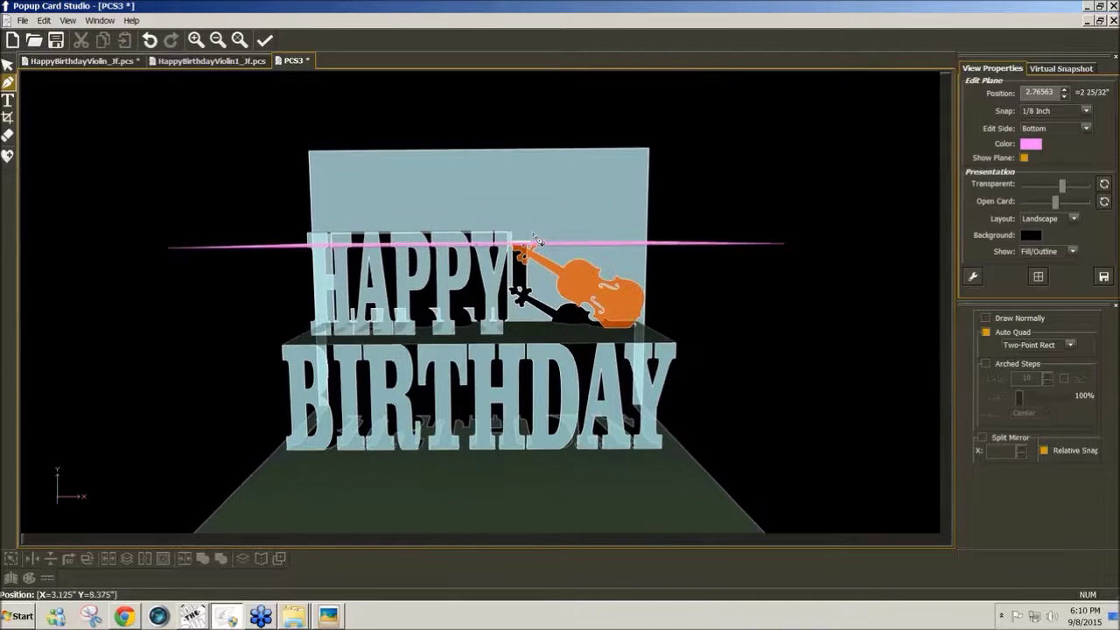
scroll(537, 240, down, 5)
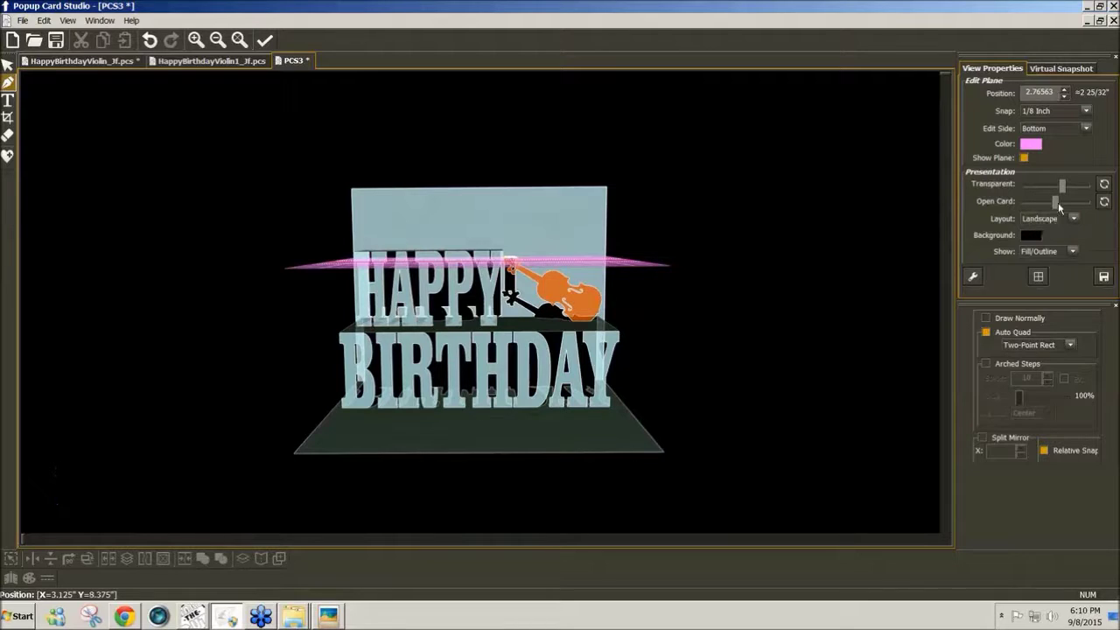
mouse_move(1057, 204)
mouse_down()
mouse_move(1010, 218)
mouse_move(1032, 205)
mouse_move(1059, 214)
mouse_up()
drag(541, 331, 409, 327)
mouse_move(566, 364)
mouse_down()
mouse_move(538, 378)
mouse_move(553, 354)
mouse_up()
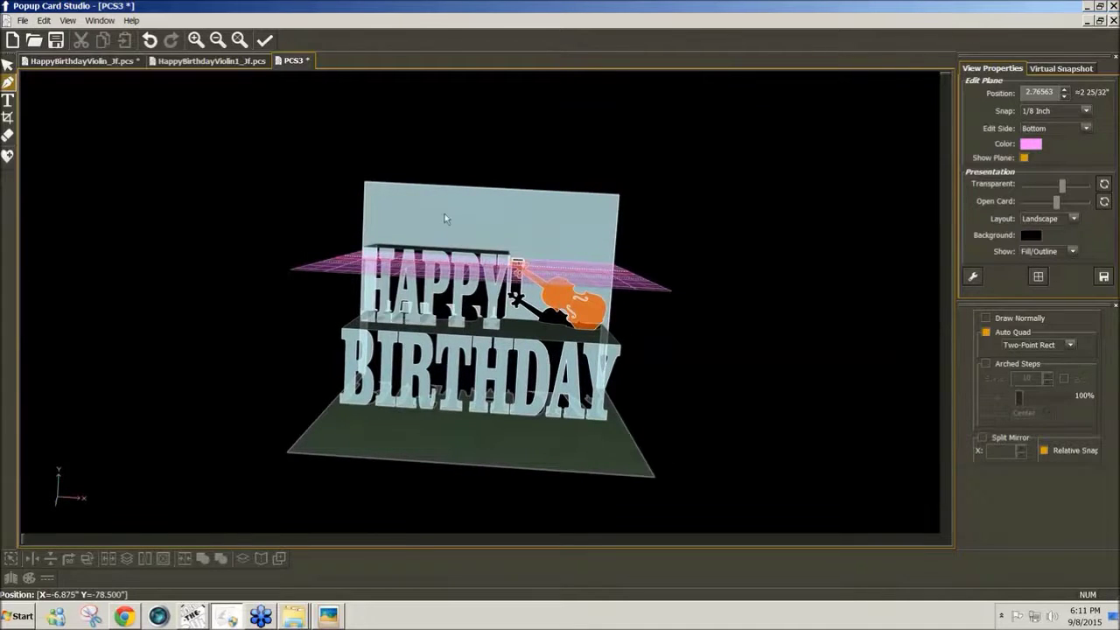
click(25, 21)
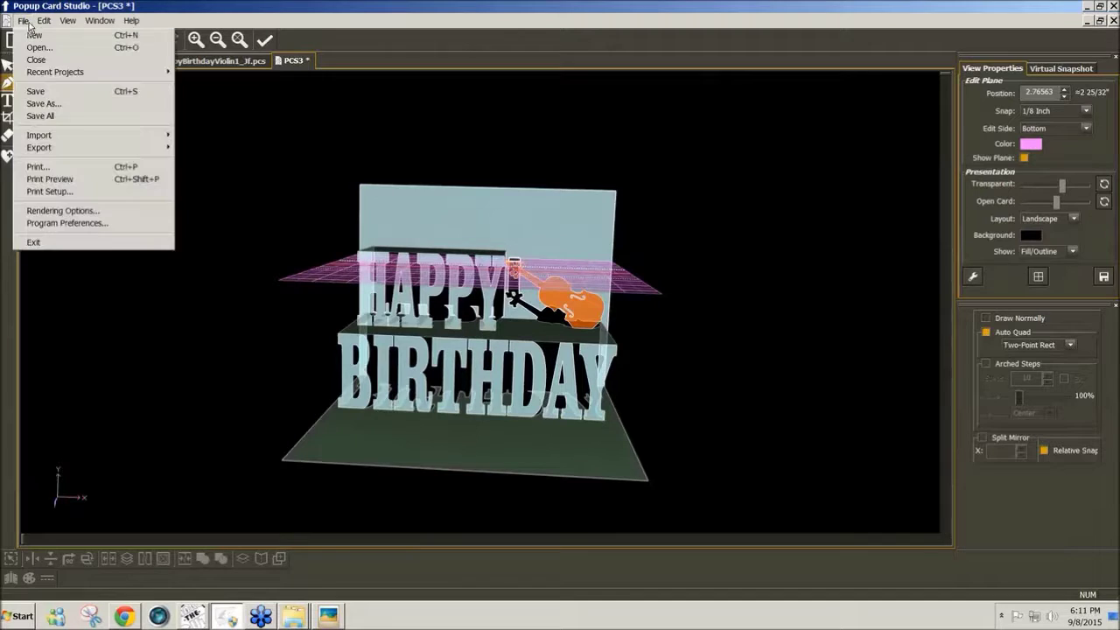
click(72, 180)
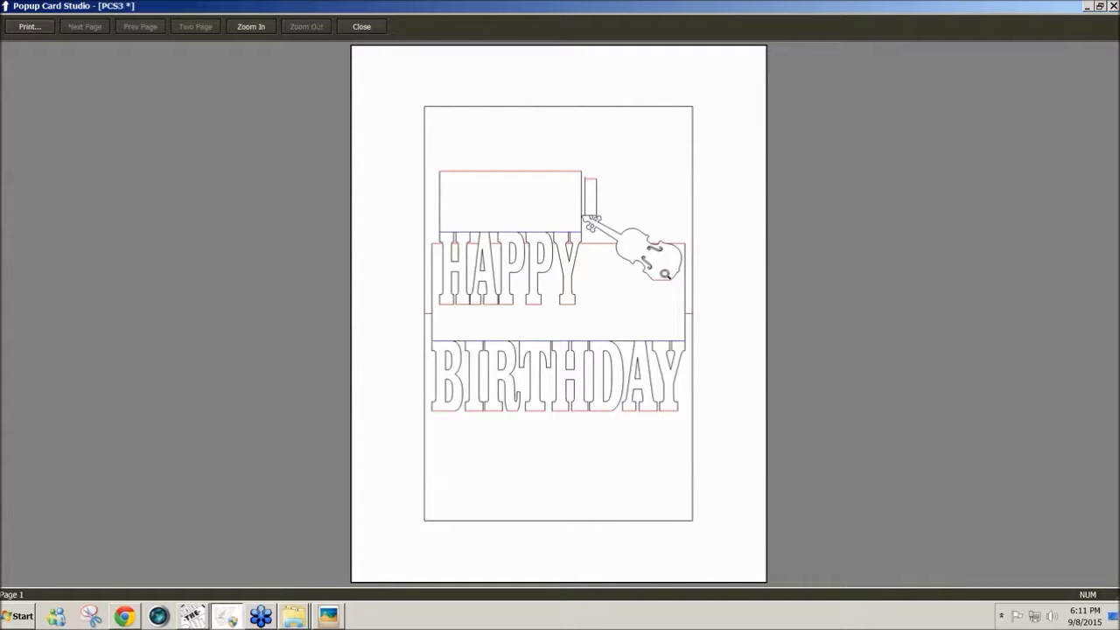
click(362, 27)
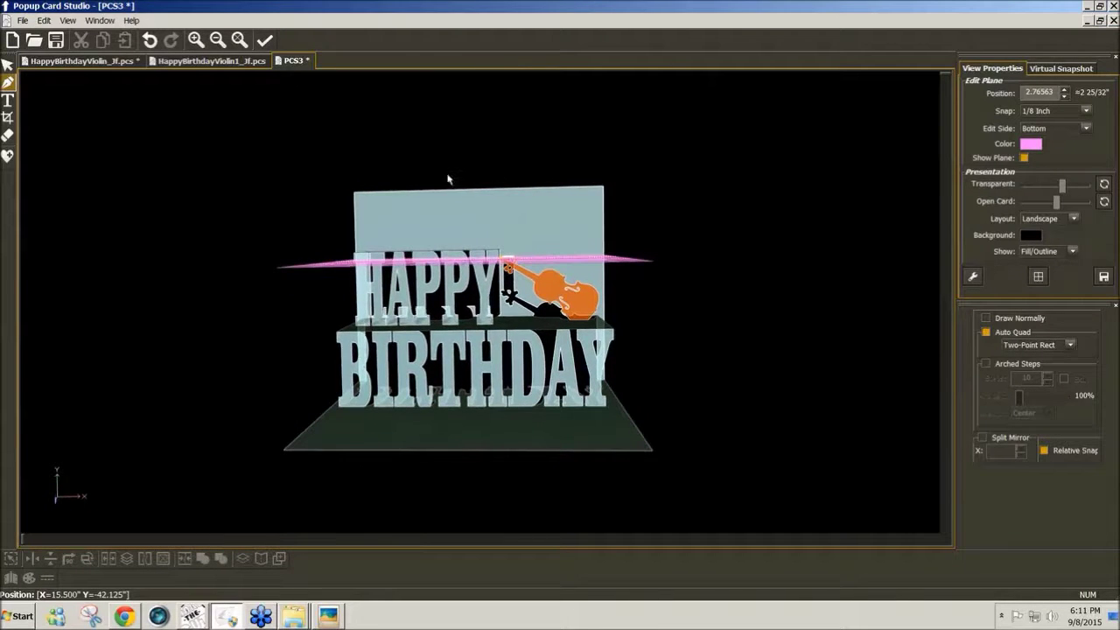
mouse_move(447, 179)
mouse_down()
mouse_move(450, 195)
mouse_move(465, 183)
mouse_move(454, 186)
mouse_up()
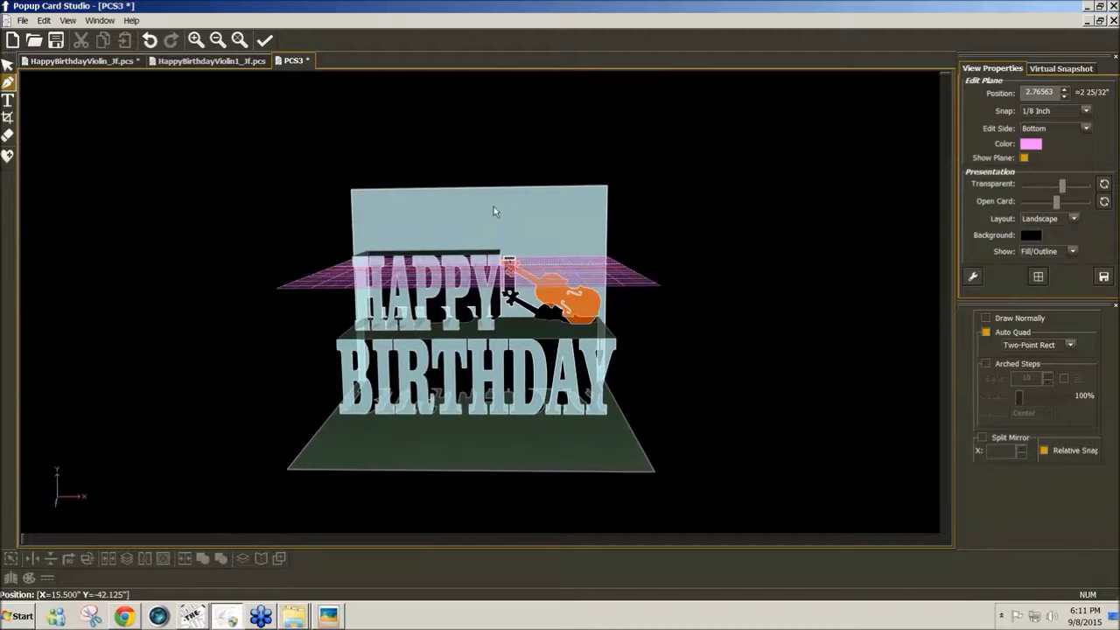
drag(494, 206, 493, 198)
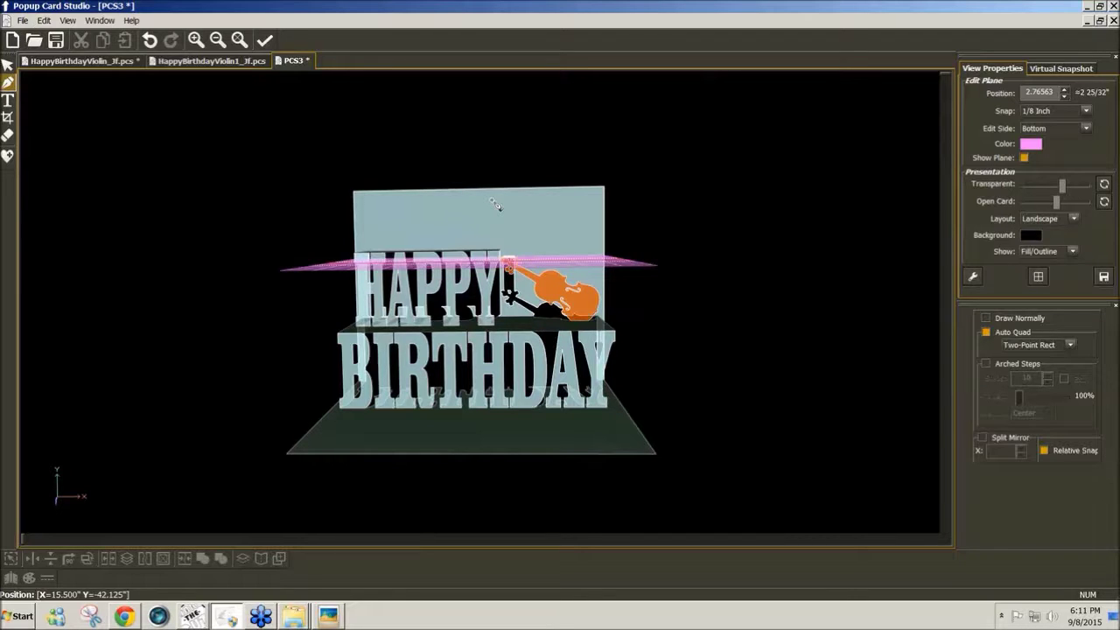
mouse_move(492, 200)
mouse_down()
mouse_move(494, 208)
mouse_move(506, 194)
mouse_up()
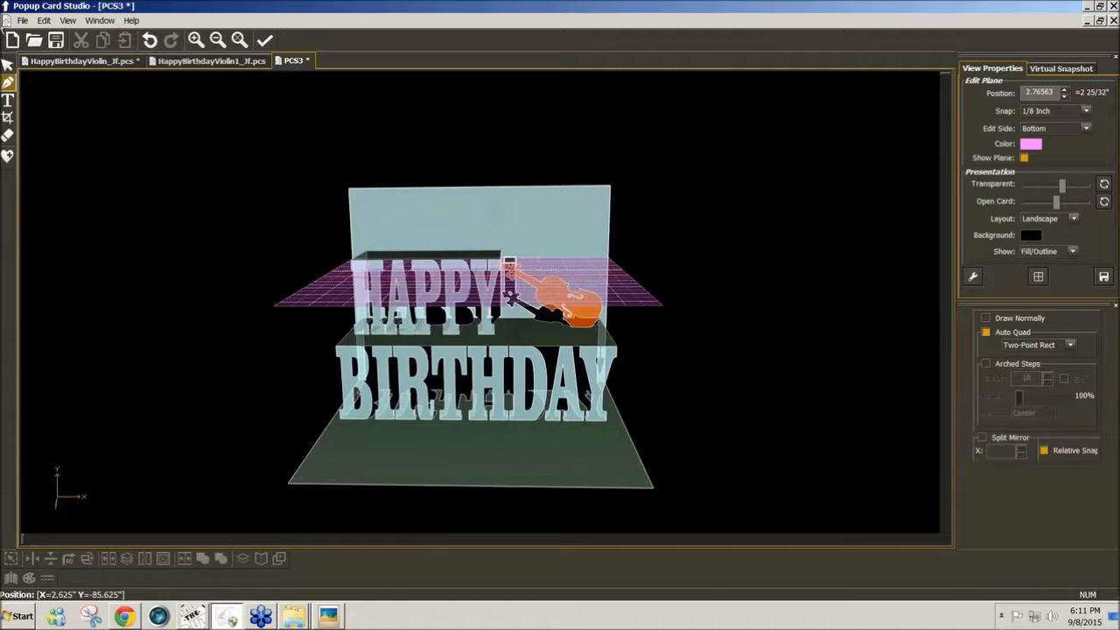
Export the project shapes as ProjectShapesHappyBirthdayViolin2_JF.svg in the HappyBirthdayViolinPopup_JF folder.
click(23, 20)
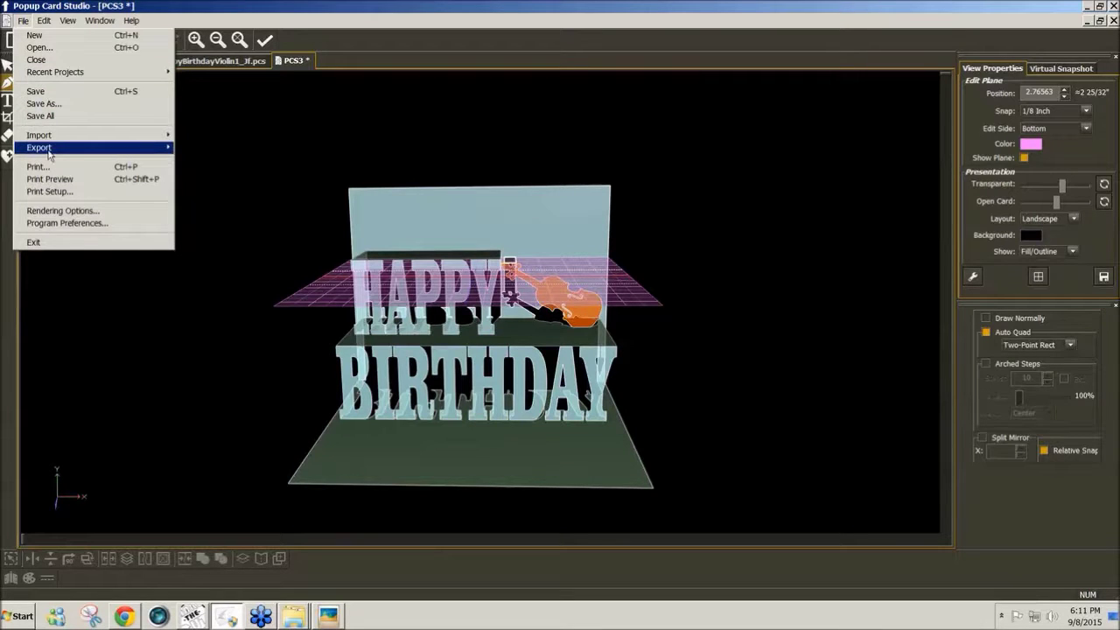
mouse_move(48, 151)
mouse_move(246, 160)
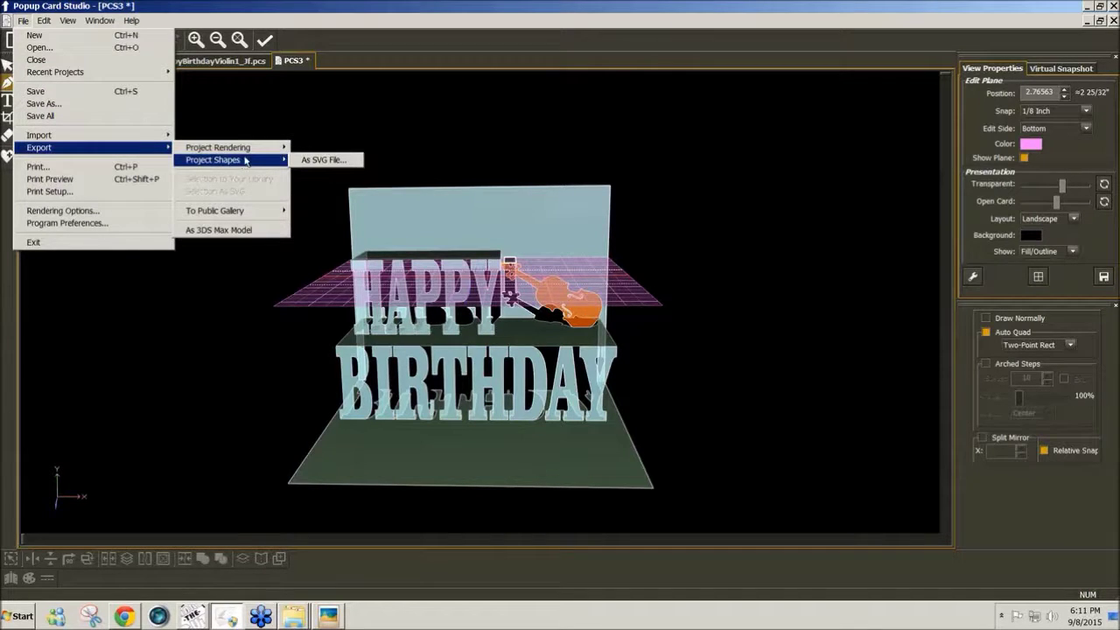
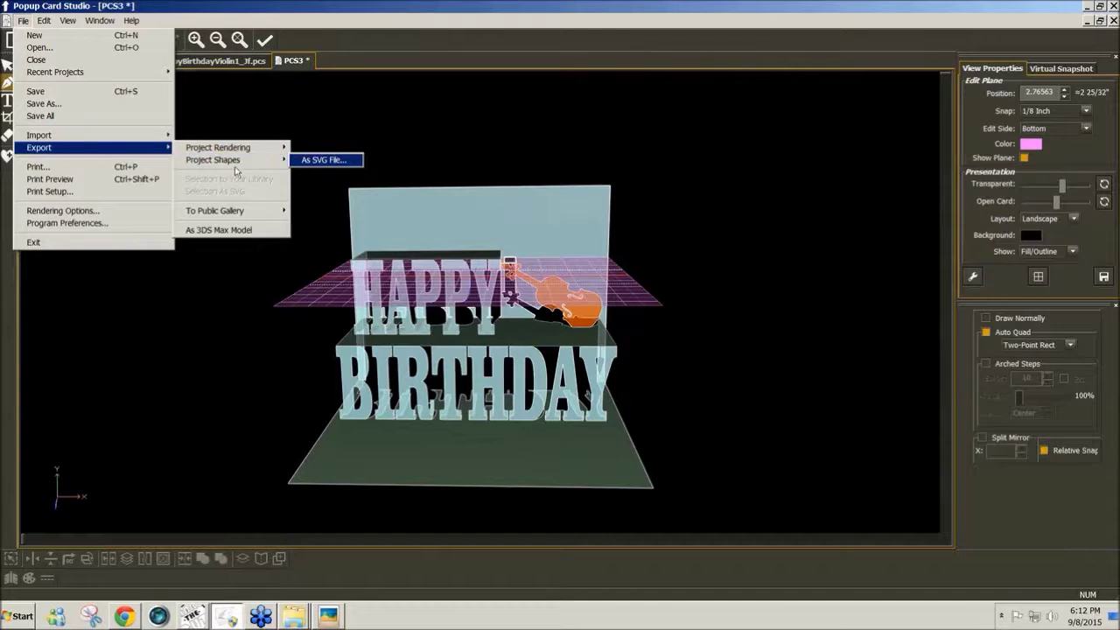
click(338, 160)
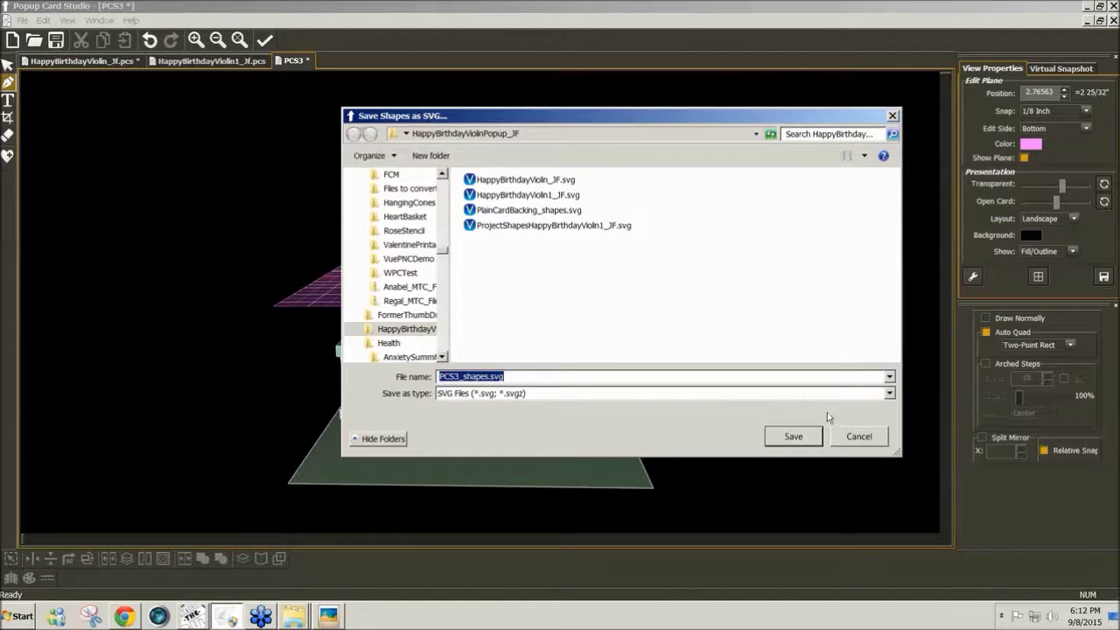
click(558, 225)
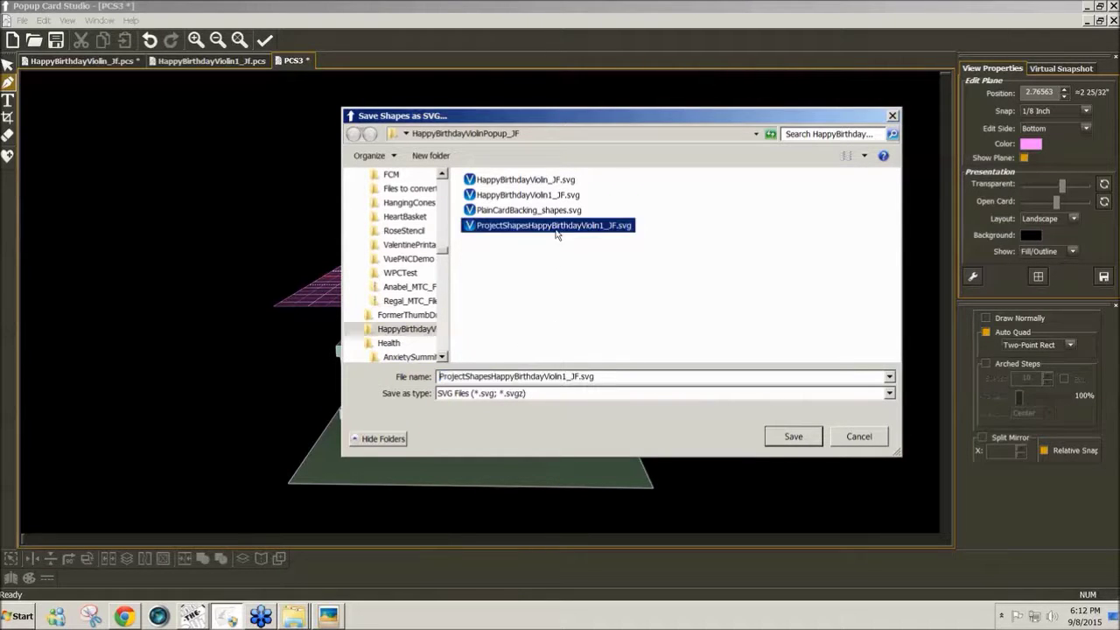
double_click(564, 376)
click(564, 376)
click(802, 438)
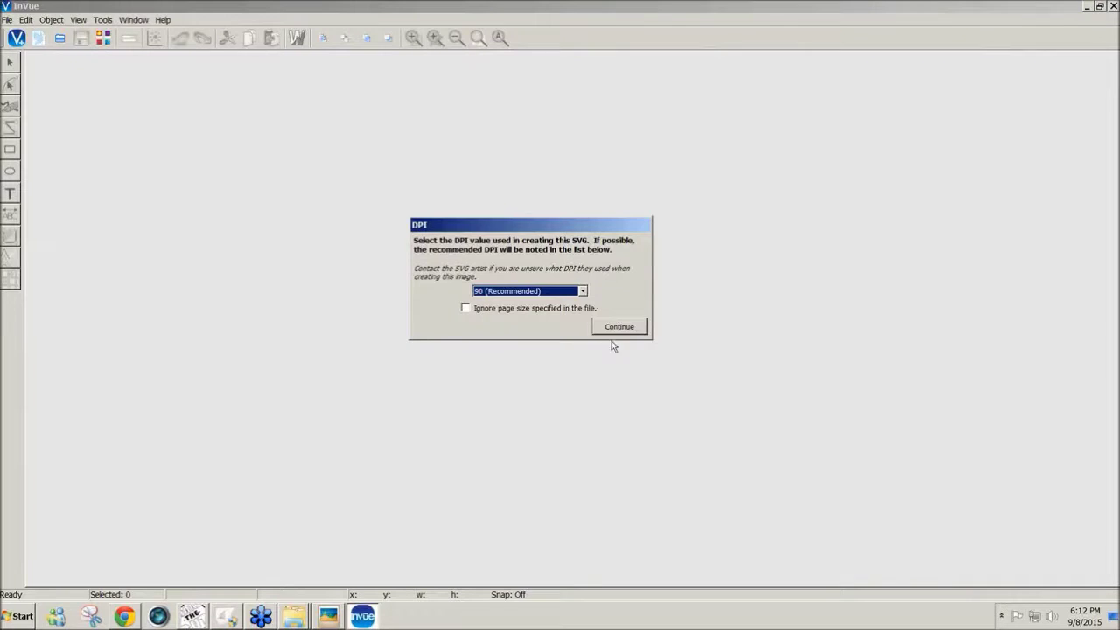
Load the exported project shapes in InVue at 90 DPI and select the grouped card shapes to examine them.
click(616, 330)
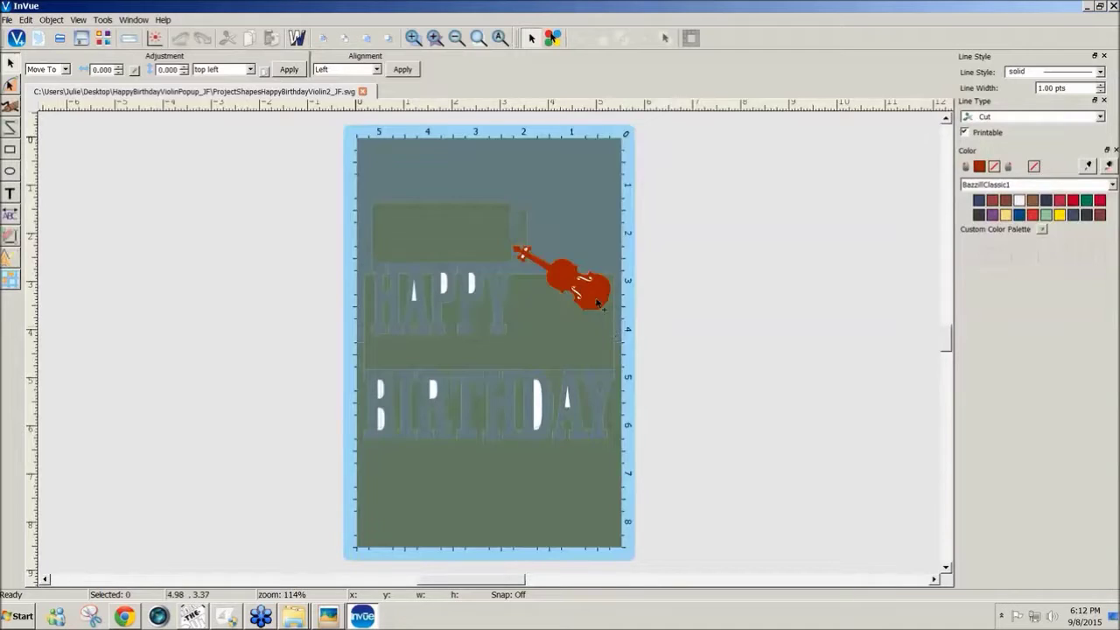
click(599, 302)
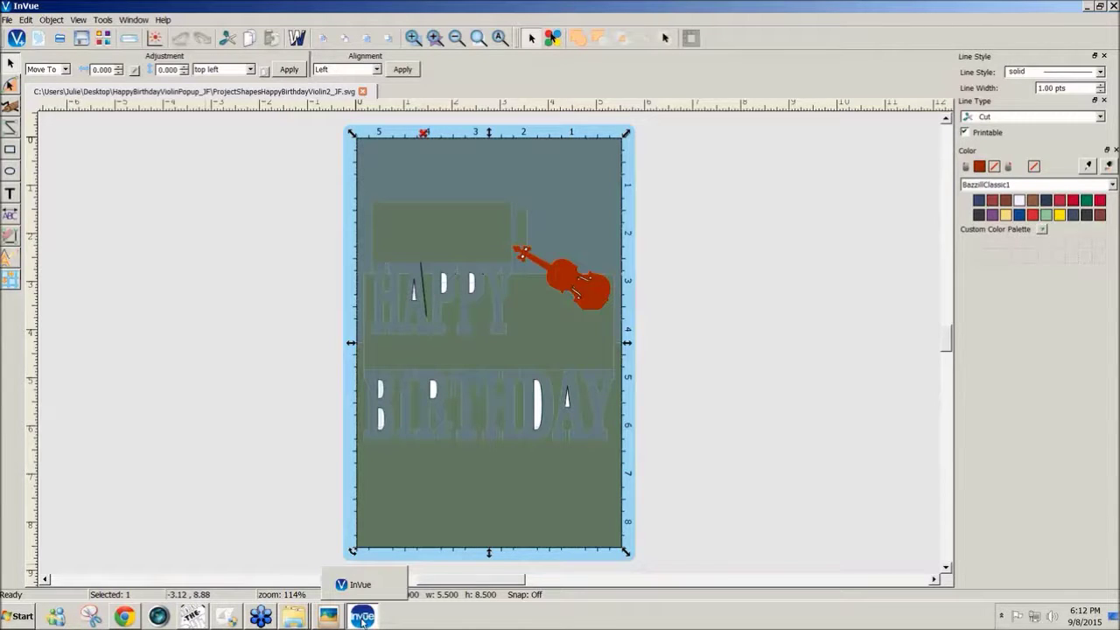
click(198, 620)
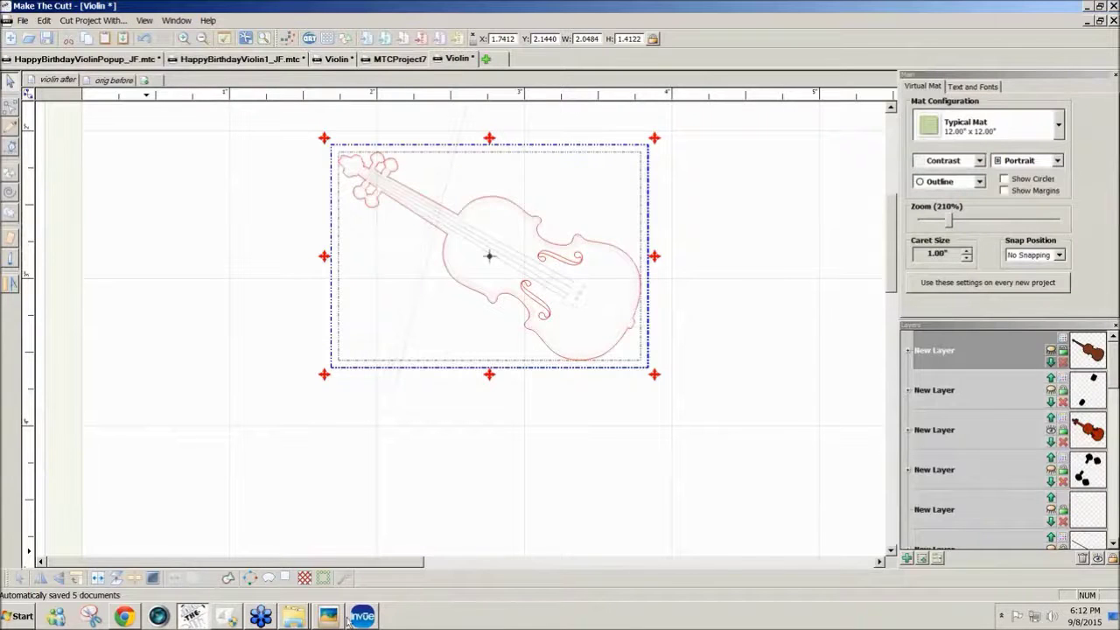
Return to Popup Card Studio and export the project rendering as HappyBirthdayViolin2_JF.svg.
click(228, 619)
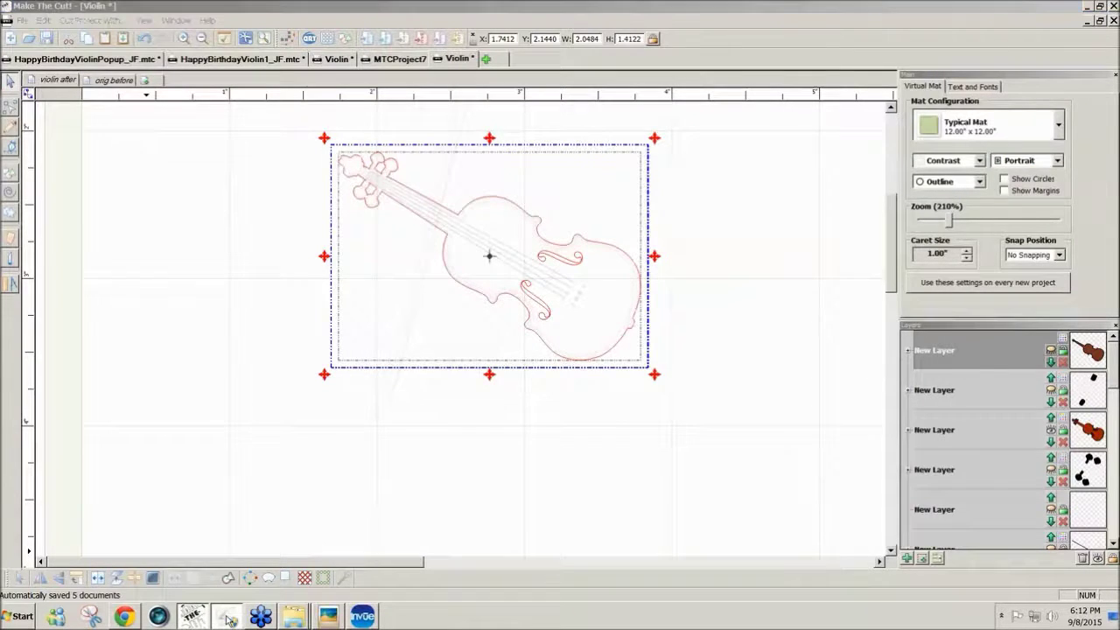
click(23, 20)
mouse_move(58, 152)
mouse_move(197, 152)
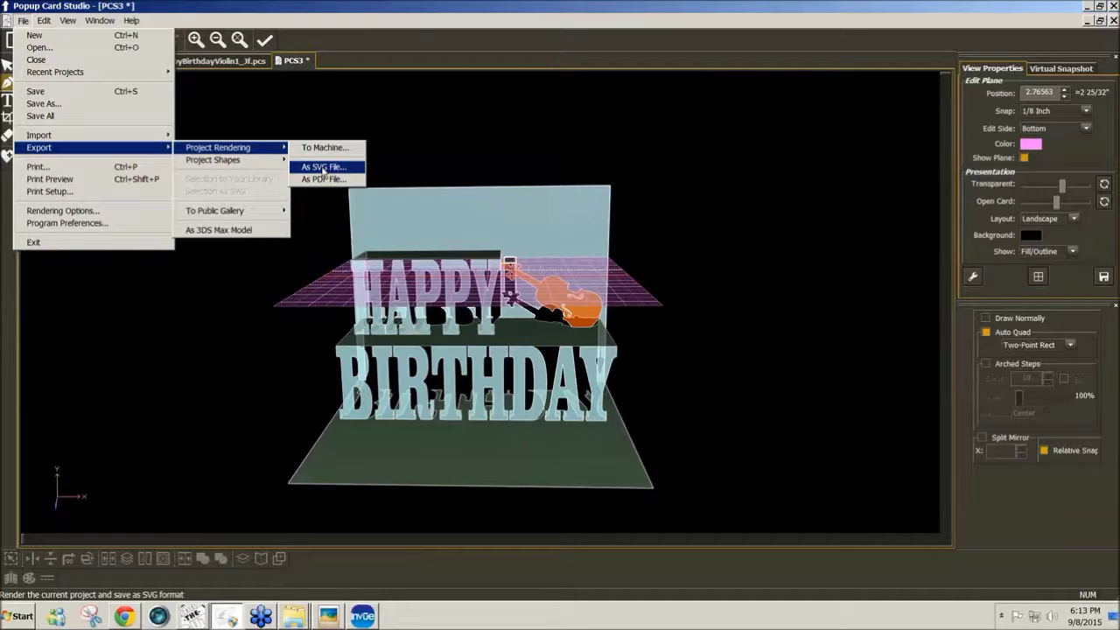
click(323, 168)
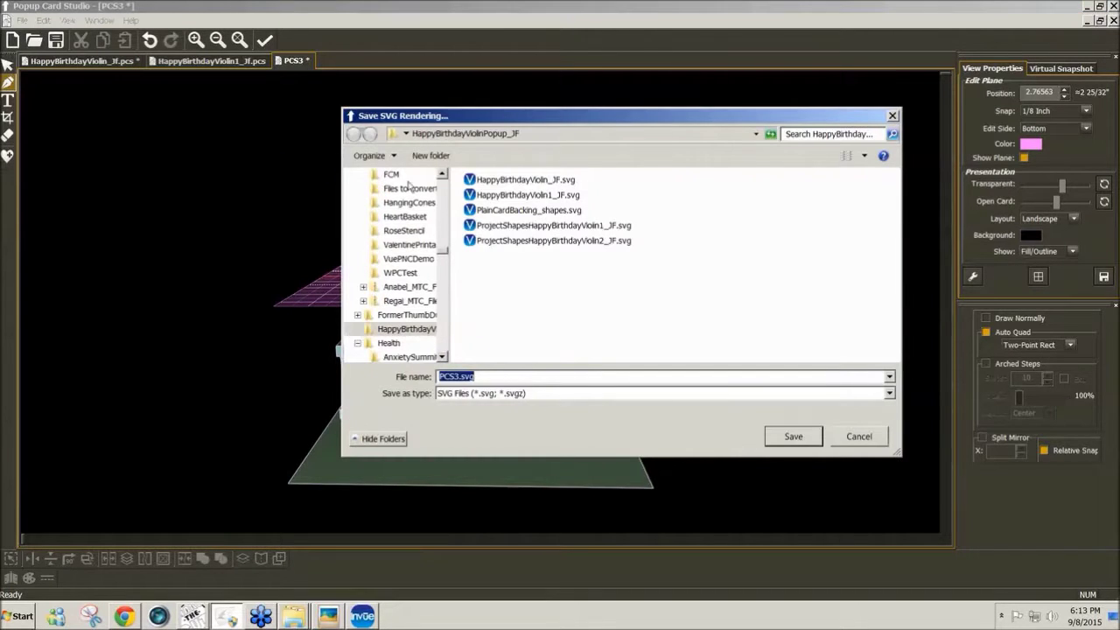
click(524, 197)
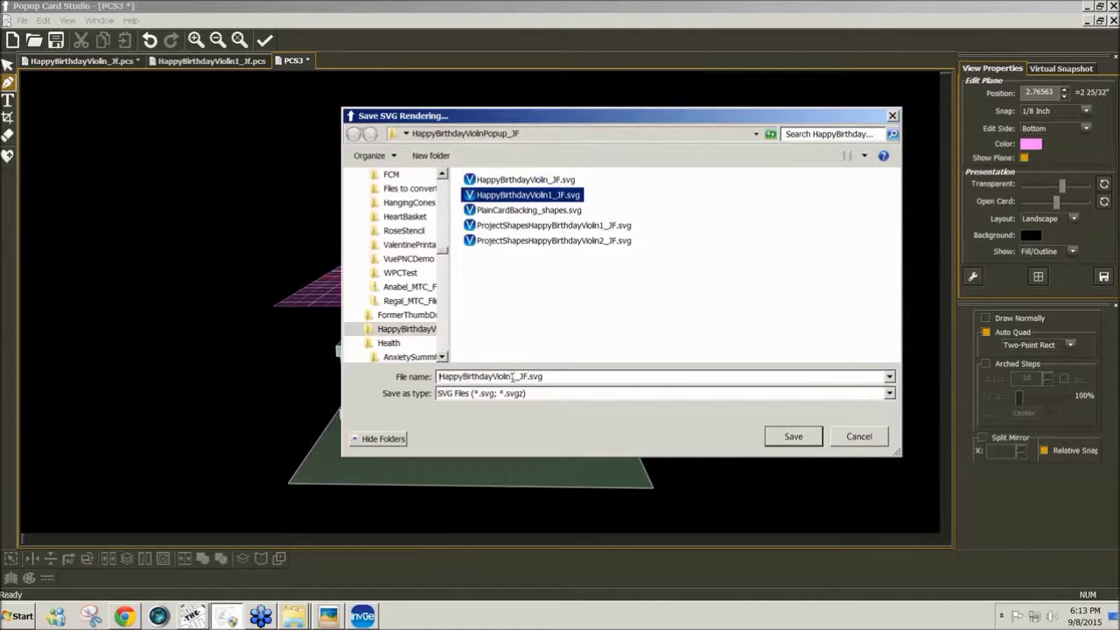
double_click(512, 376)
click(512, 376)
text(2)
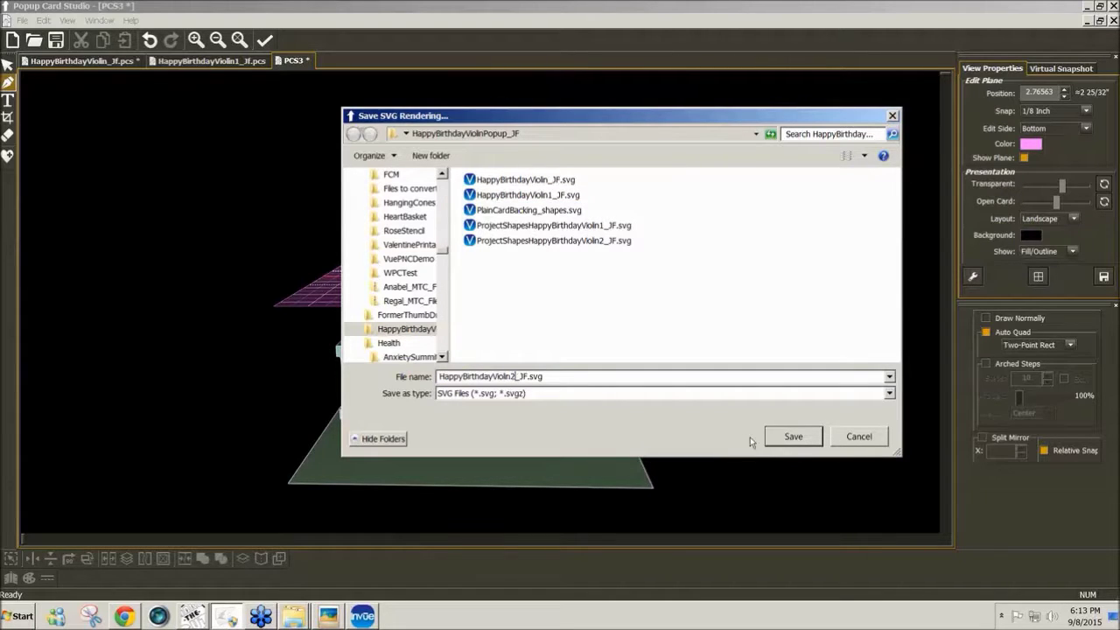
click(794, 436)
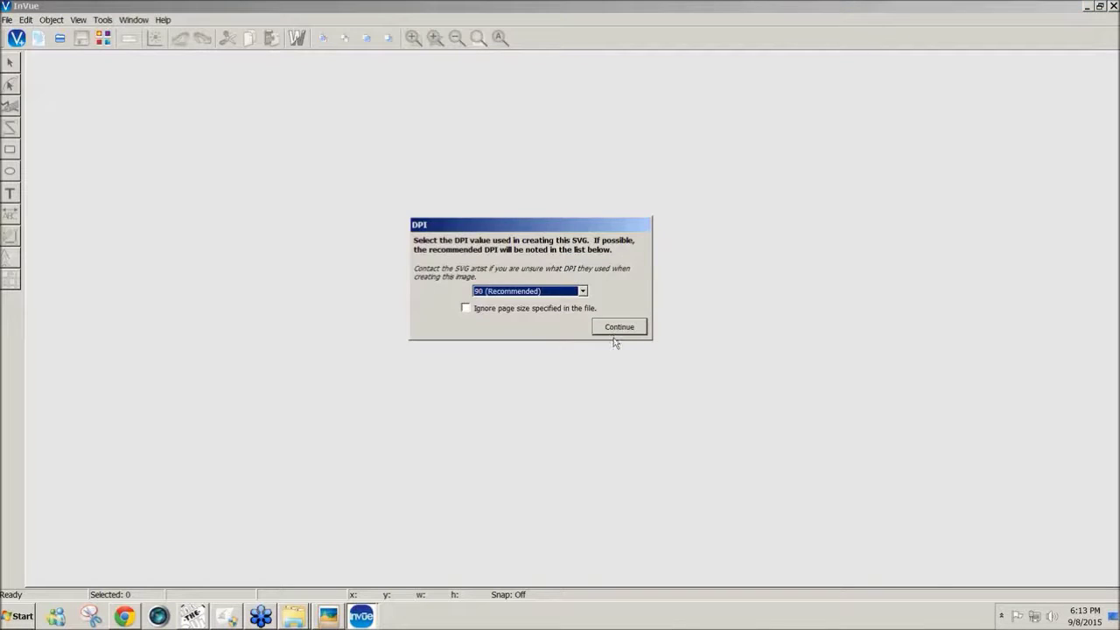
Load the exported rendering in InVue at 90 DPI, examine its cut and fold lines, and return to the project shapes window.
click(616, 326)
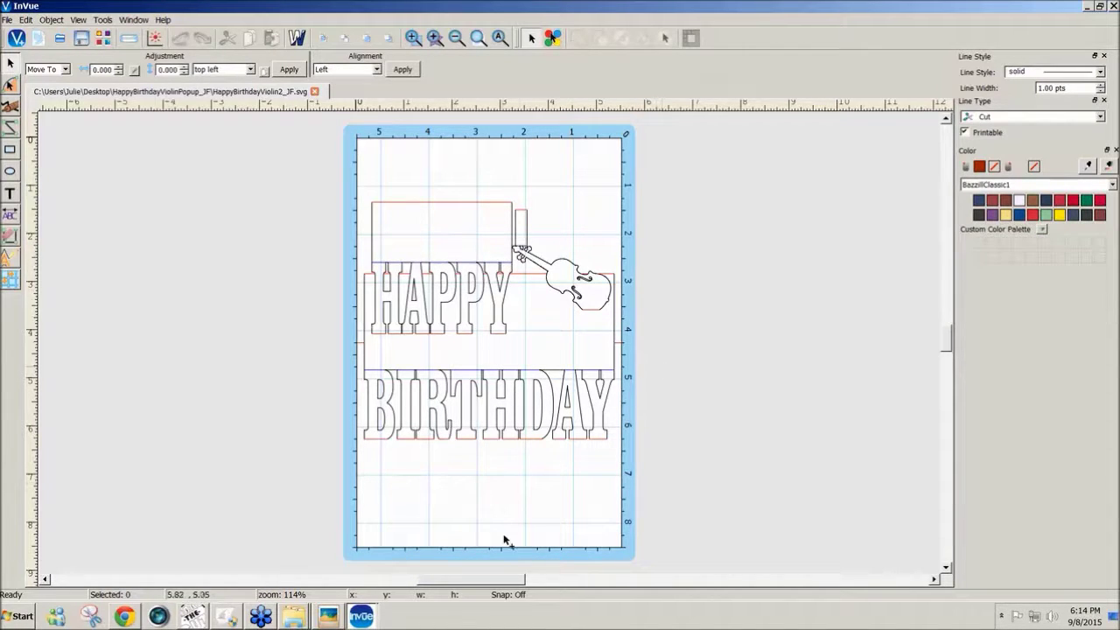
click(359, 617)
click(354, 588)
click(358, 617)
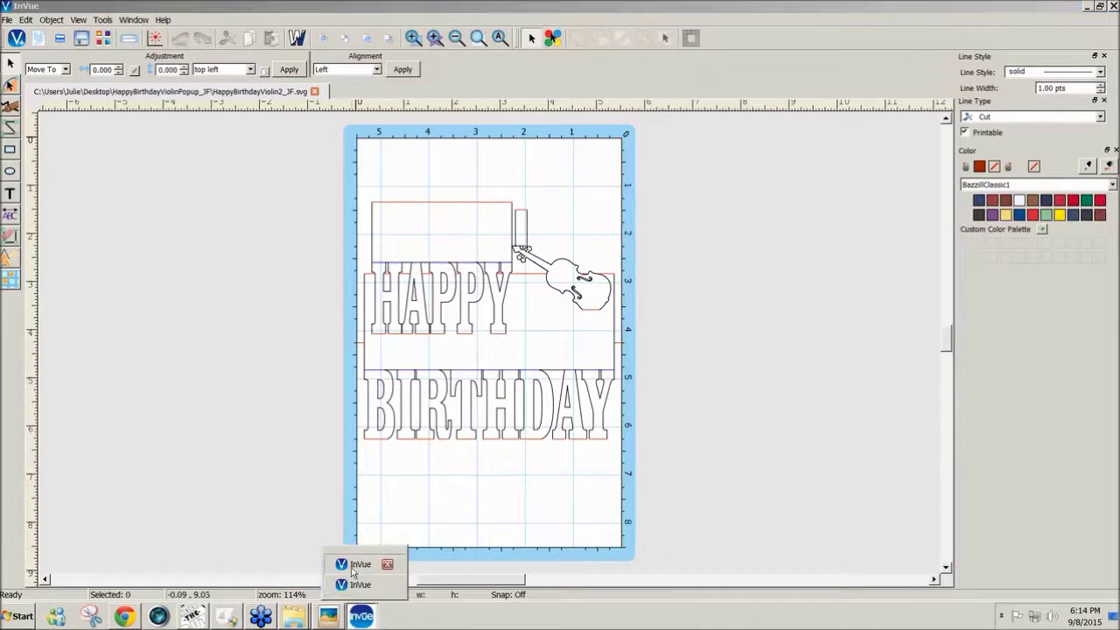
click(351, 570)
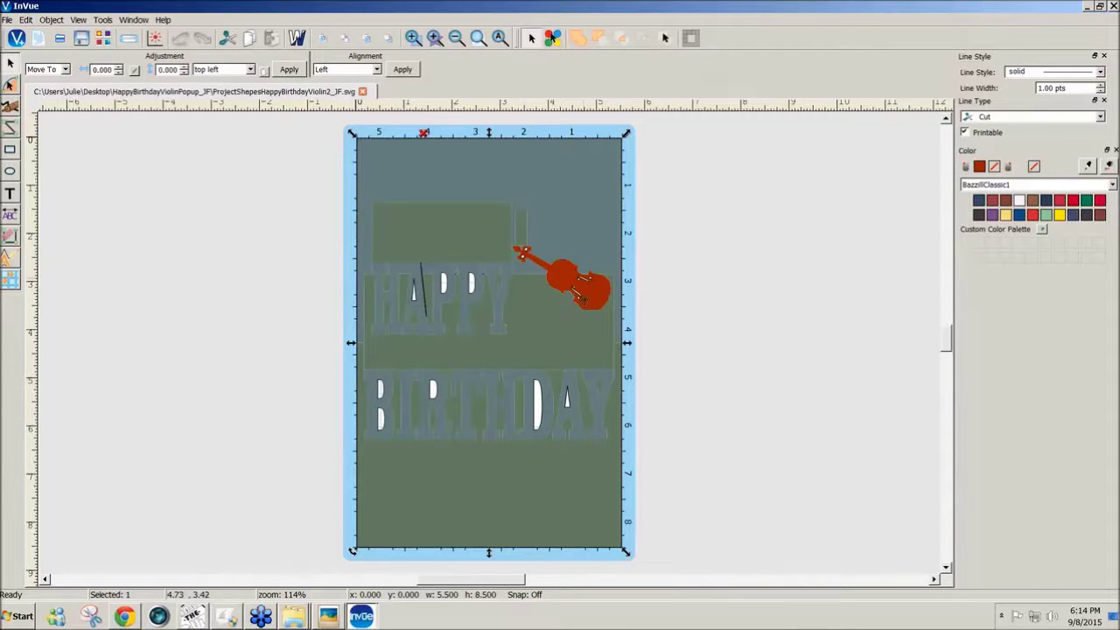
Ungroup the project shapes in InVue and select the separate pieces within the card.
click(426, 136)
click(292, 190)
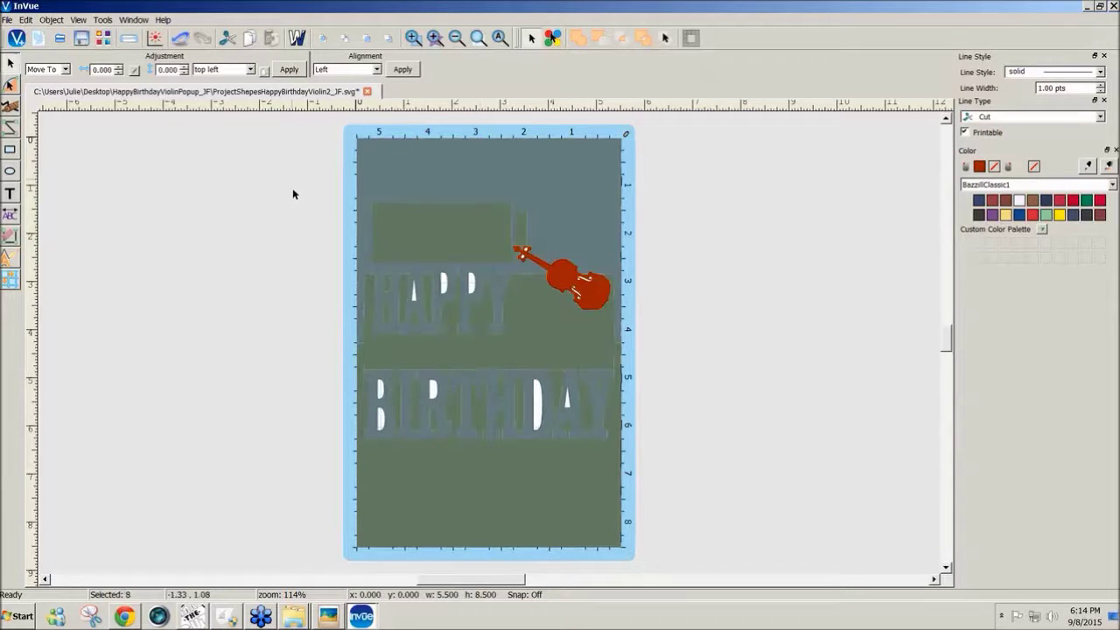
click(591, 303)
drag(291, 169, 714, 558)
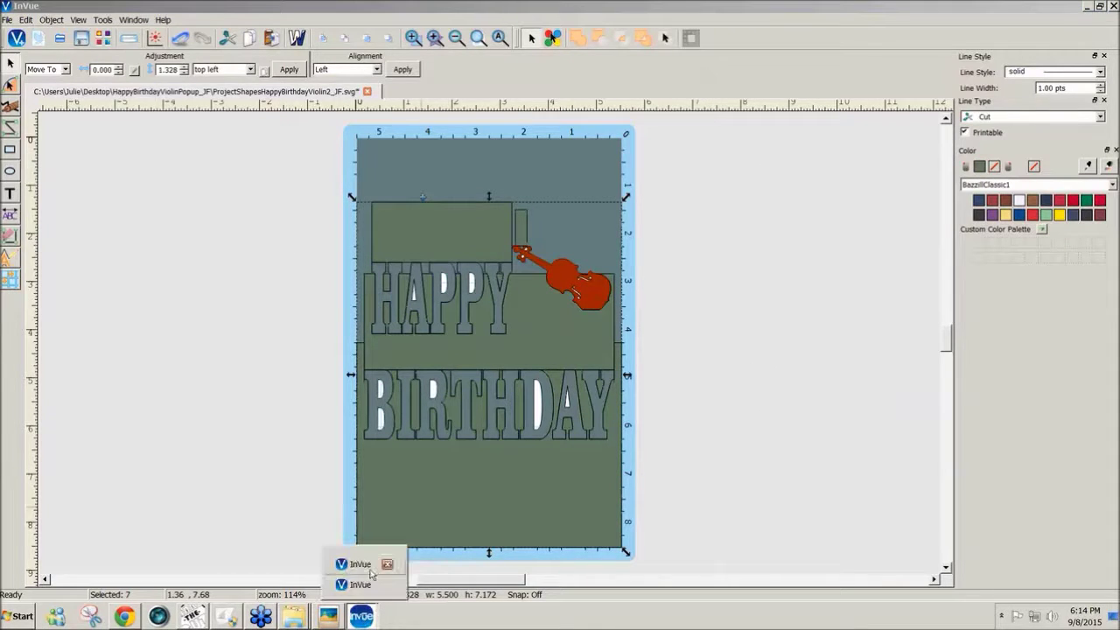
Bring back the HappyBirthdayViolin2_JF.svg rendering in InVue and compare its line work with the filled project shapes.
click(370, 572)
mouse_move(365, 617)
click(387, 581)
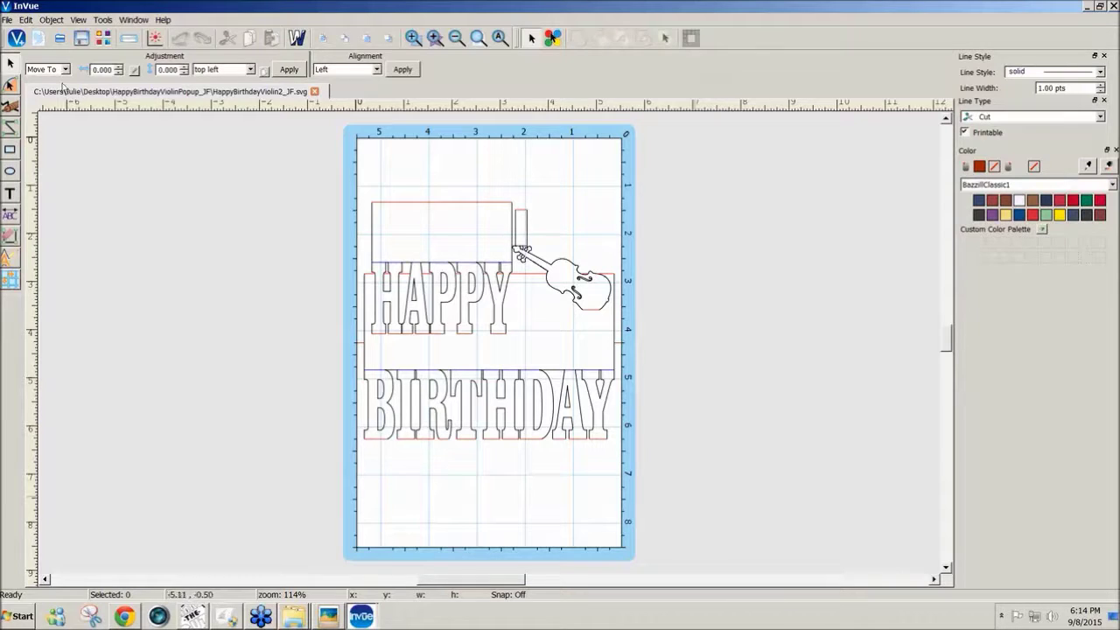
click(26, 20)
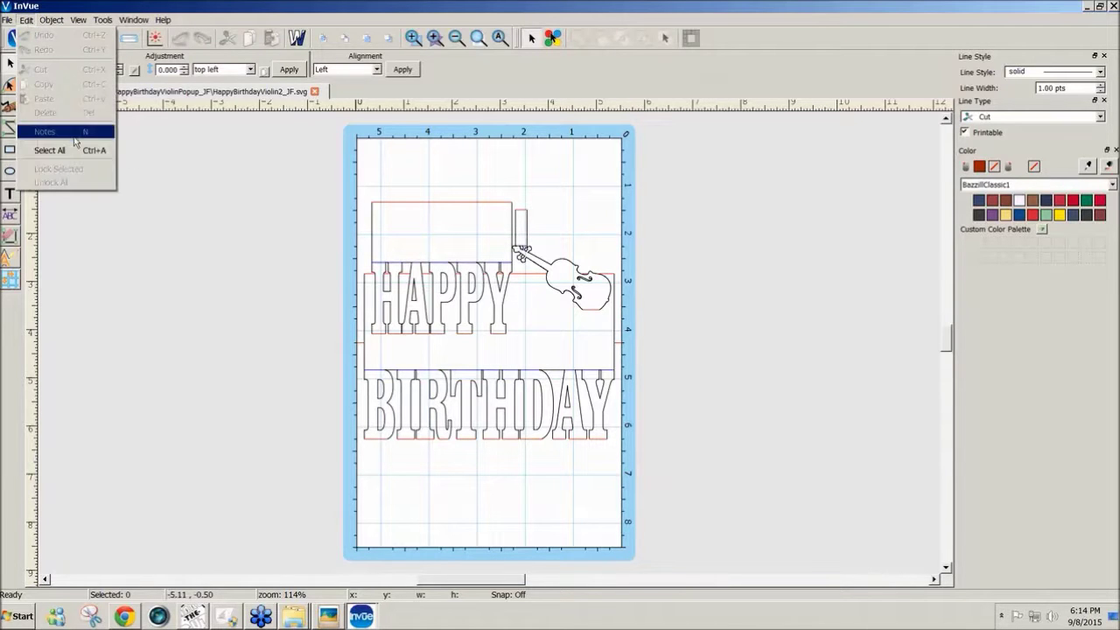
click(166, 163)
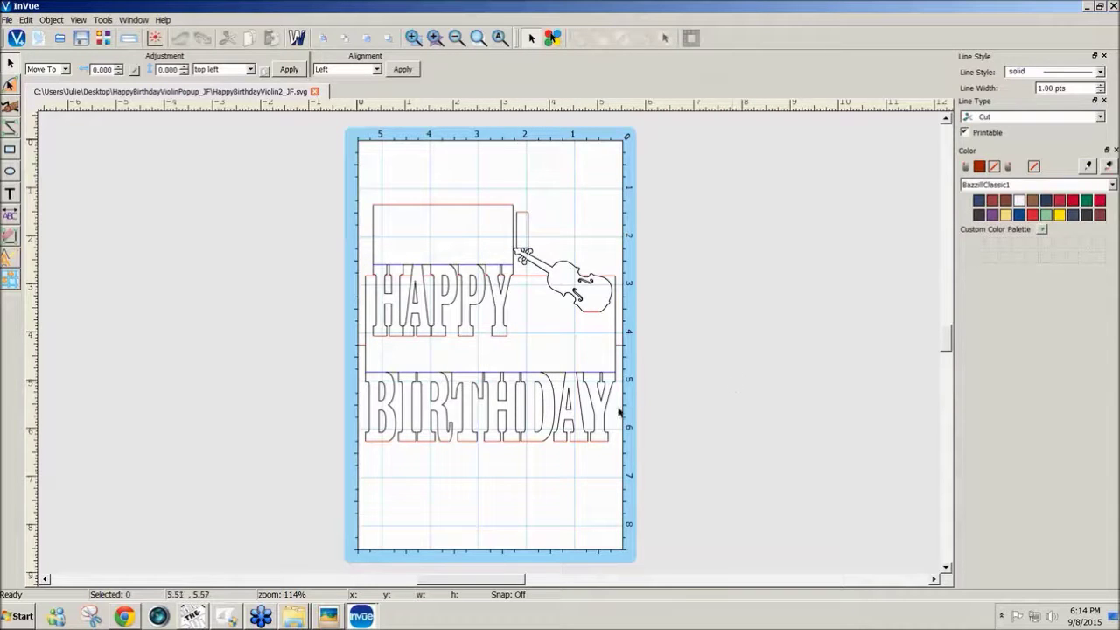
Switch to Make The Cut and start a new blank project.
click(192, 616)
click(188, 584)
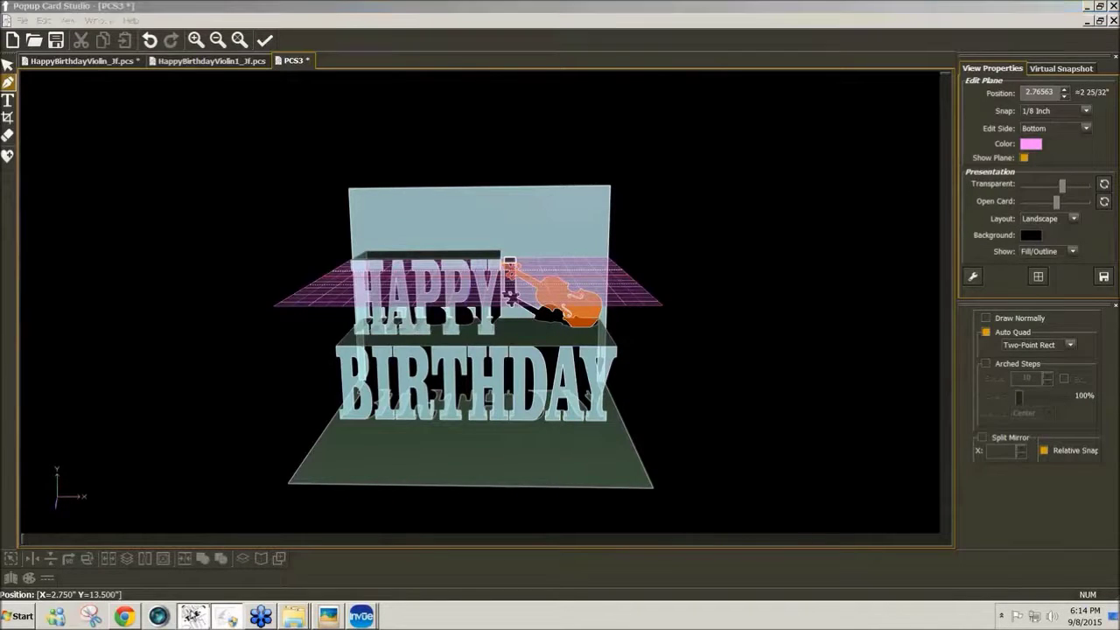
click(192, 616)
click(488, 59)
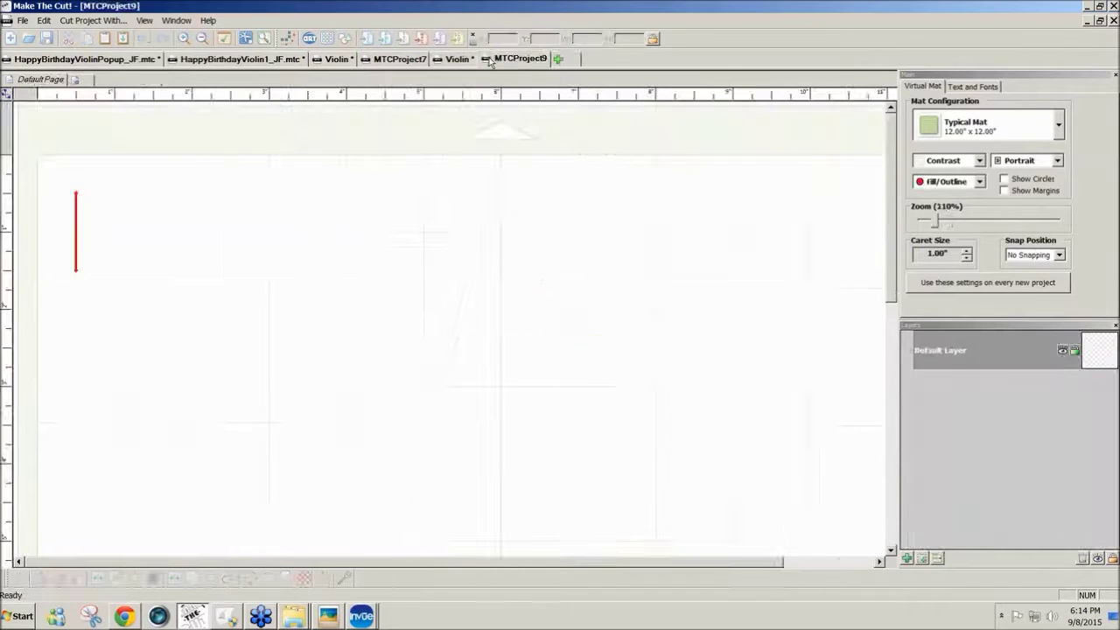
Import HappyBirthdayViolin2_JF.svg and ProjectShapesHappyBirthdayViolin2_JF.svg together from the HappyBirthdayViolinPopup_JF folder on the desktop.
click(368, 40)
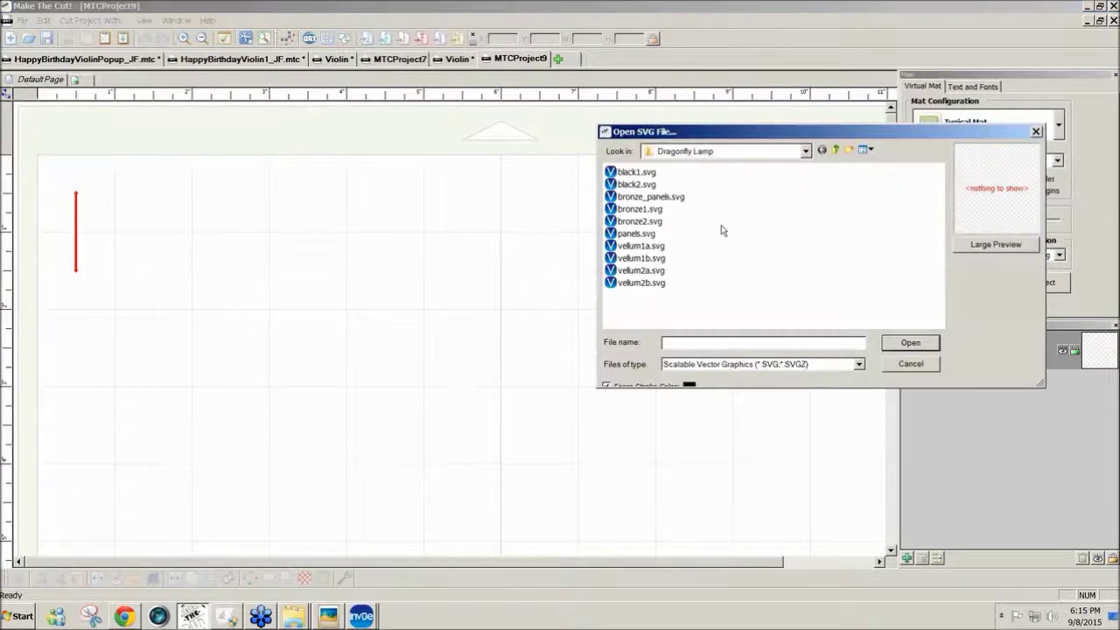
click(837, 151)
click(836, 151)
click(837, 151)
click(836, 151)
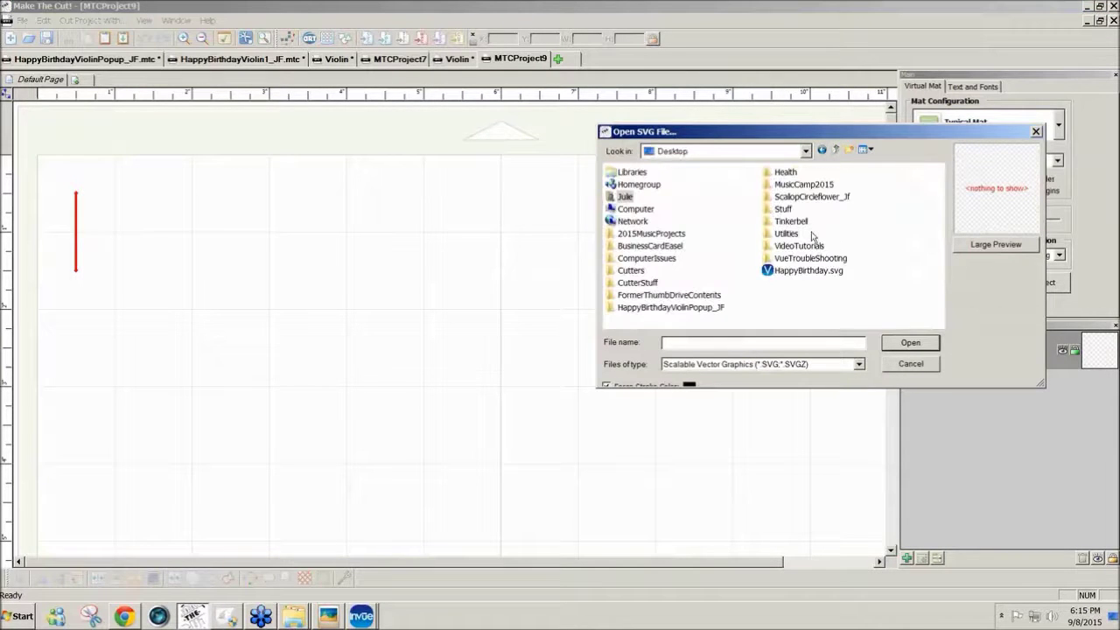
click(681, 308)
double_click(682, 308)
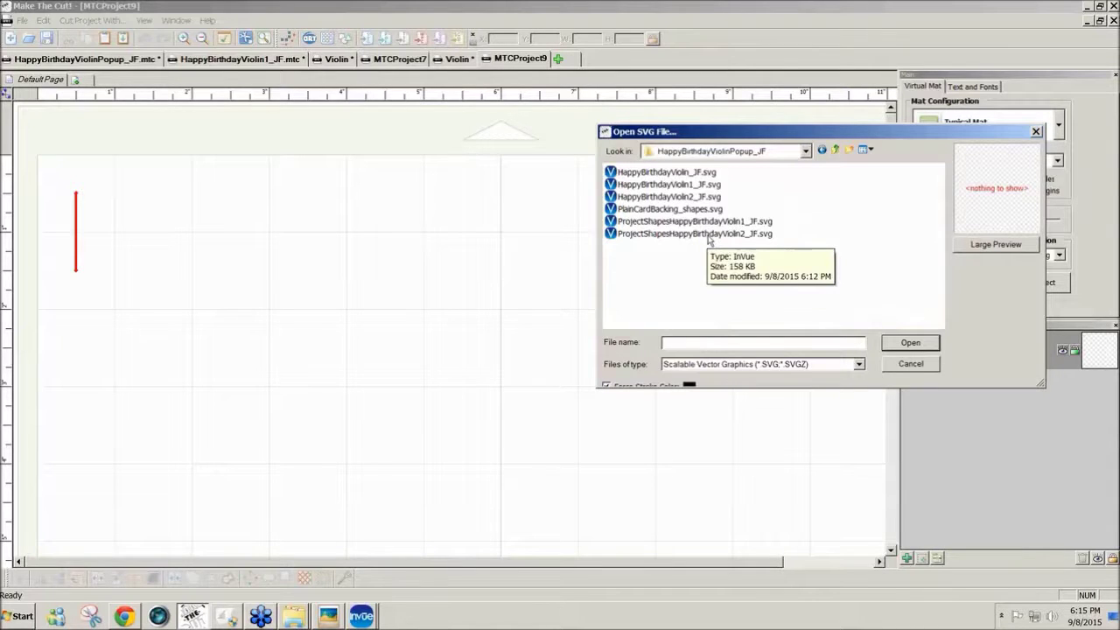
click(709, 235)
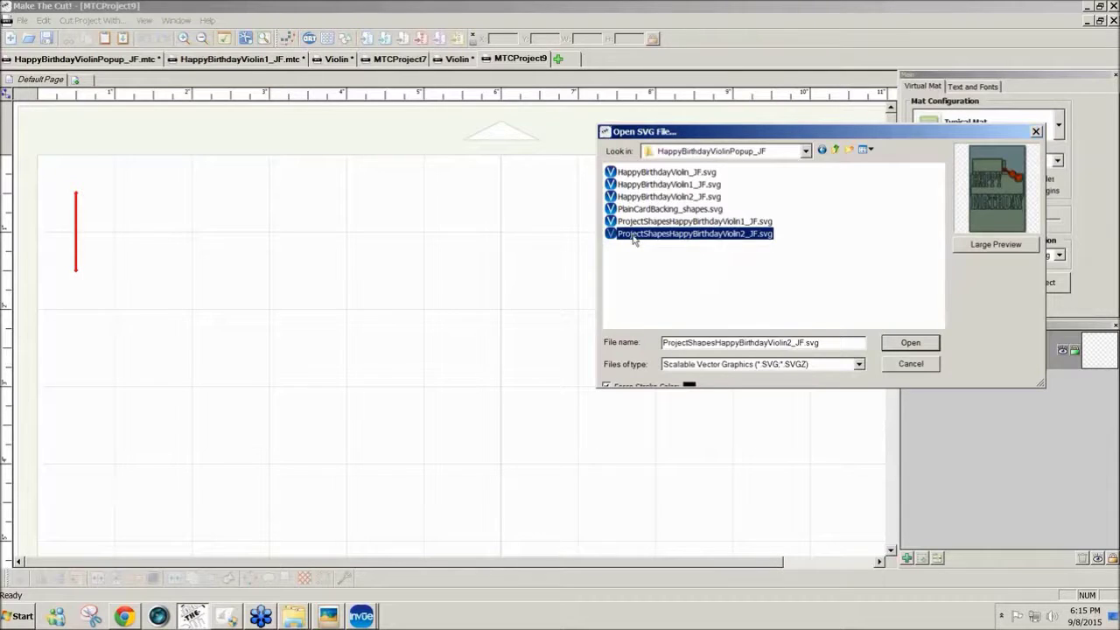
ctrl+click(679, 197)
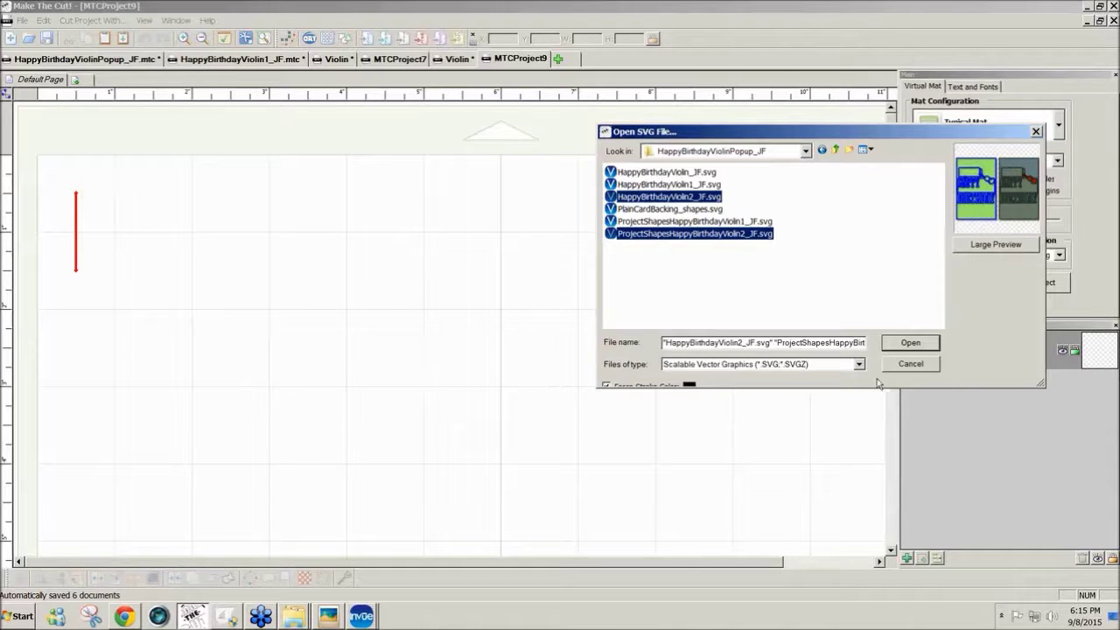
click(911, 343)
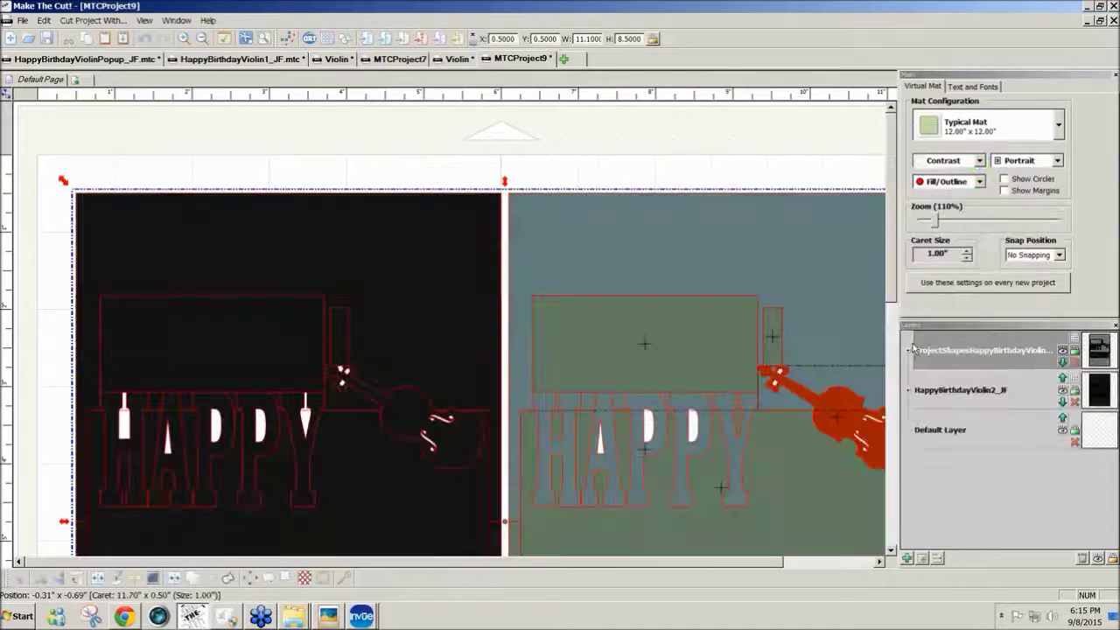
Zoom out to 80% and switch the mat colour to Green, leaving the imported shapes deselected.
scroll(887, 299, down, 3)
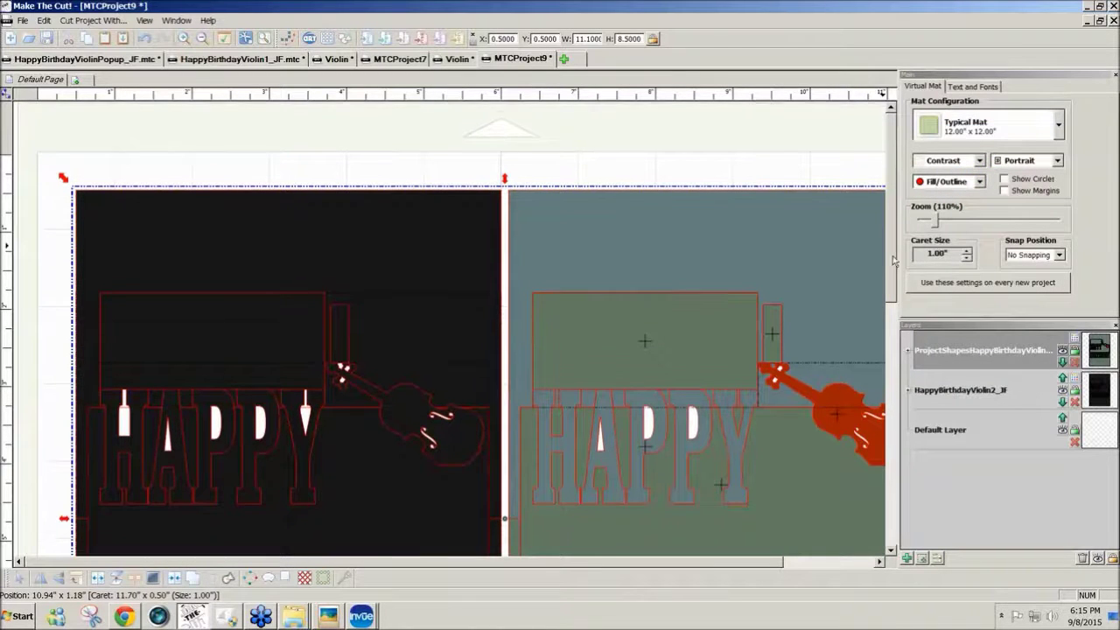
scroll(888, 300, down, 2)
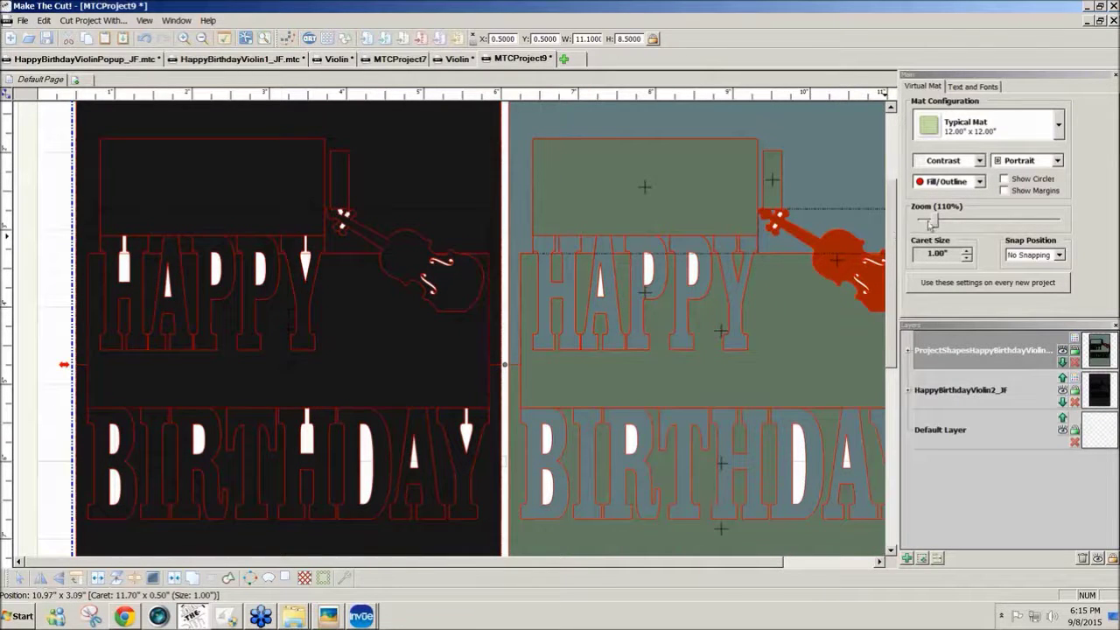
drag(935, 224, 929, 223)
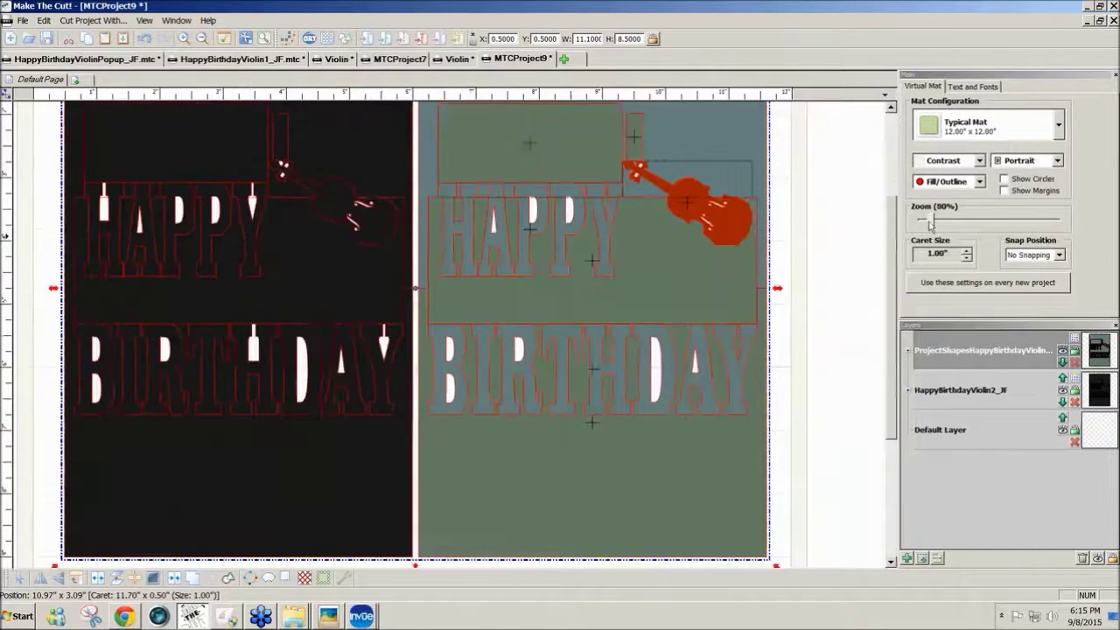
click(979, 160)
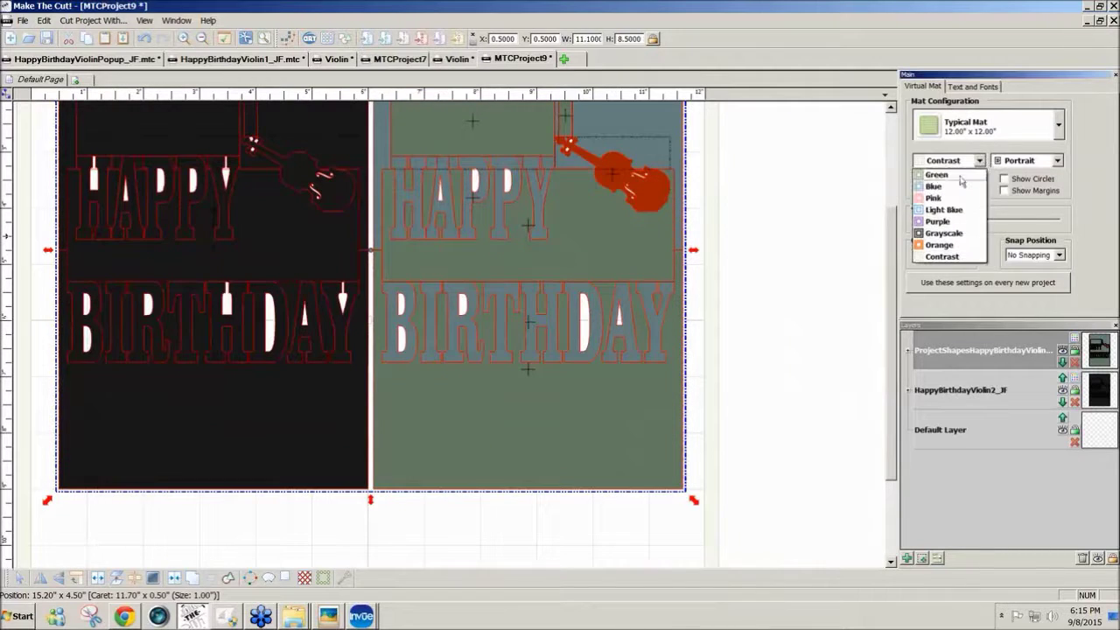
click(935, 173)
scroll(886, 210, up, 2)
scroll(886, 210, up, 2)
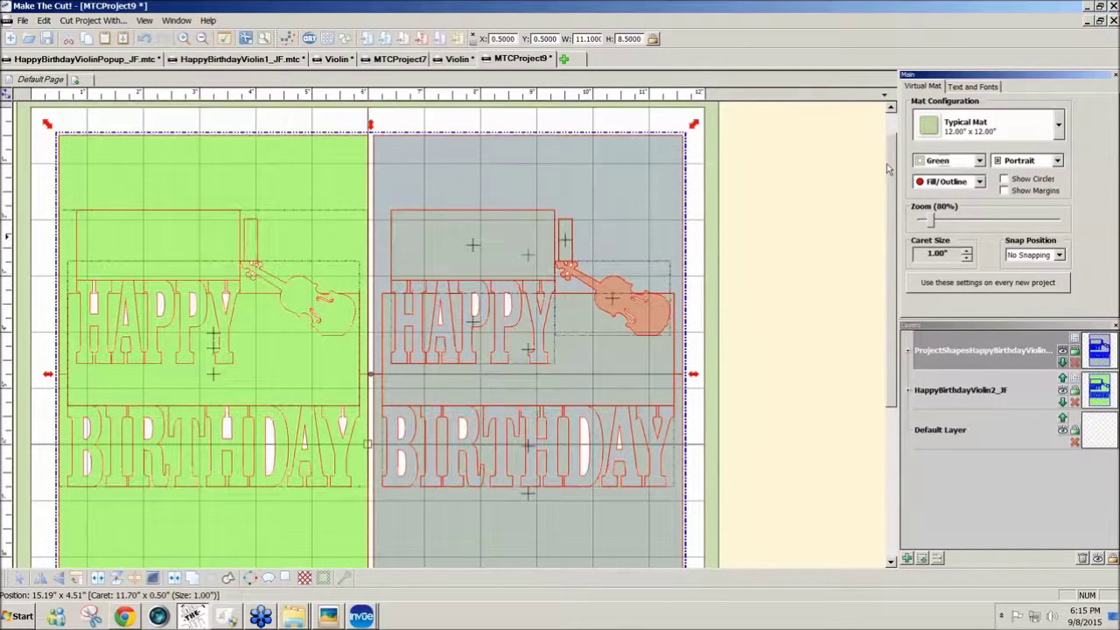
click(804, 311)
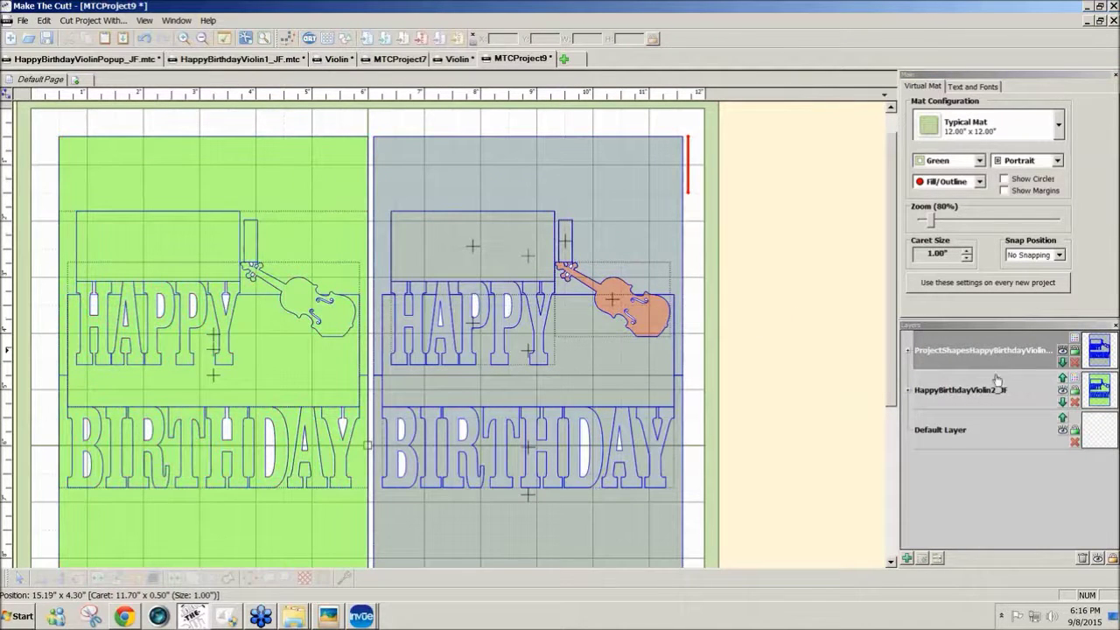
Recolour the HappyBirthdayViolin2_JF layer pale cream and set the mat colour to Contrast.
right_click(1035, 386)
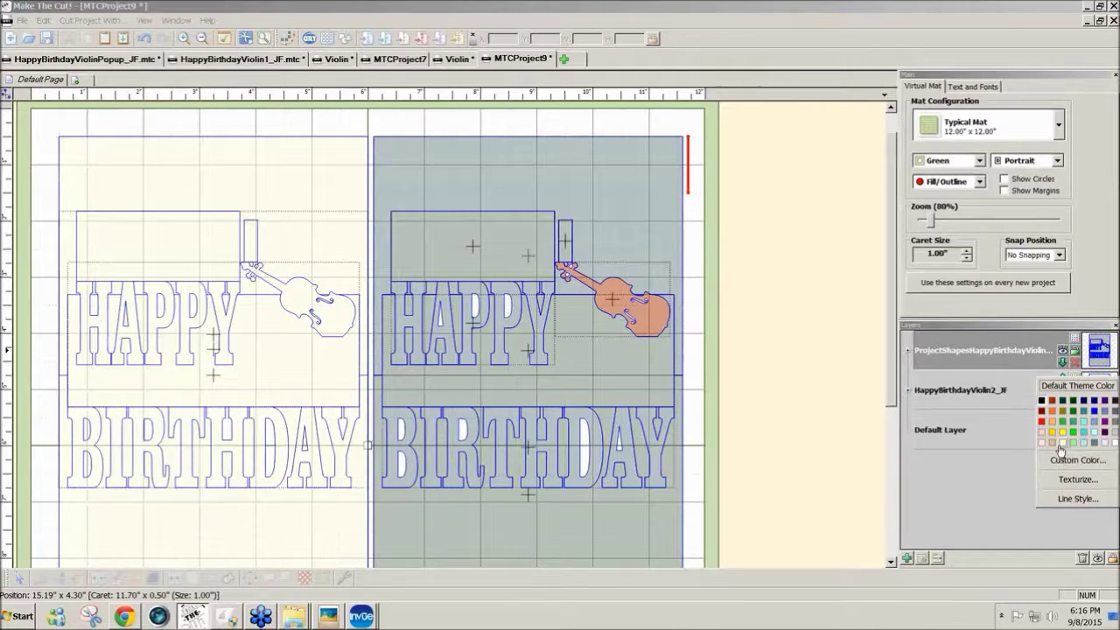
click(1060, 448)
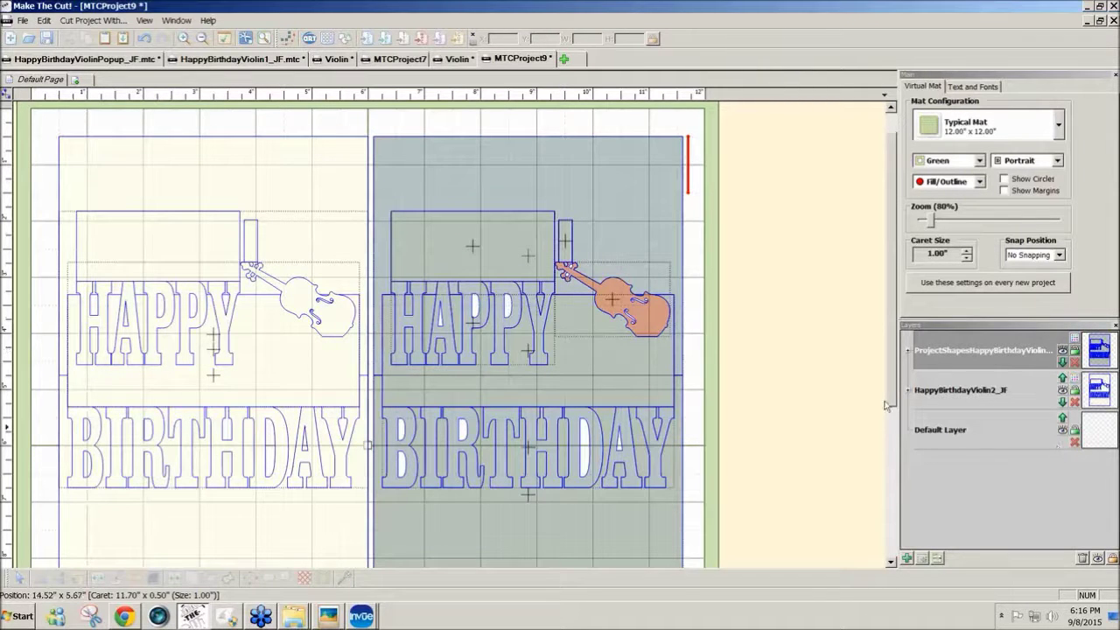
scroll(888, 401, down, 1)
scroll(887, 402, down, 2)
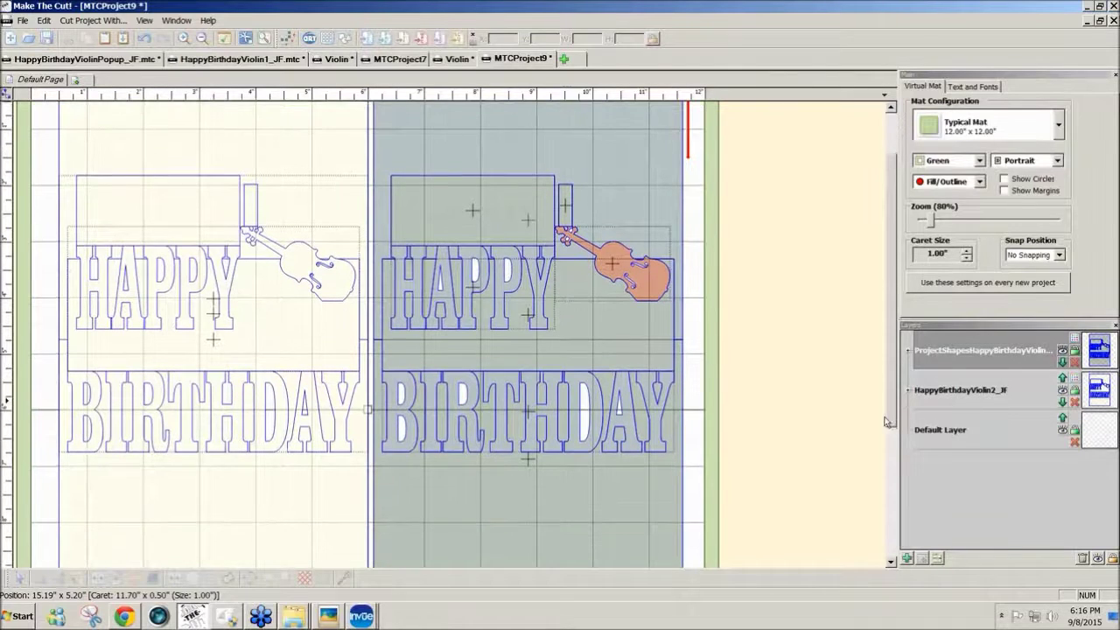
click(980, 160)
click(943, 257)
Put the red violin from the project shapes on its own new layer.
click(656, 294)
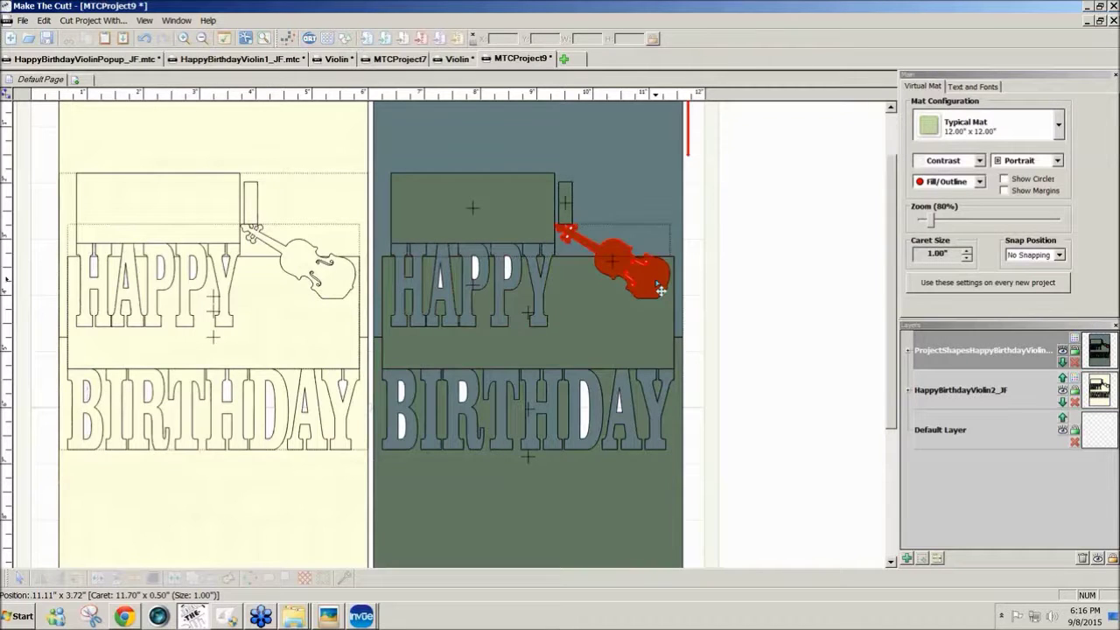
click(660, 290)
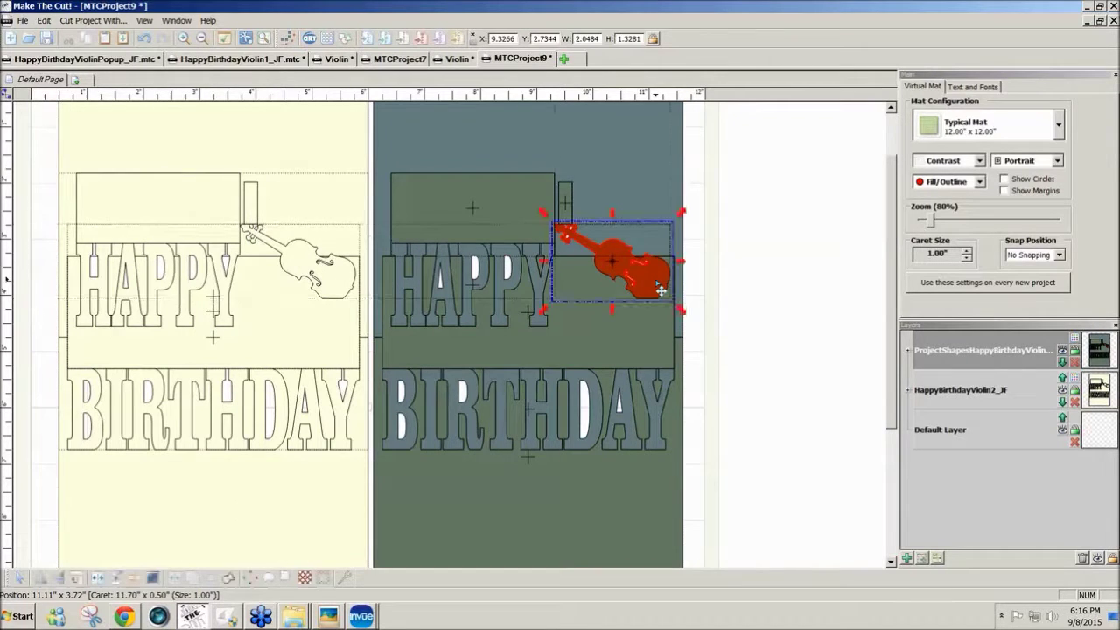
click(923, 557)
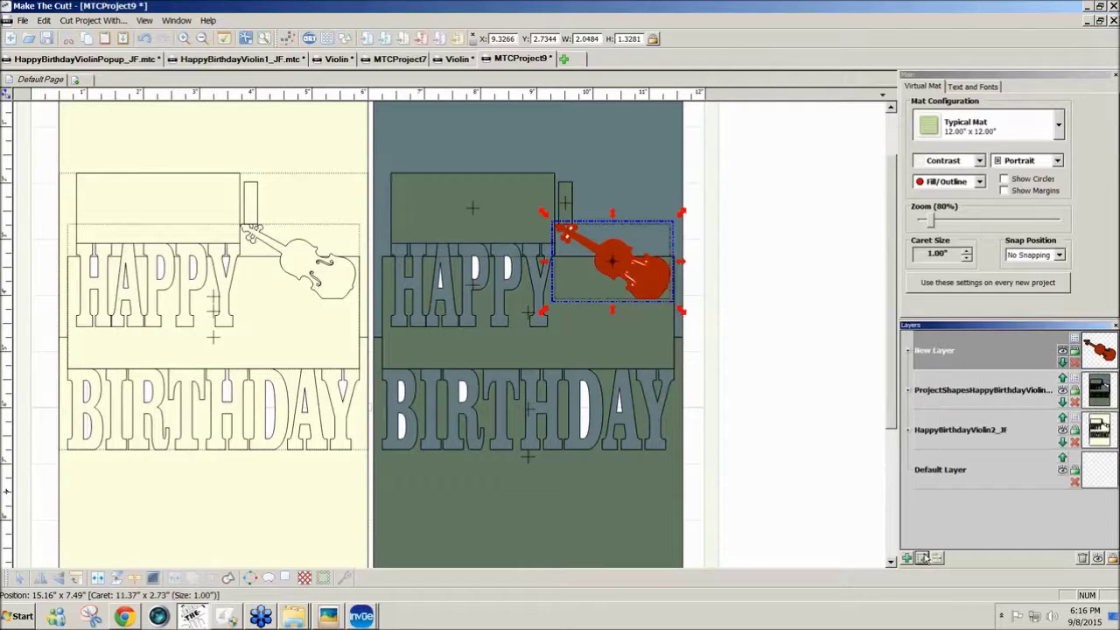
Hide the project shapes and HappyBirthdayViolin2_JF layers to check the violin by itself, and show both again.
click(1063, 390)
click(1063, 431)
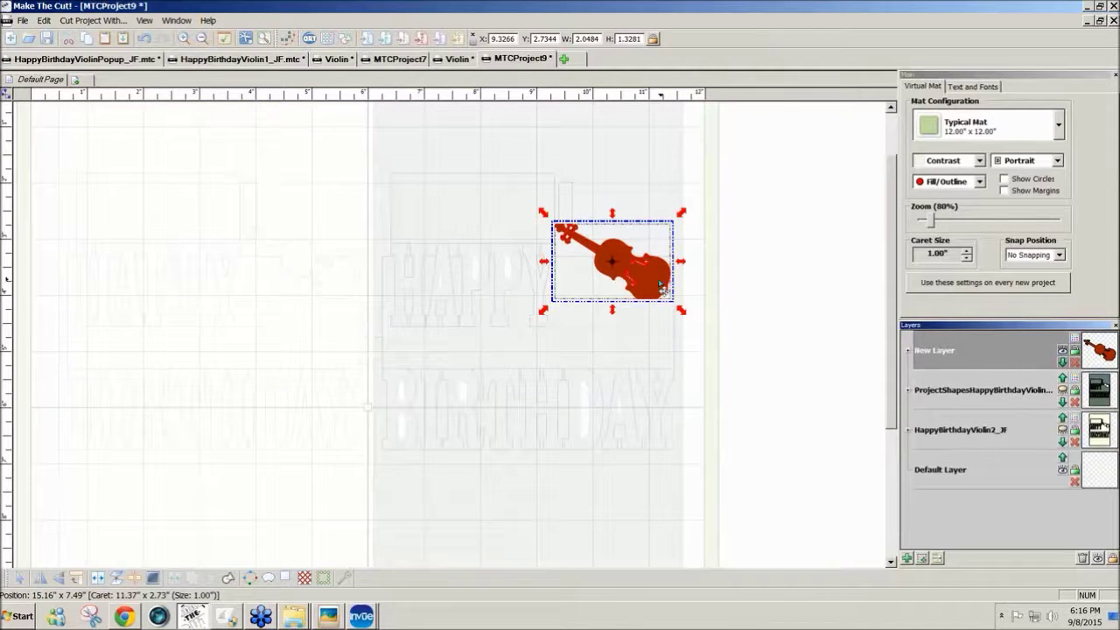
click(1063, 391)
click(1063, 429)
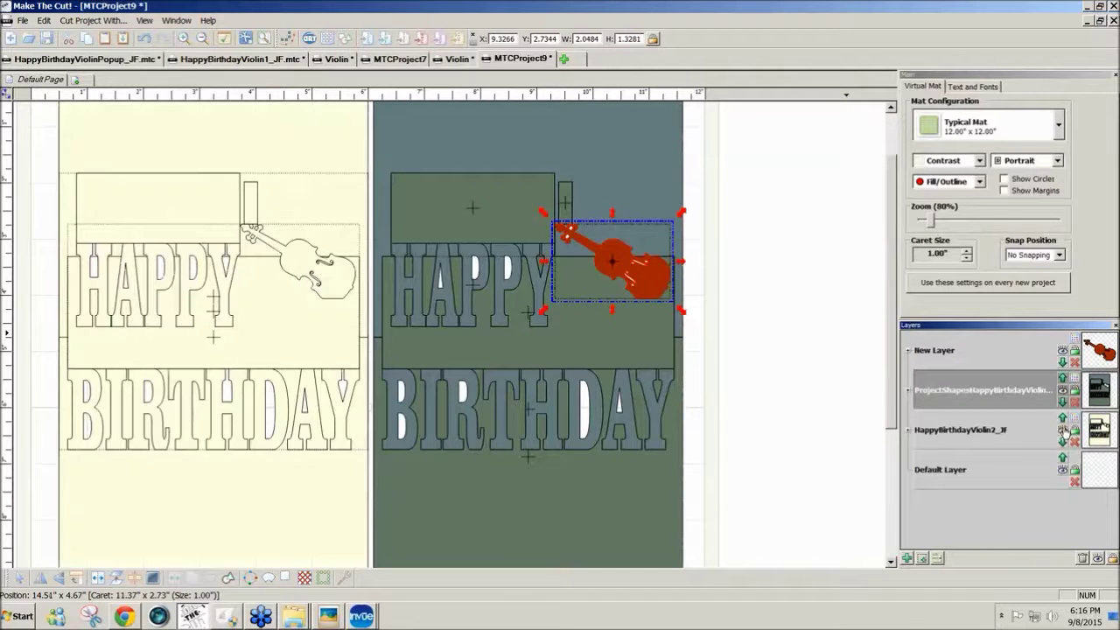
click(833, 330)
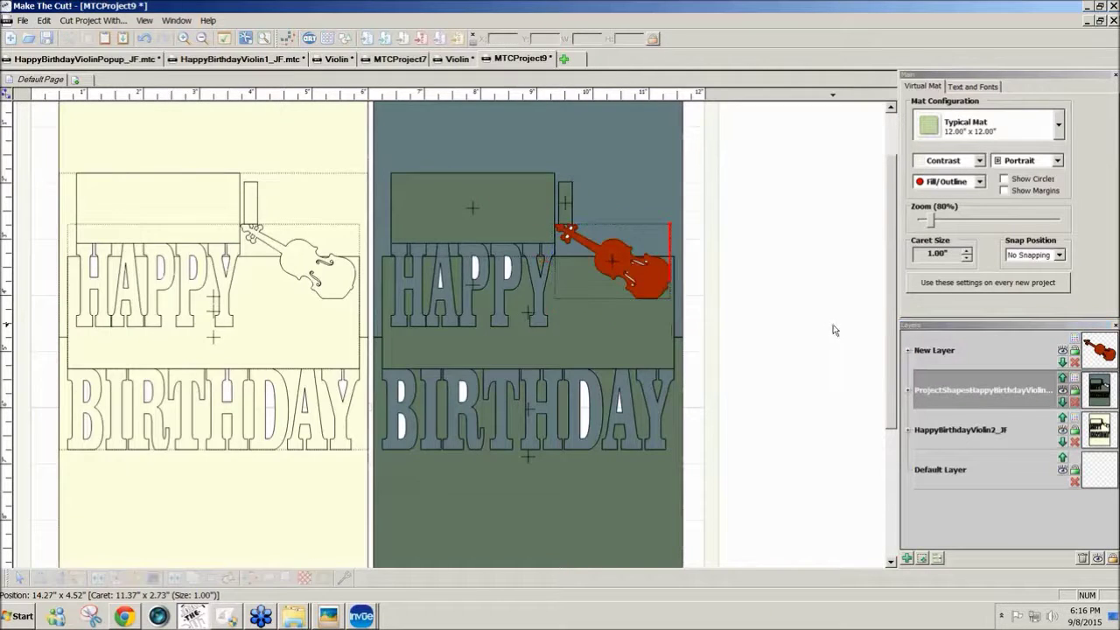
Delete the card panels and the small strip from the project shapes layer, keeping only the HAPPY and BIRTHDAY lettering.
click(418, 326)
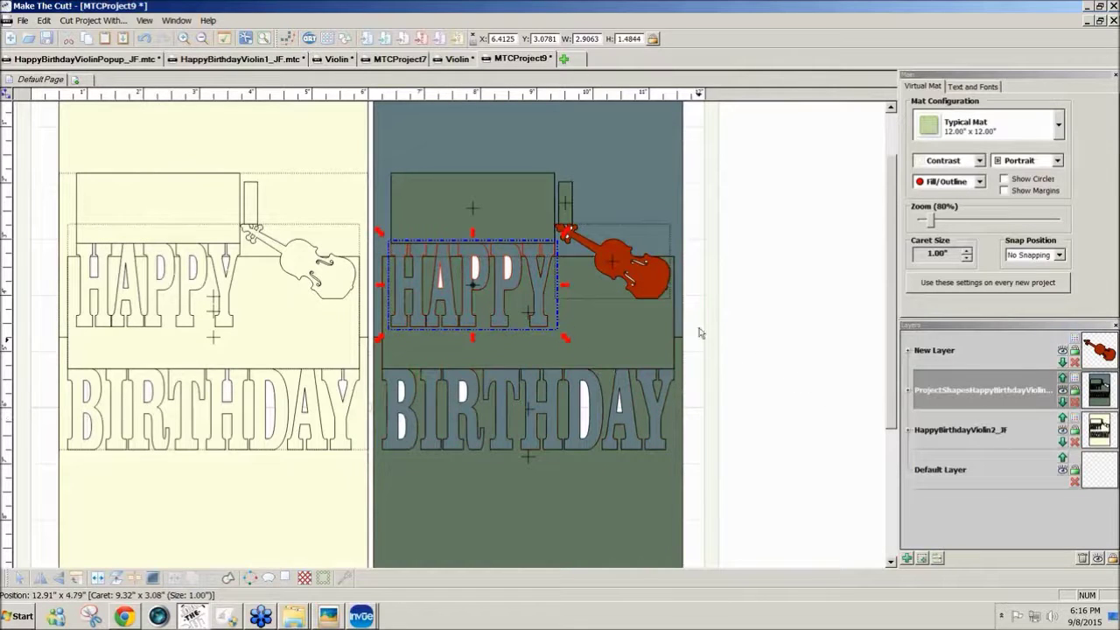
click(644, 148)
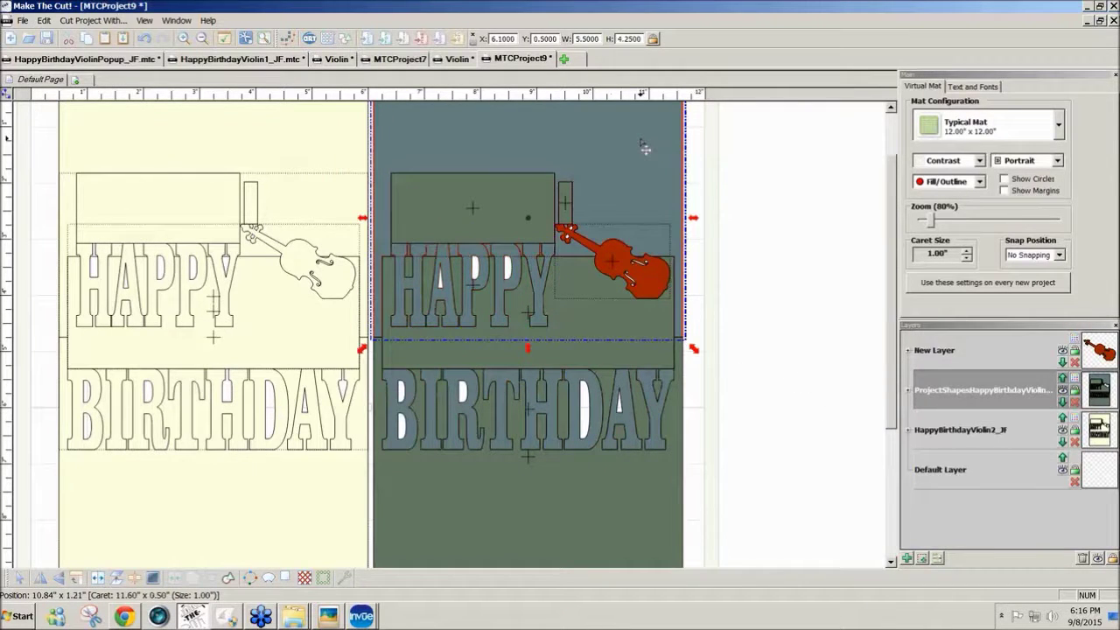
key(Delete)
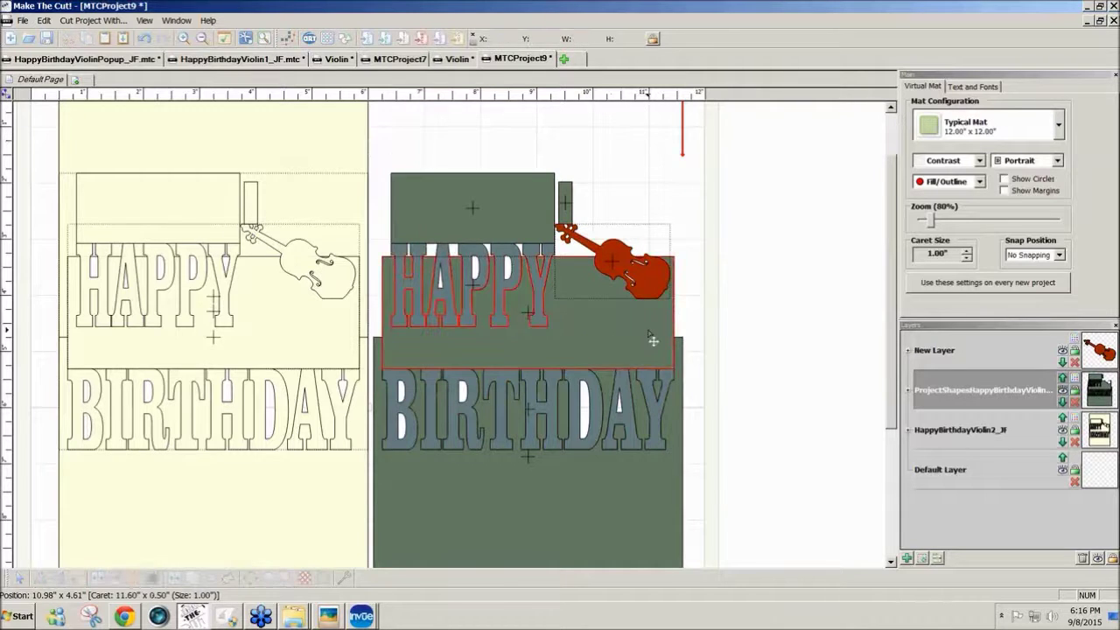
key(Delete)
click(567, 202)
key(Delete)
click(642, 495)
key(Delete)
Move the BIRTHDAY lettering over its matching outline on the cream card and put it on its own new layer.
drag(437, 344, 361, 332)
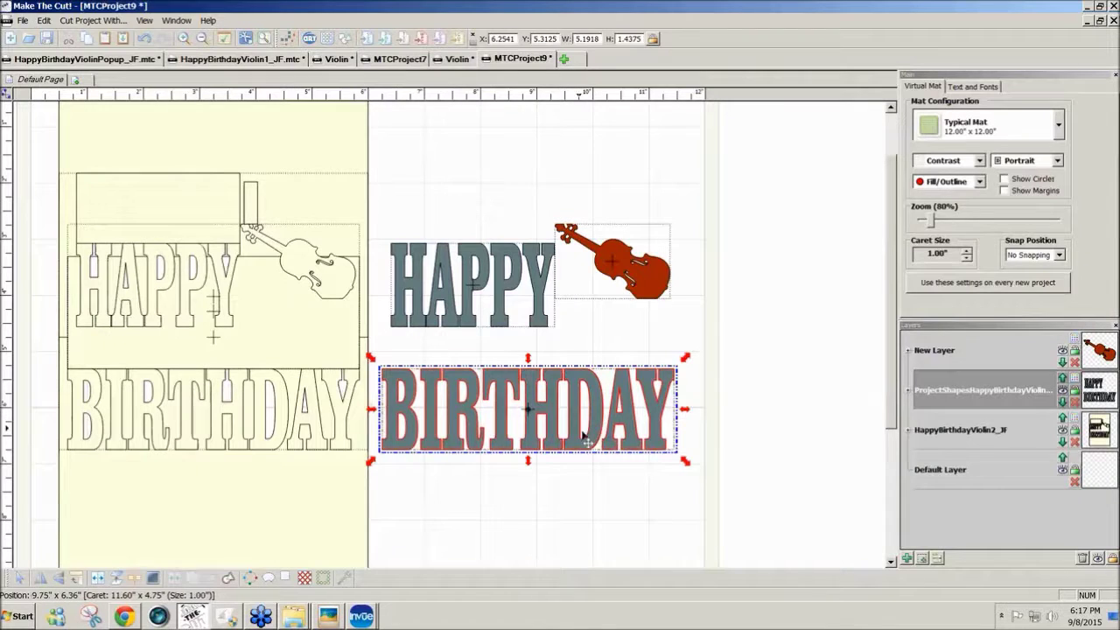
drag(581, 447, 281, 446)
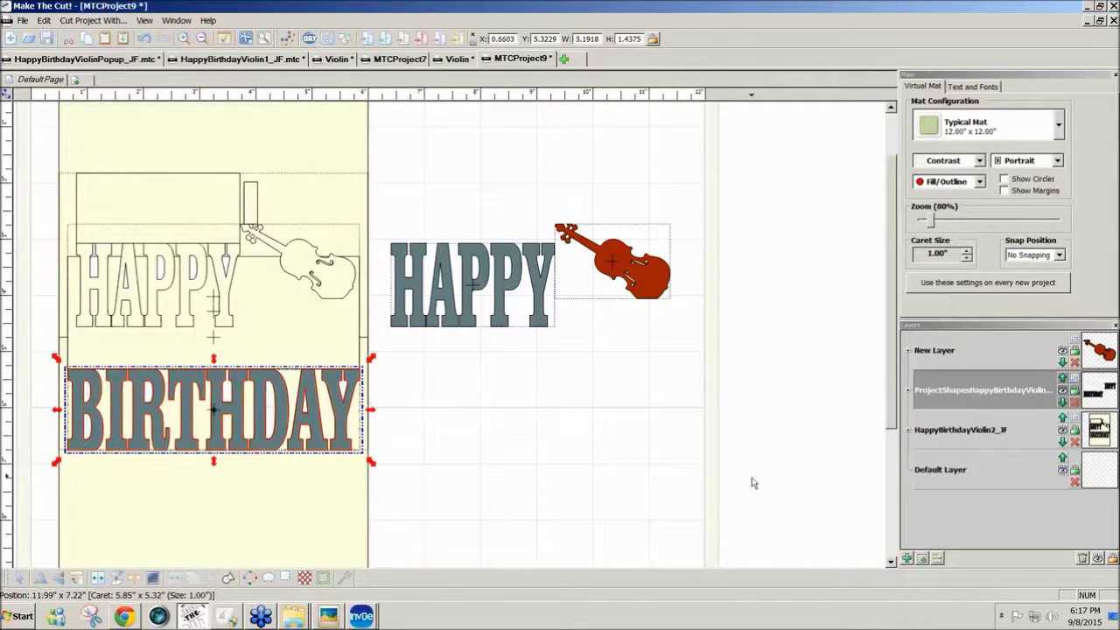
click(922, 559)
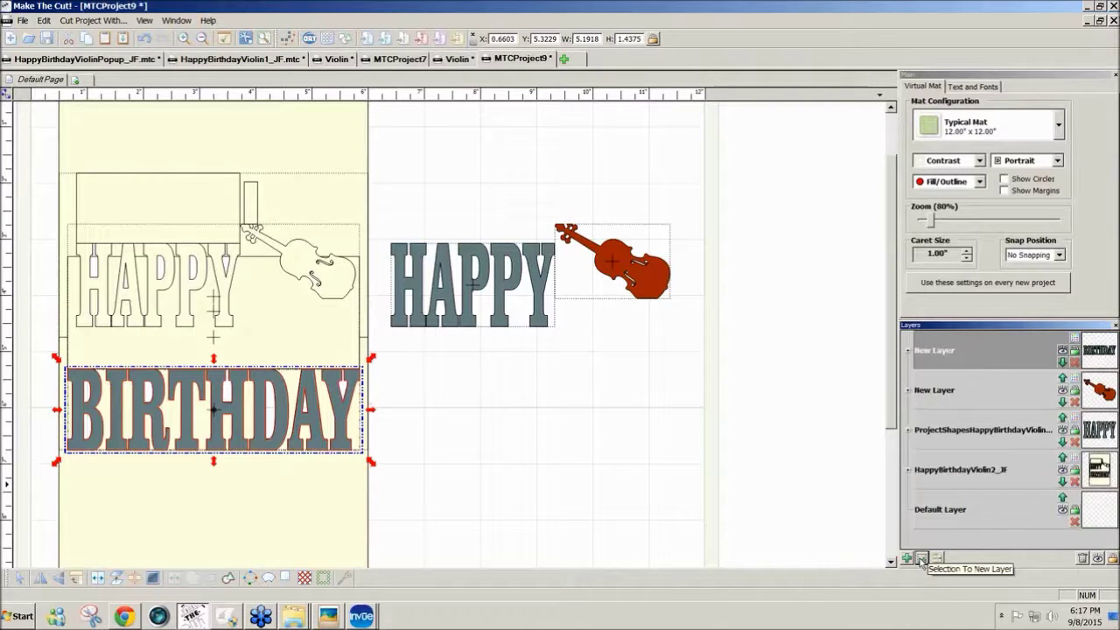
Recolour the BIRTHDAY layer dark purple and deselect the lettering.
click(1076, 341)
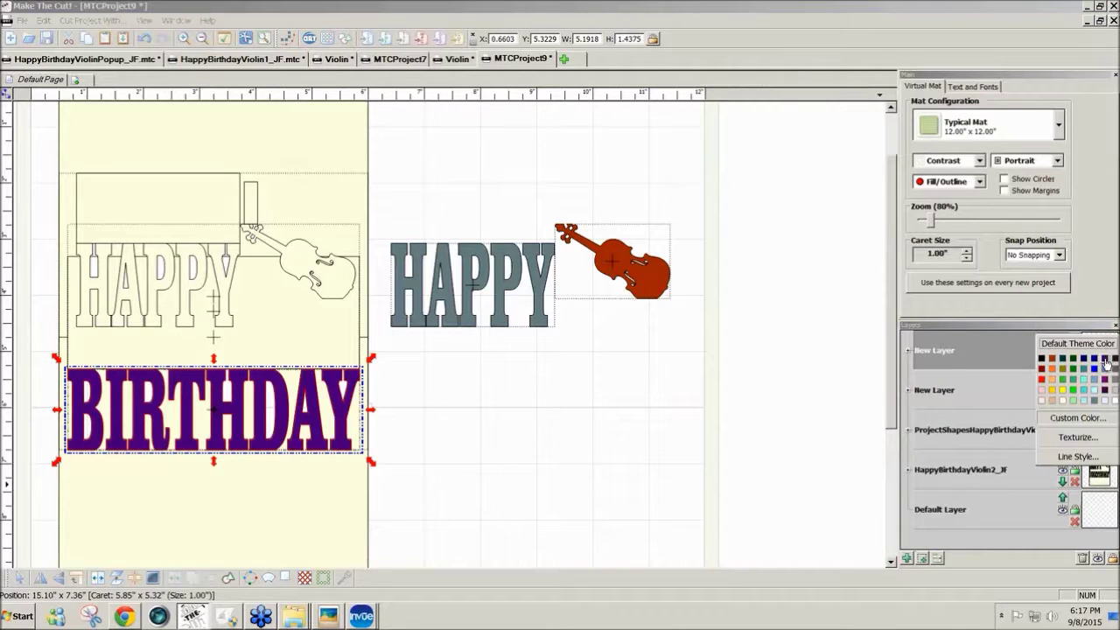
click(1106, 362)
click(663, 322)
Put the HAPPY lettering on its own new layer and recolour it pale lavender.
drag(598, 364, 369, 223)
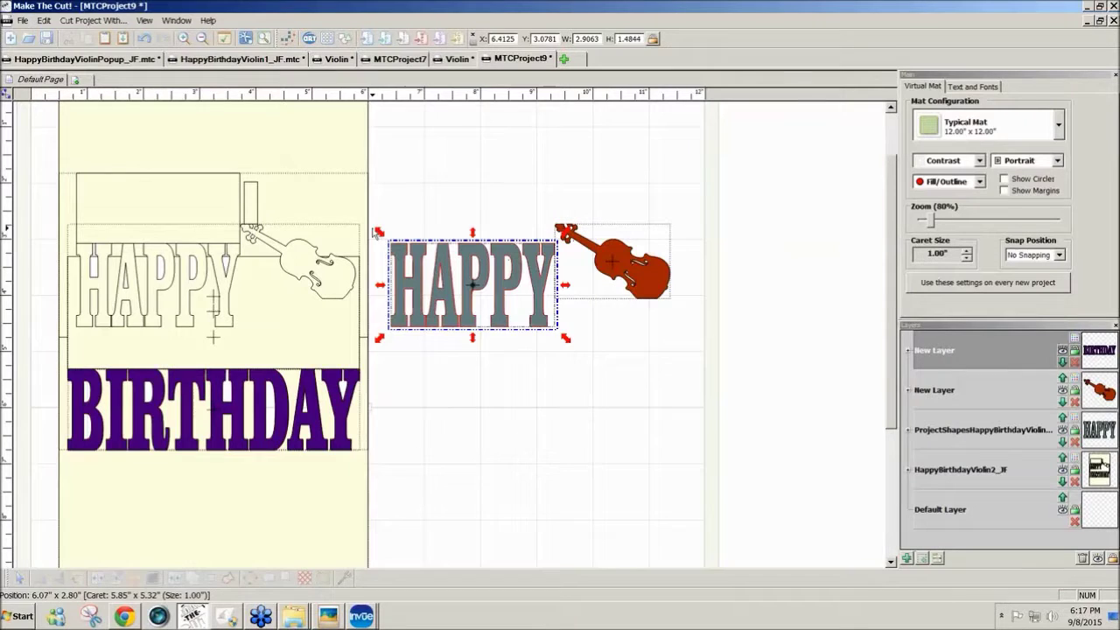
click(923, 557)
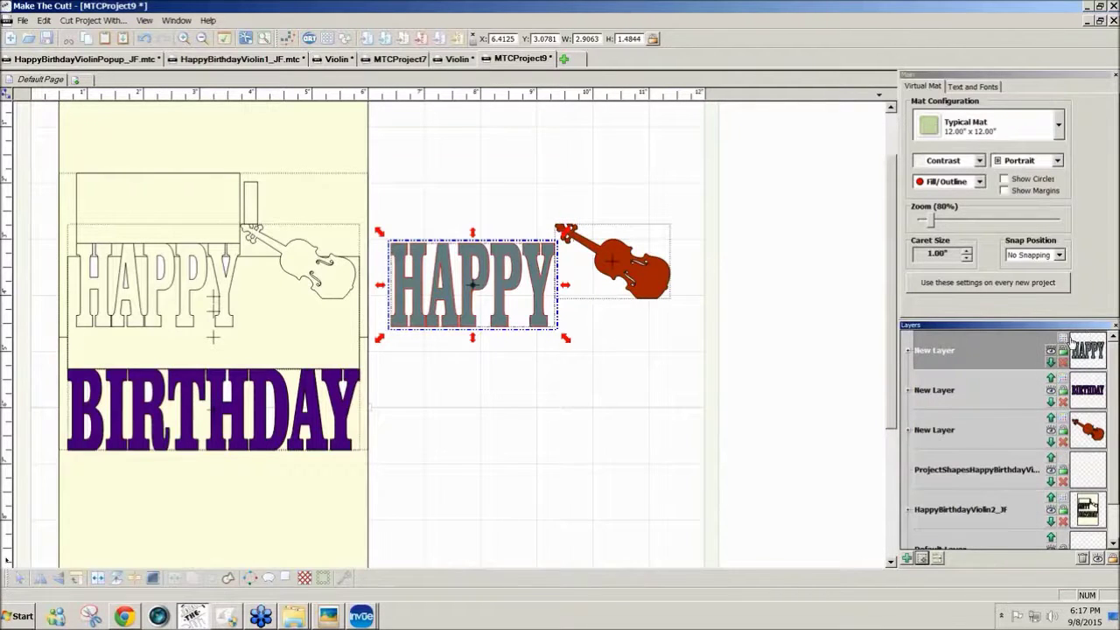
click(1063, 341)
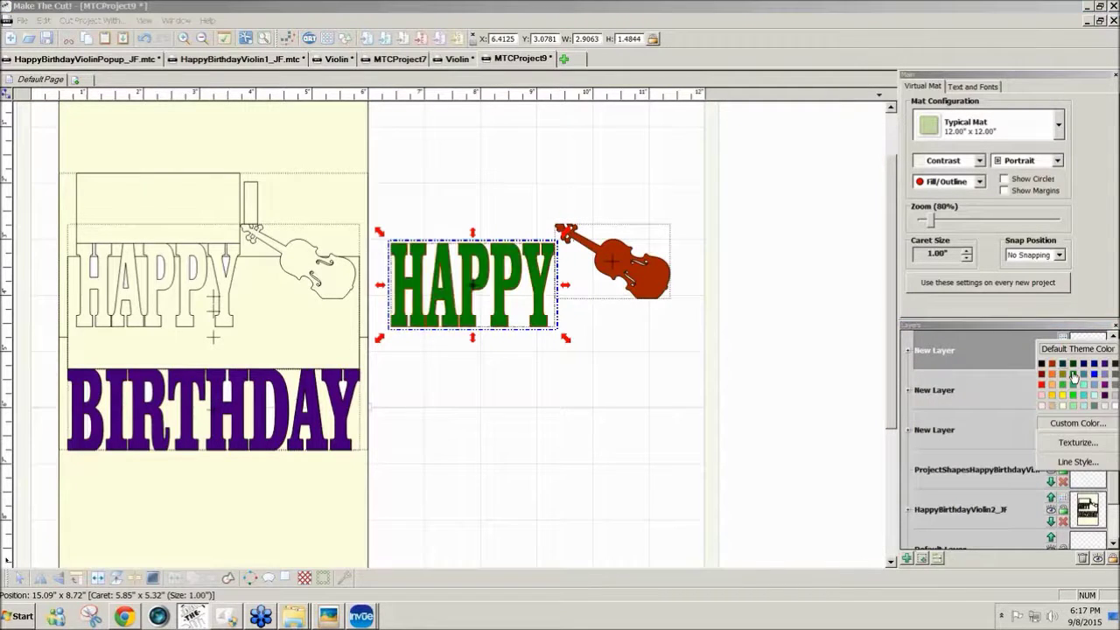
click(1105, 412)
Align the HAPPY lettering over its matching outline on the cream card and remove the empty layers.
click(469, 330)
drag(471, 335, 154, 333)
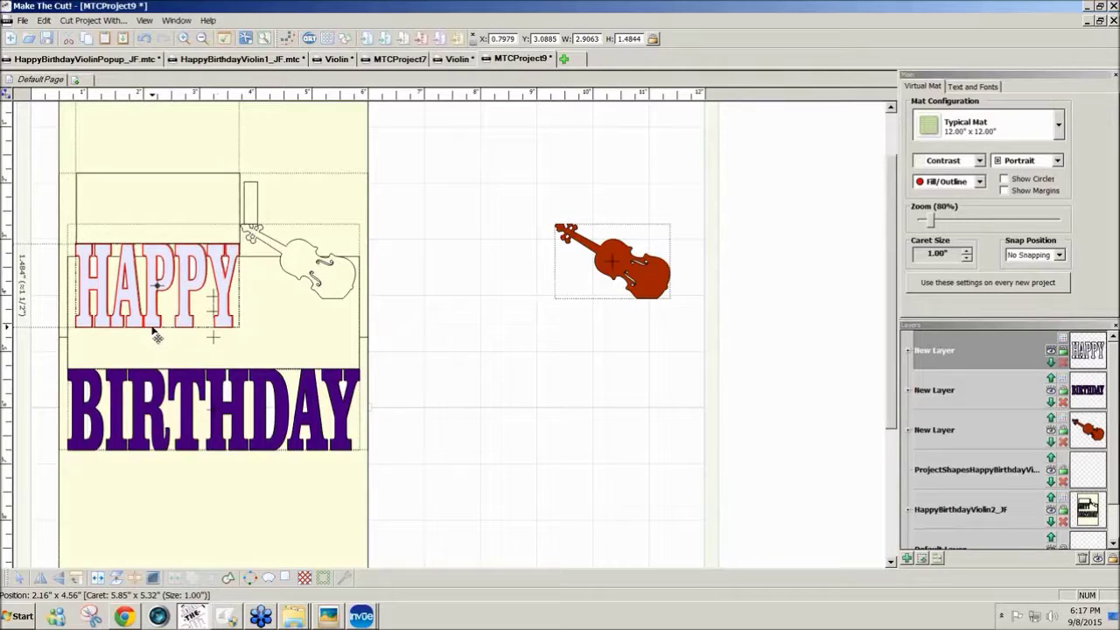
drag(153, 334, 156, 333)
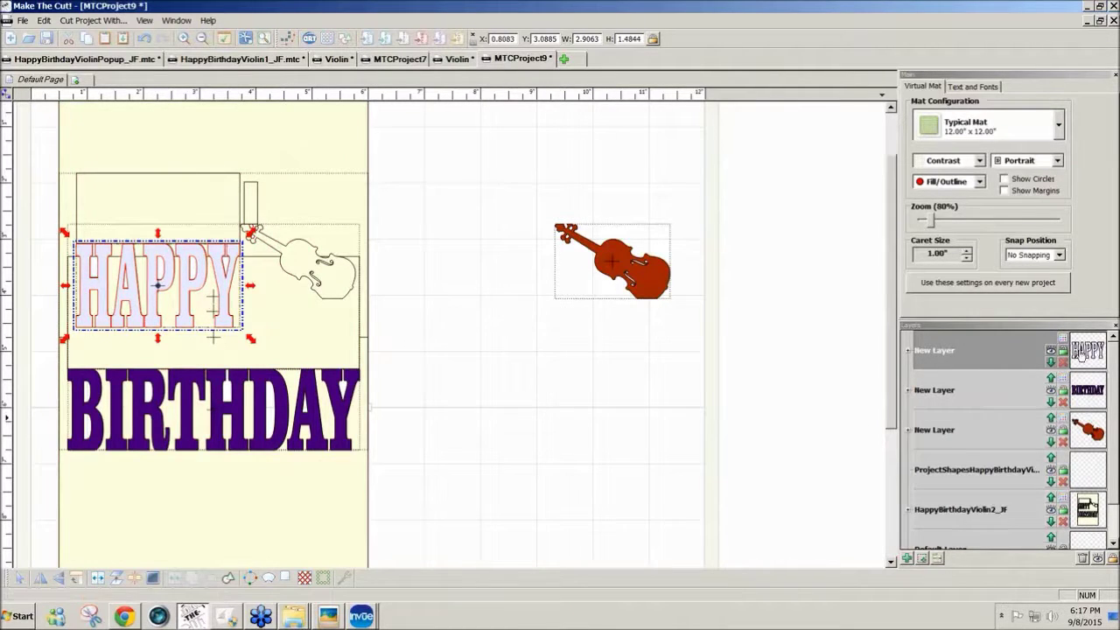
click(1082, 557)
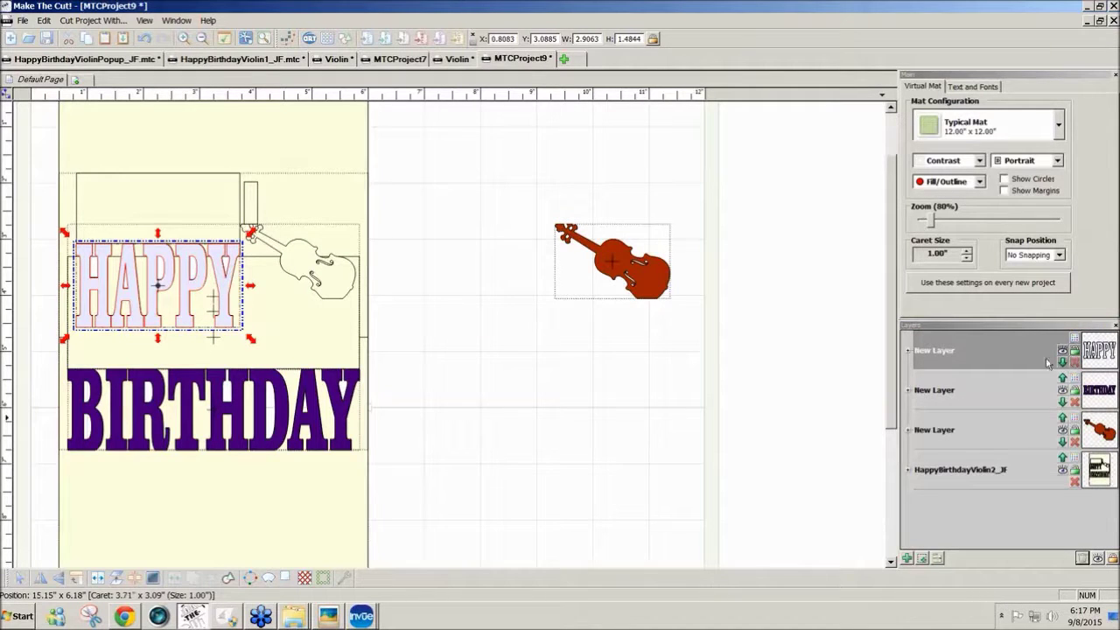
Isolate the HAPPY and BIRTHDAY layers in turn to check each piece for cutting, and show all layers again.
click(1061, 392)
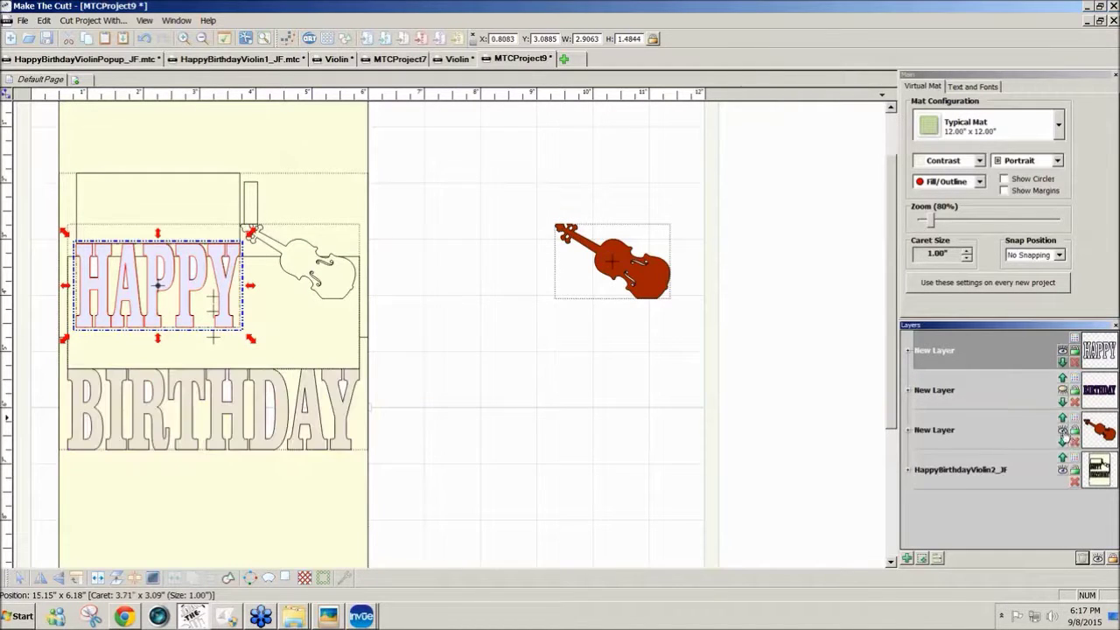
click(1062, 430)
click(1062, 470)
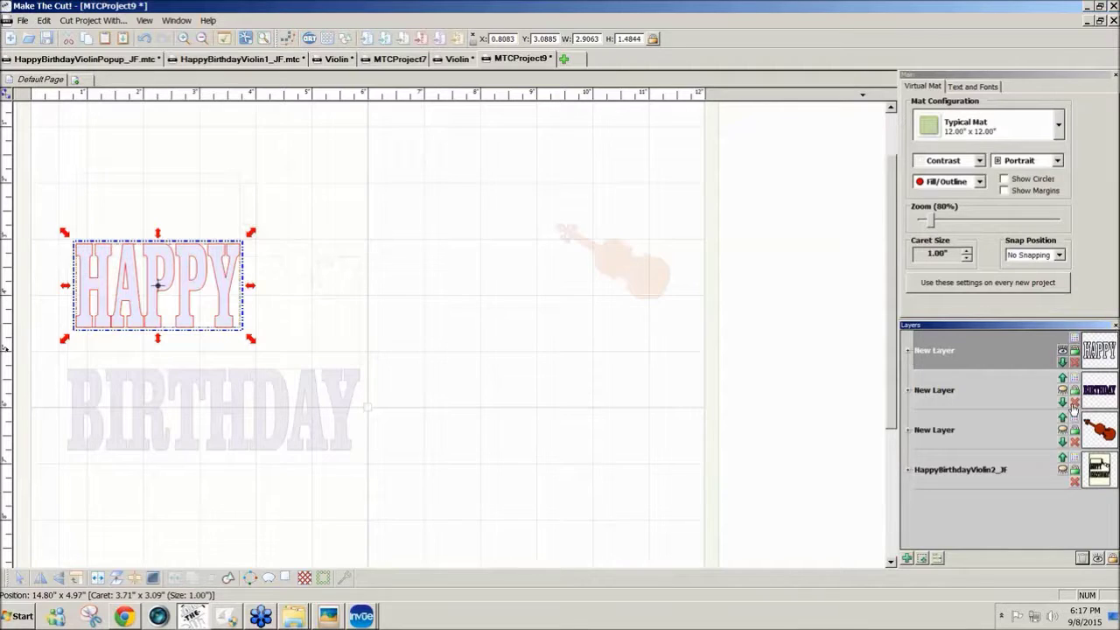
click(1062, 351)
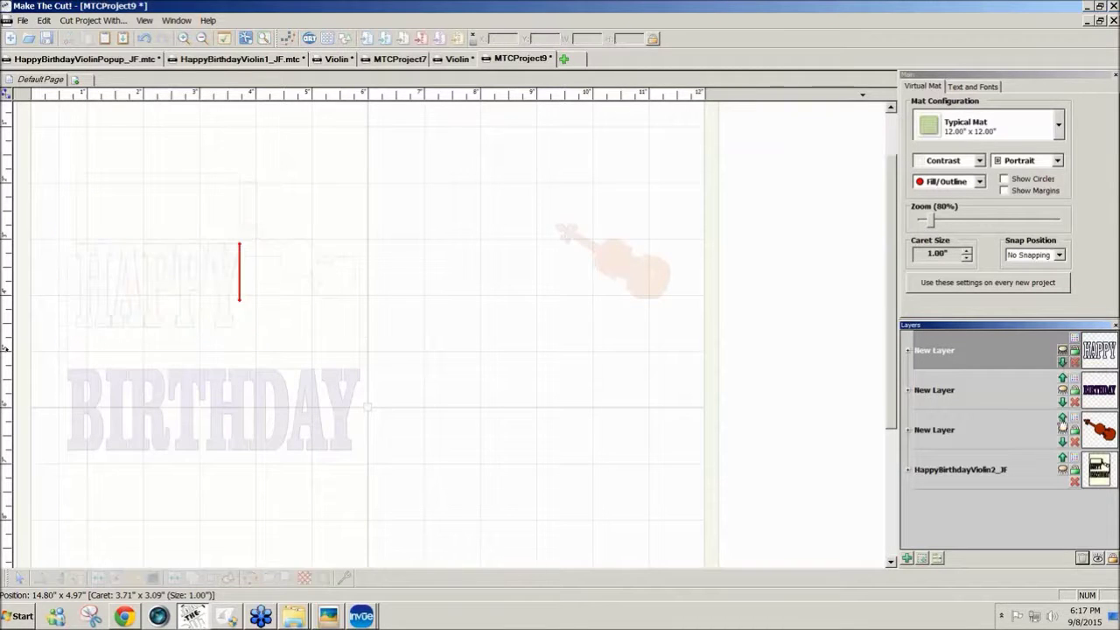
click(1062, 390)
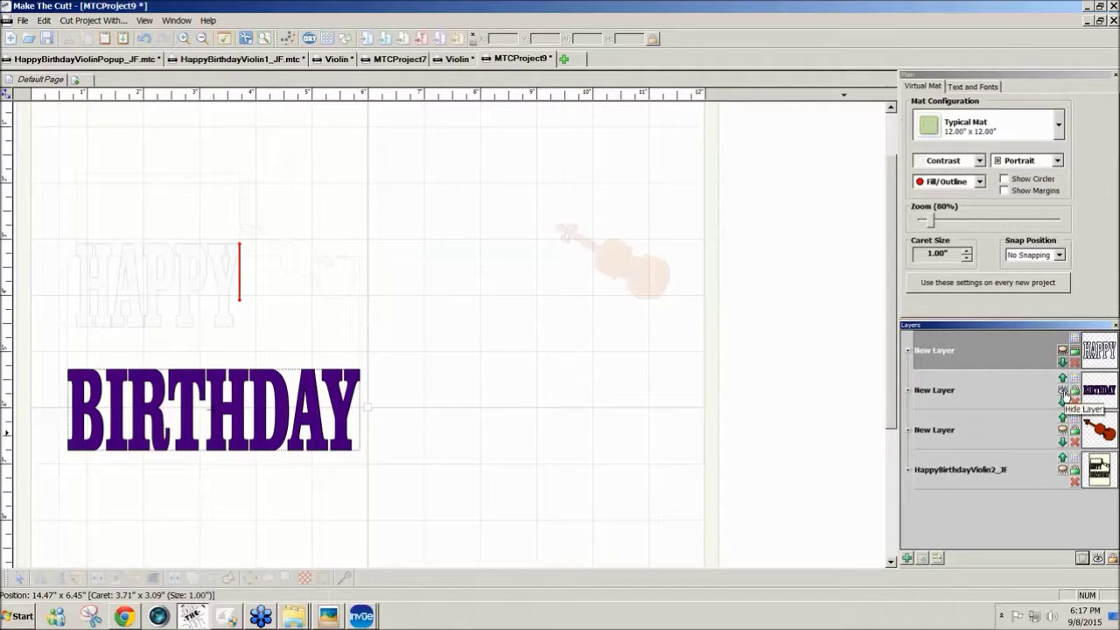
click(1062, 391)
click(1101, 561)
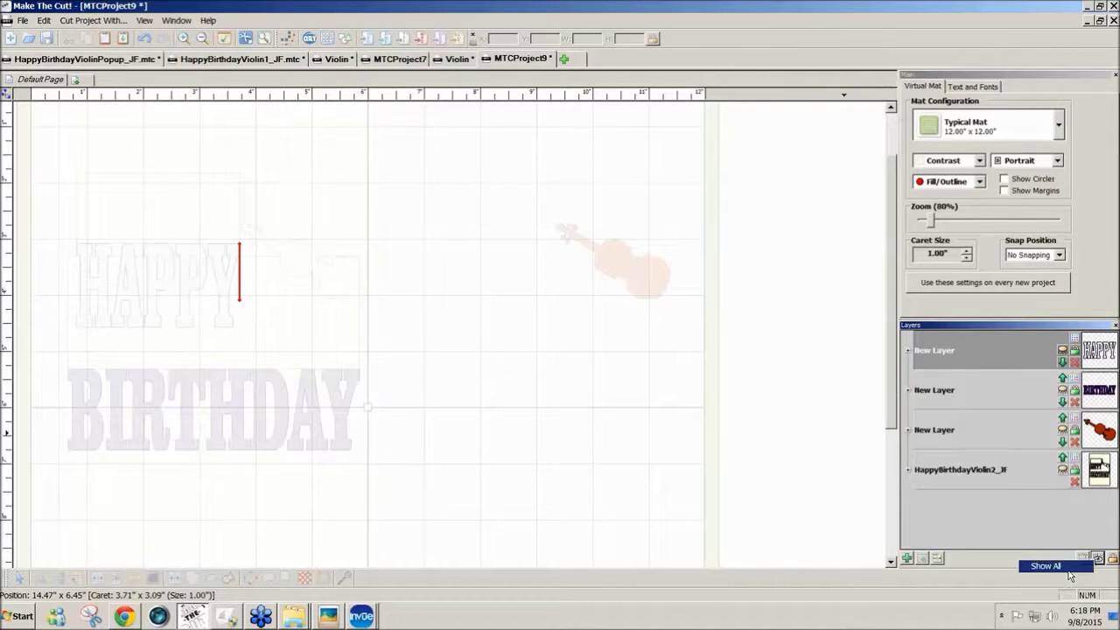
click(1046, 566)
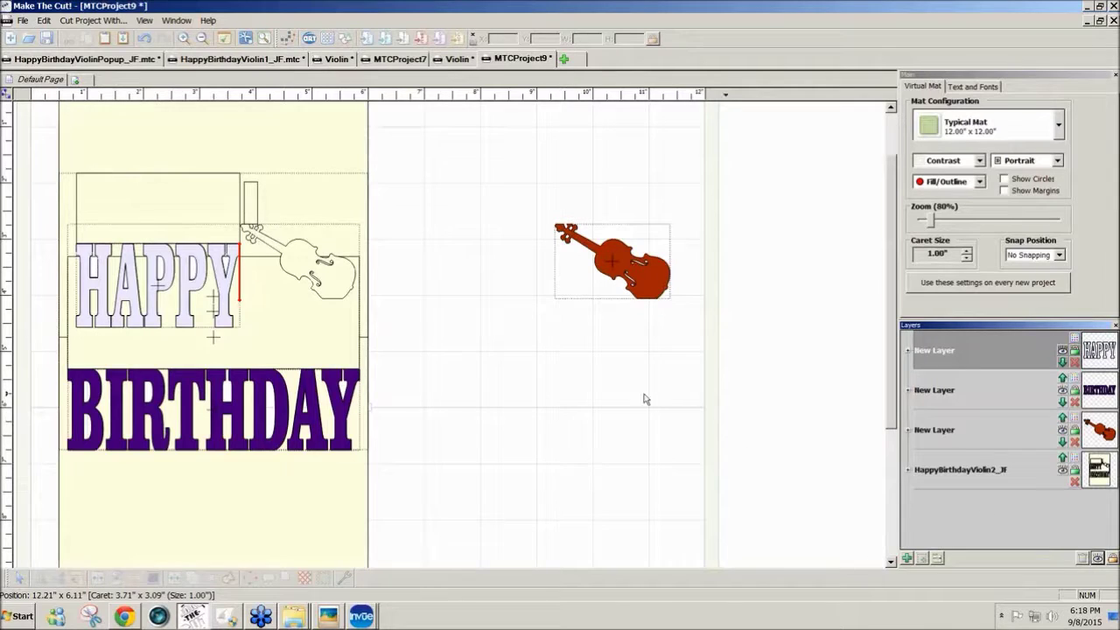
Move the red violin over its matching outline on the cream card.
drag(618, 298, 323, 298)
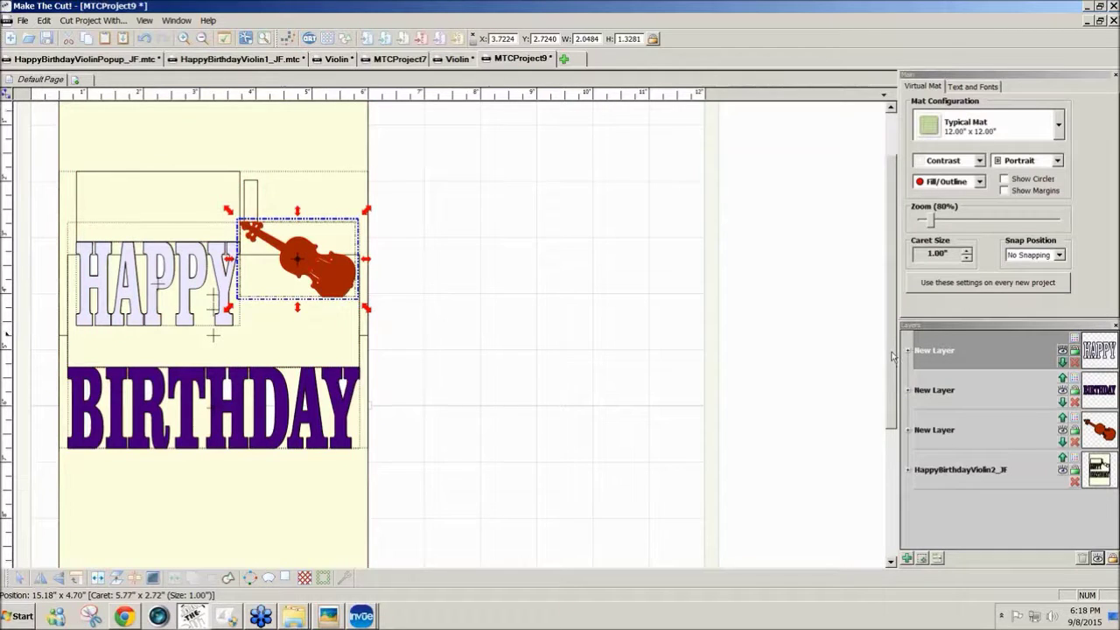
Move the red violin off the cream card onto the blank area of the mat beside it and deselect it.
scroll(893, 354, down, 2)
scroll(892, 357, up, 2)
scroll(893, 357, up, 1)
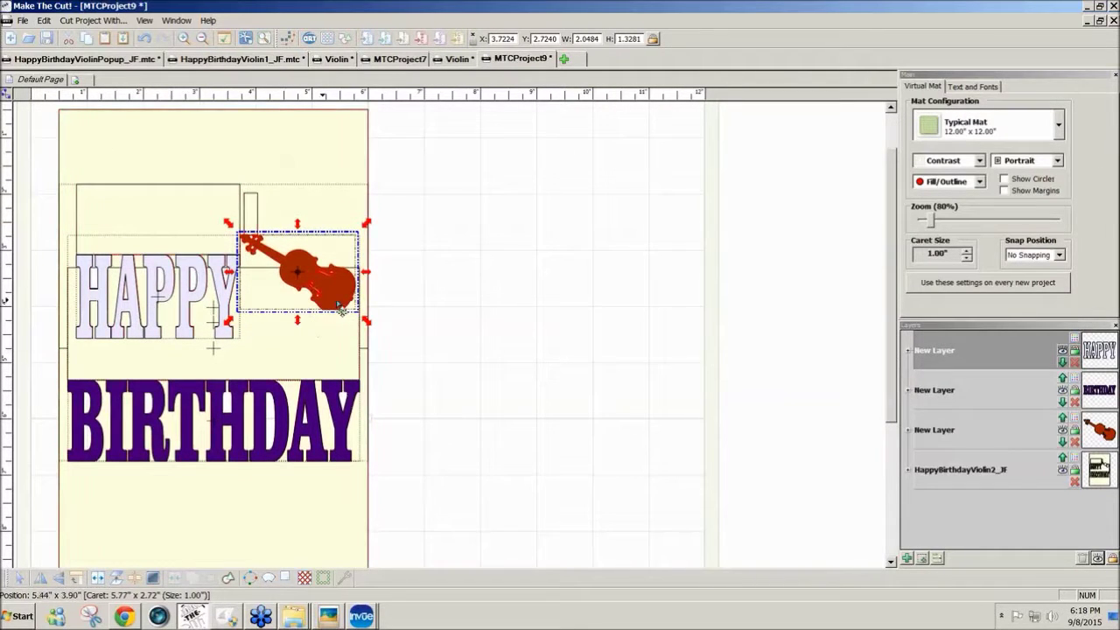
drag(340, 306, 517, 277)
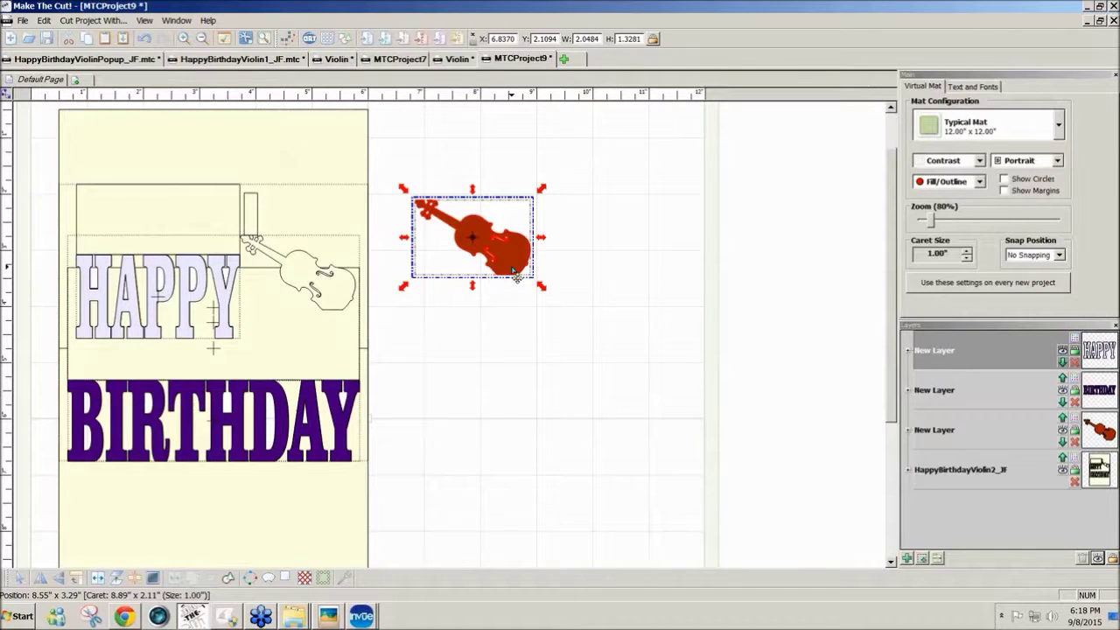
click(474, 166)
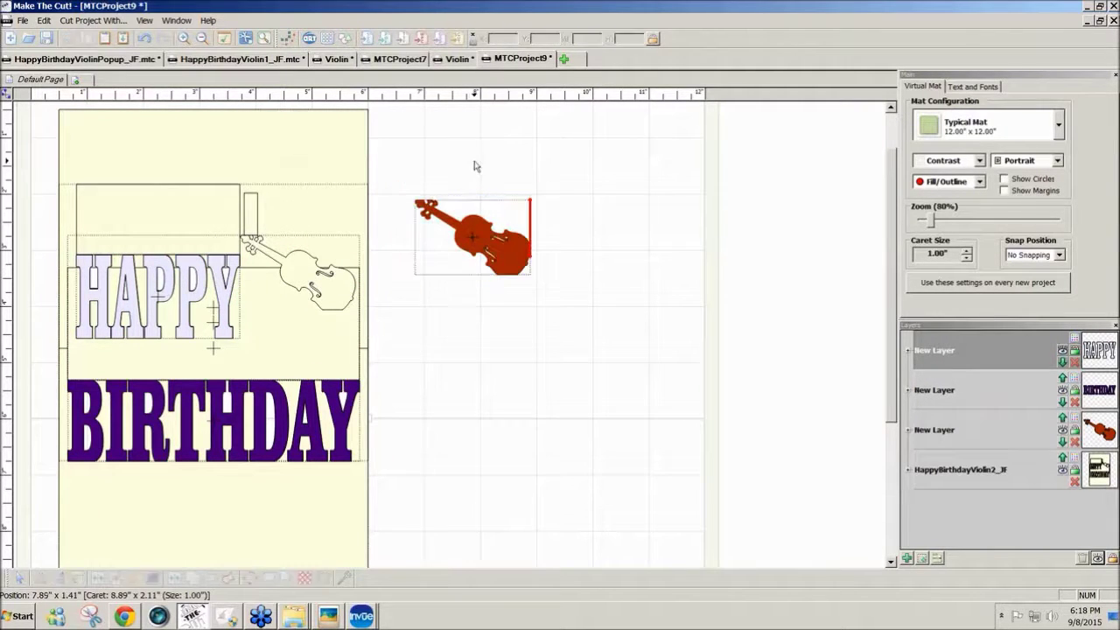
Check the violin in the HappyBirthdayViolinPopup_JF project, then switch to the layered Violin project and display its shapes as Fill/Outline.
click(108, 58)
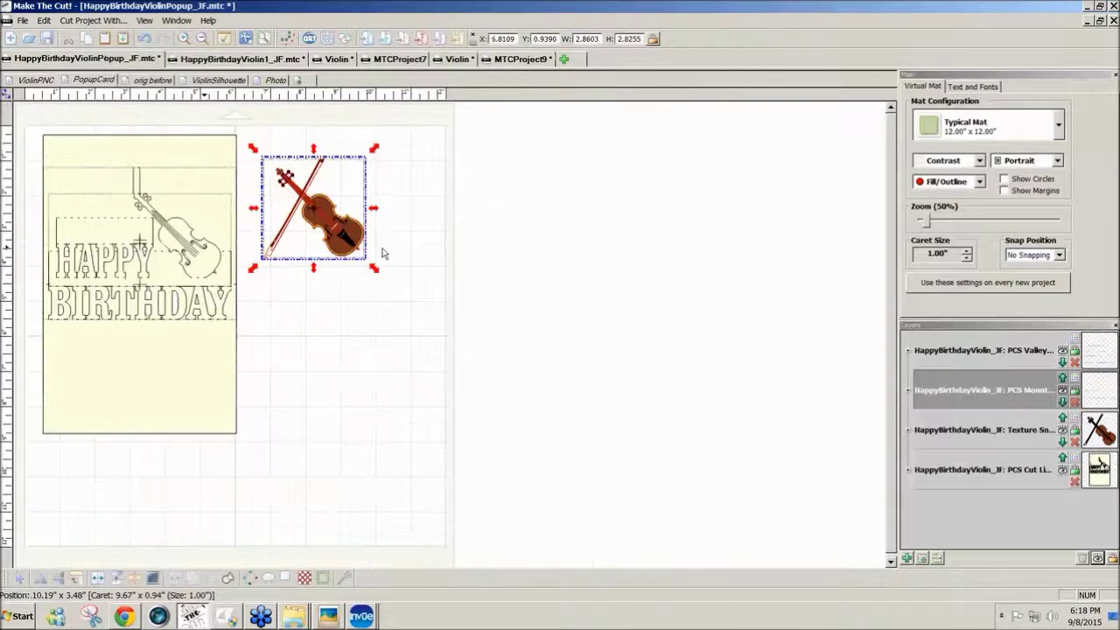
click(349, 247)
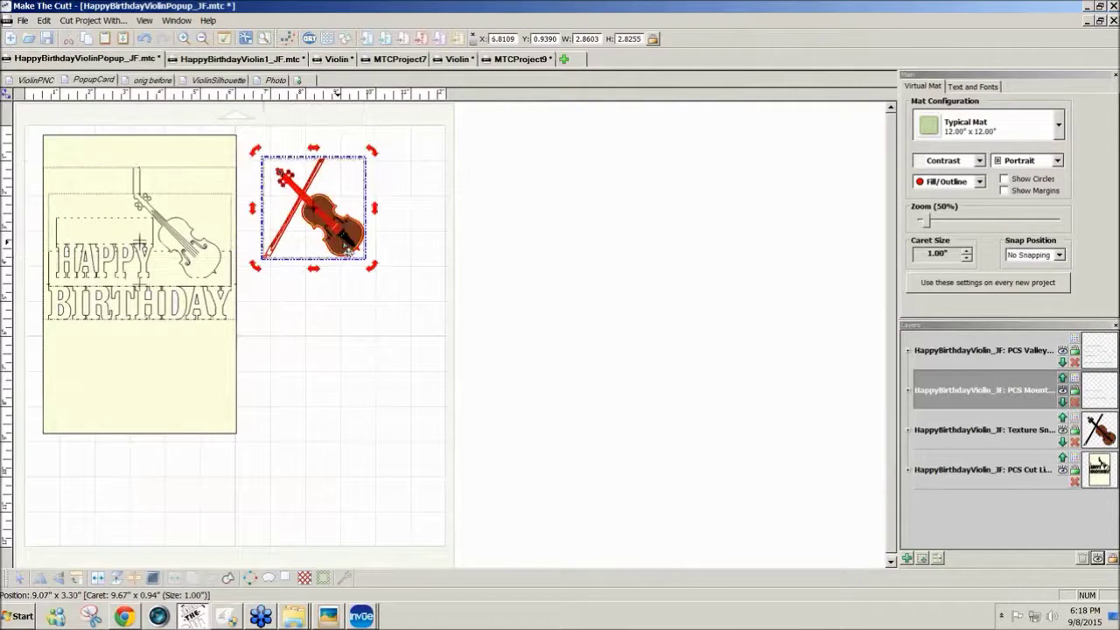
click(458, 61)
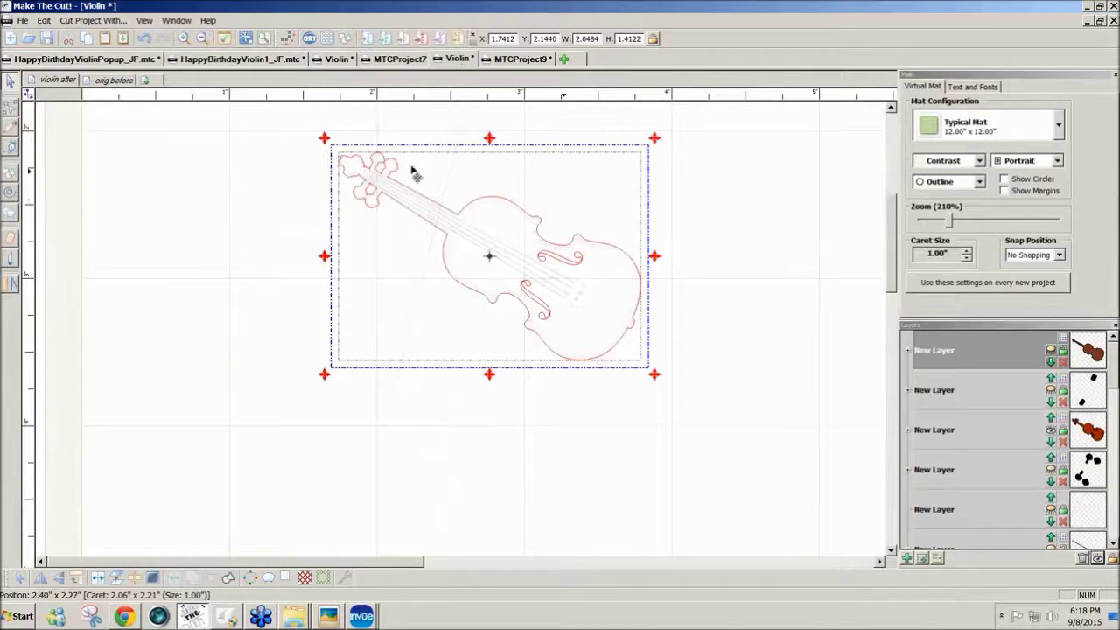
click(74, 80)
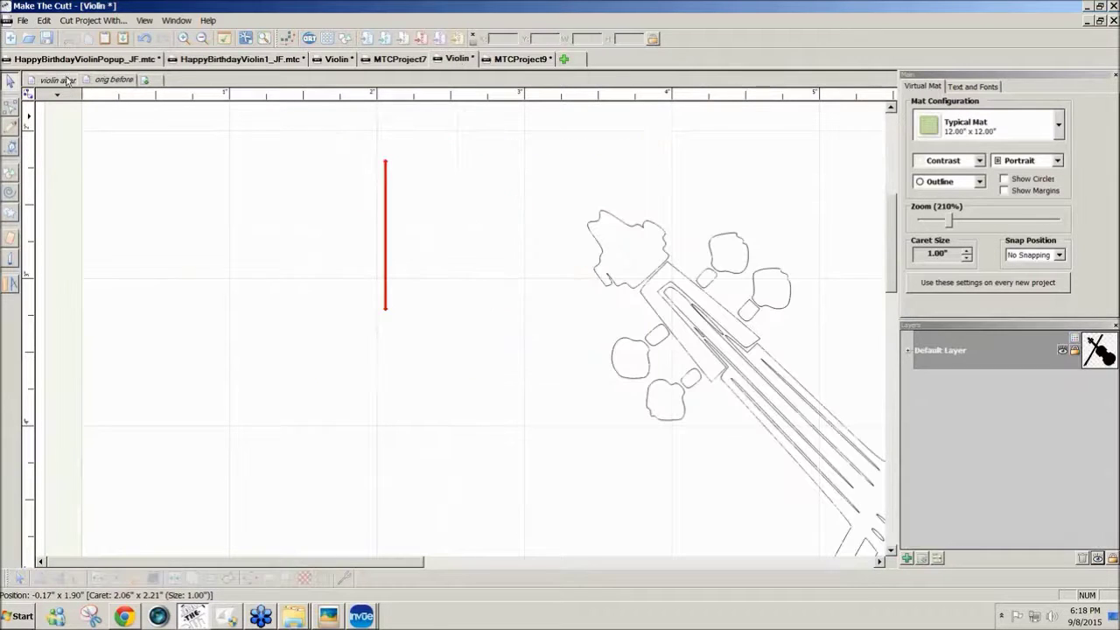
click(112, 80)
click(979, 182)
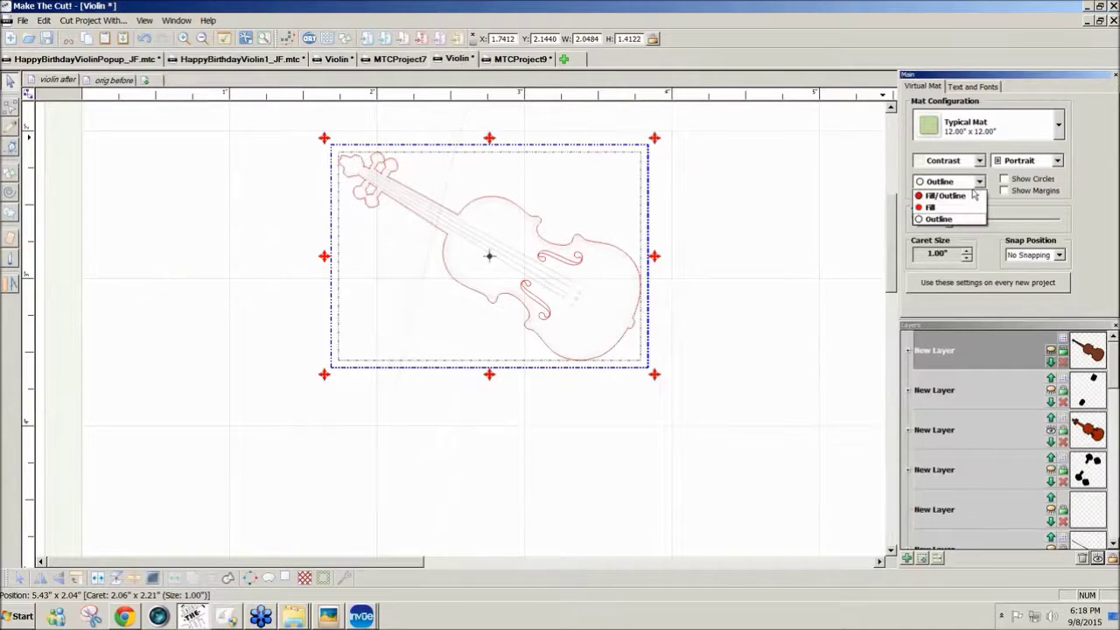
click(961, 201)
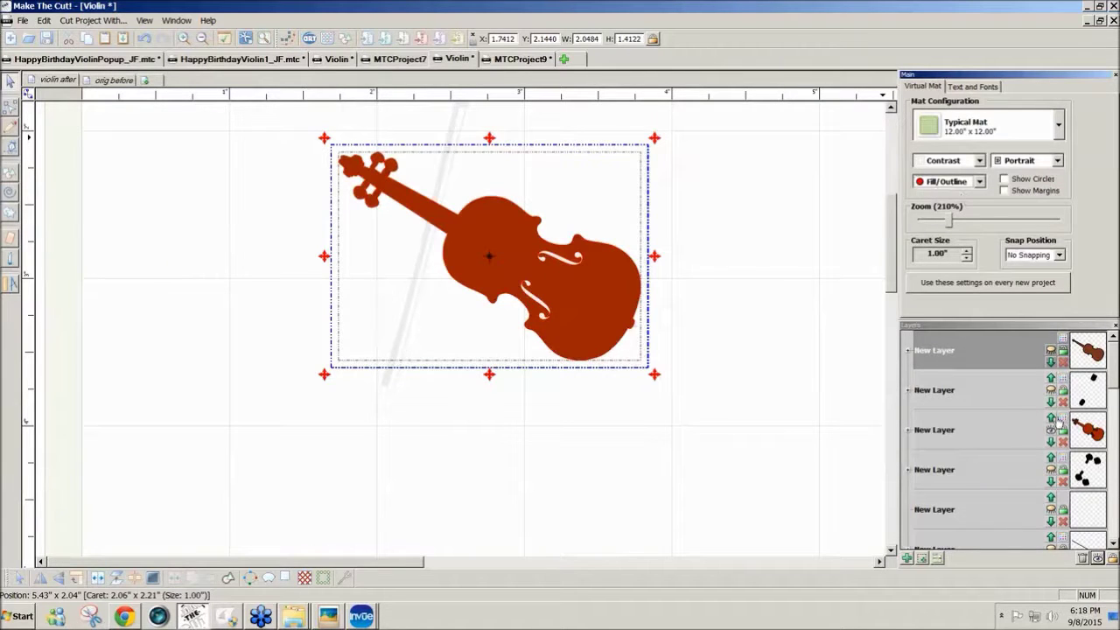
Show all hidden layers of the violin drawing, including the bow and pegs, and clear the selection.
click(1062, 351)
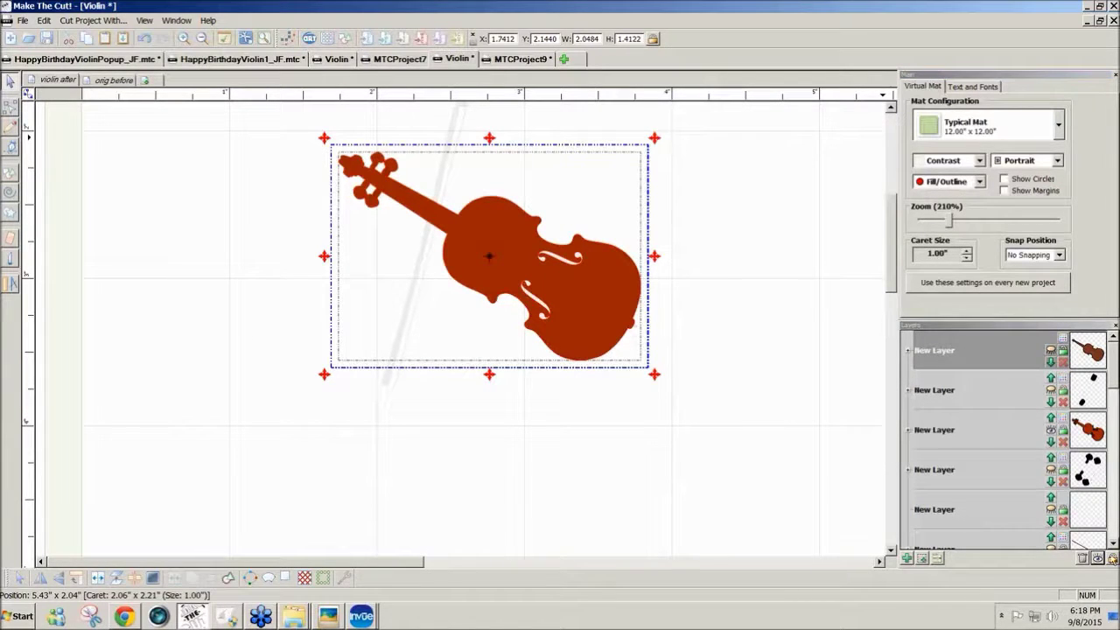
click(1097, 557)
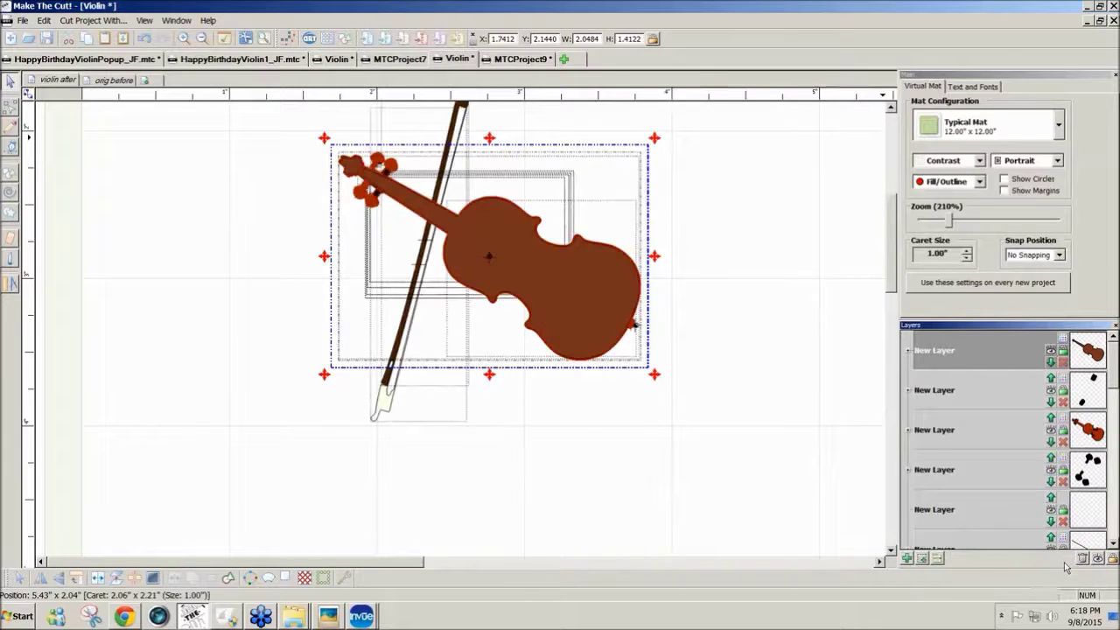
click(831, 418)
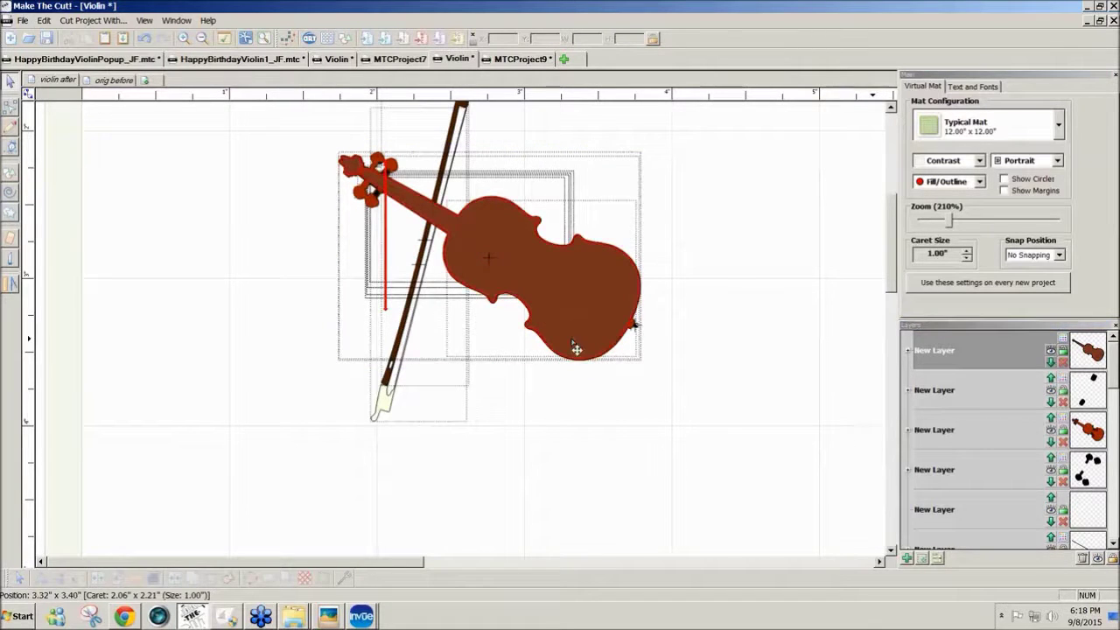
scroll(897, 292, up, 1)
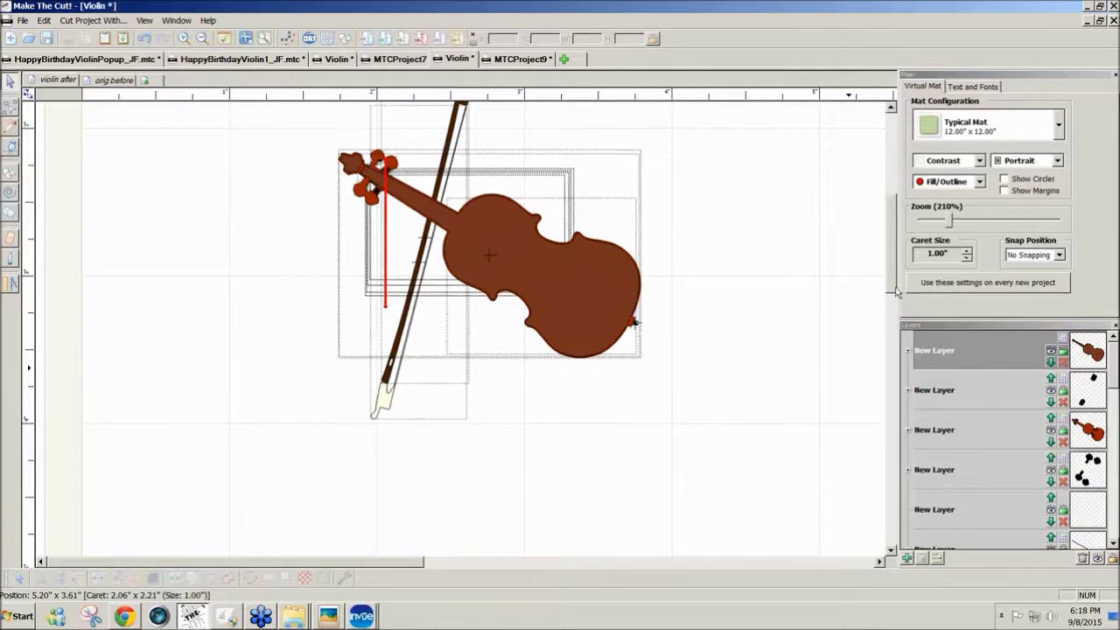
scroll(897, 292, down, 4)
scroll(897, 291, up, 5)
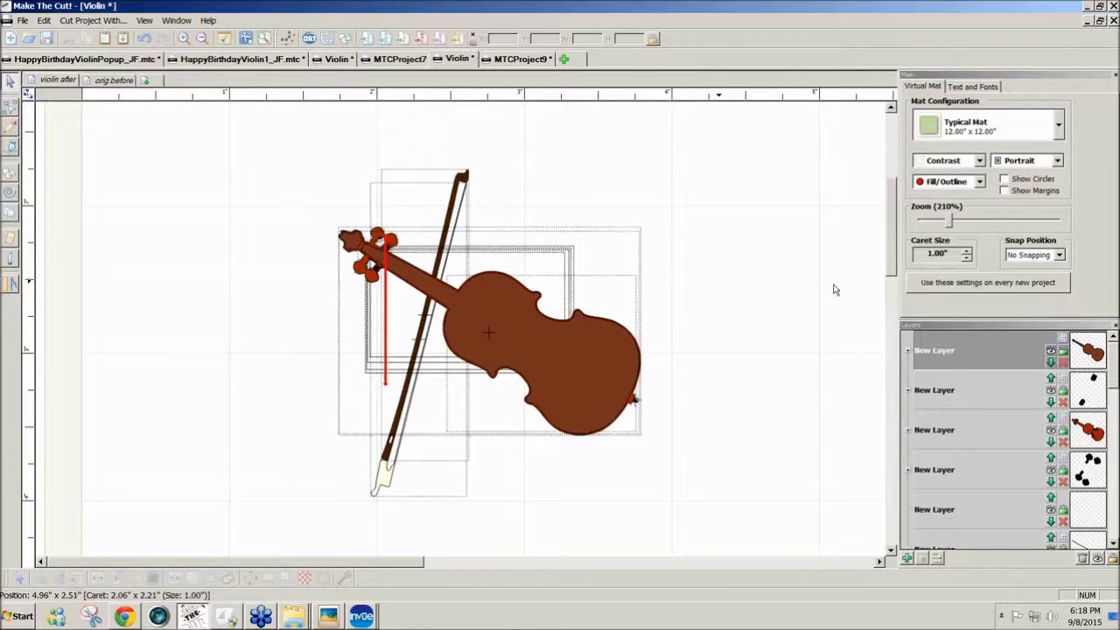
Move the brown violin layer below the red violin layer and bring the black pegs layer to the top.
click(1053, 378)
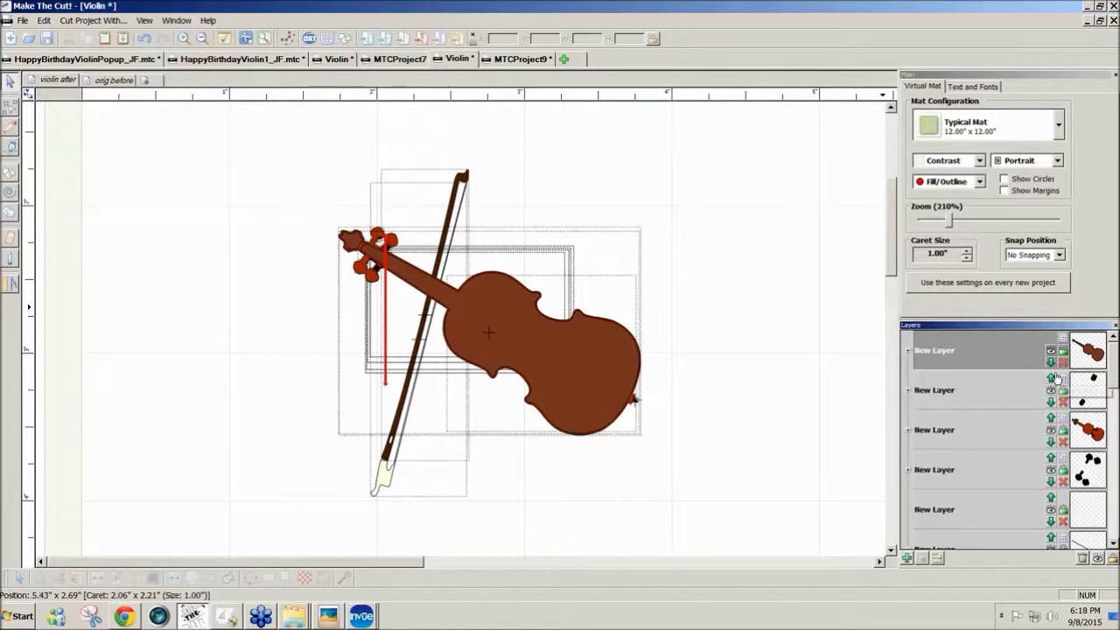
click(1051, 419)
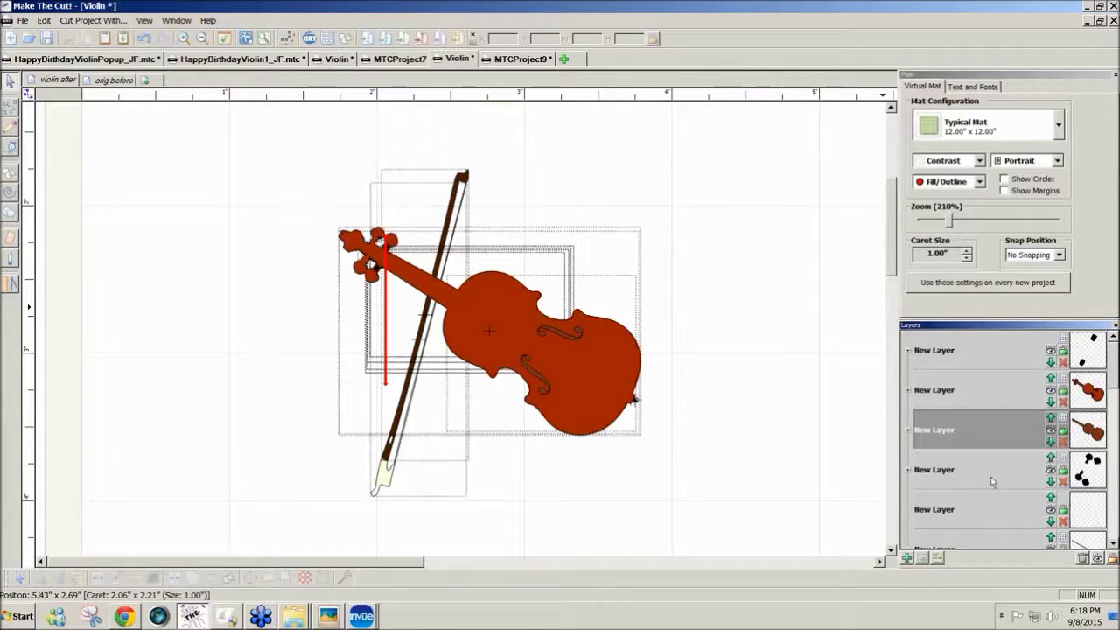
right_click(943, 474)
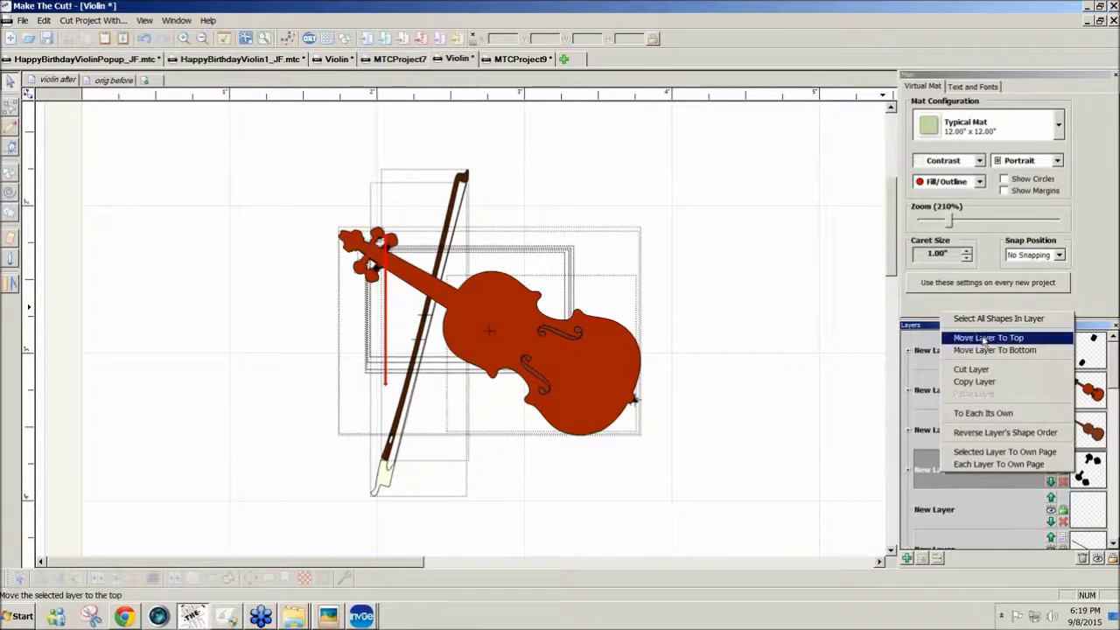
click(984, 339)
Remove all empty layers from the violin drawing.
drag(1114, 373, 1114, 437)
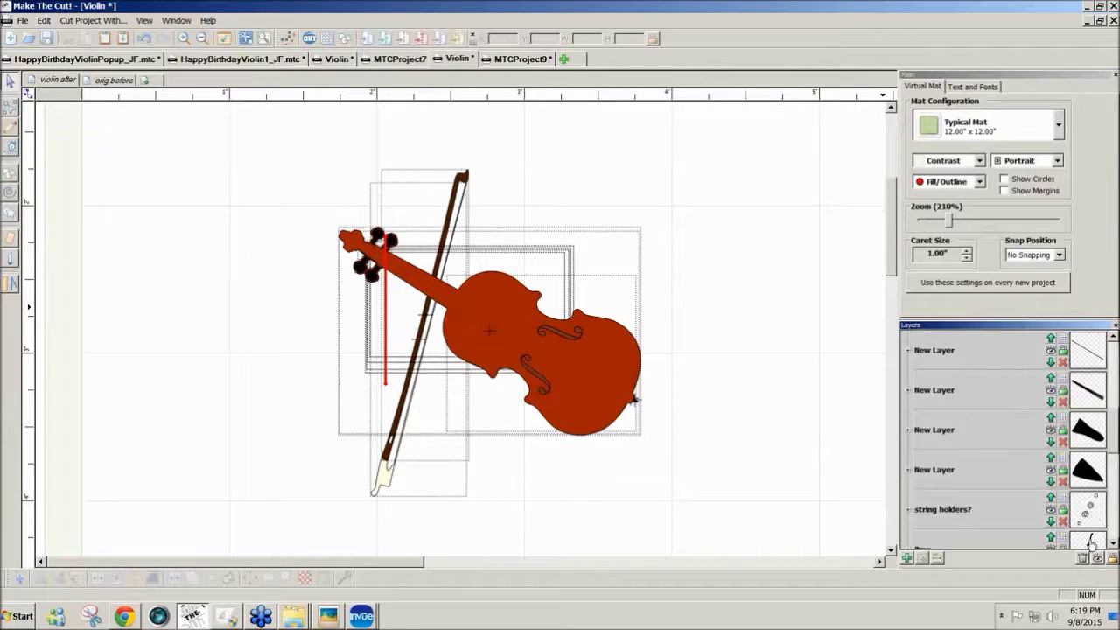
scroll(1104, 543, down, 5)
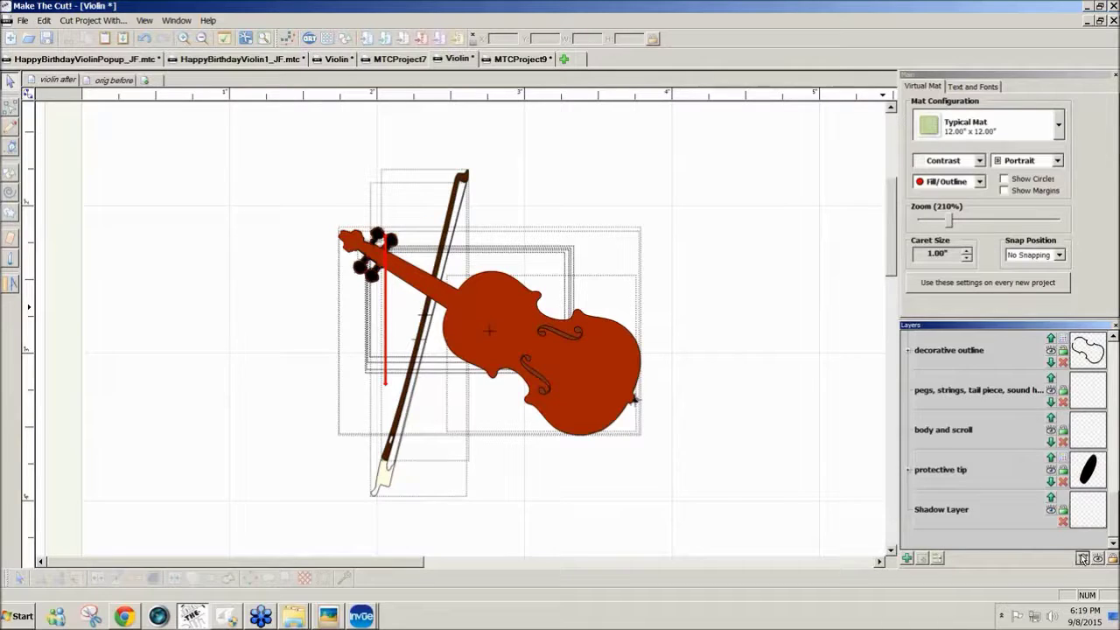
scroll(1095, 541, up, 3)
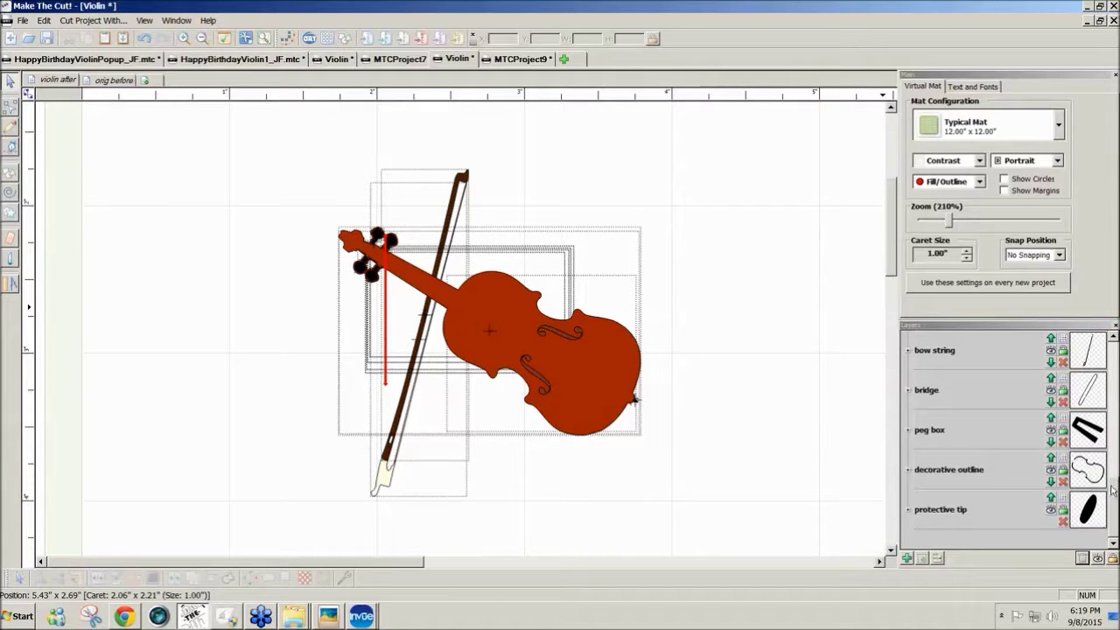
scroll(1109, 486, up, 10)
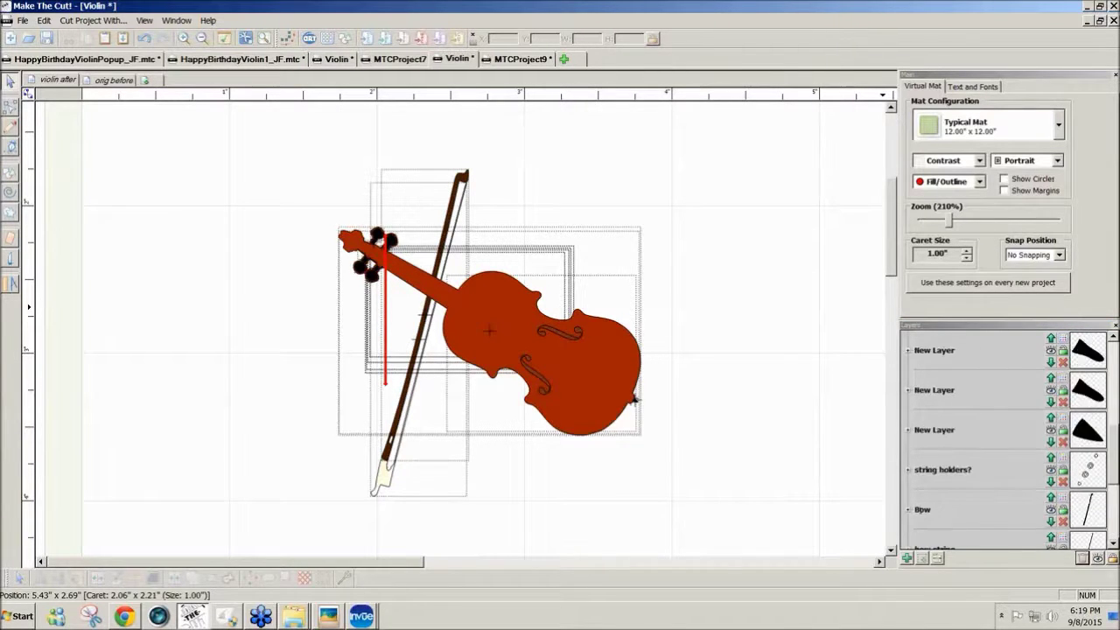
Send the red violin layer and the brown violin layer beneath all other layers, with the brown one lowest.
right_click(931, 429)
click(957, 470)
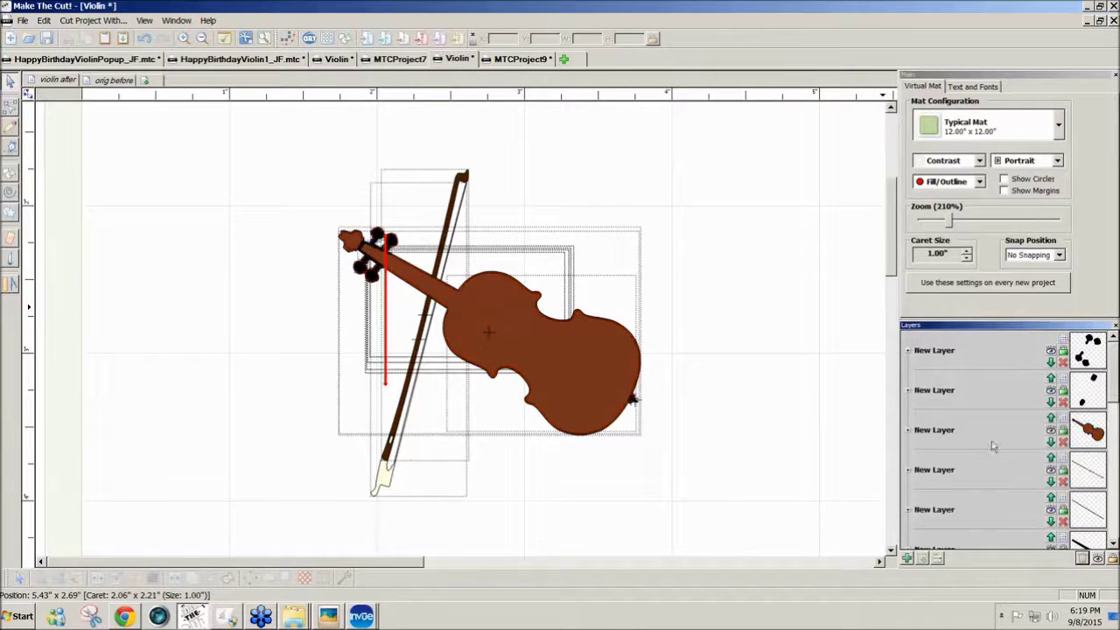
right_click(939, 440)
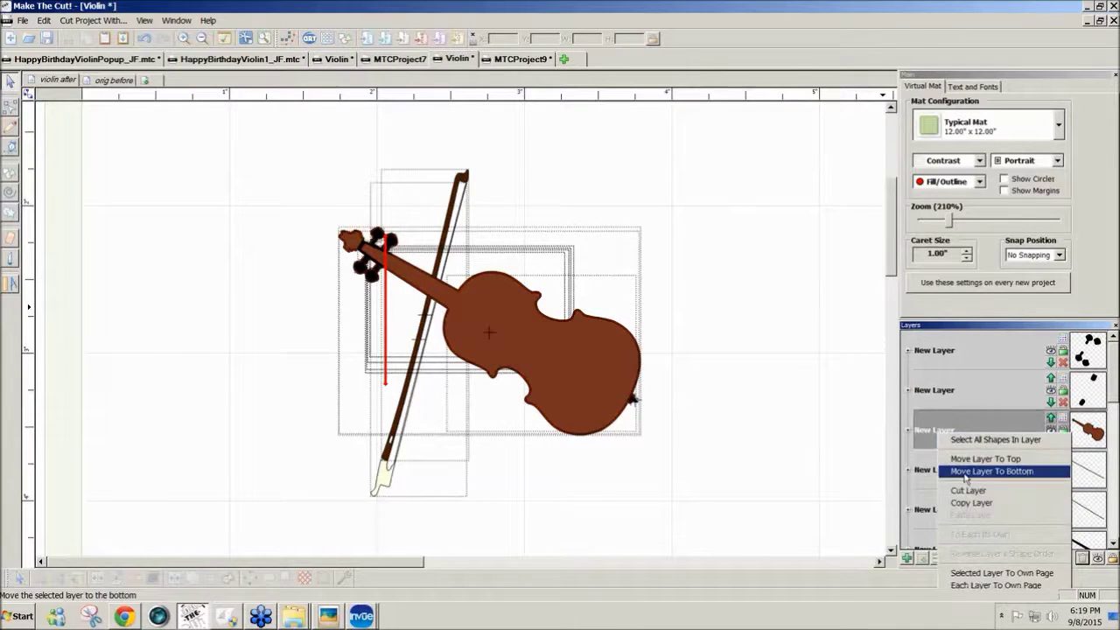
click(957, 470)
scroll(1115, 398, down, 2)
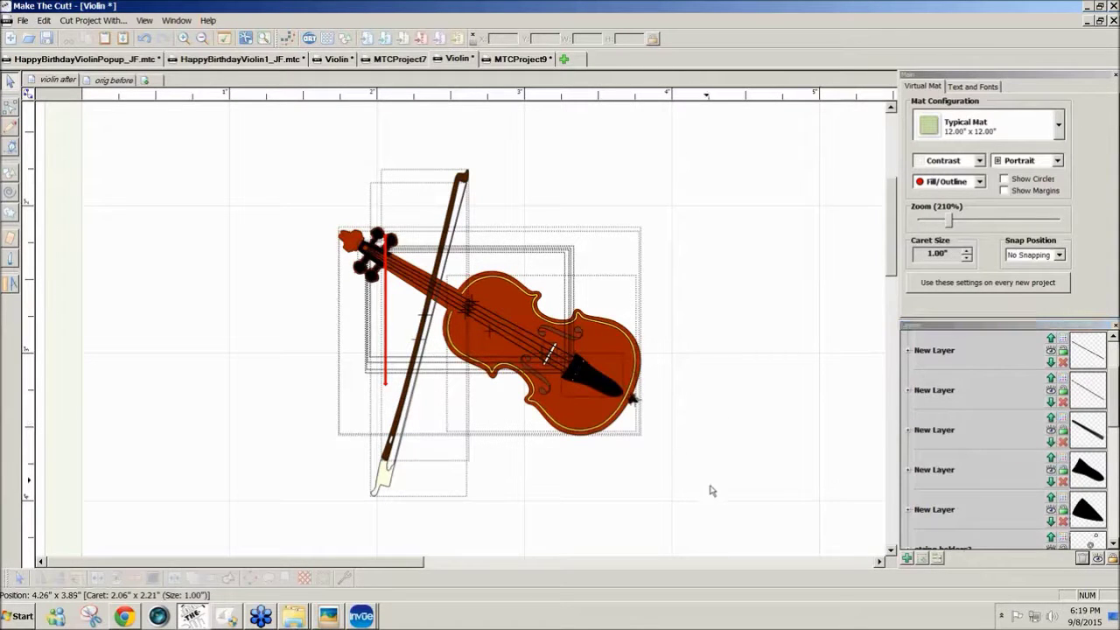
click(385, 476)
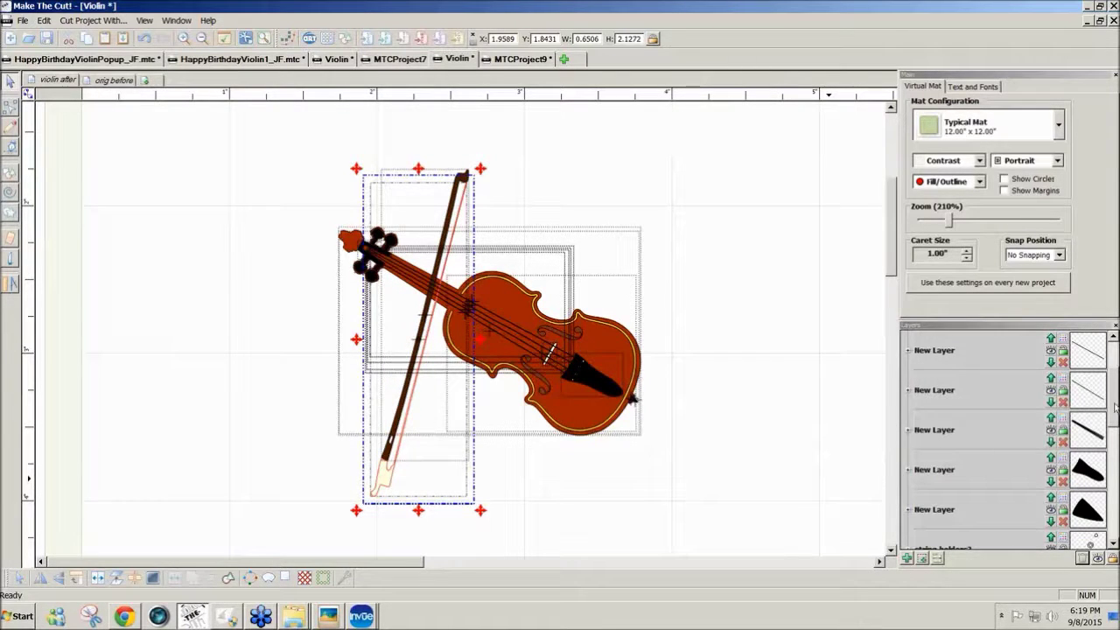
scroll(1085, 438, up, 2)
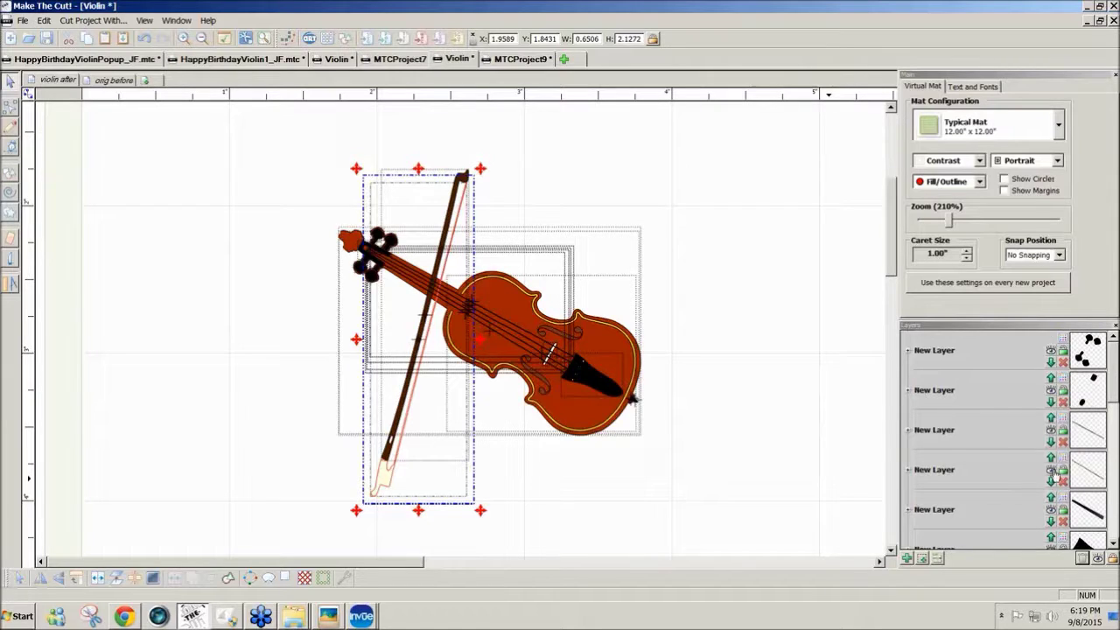
click(1052, 431)
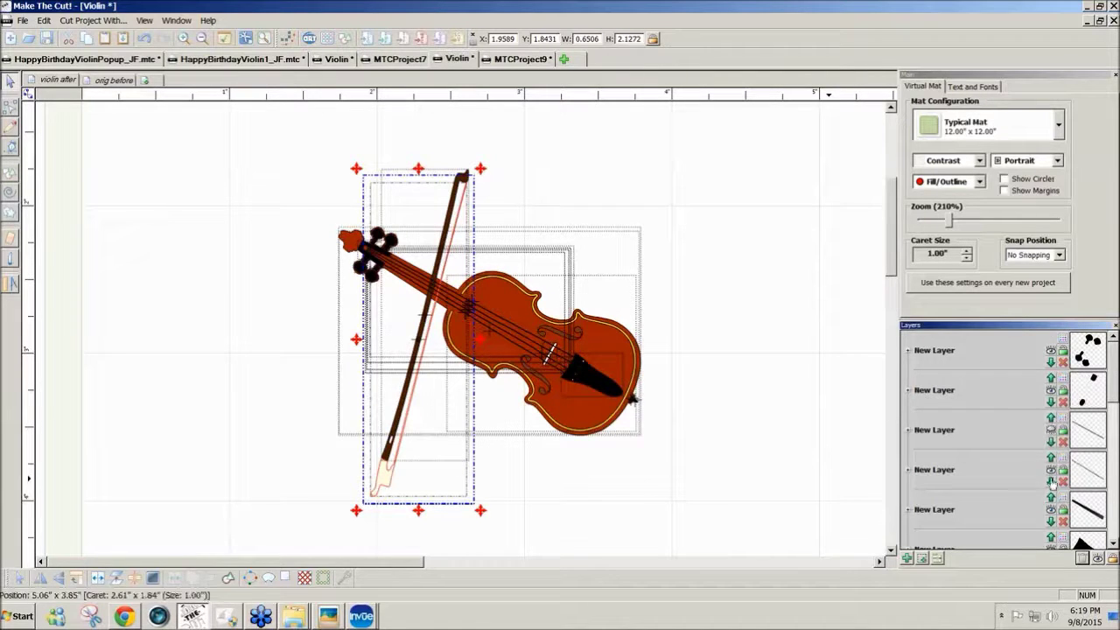
click(1052, 470)
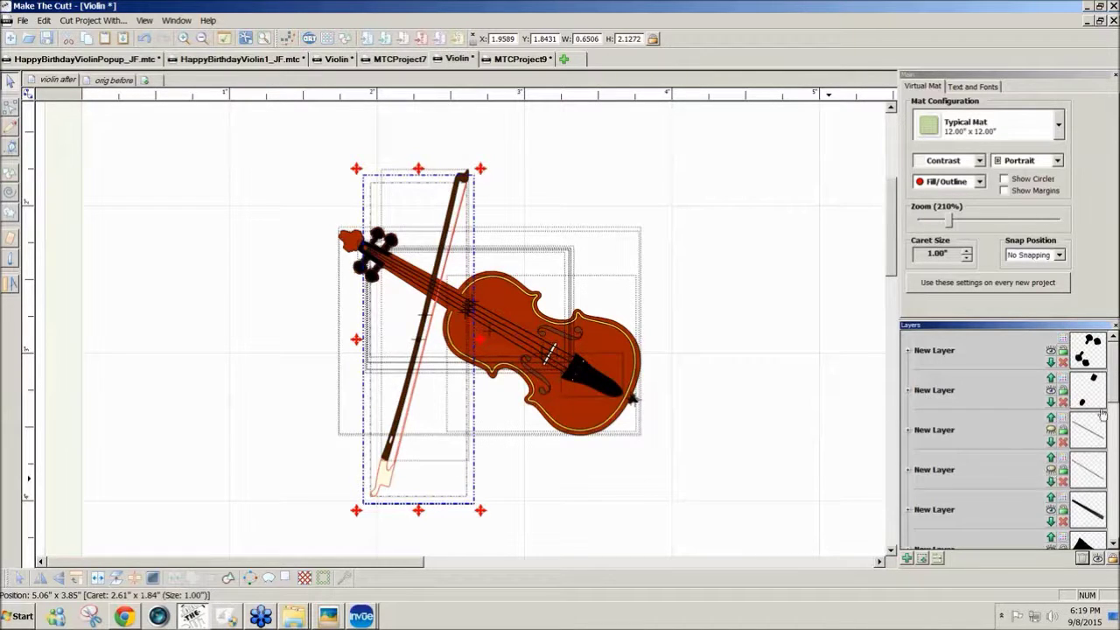
click(1052, 430)
click(1051, 470)
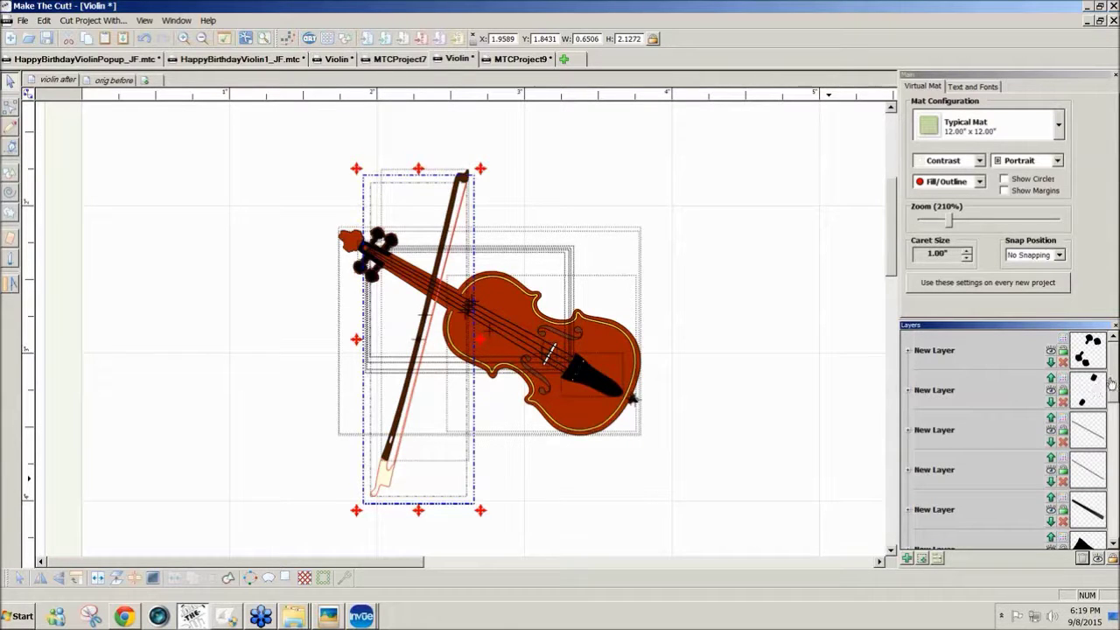
Hide the bow and bow string layers.
drag(1112, 385, 1115, 457)
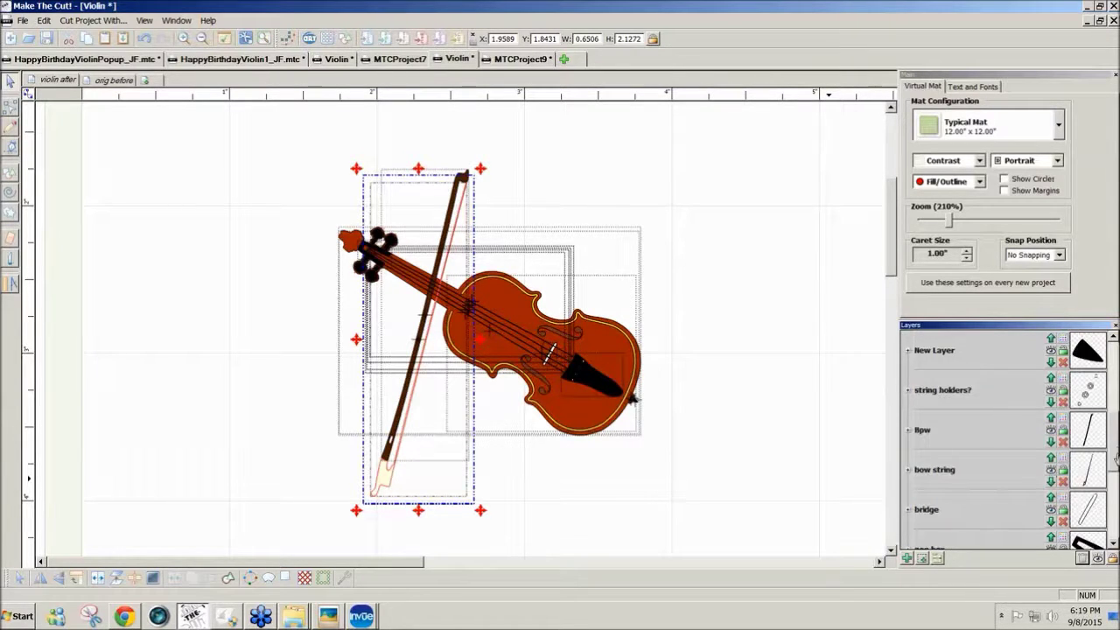
click(1051, 470)
click(1051, 429)
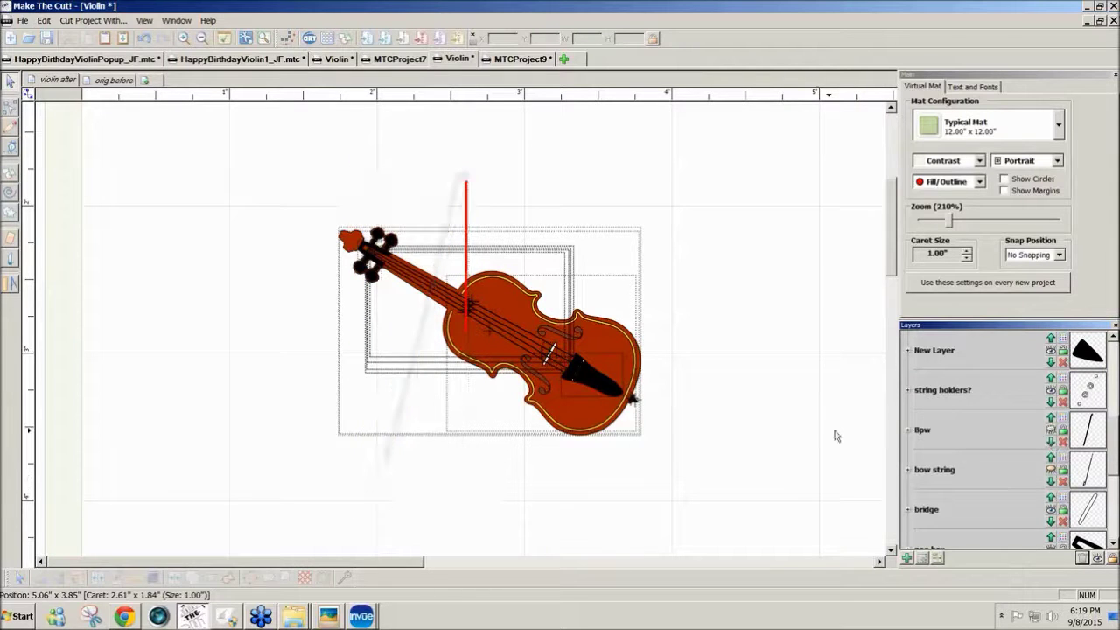
Select all the visible violin pieces, inspect them in Outline display, and restore the Fill/Outline display.
drag(741, 496, 182, 153)
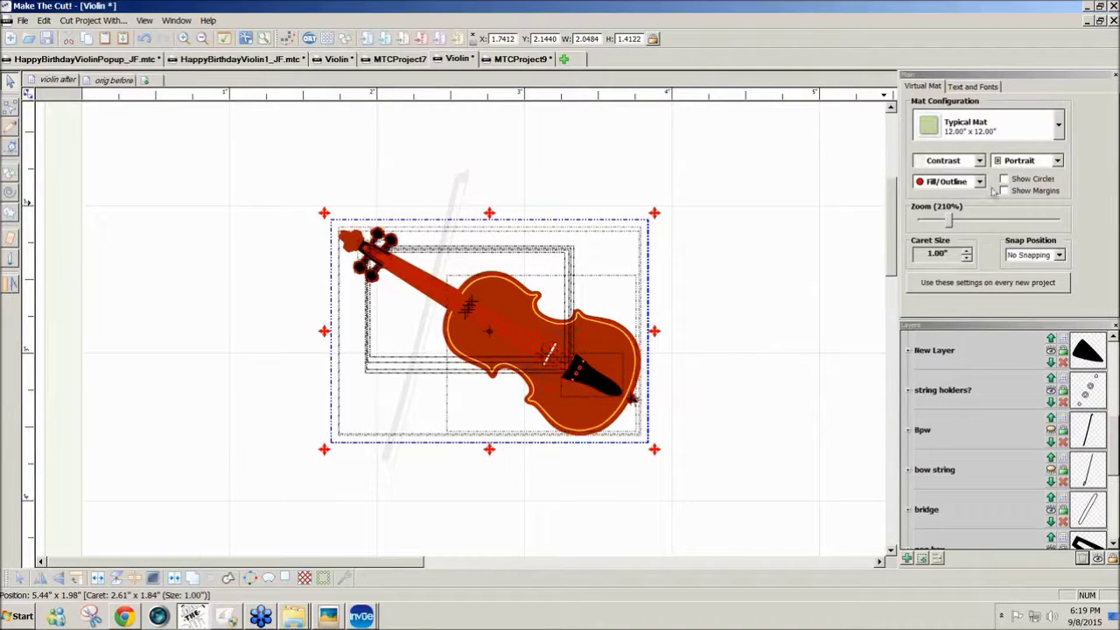
click(980, 181)
click(941, 224)
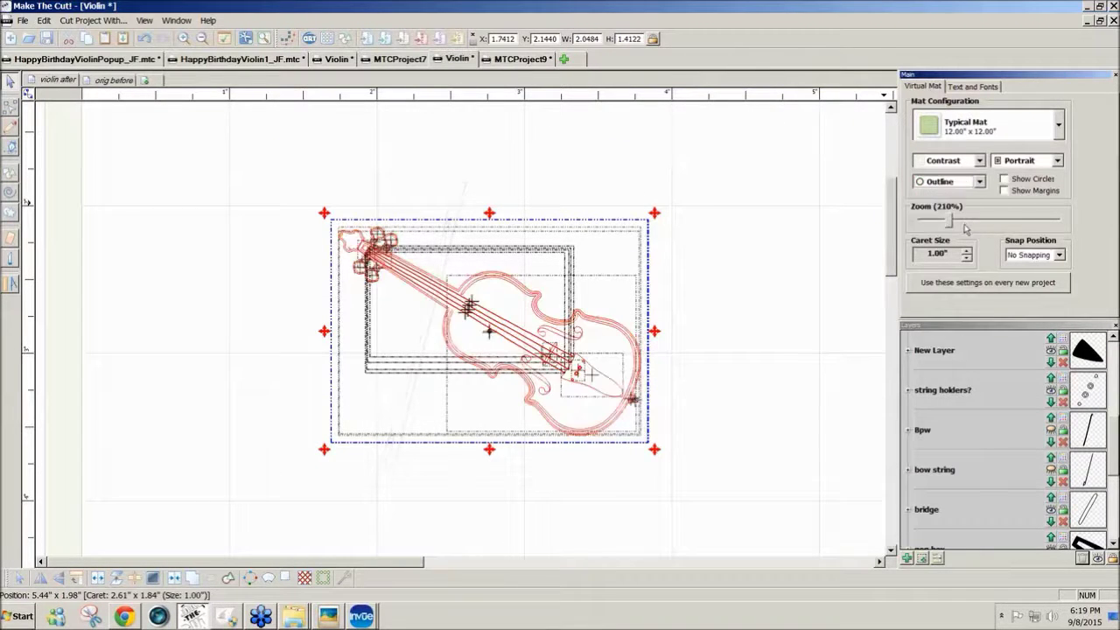
click(981, 182)
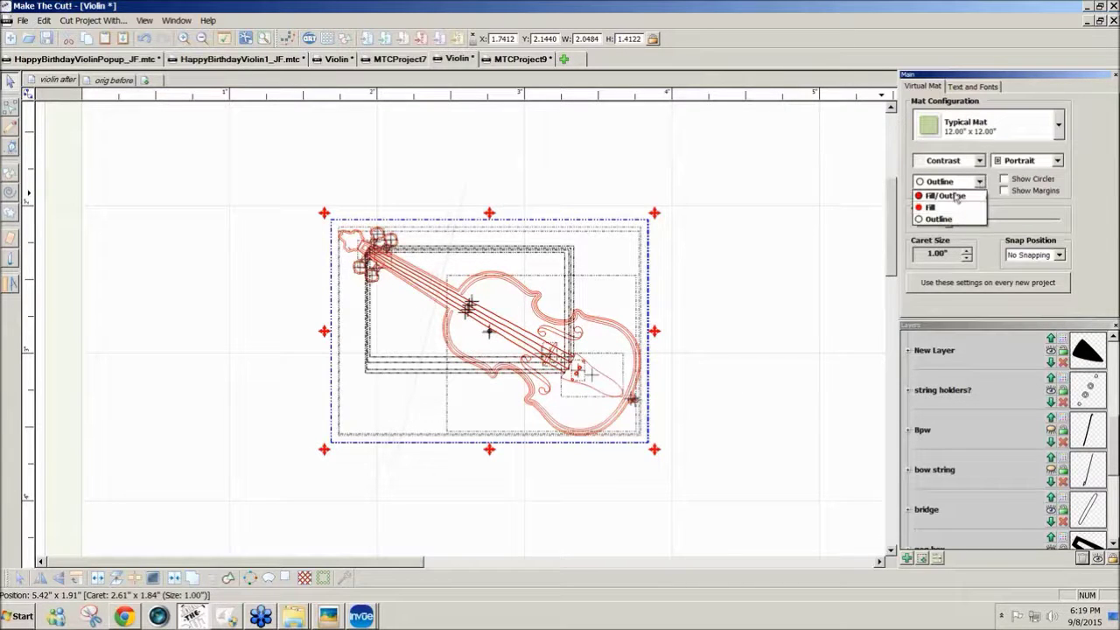
click(947, 195)
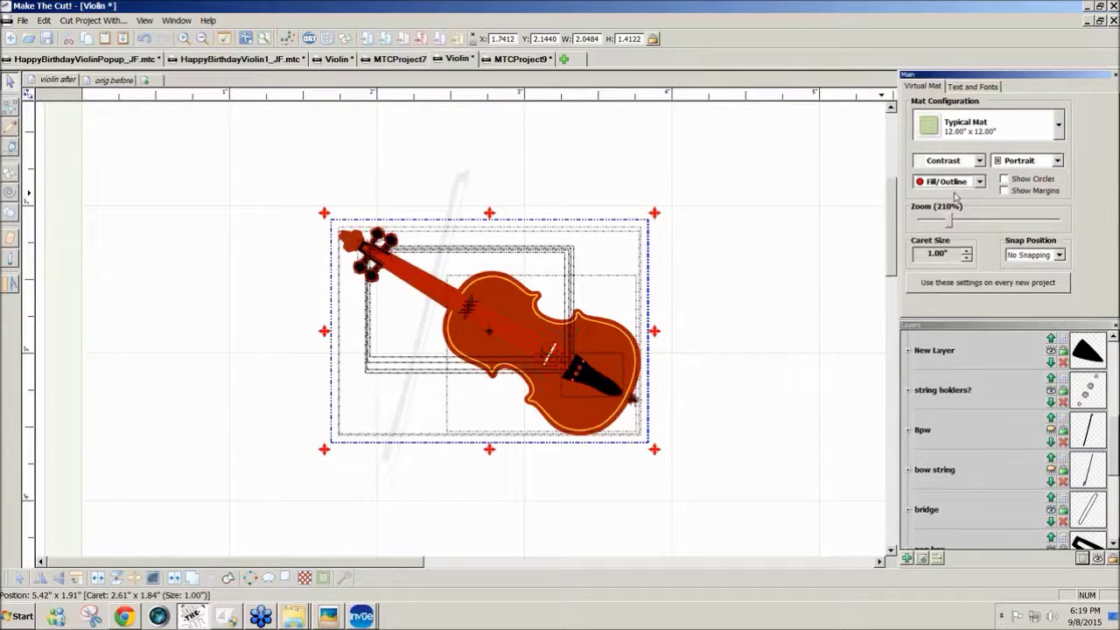
Hide the New Layer holding the black rounded piece, and convert all visible violin pieces into one textured path with Texture Snapshot.
click(702, 462)
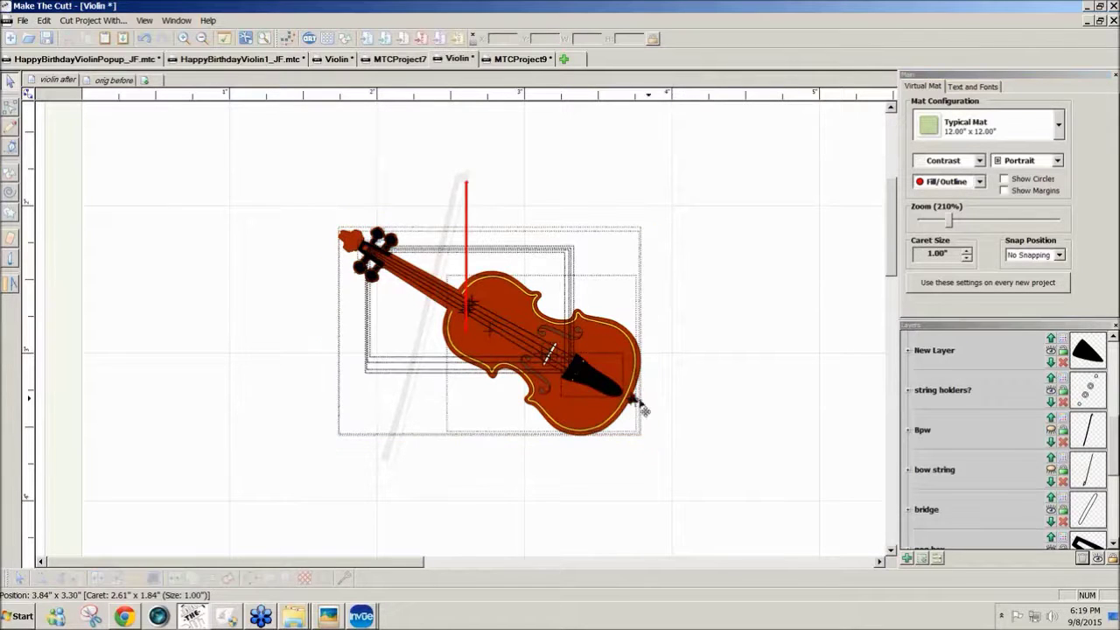
click(1051, 349)
drag(685, 513, 143, 116)
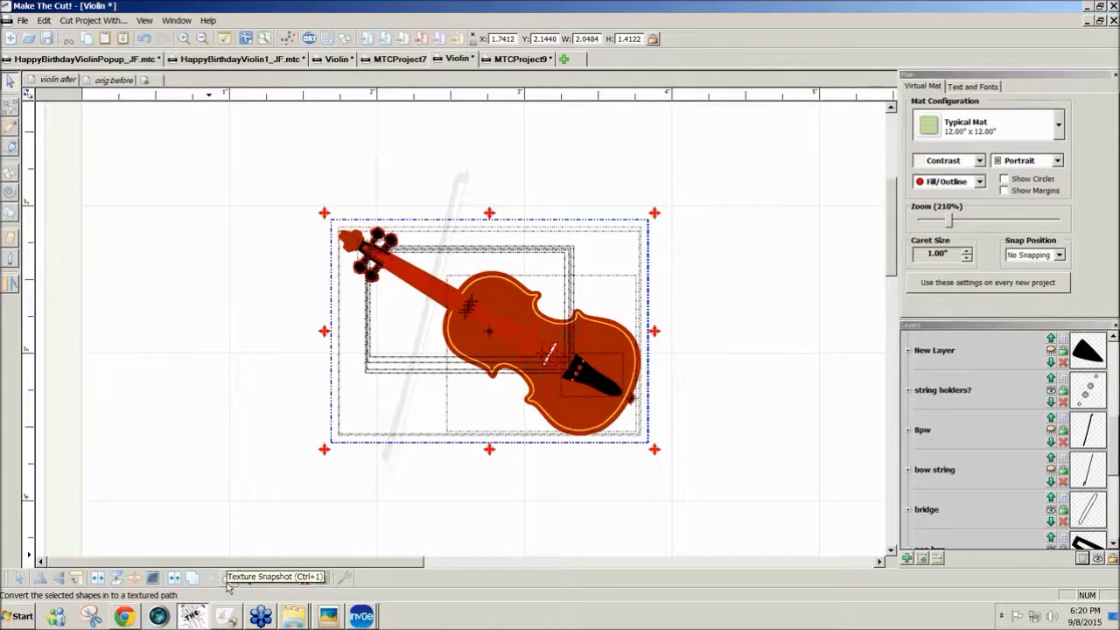
click(227, 580)
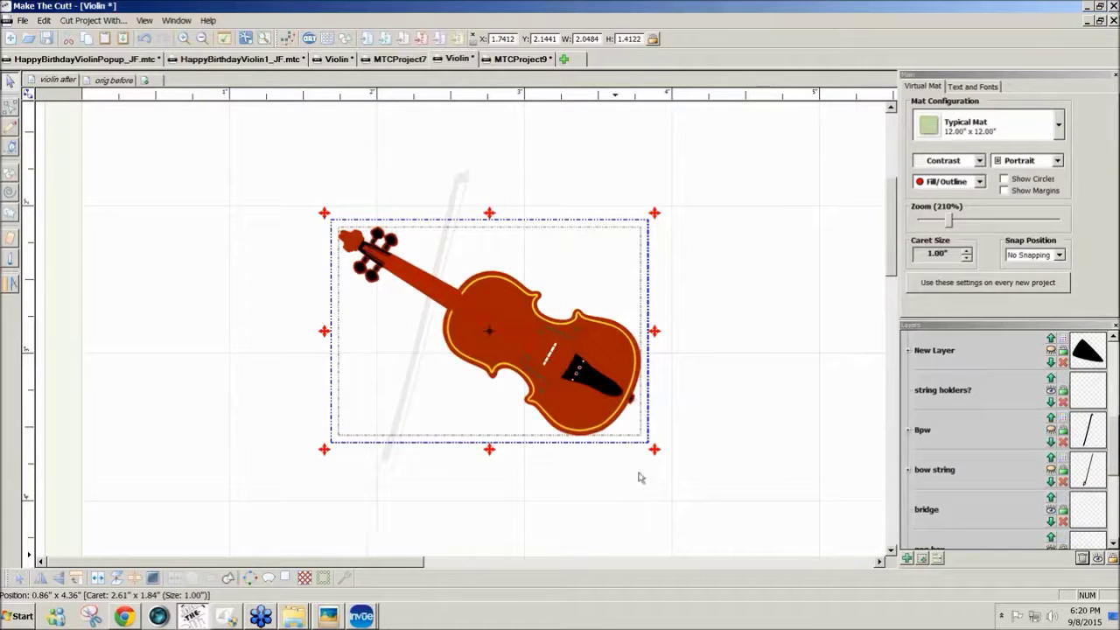
Inspect the textured violin in Outline display, restore Fill/Outline, and reposition it at about X 1.89, Y 2.06.
drag(592, 430, 734, 407)
click(980, 182)
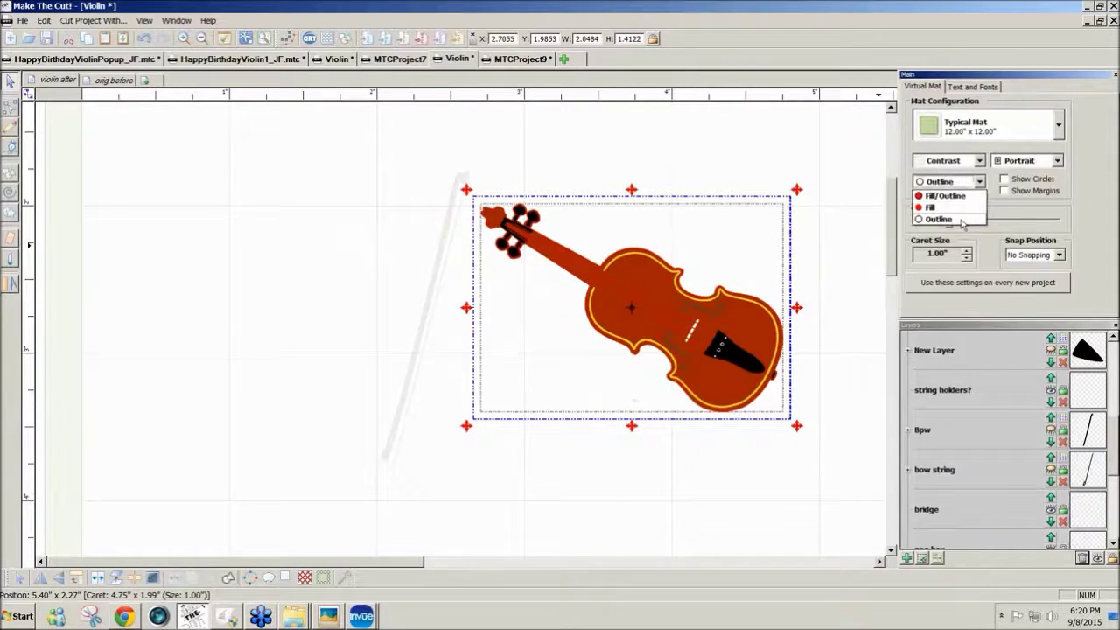
click(963, 221)
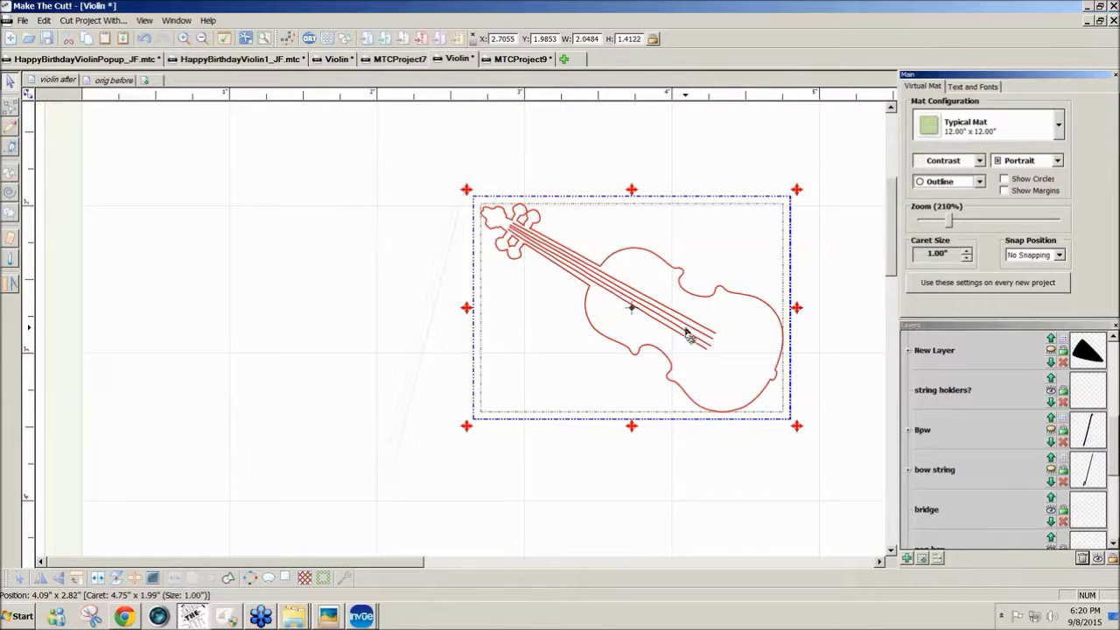
click(981, 183)
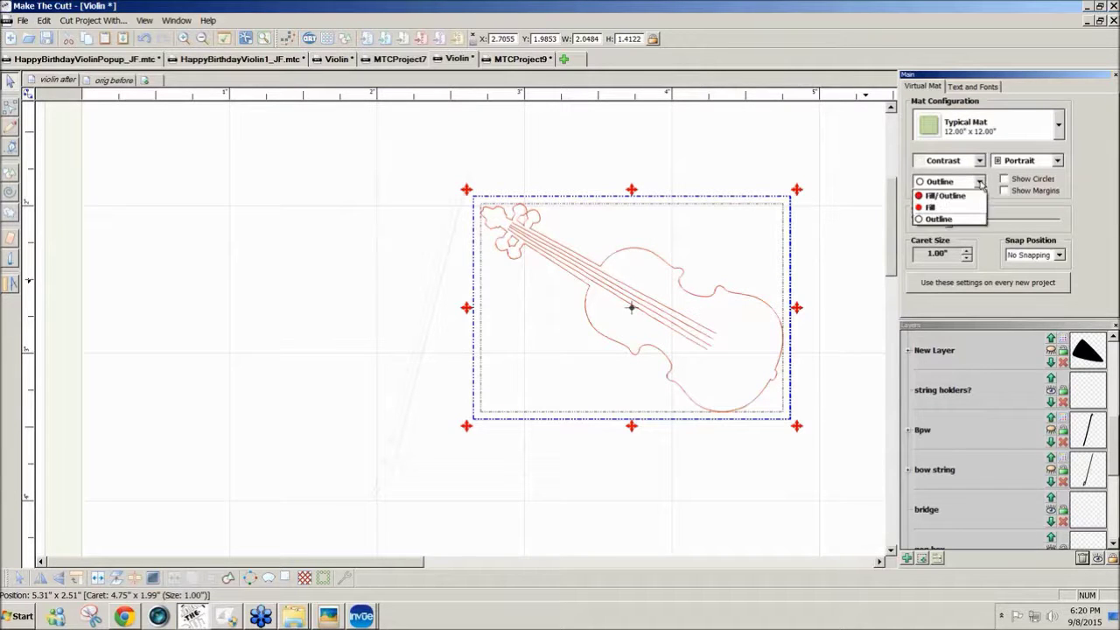
click(958, 197)
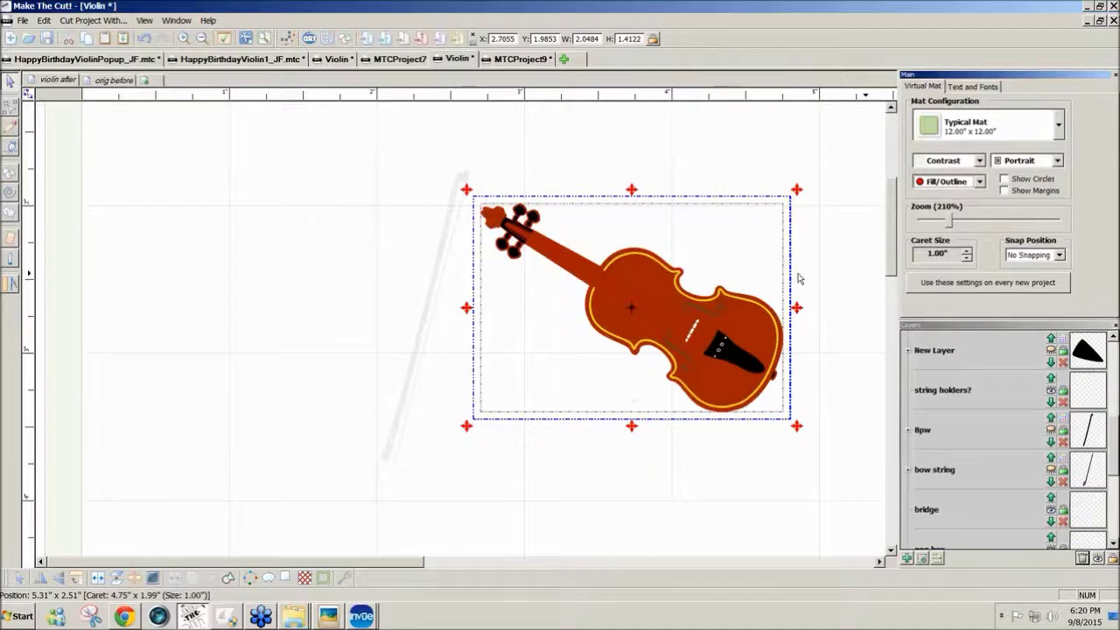
drag(721, 390, 601, 401)
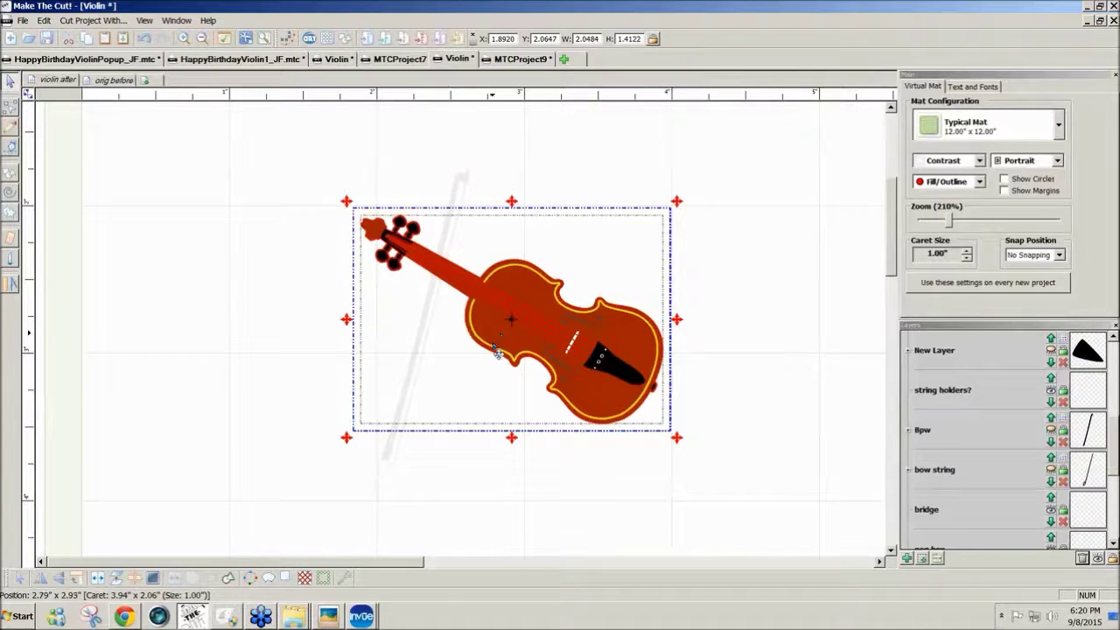
click(291, 294)
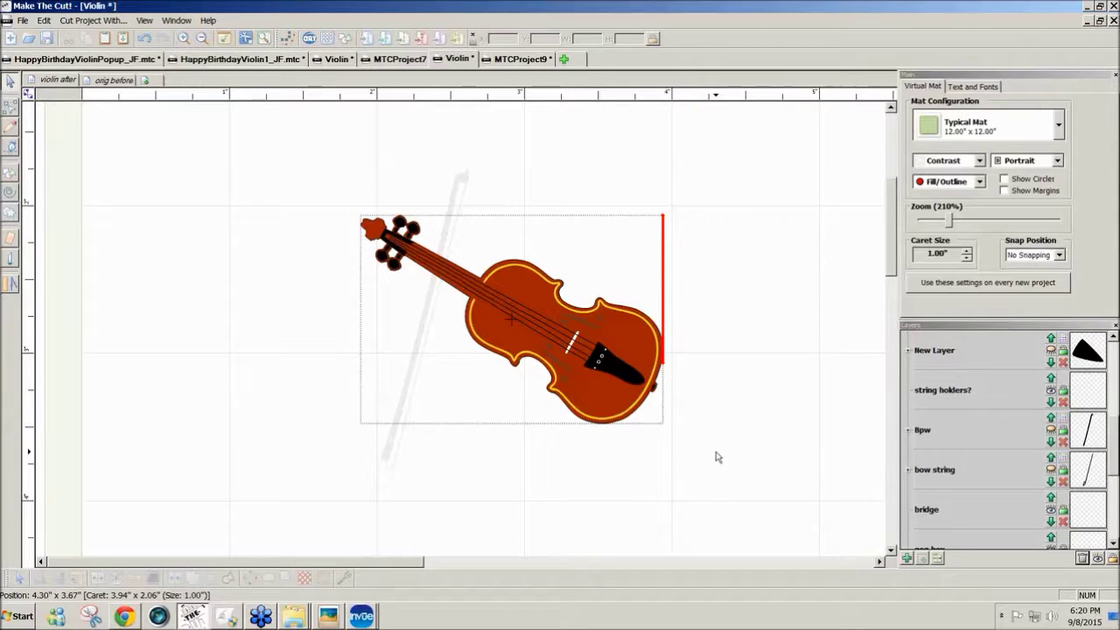
Copy the textured violin into the MTCProject9 project and place it over the violin outline beside HAPPY, at about X 3.72, Y 2.71.
click(637, 402)
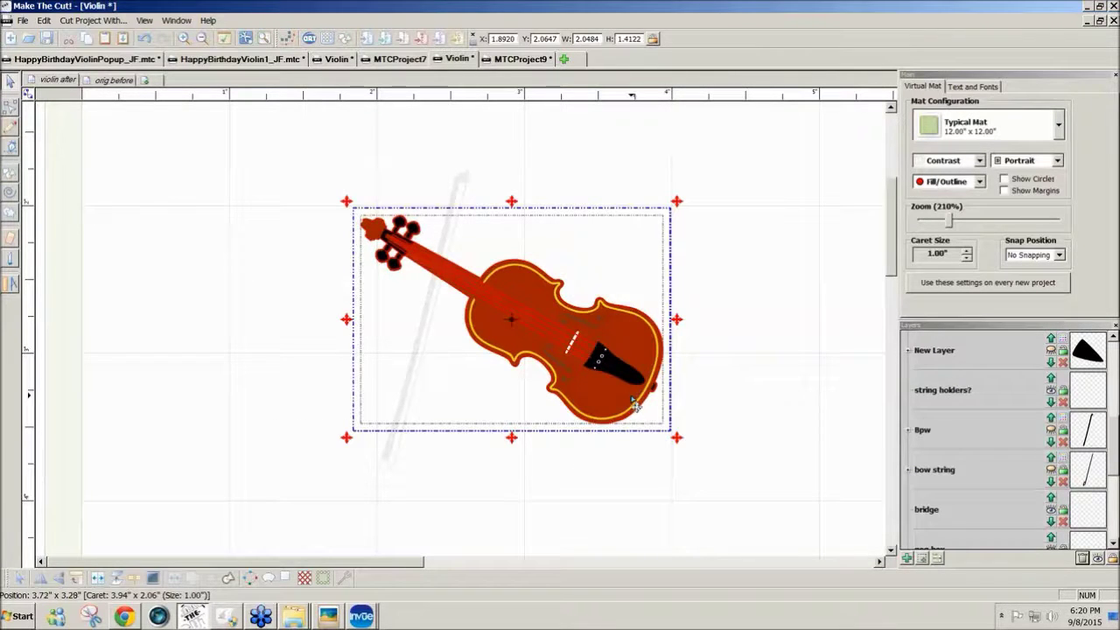
click(517, 58)
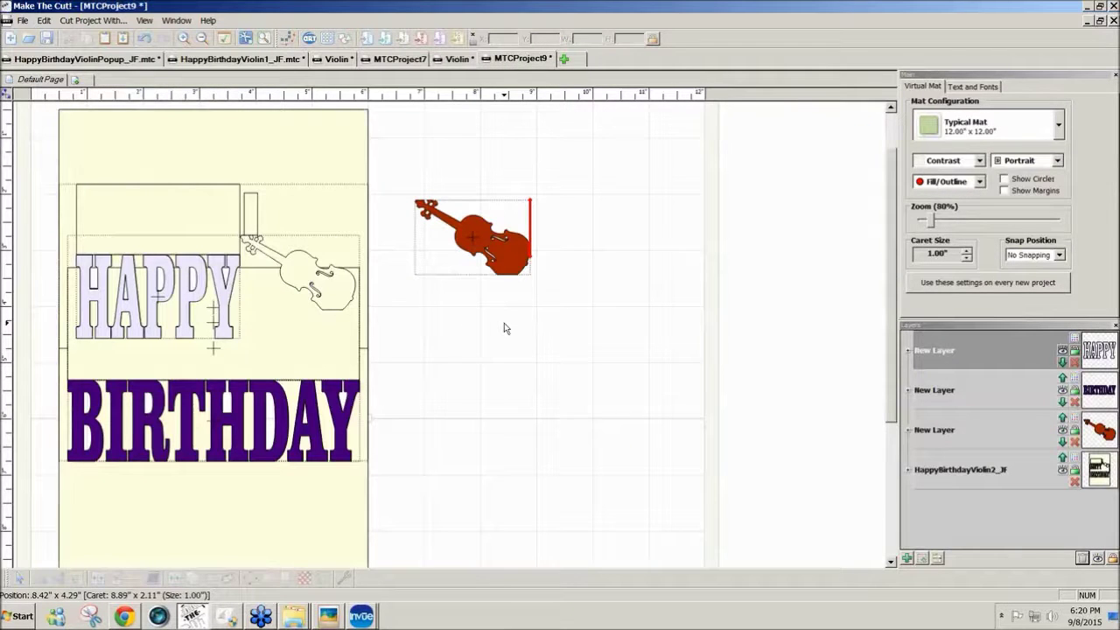
key(ctrl+v)
drag(224, 267, 312, 287)
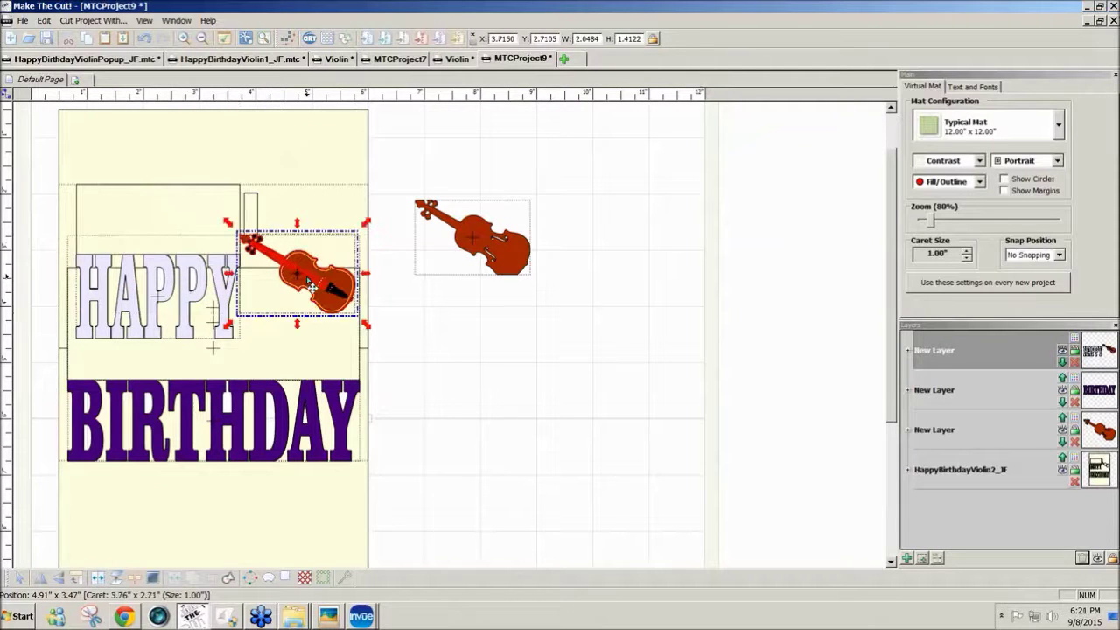
click(506, 372)
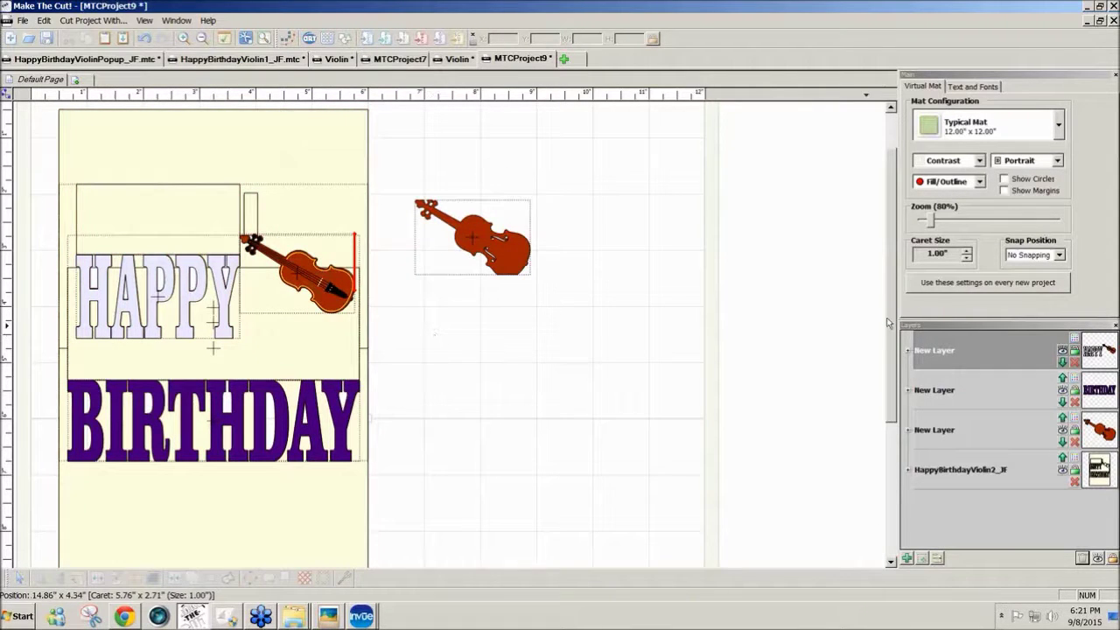
mouse_move(888, 322)
mouse_down()
mouse_move(887, 353)
mouse_move(907, 322)
mouse_up()
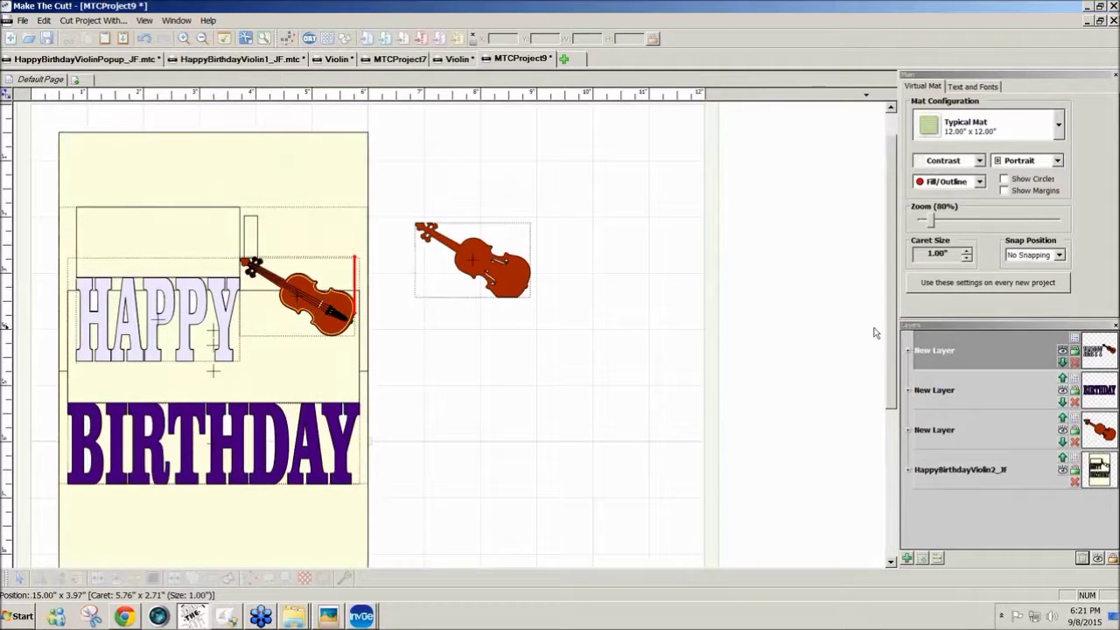
drag(887, 328, 891, 360)
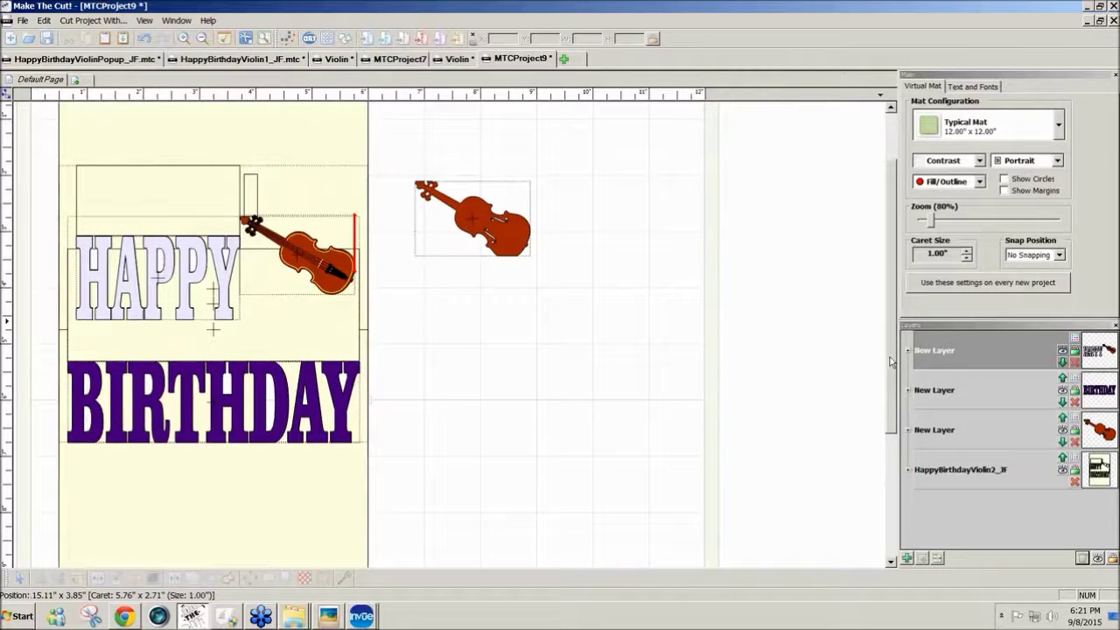
drag(891, 361, 897, 327)
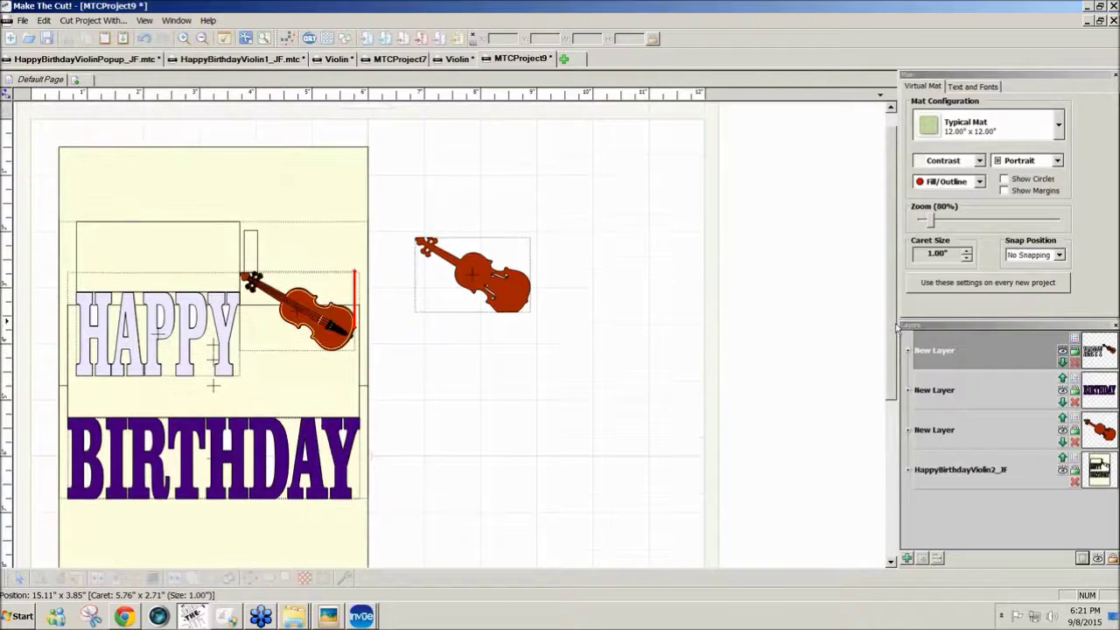